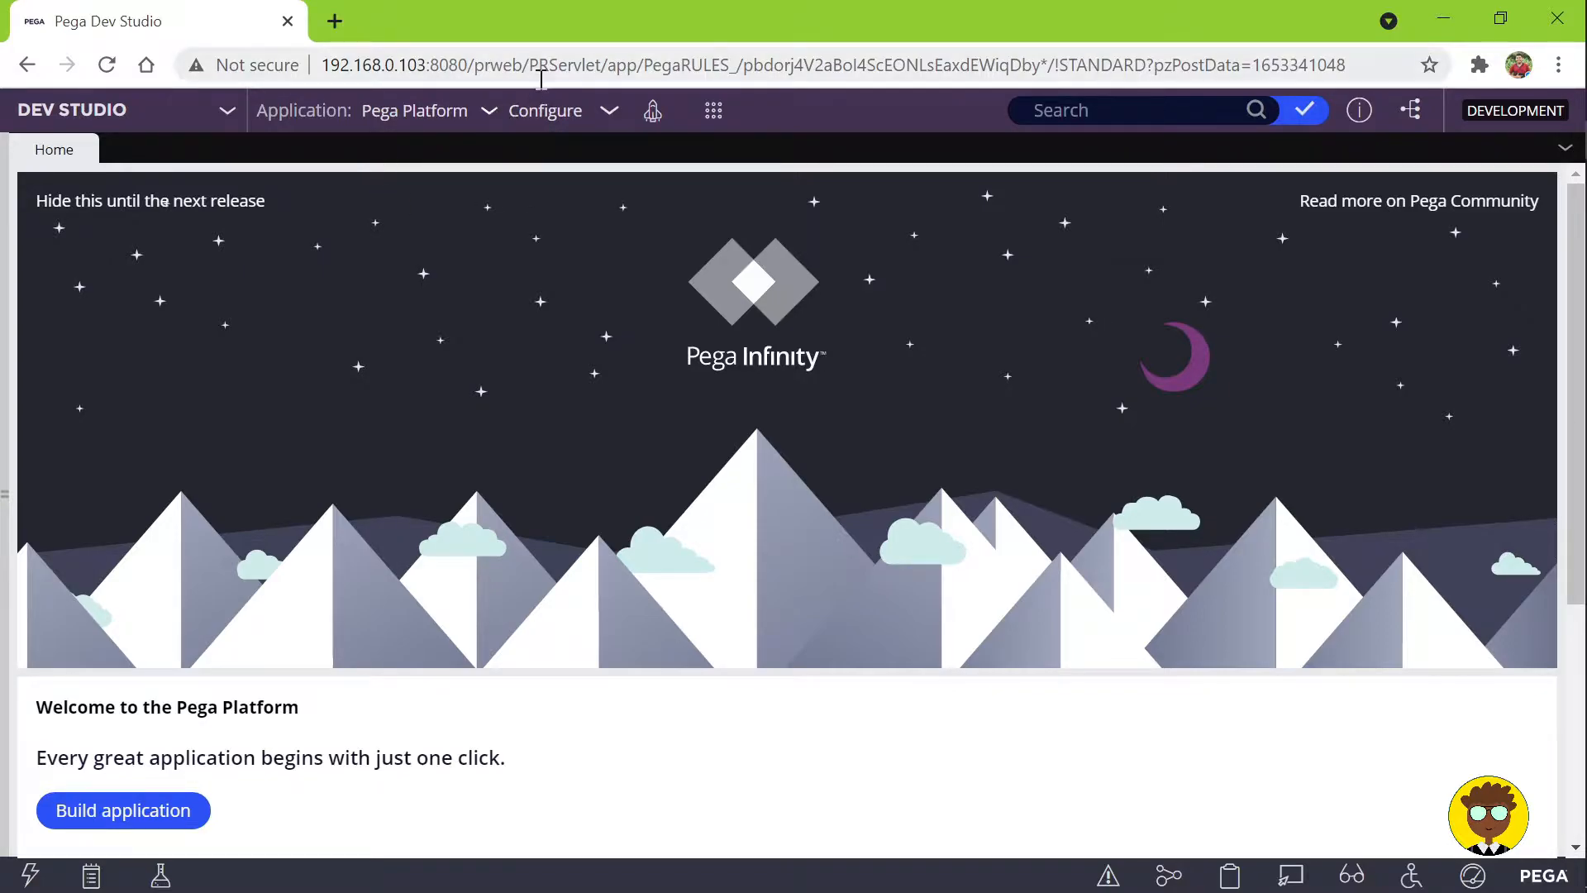
drag(323, 66, 503, 67)
click(473, 66)
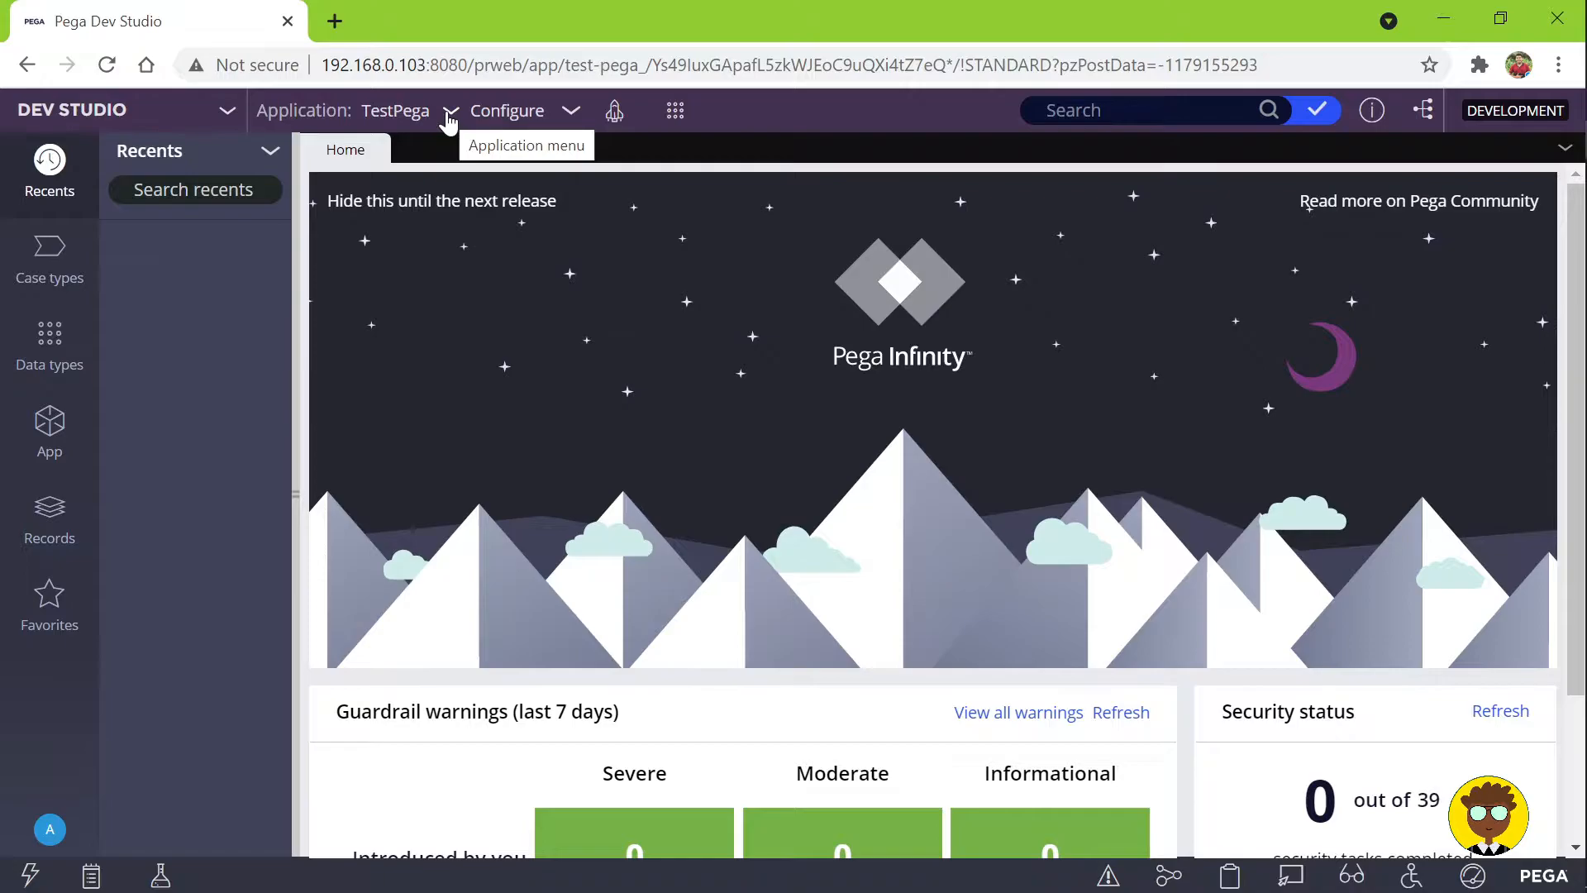
Step: Start a new application built from scratch with the Theme Cosmos experience
click(451, 112)
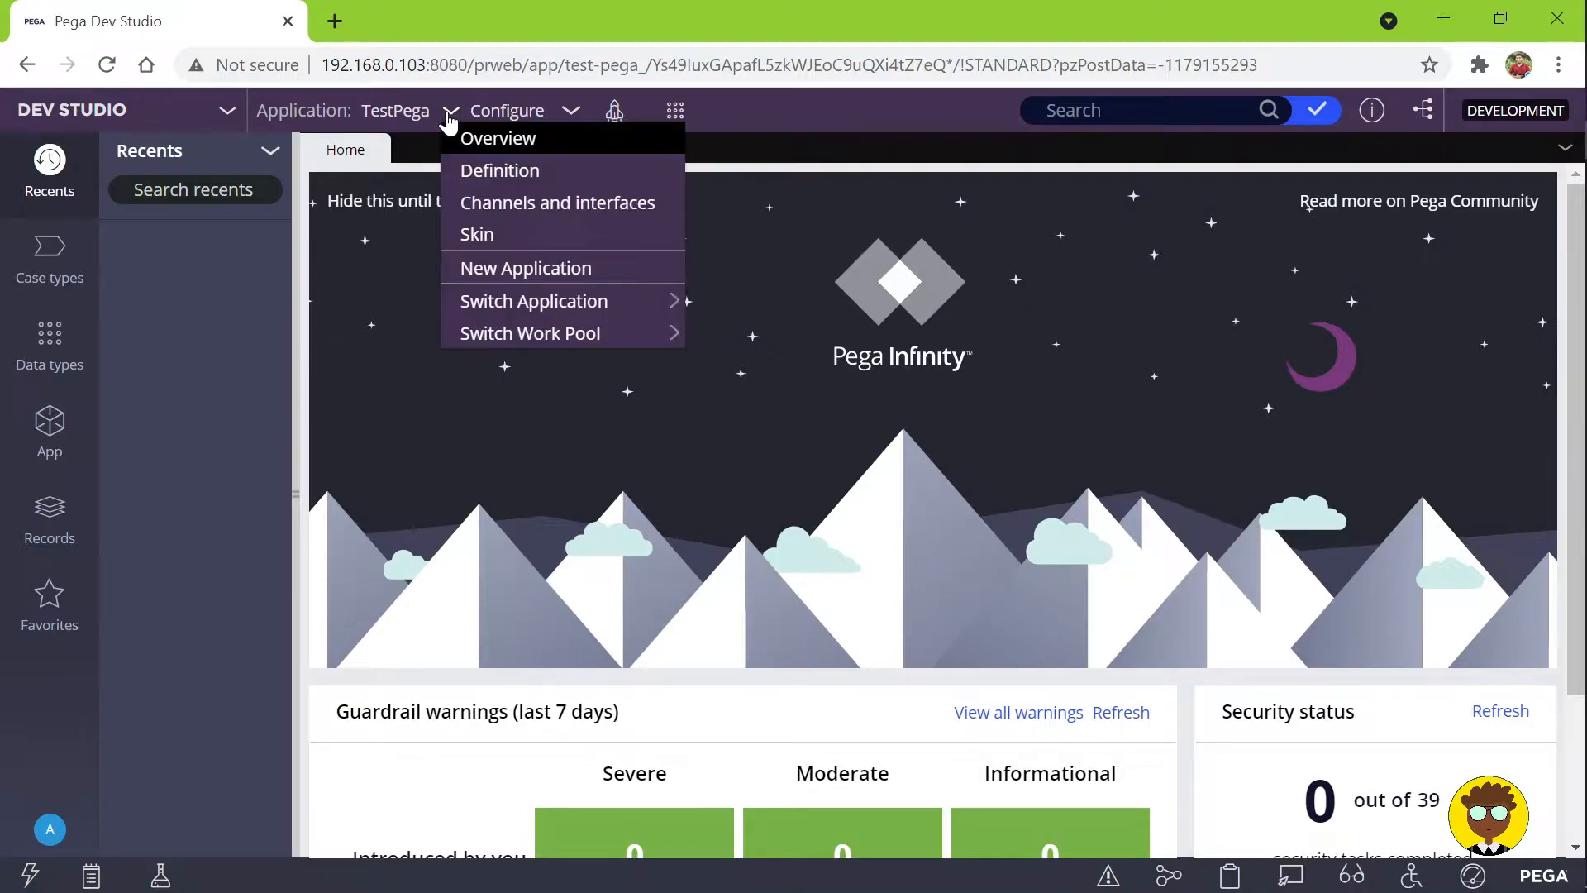
click(484, 285)
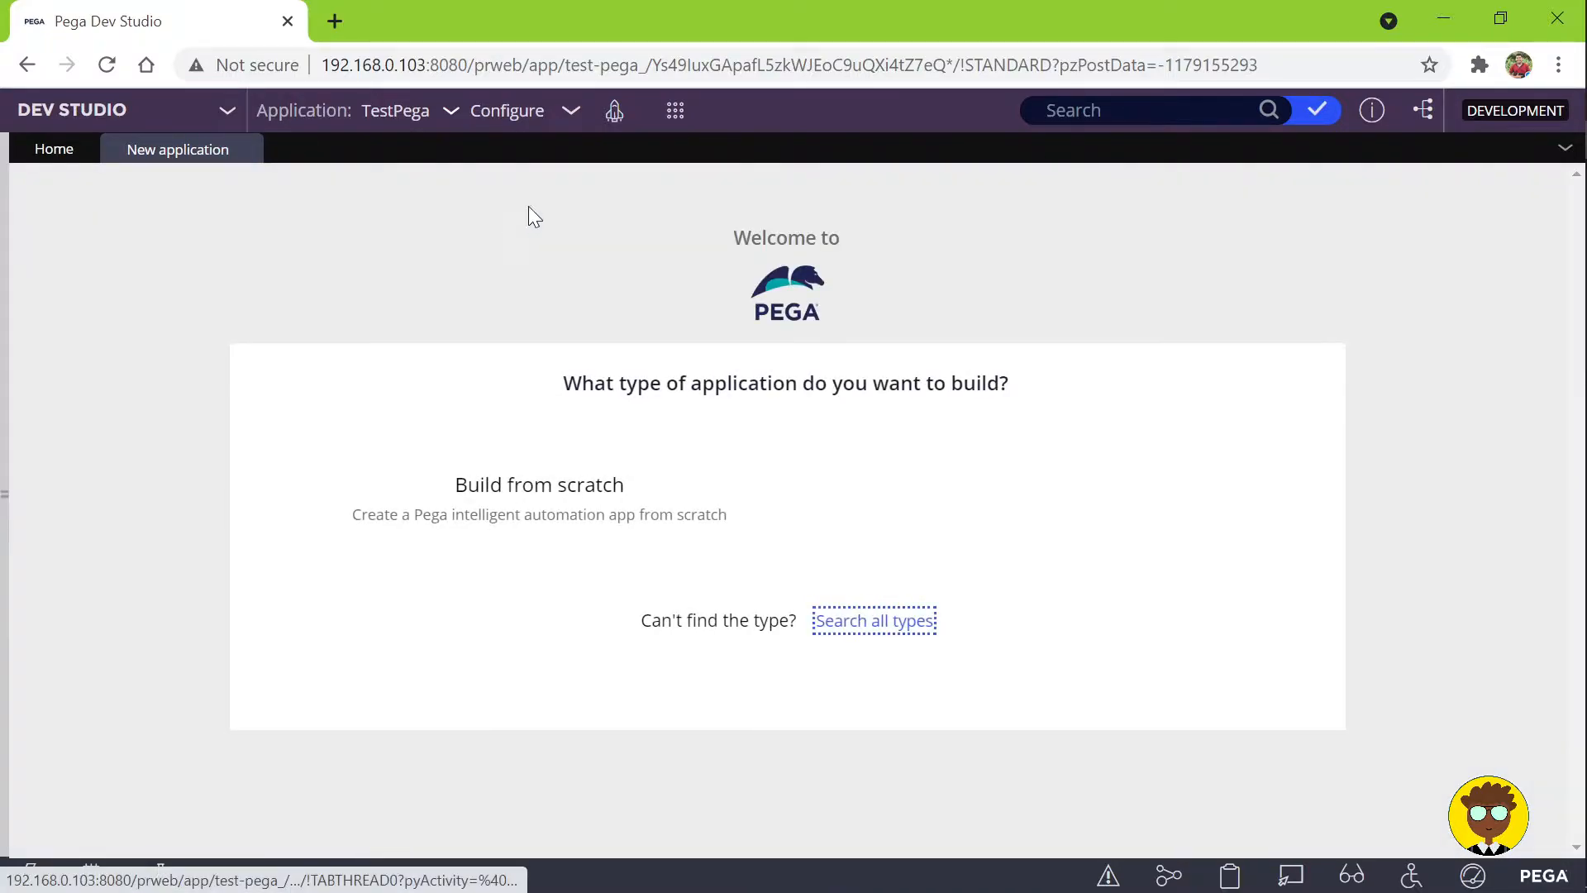
mouse_move(605, 527)
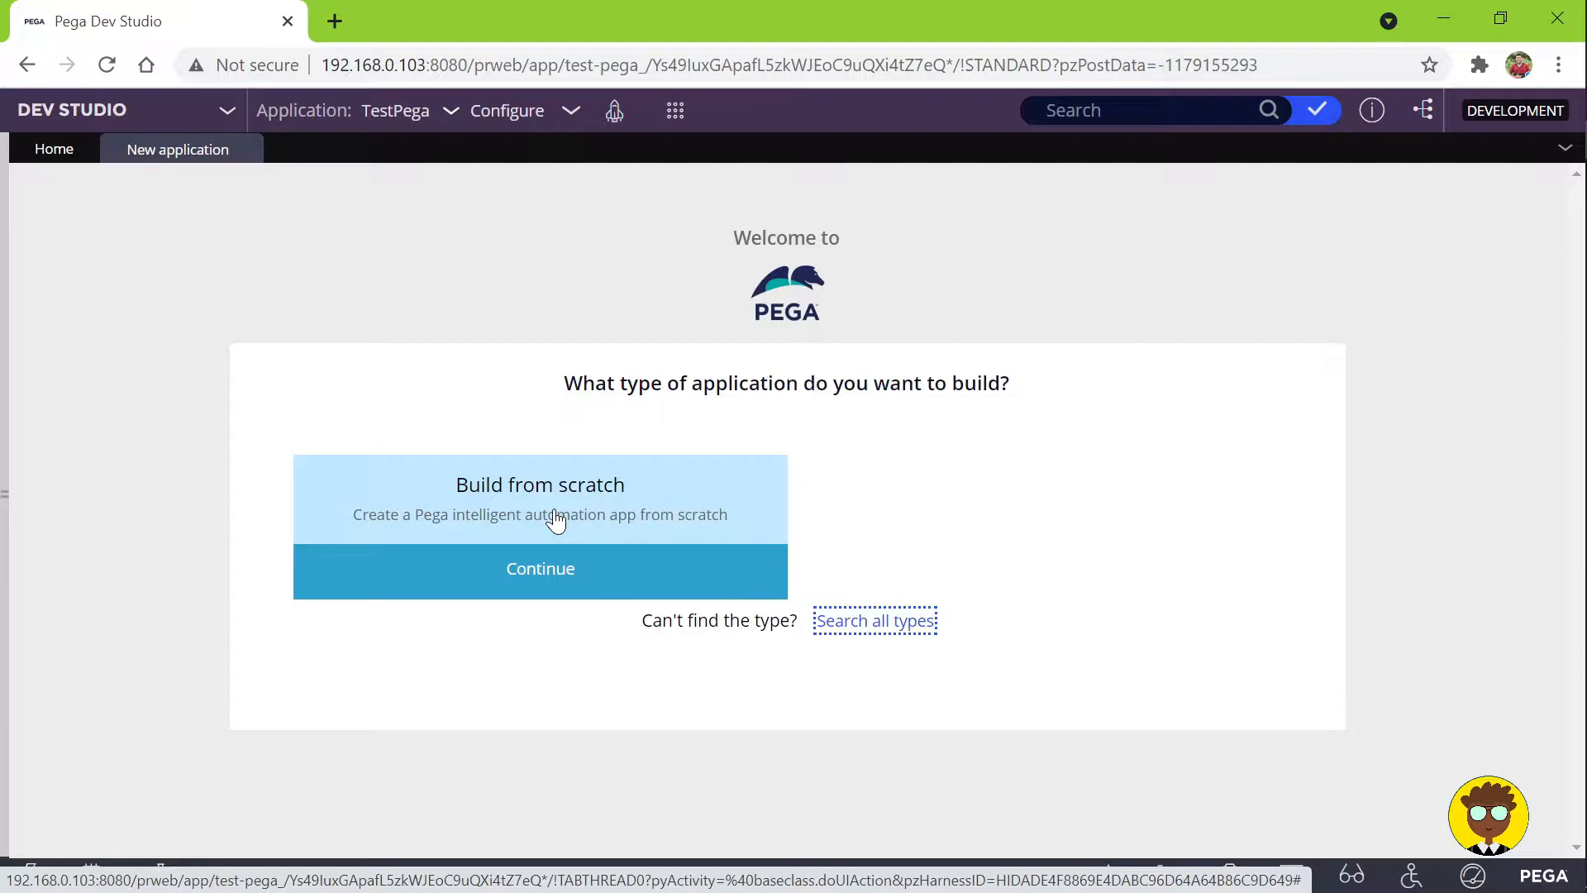
click(532, 588)
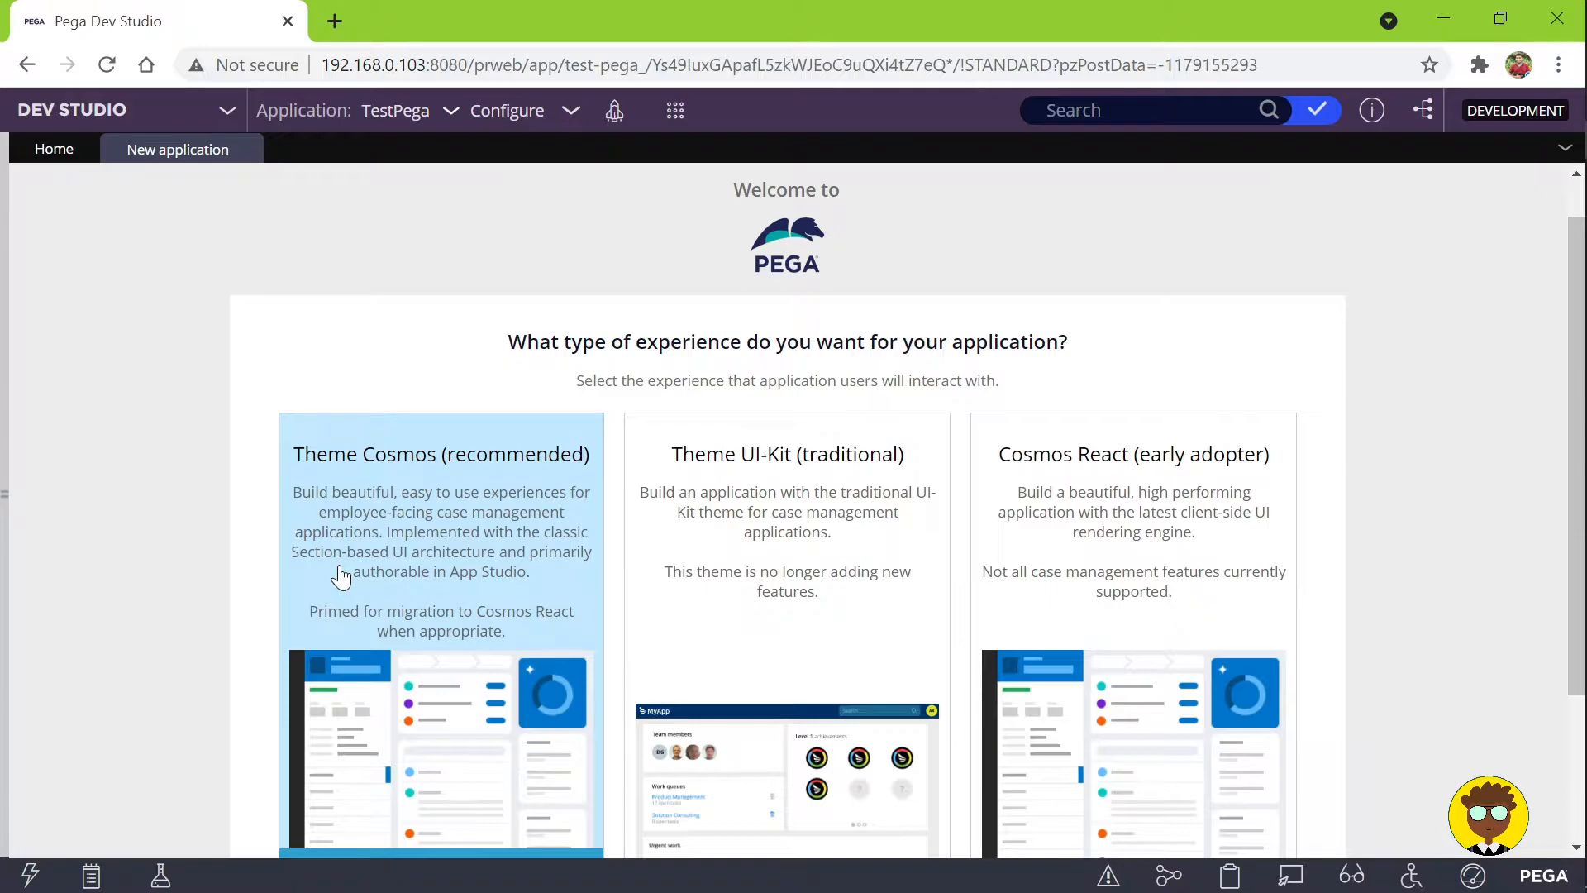
click(444, 515)
Step: Name the application Tech4You and open its advanced configuration
click(643, 462)
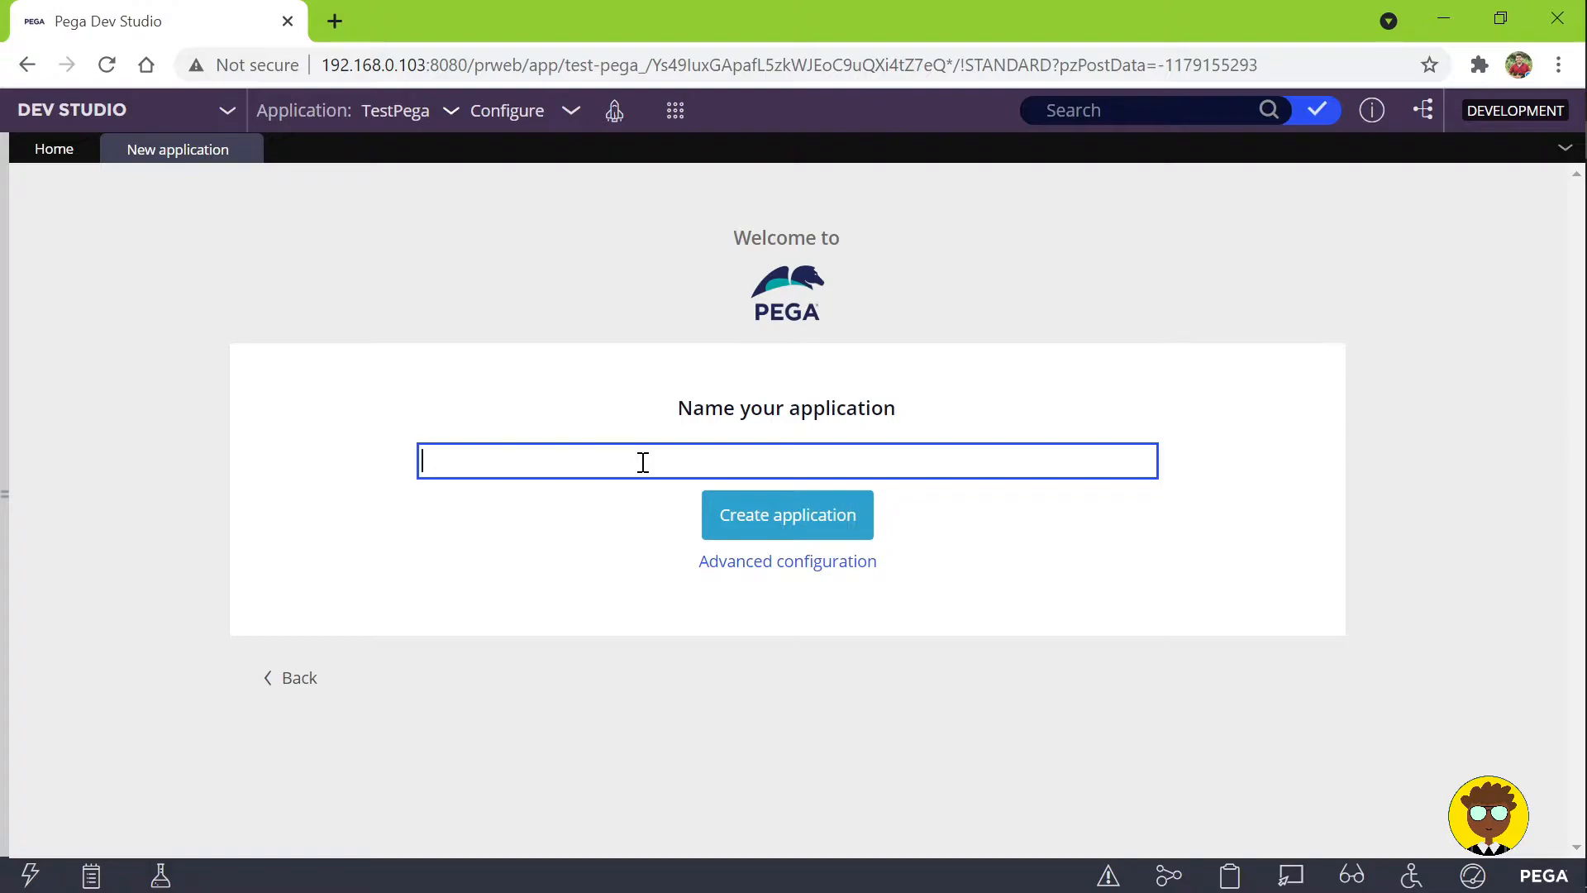
text(Tech4You)
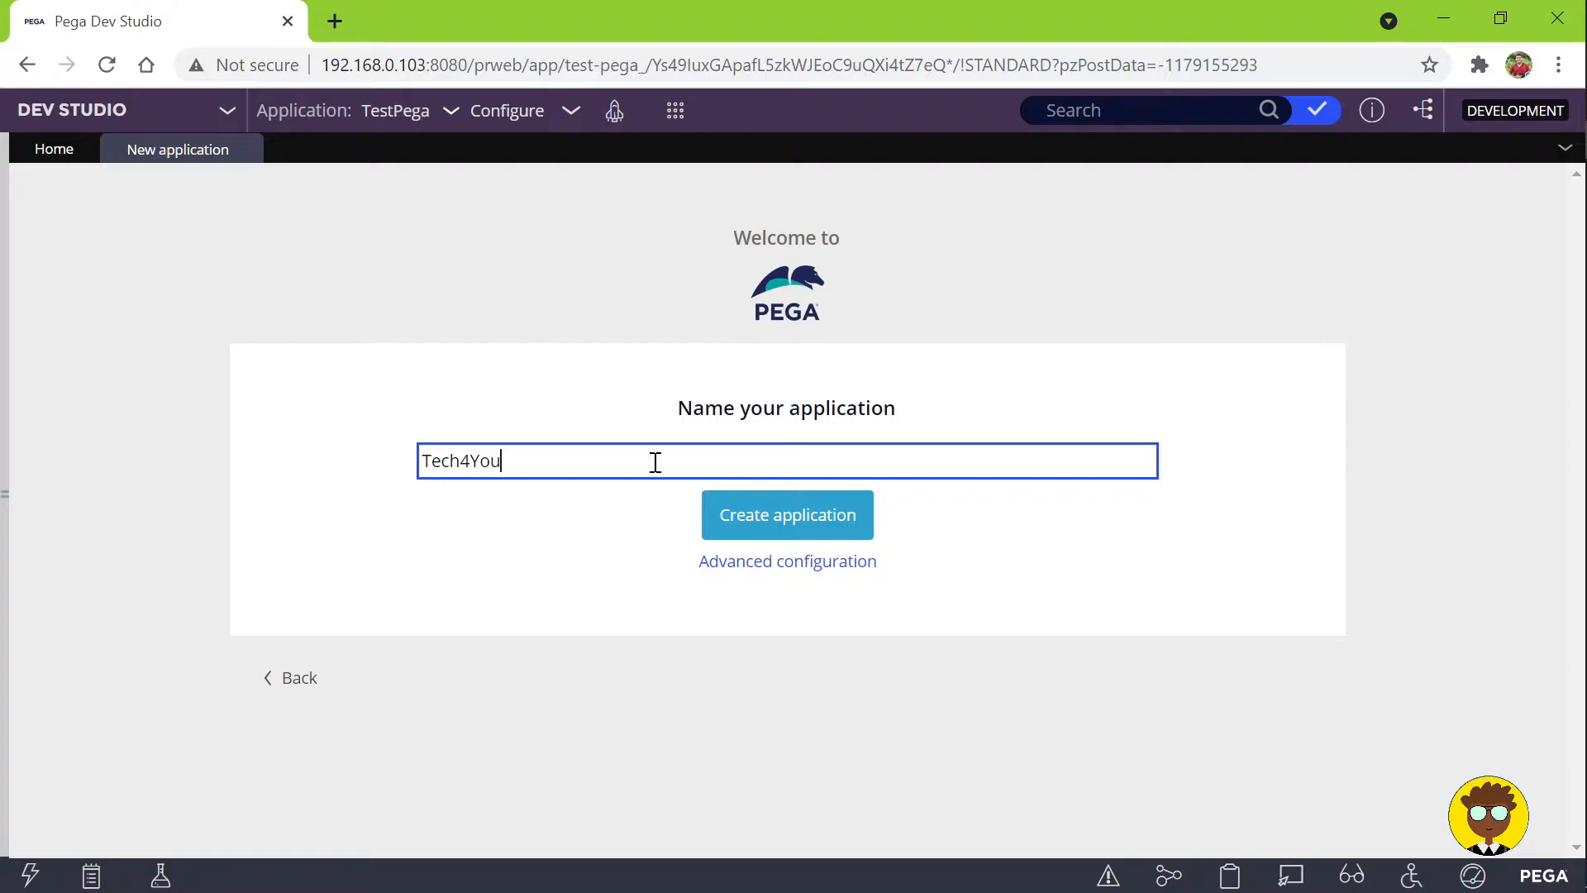
click(717, 571)
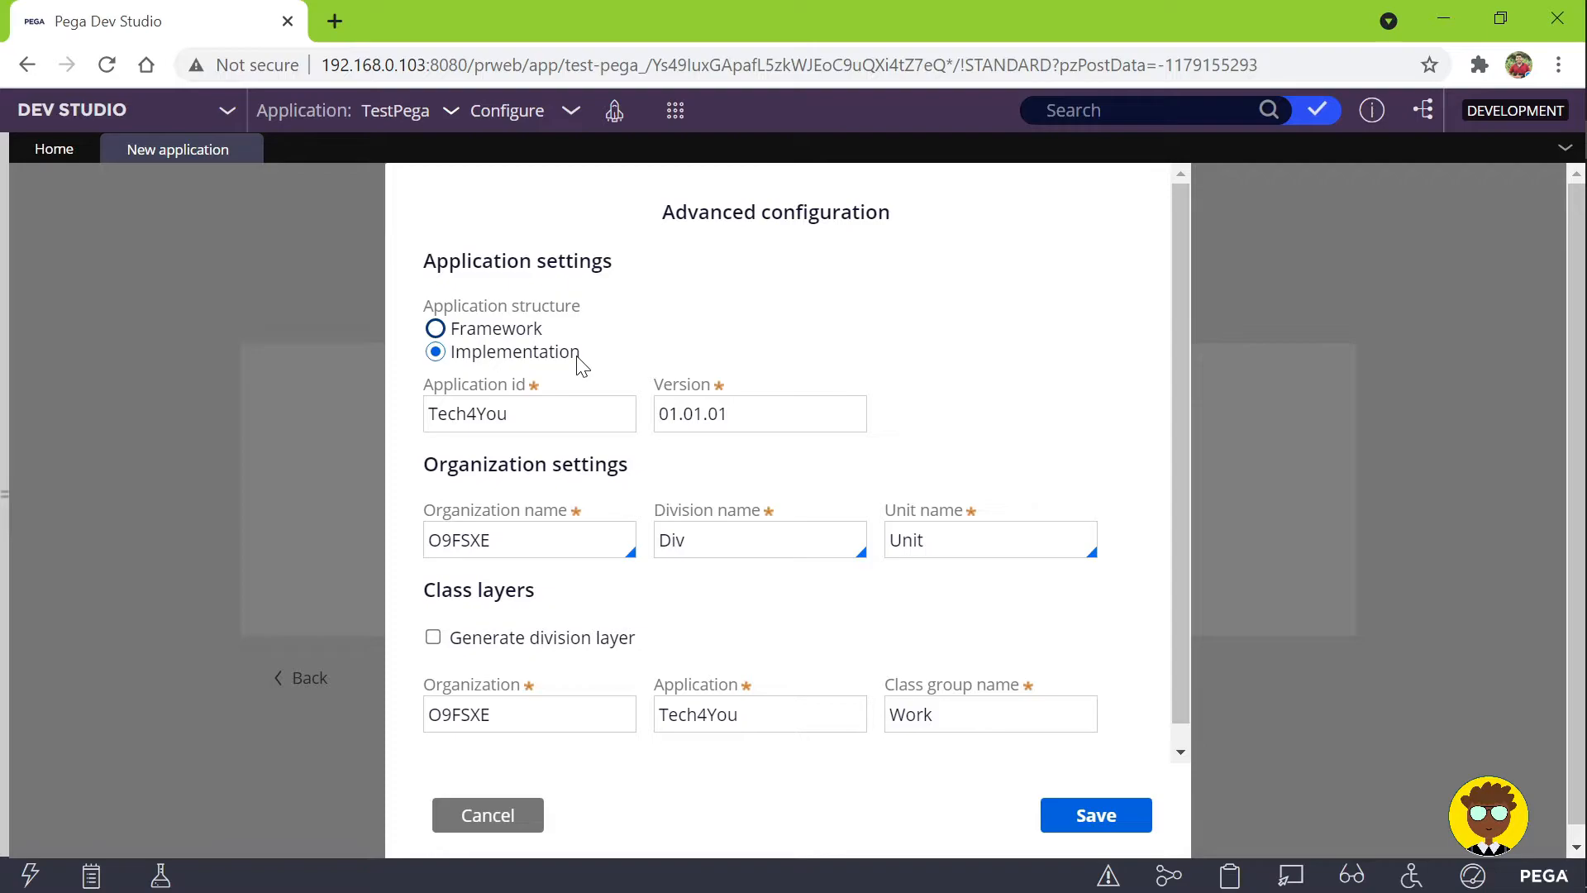
Step: Examine the application ID and the individual parts of the version number in the application settings
click(553, 414)
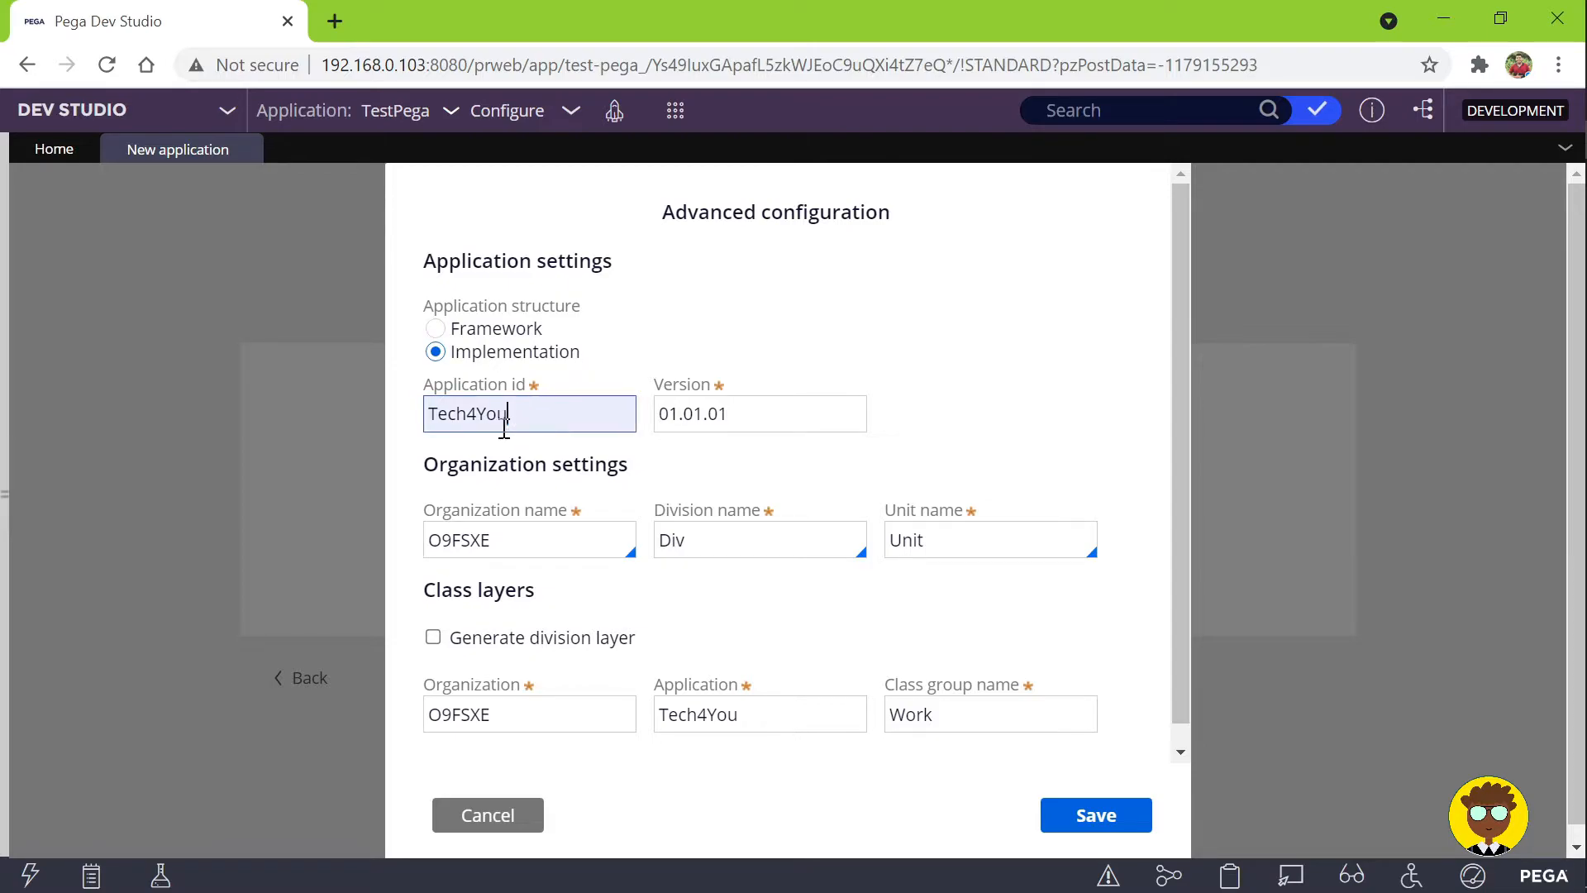
drag(506, 414, 424, 427)
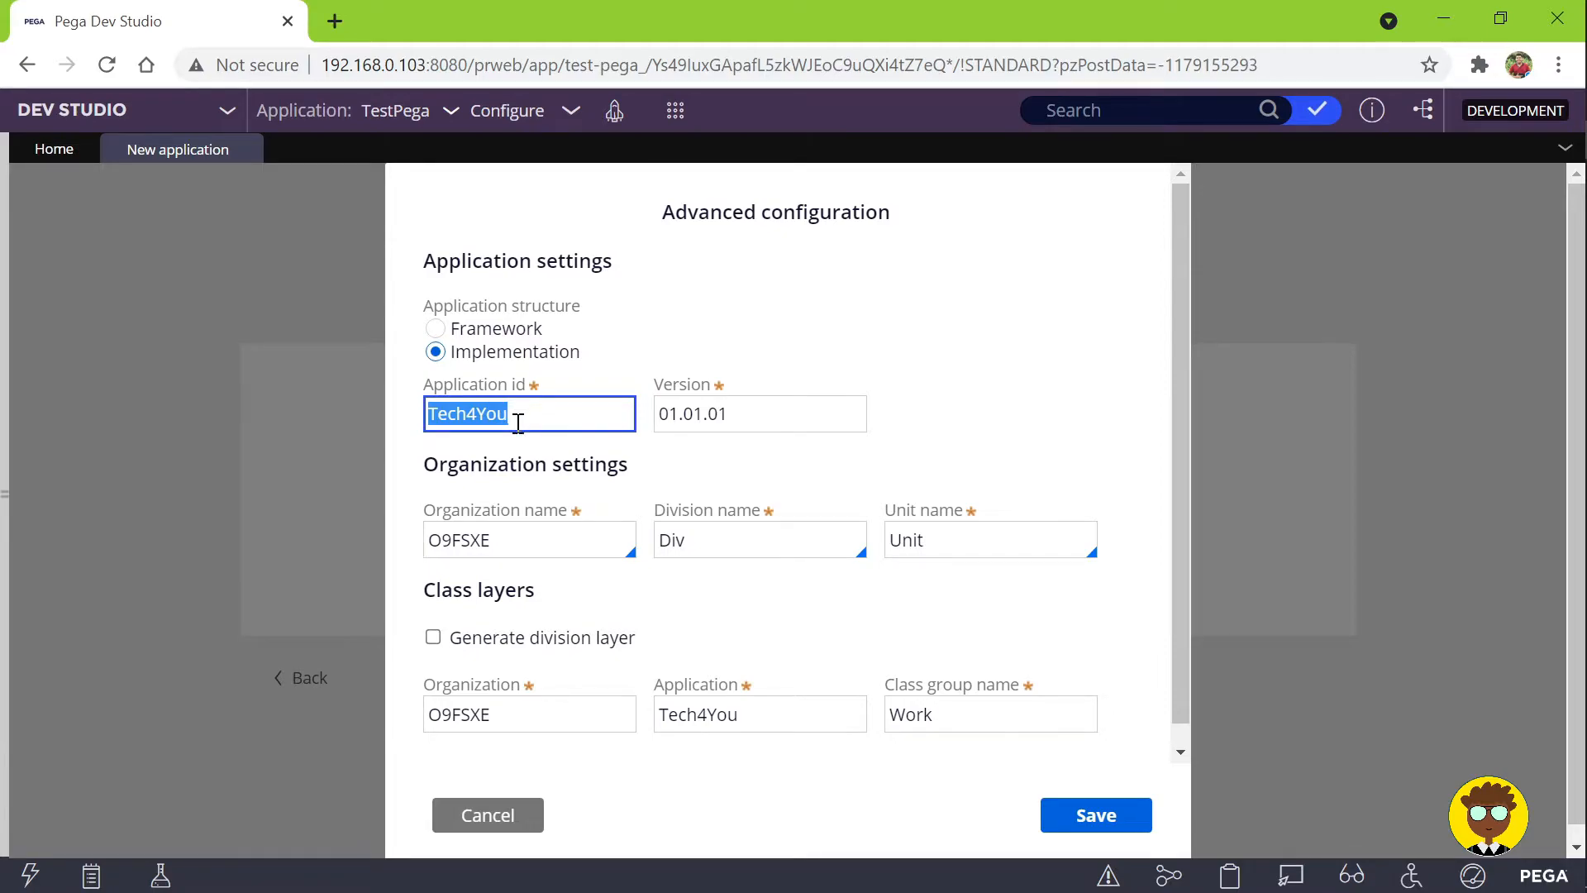
click(748, 414)
drag(749, 414, 638, 415)
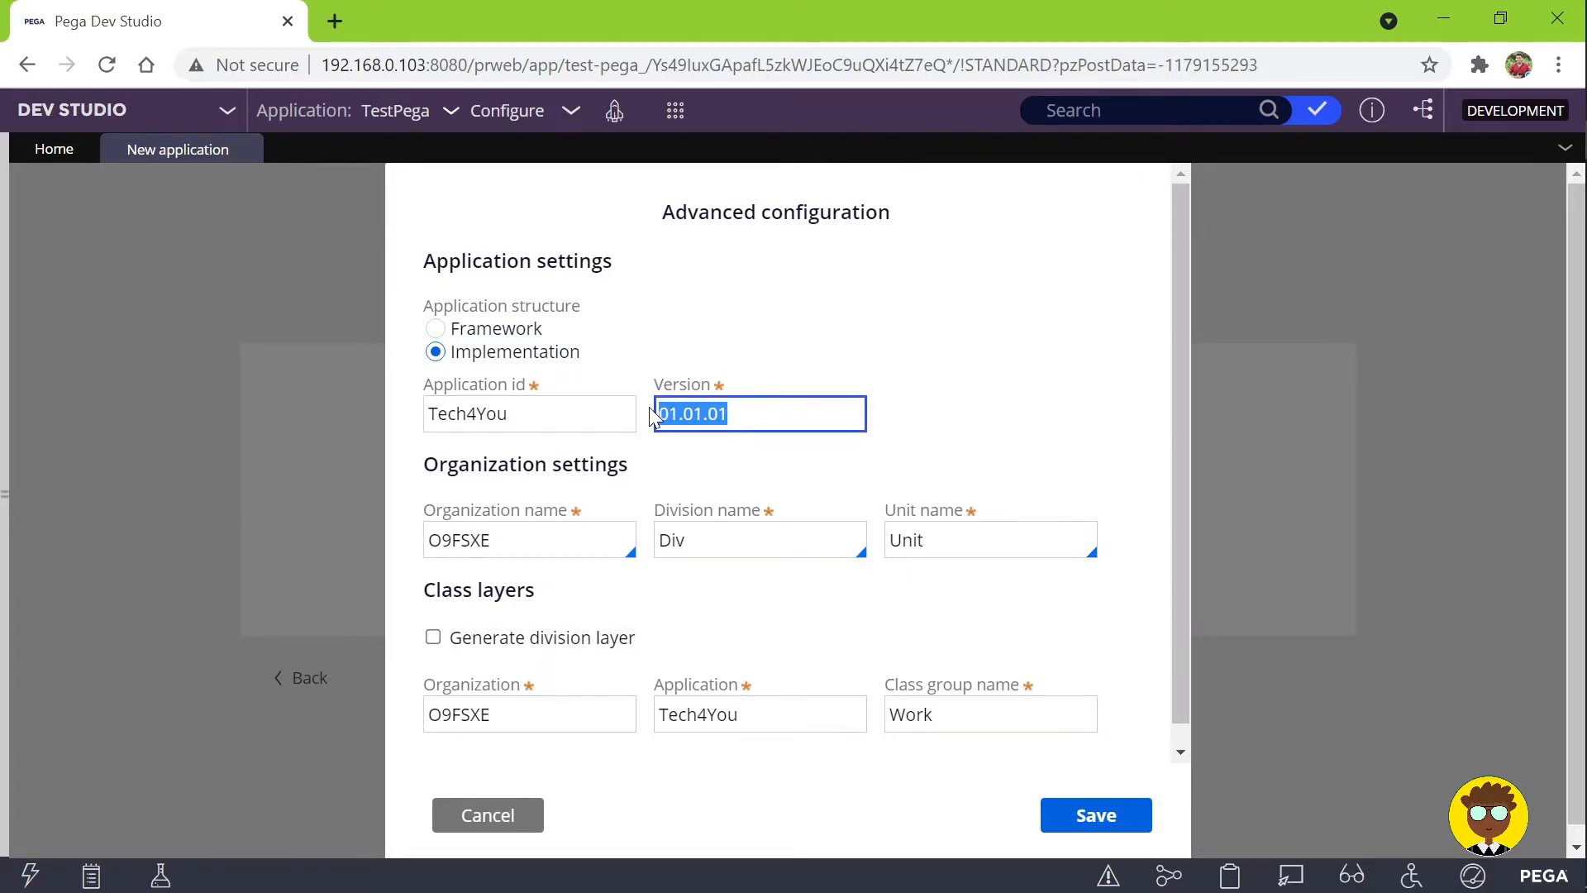
click(681, 415)
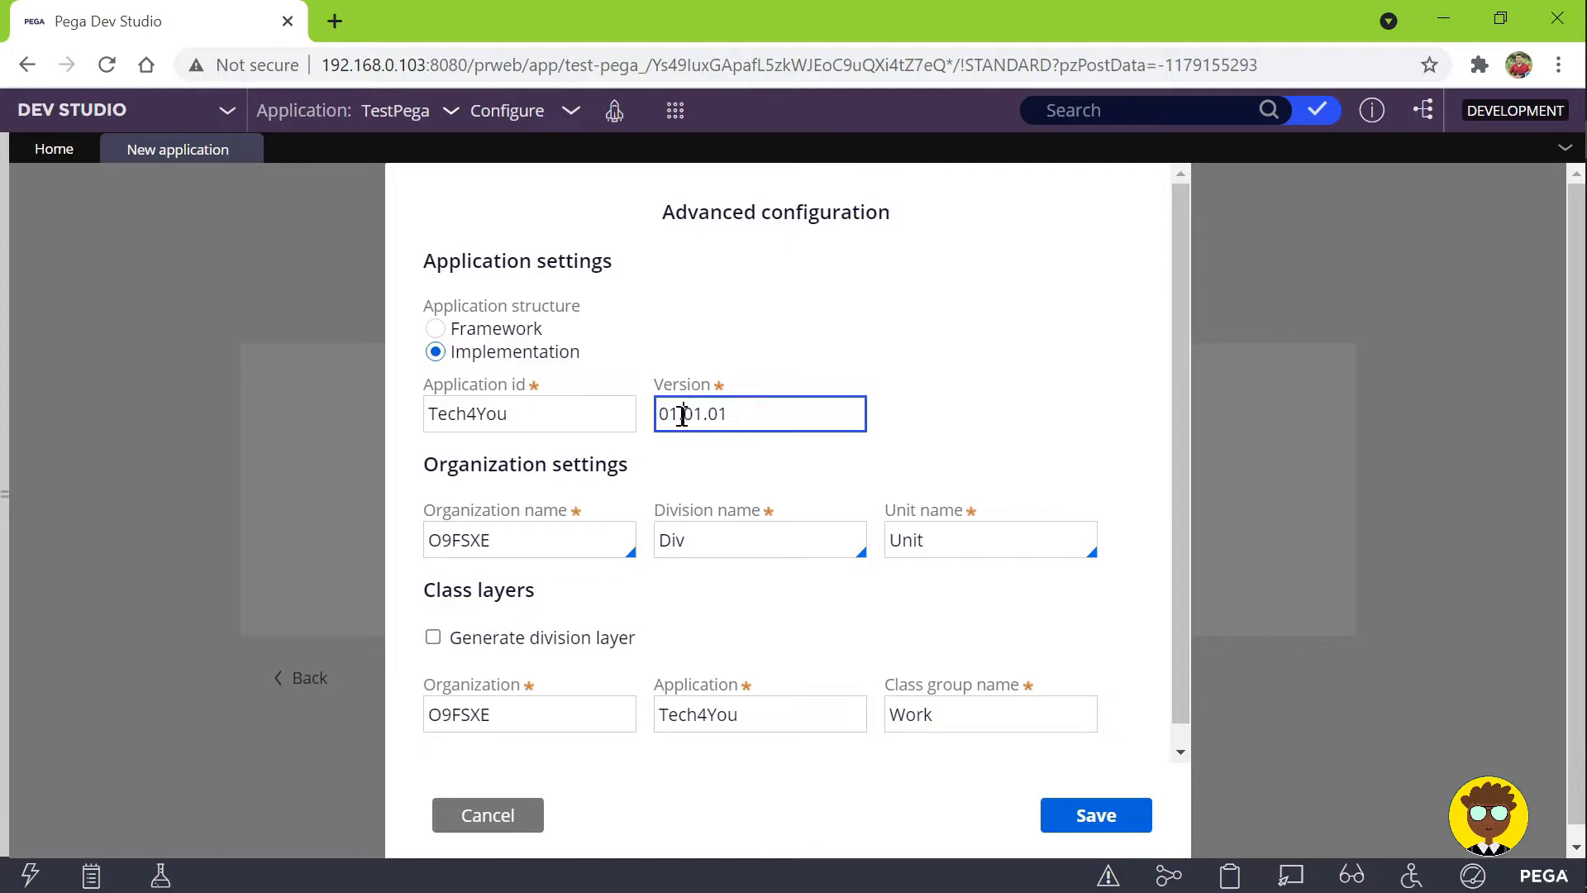
mouse_move(681, 415)
mouse_down()
mouse_move(645, 425)
mouse_move(698, 414)
mouse_up()
drag(707, 413, 736, 414)
Step: Set the organization name to CodeAwesome in the organization settings
drag(549, 531, 419, 541)
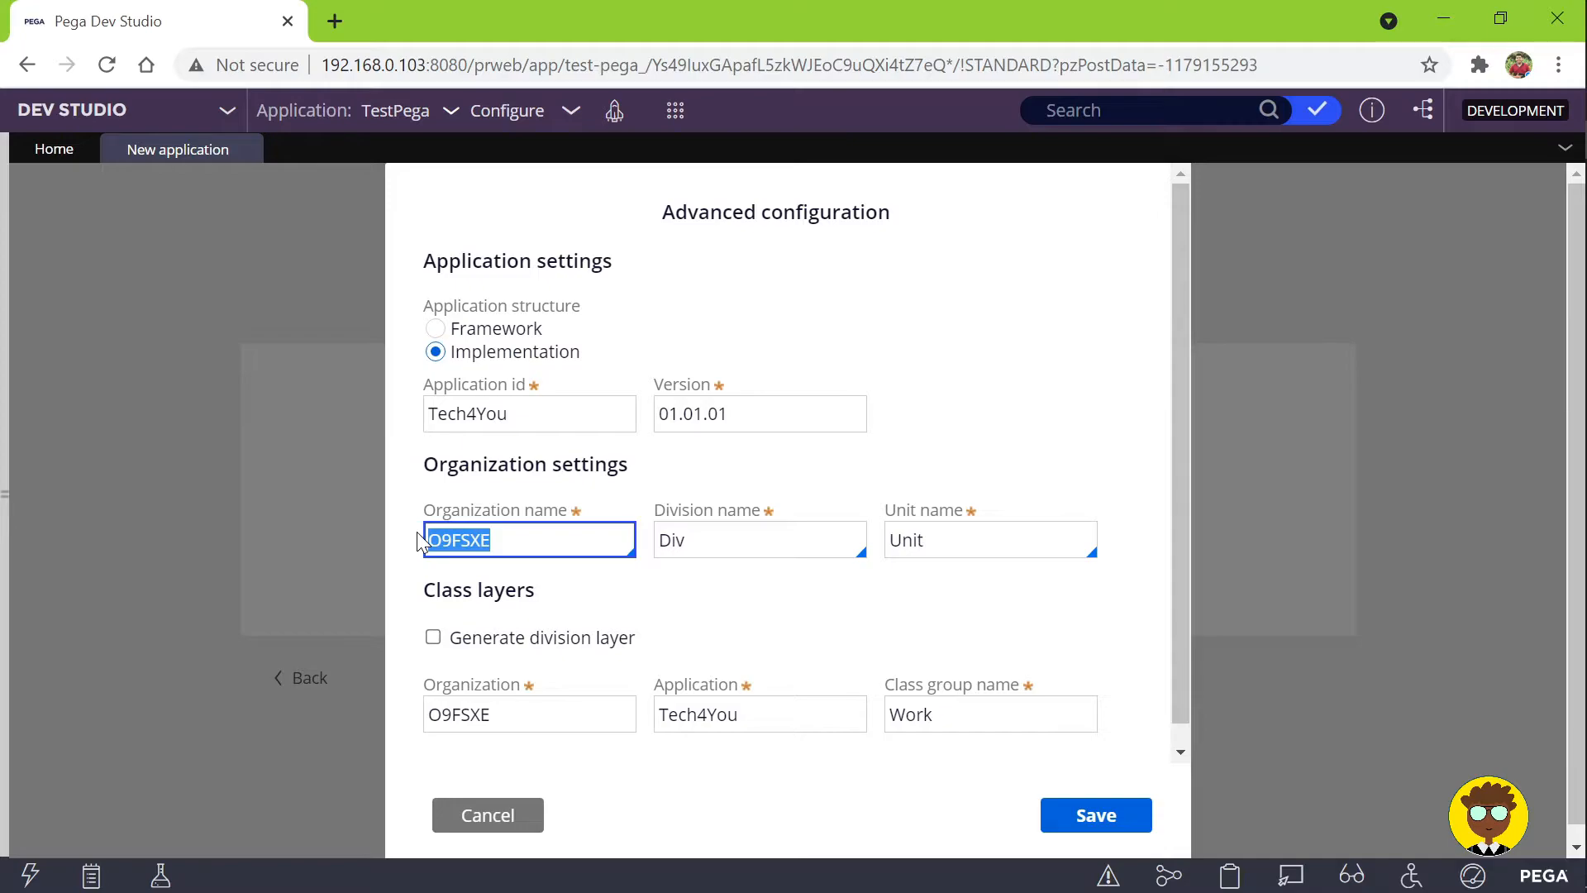
key(BackSpace)
text(CodeAwe)
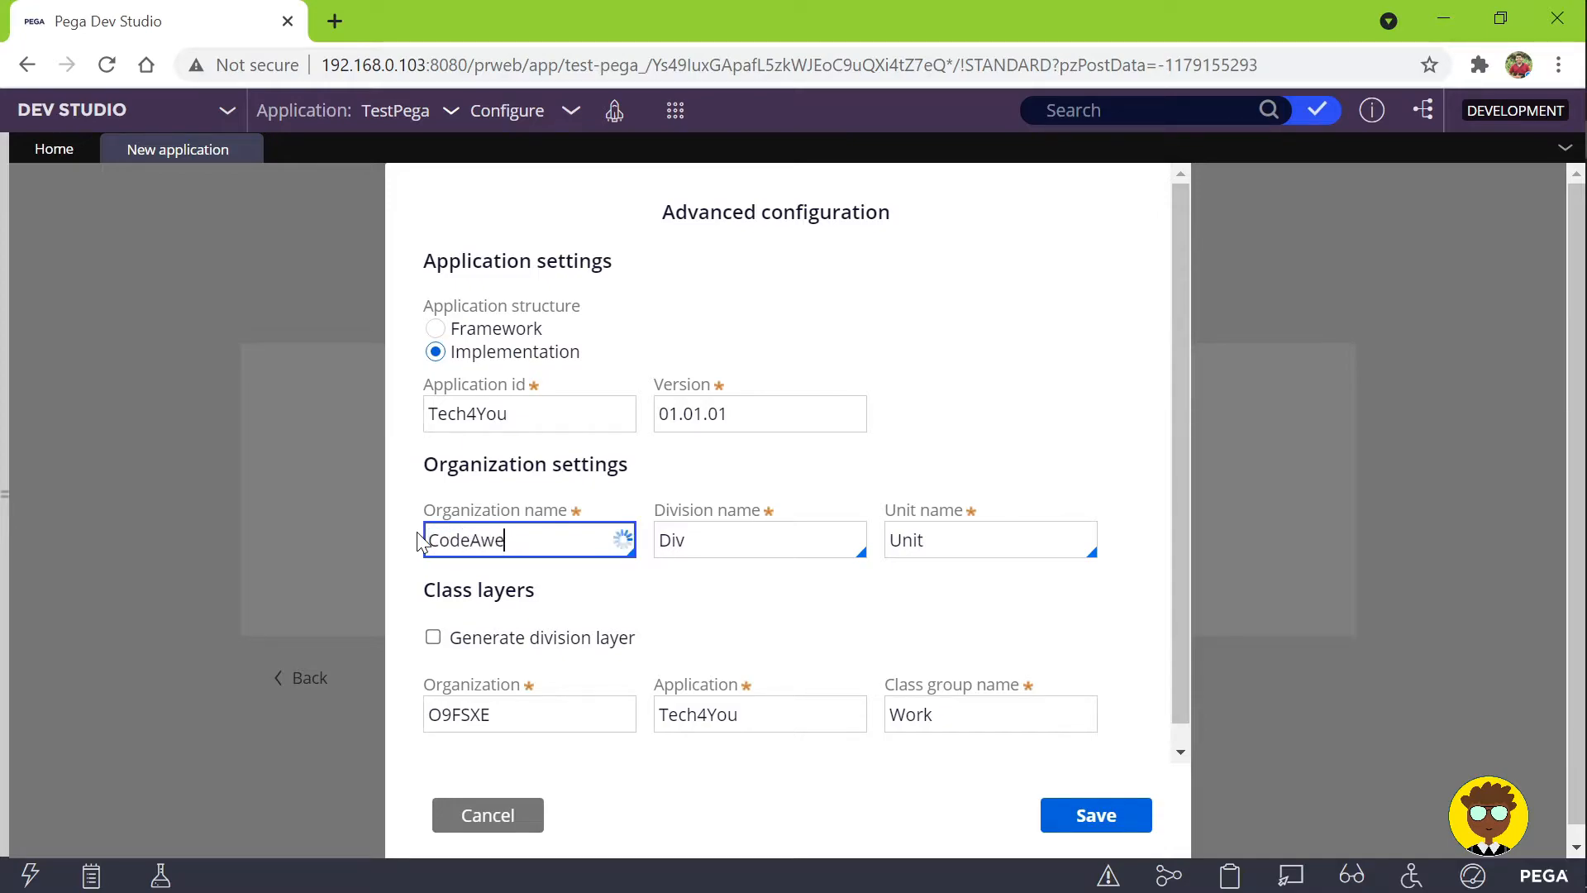
text(some)
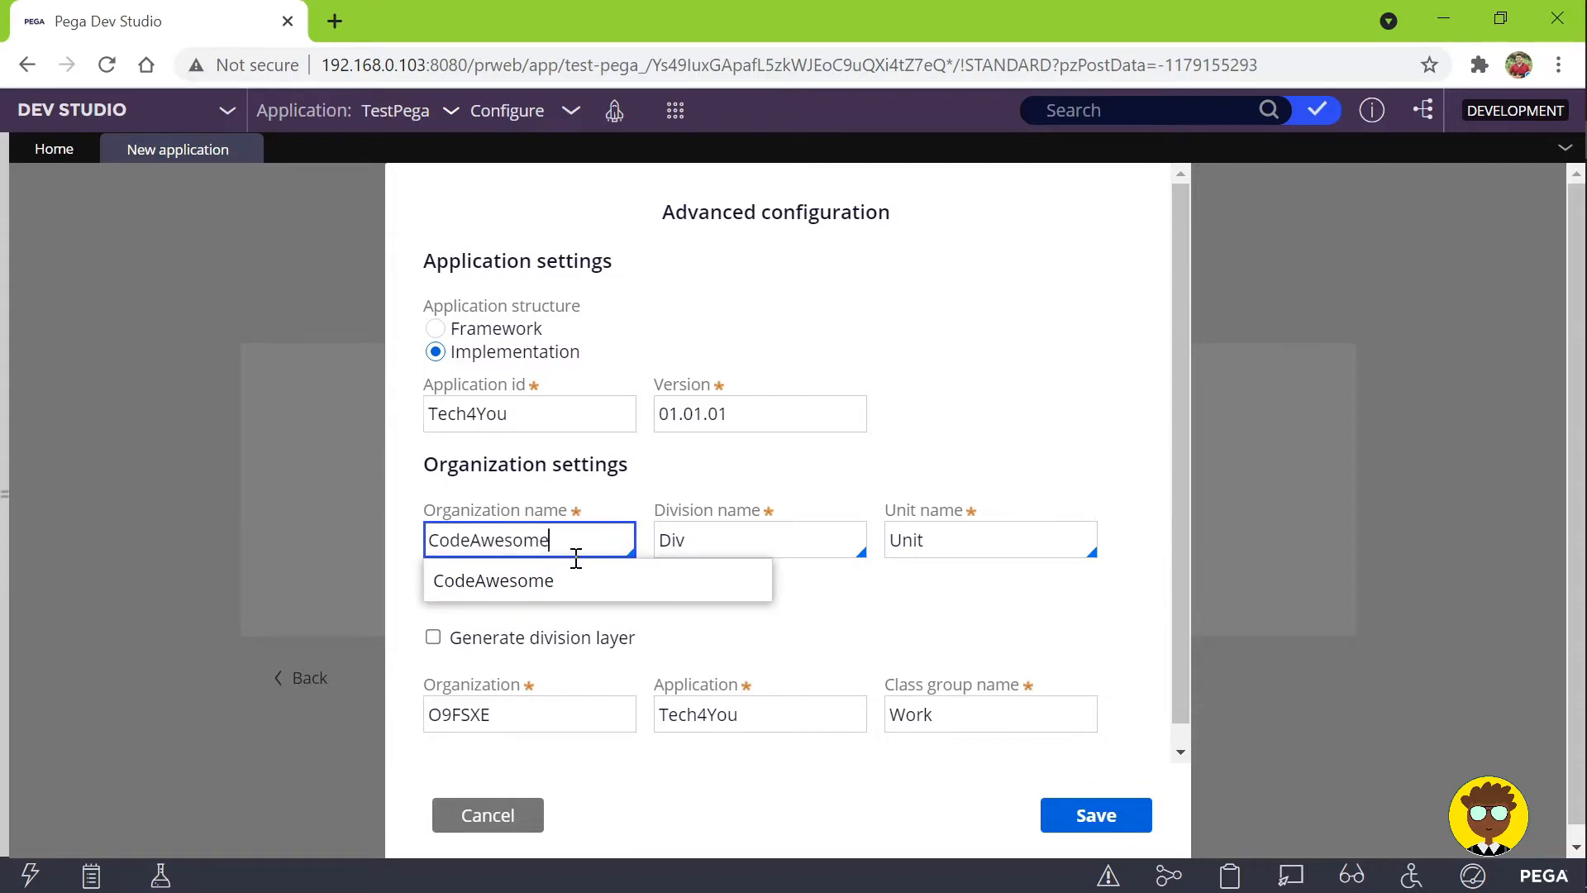
click(819, 549)
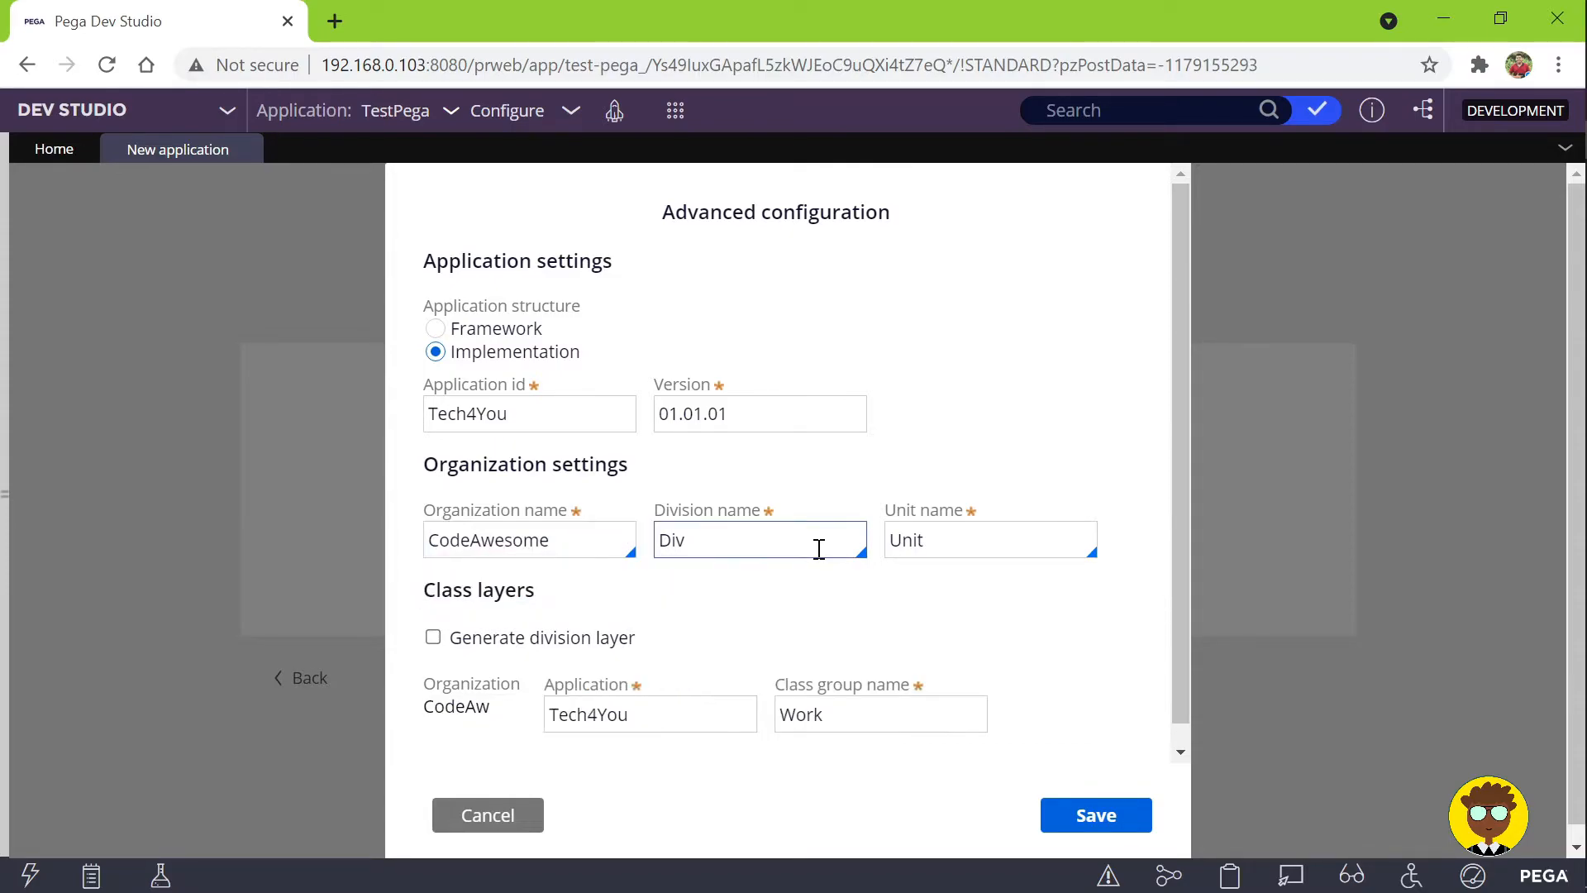
double_click(819, 549)
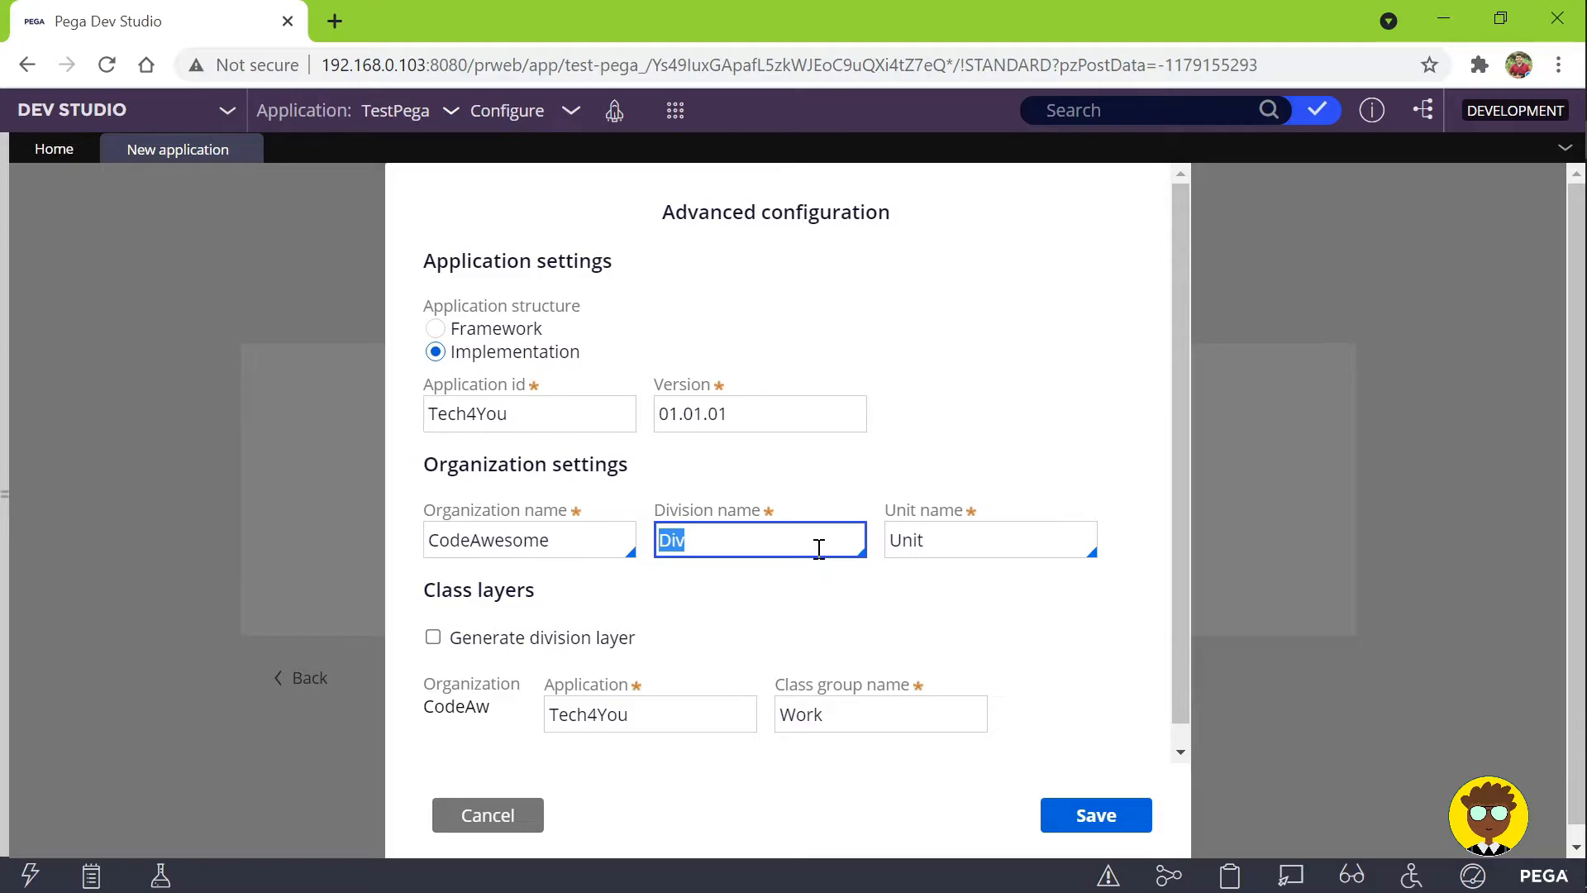
click(1030, 532)
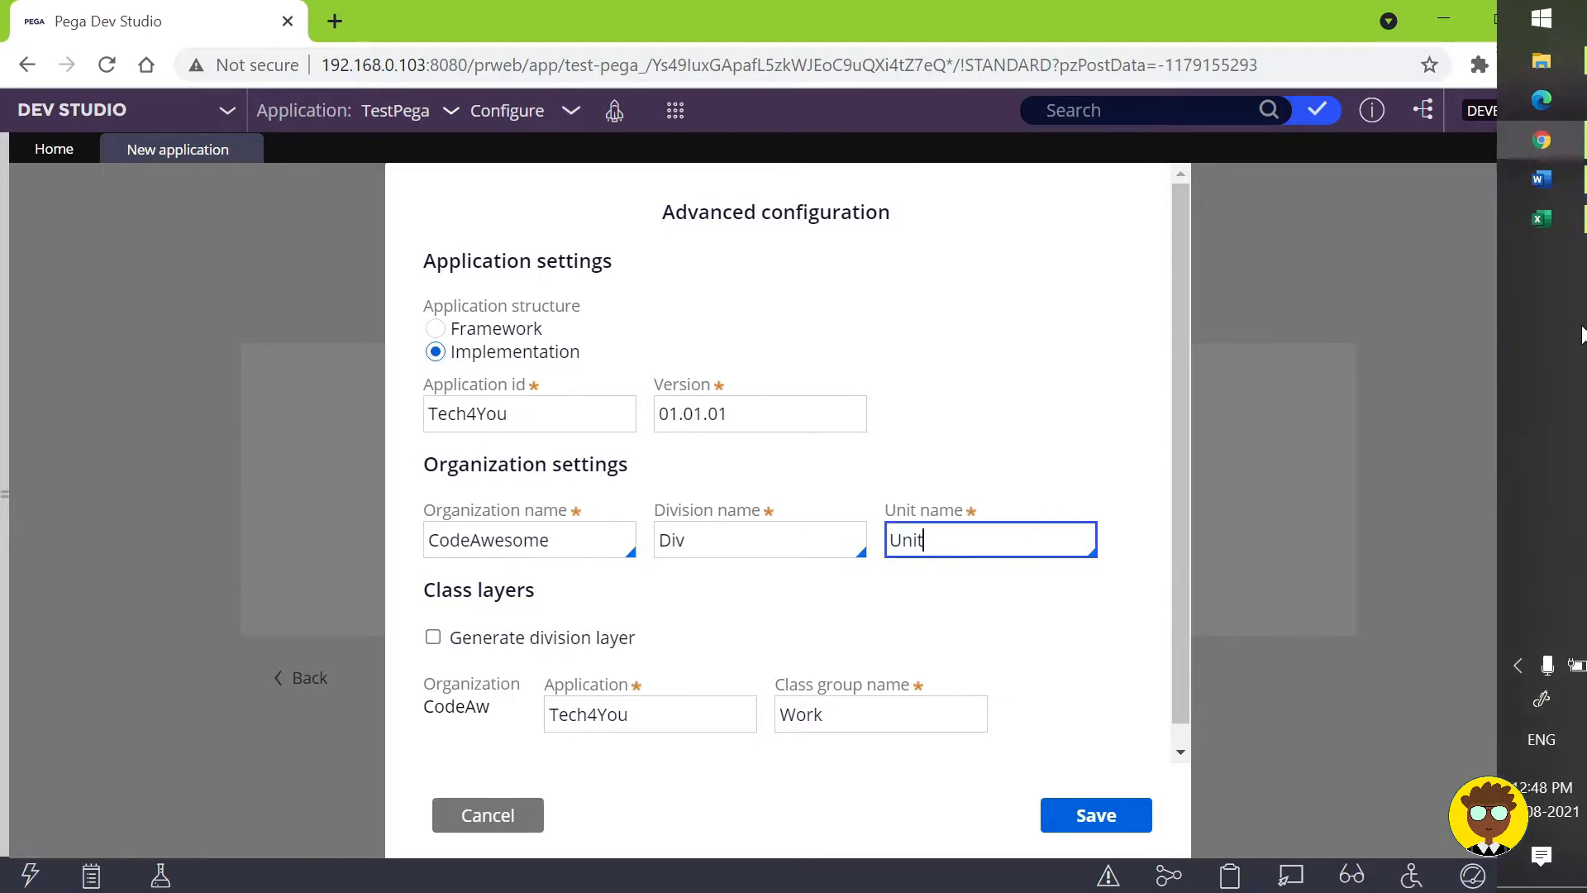
Step: Switch to the Word organization diagram and place two copies of the "Schools" app box side by side beneath the row of app boxes
click(1526, 181)
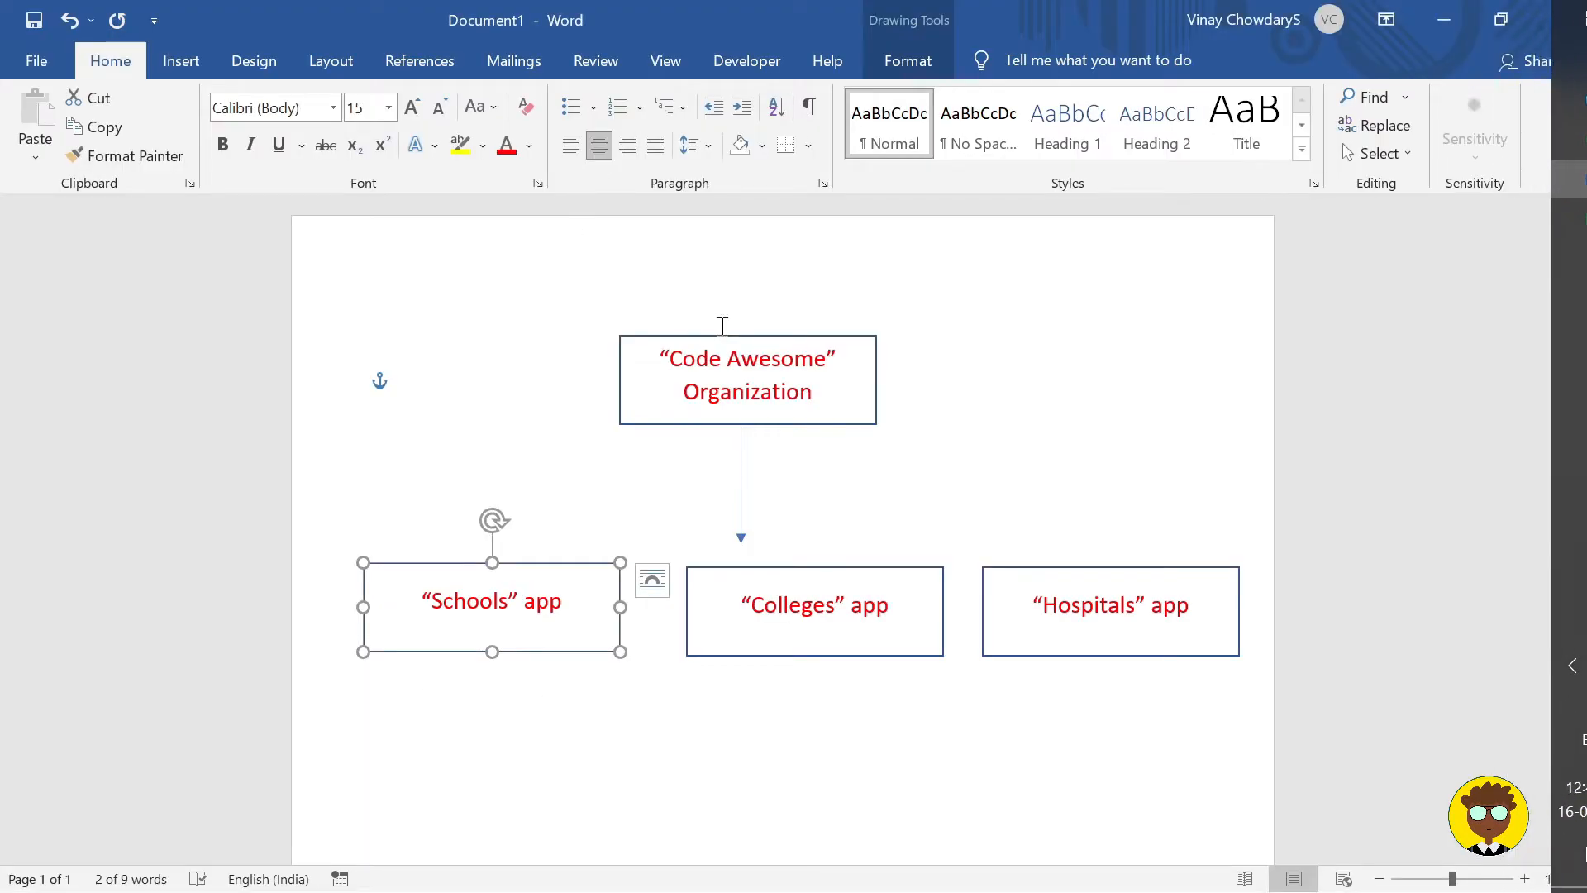
click(595, 326)
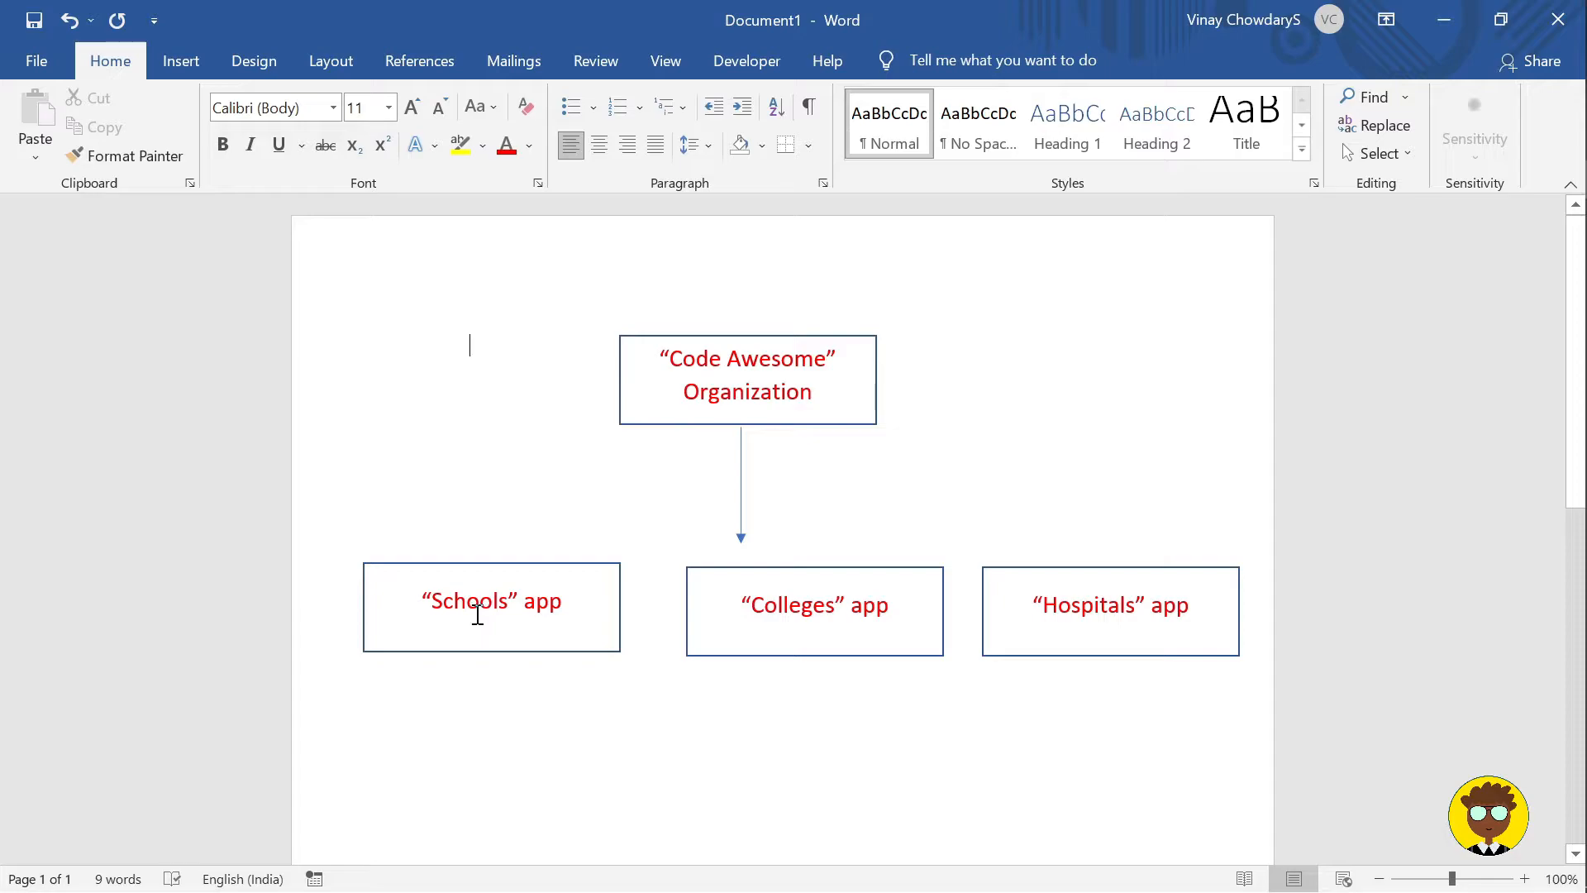
click(468, 684)
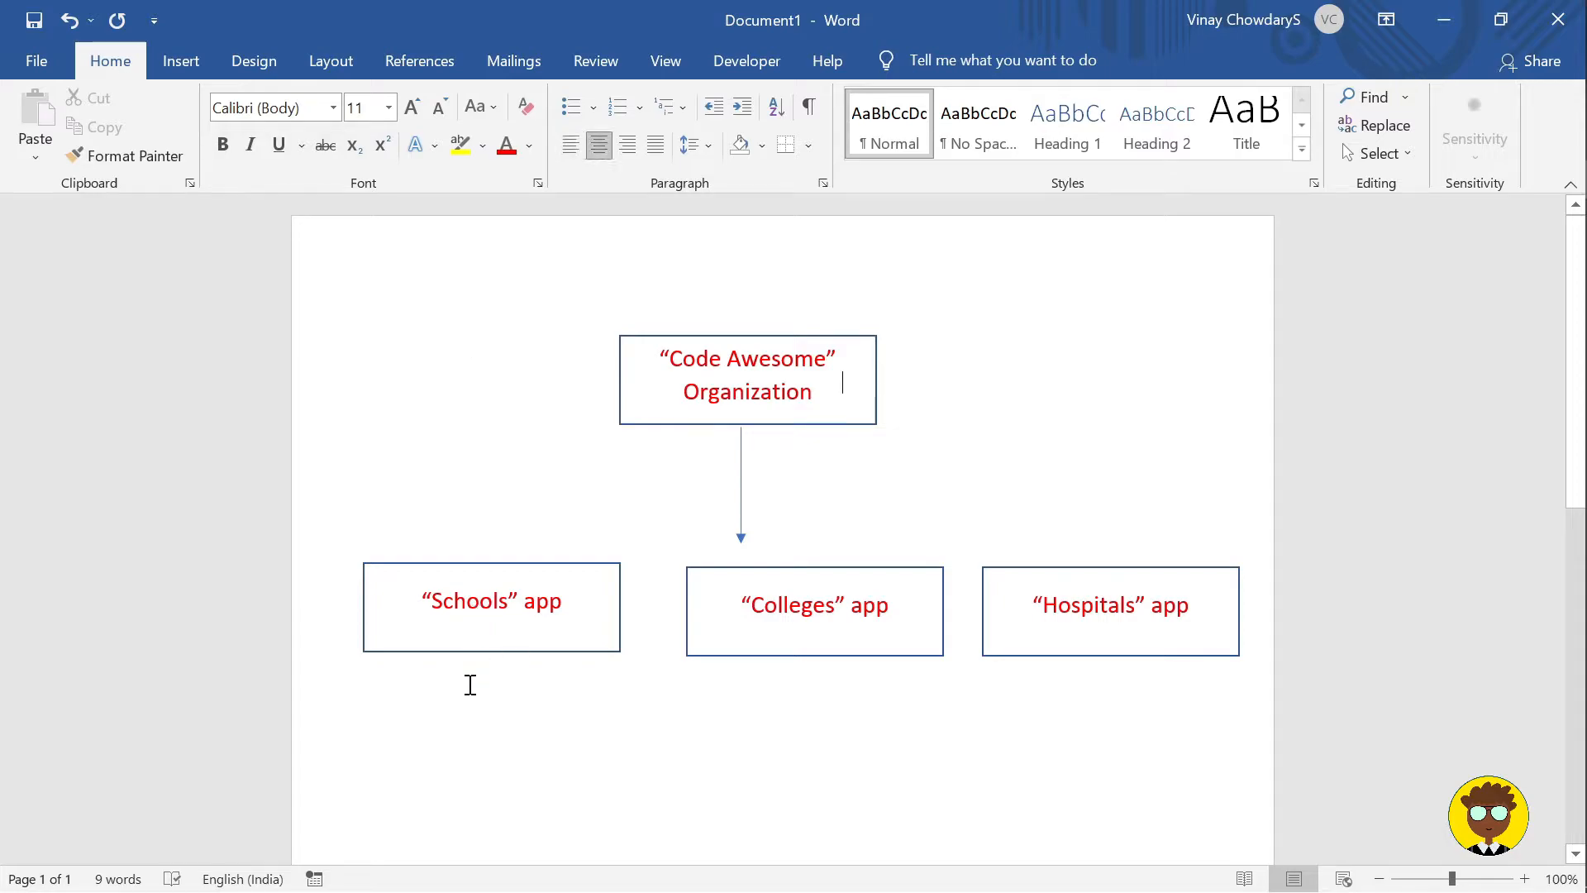
click(499, 568)
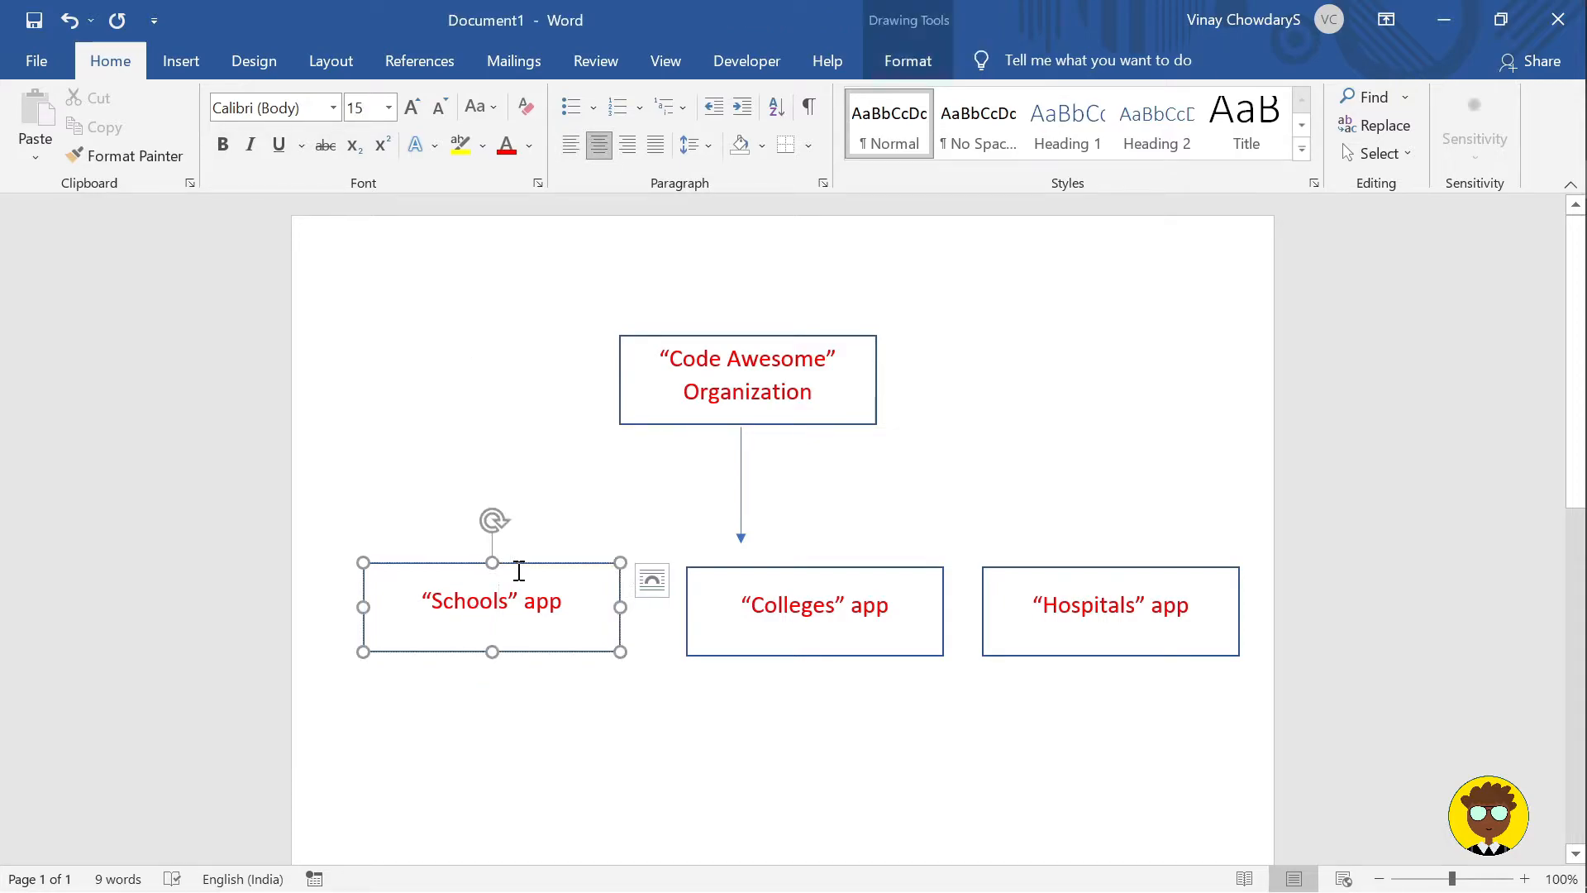
click(538, 569)
key(ctrl+c)
key(ctrl+v)
drag(570, 595, 809, 725)
key(ctrl+v)
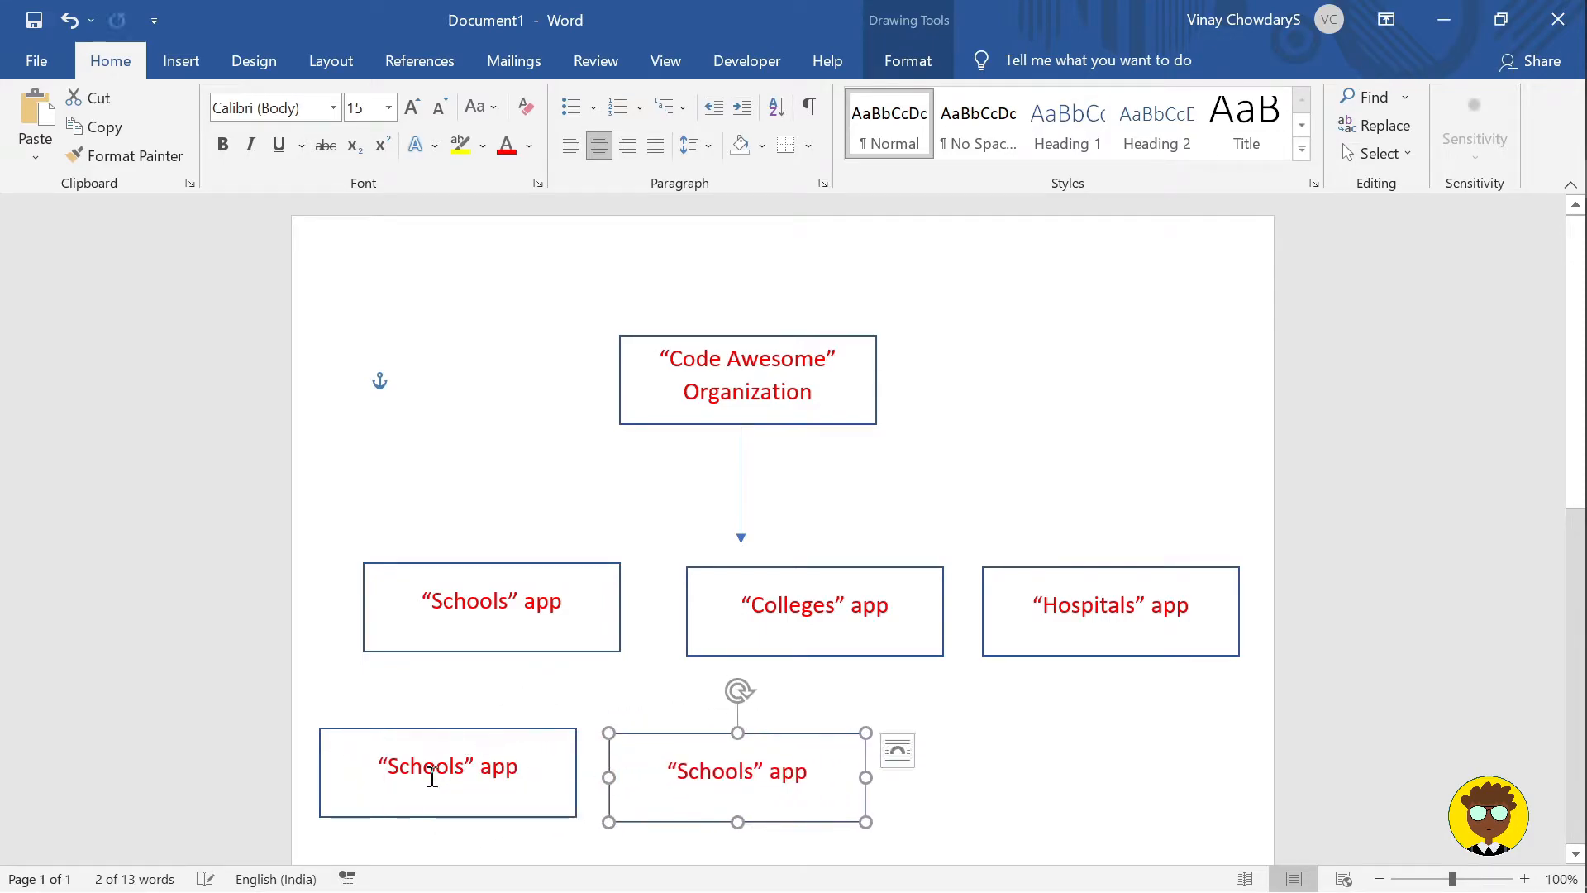
Step: Relabel the first copied box as "Higher Education Schools" app
click(389, 766)
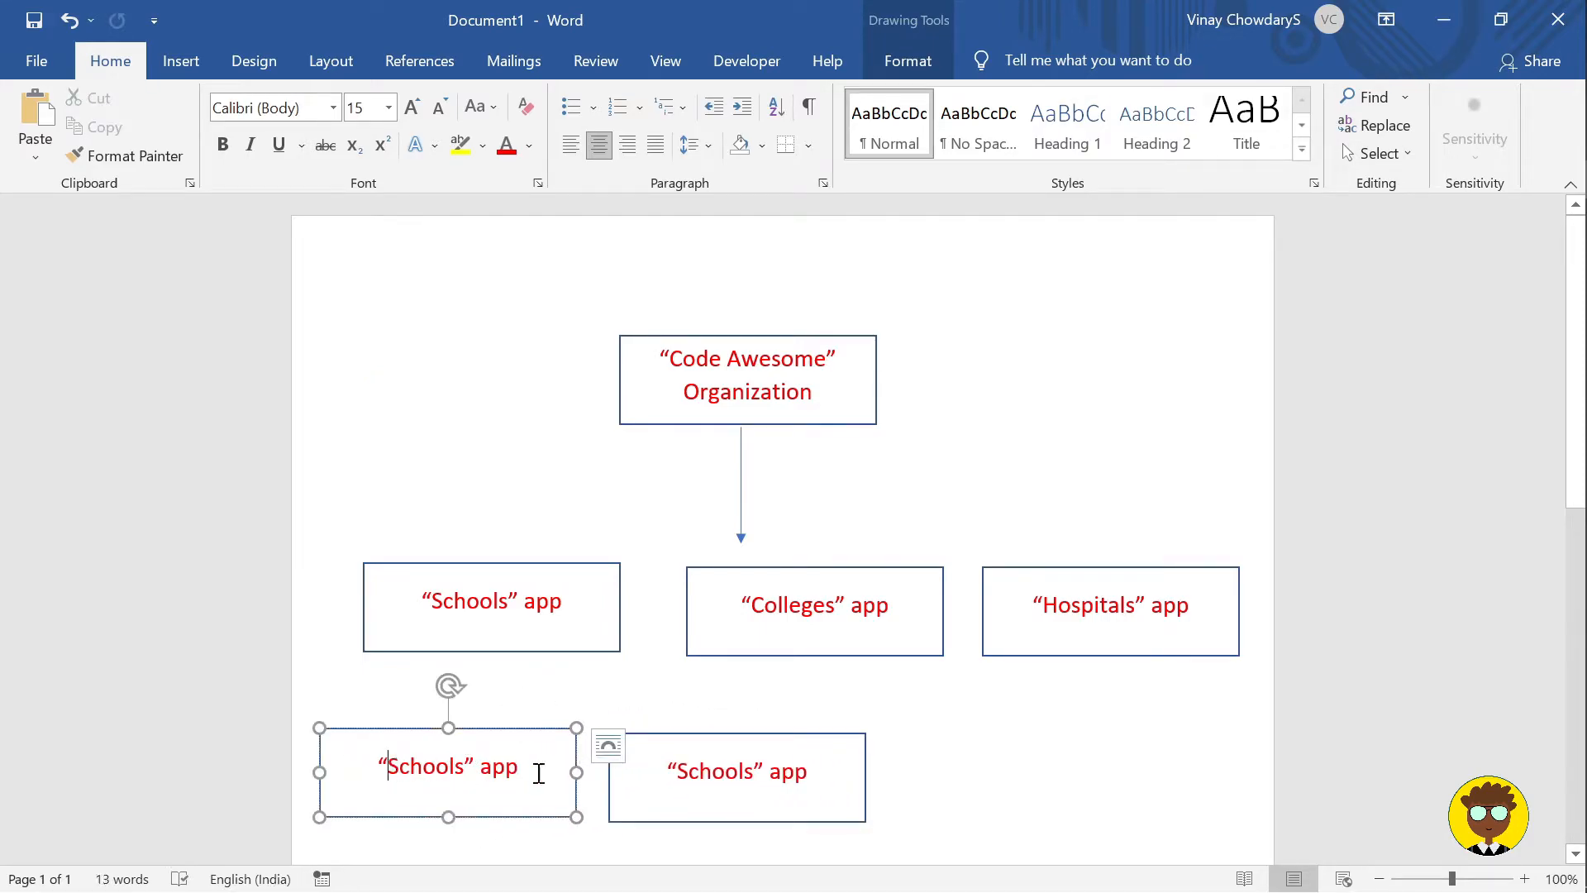
text(T)
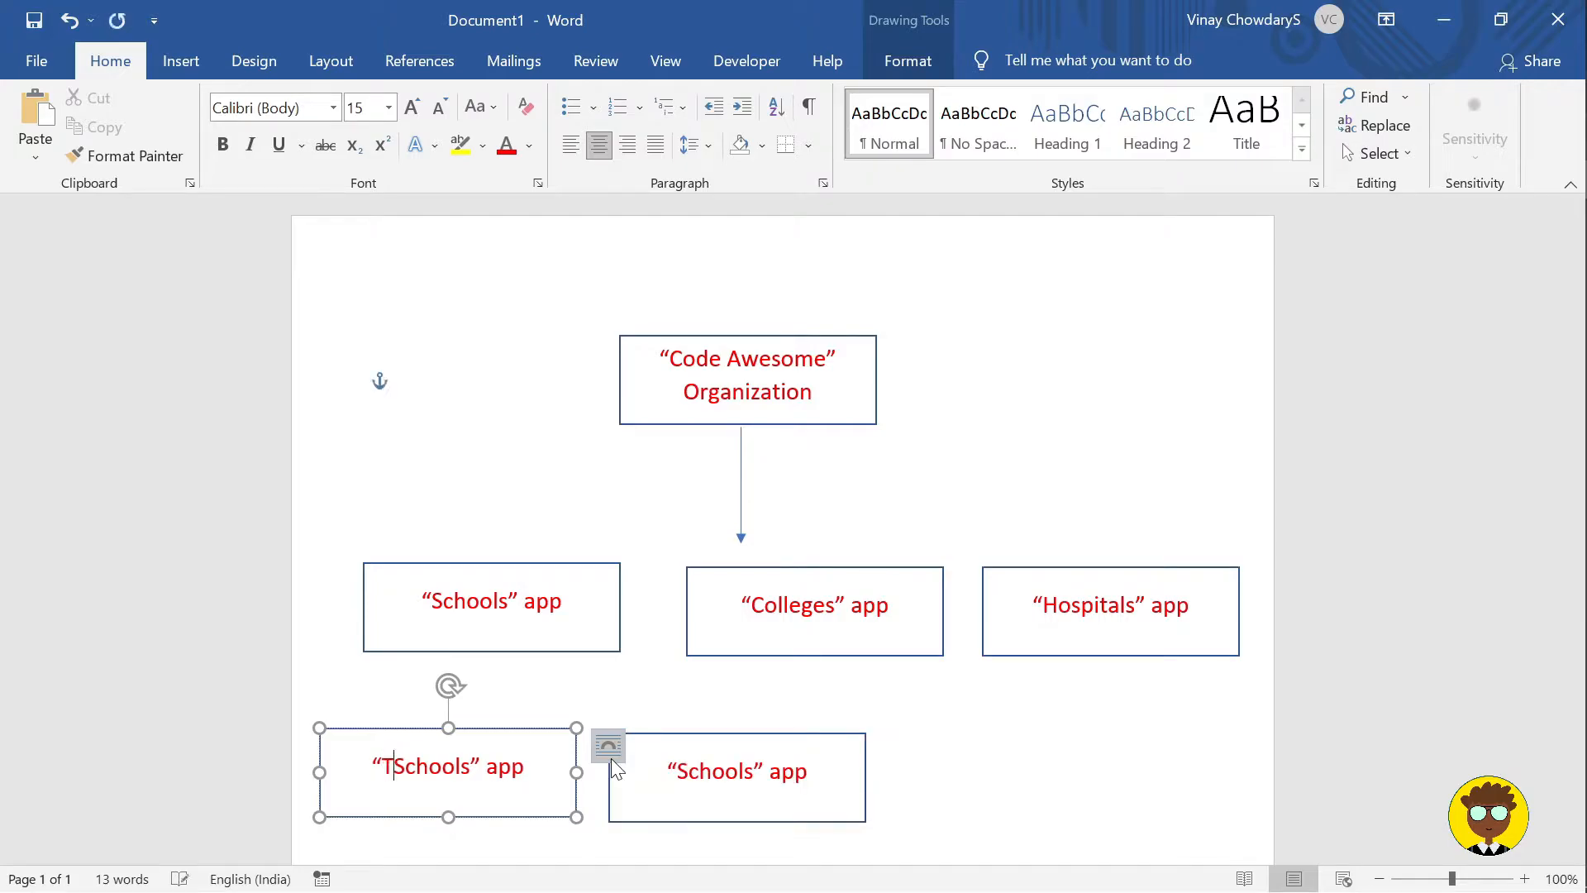
key(BackSpace)
text(High)
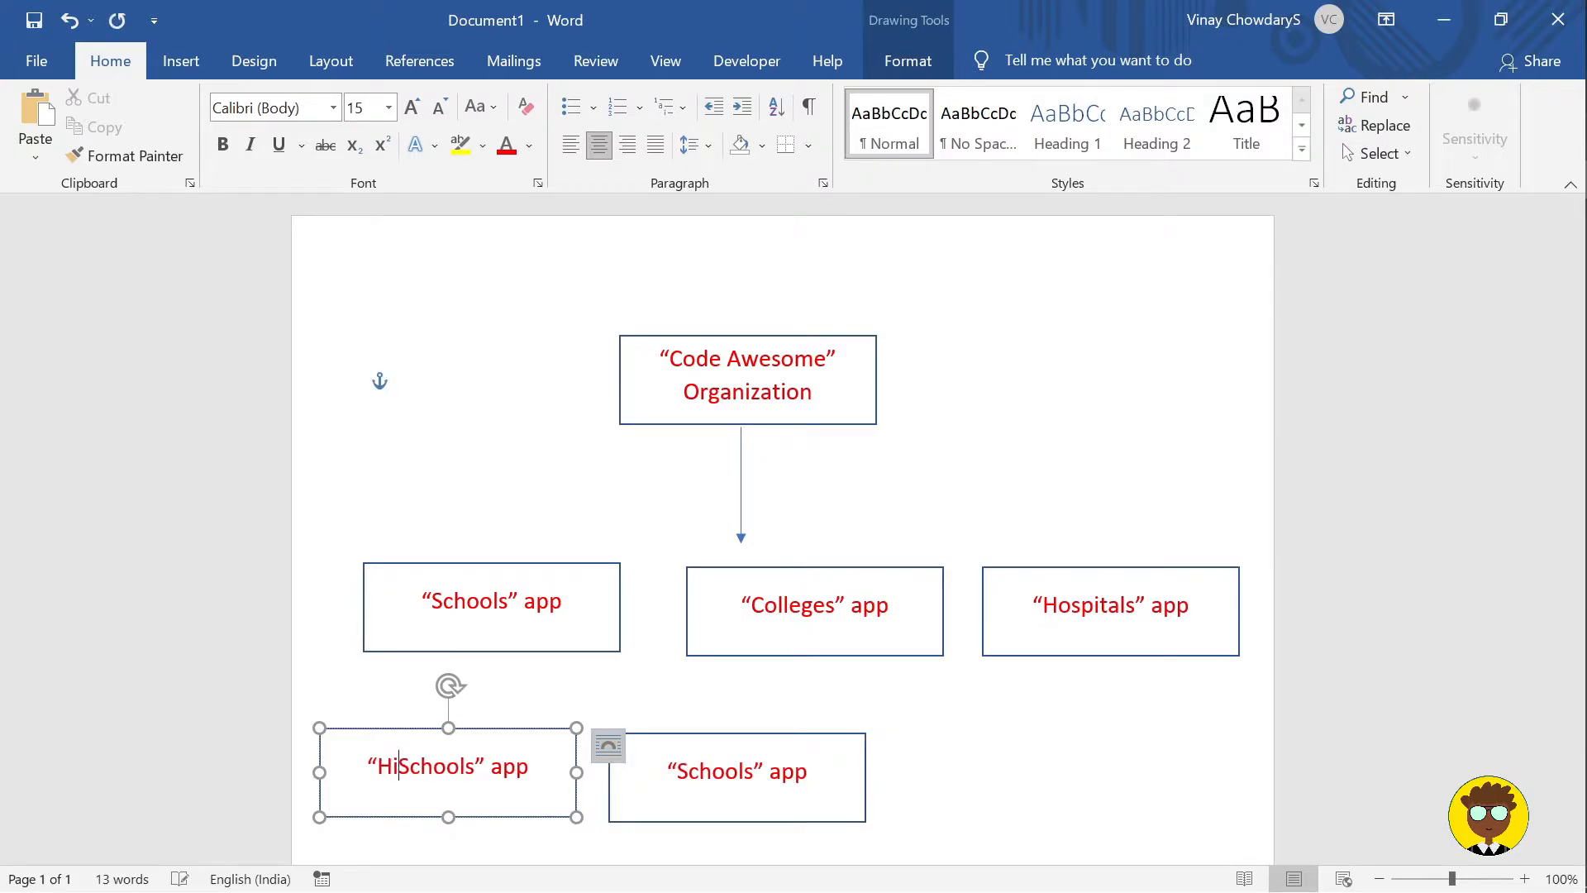
text(er Ed)
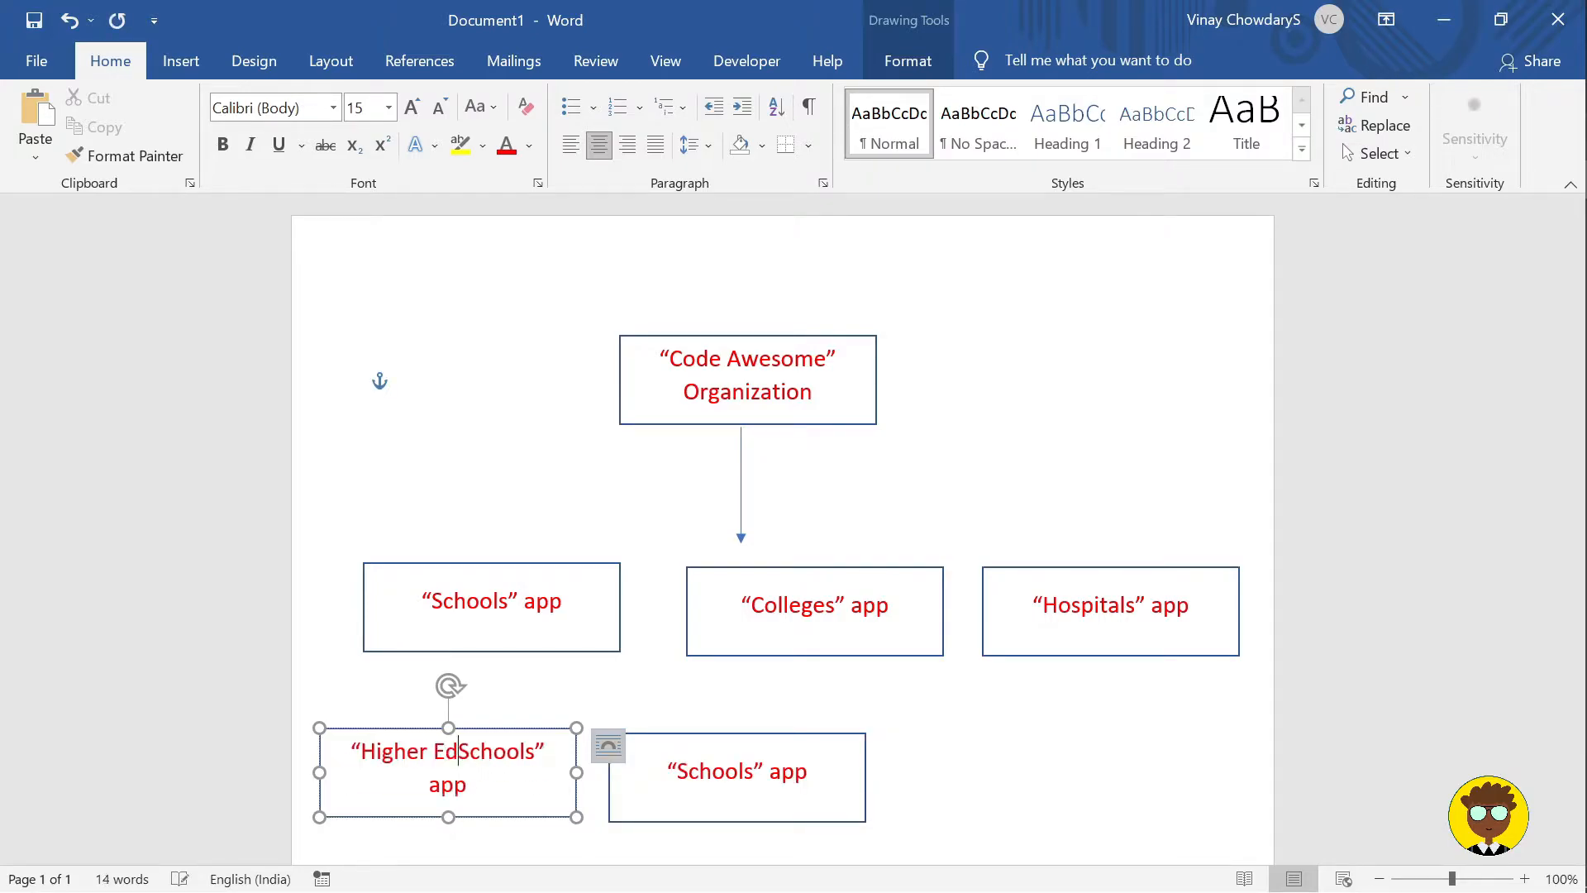
text(ucation)
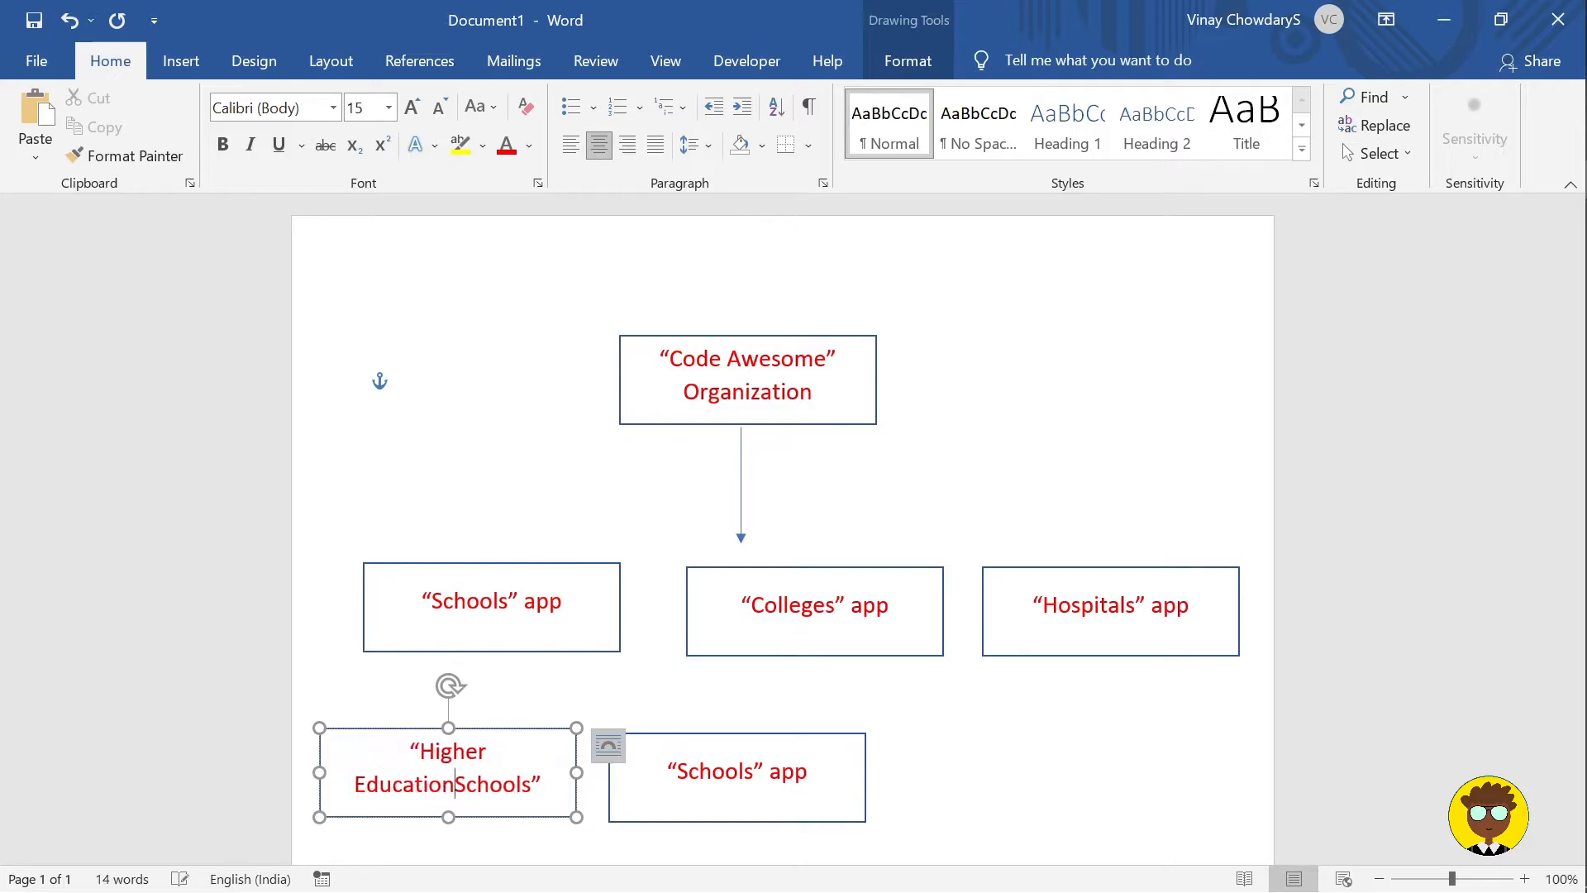
Step: Relabel the second copied box as "Play Schools" app
double_click(717, 773)
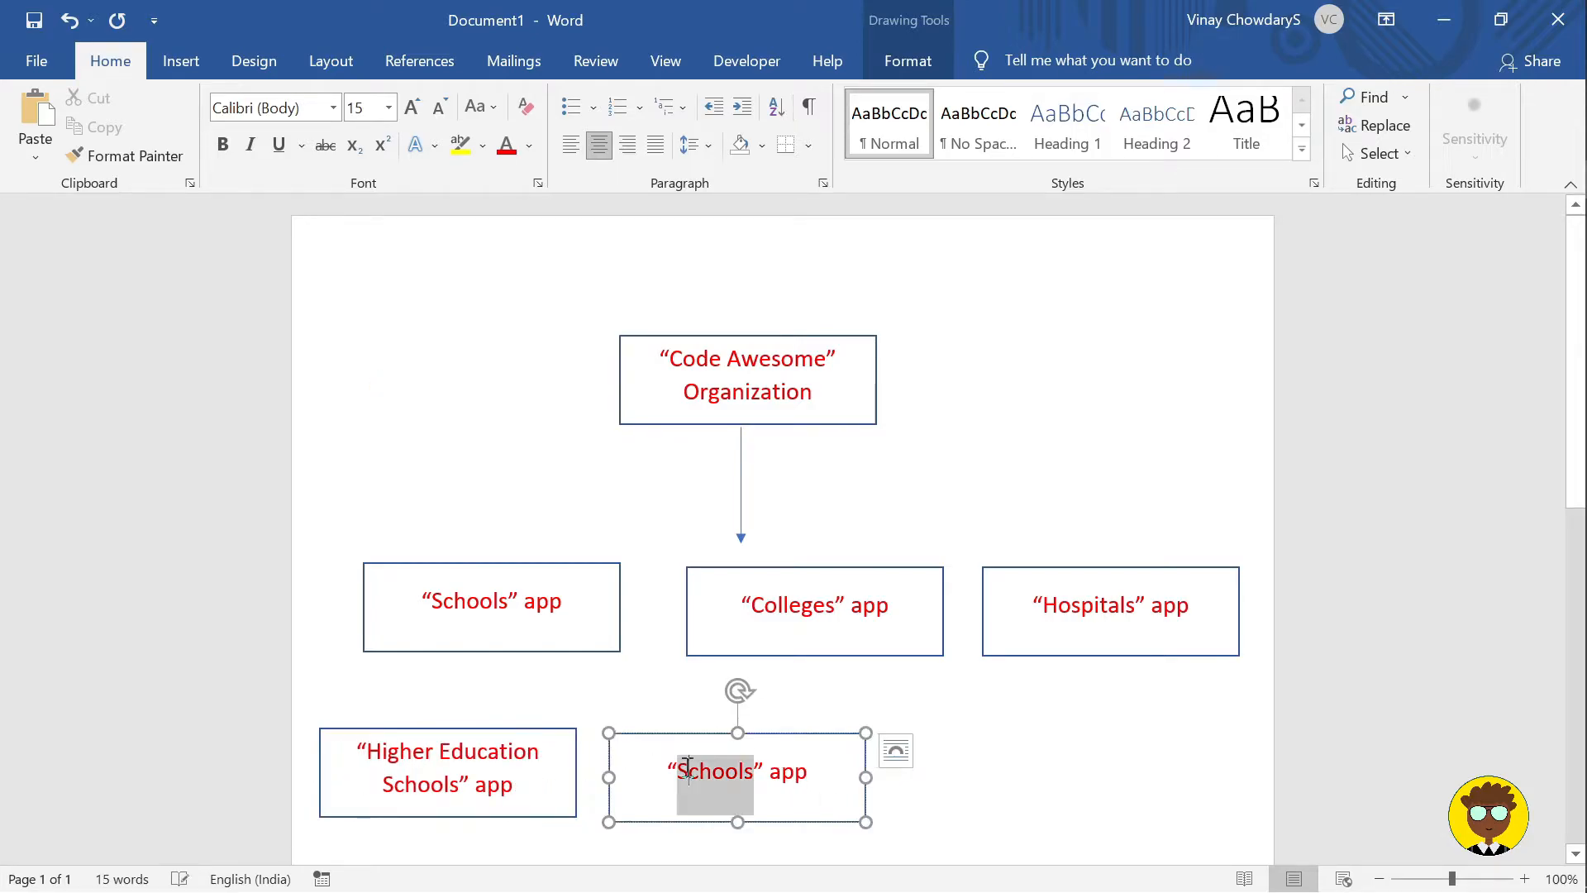
text(Play )
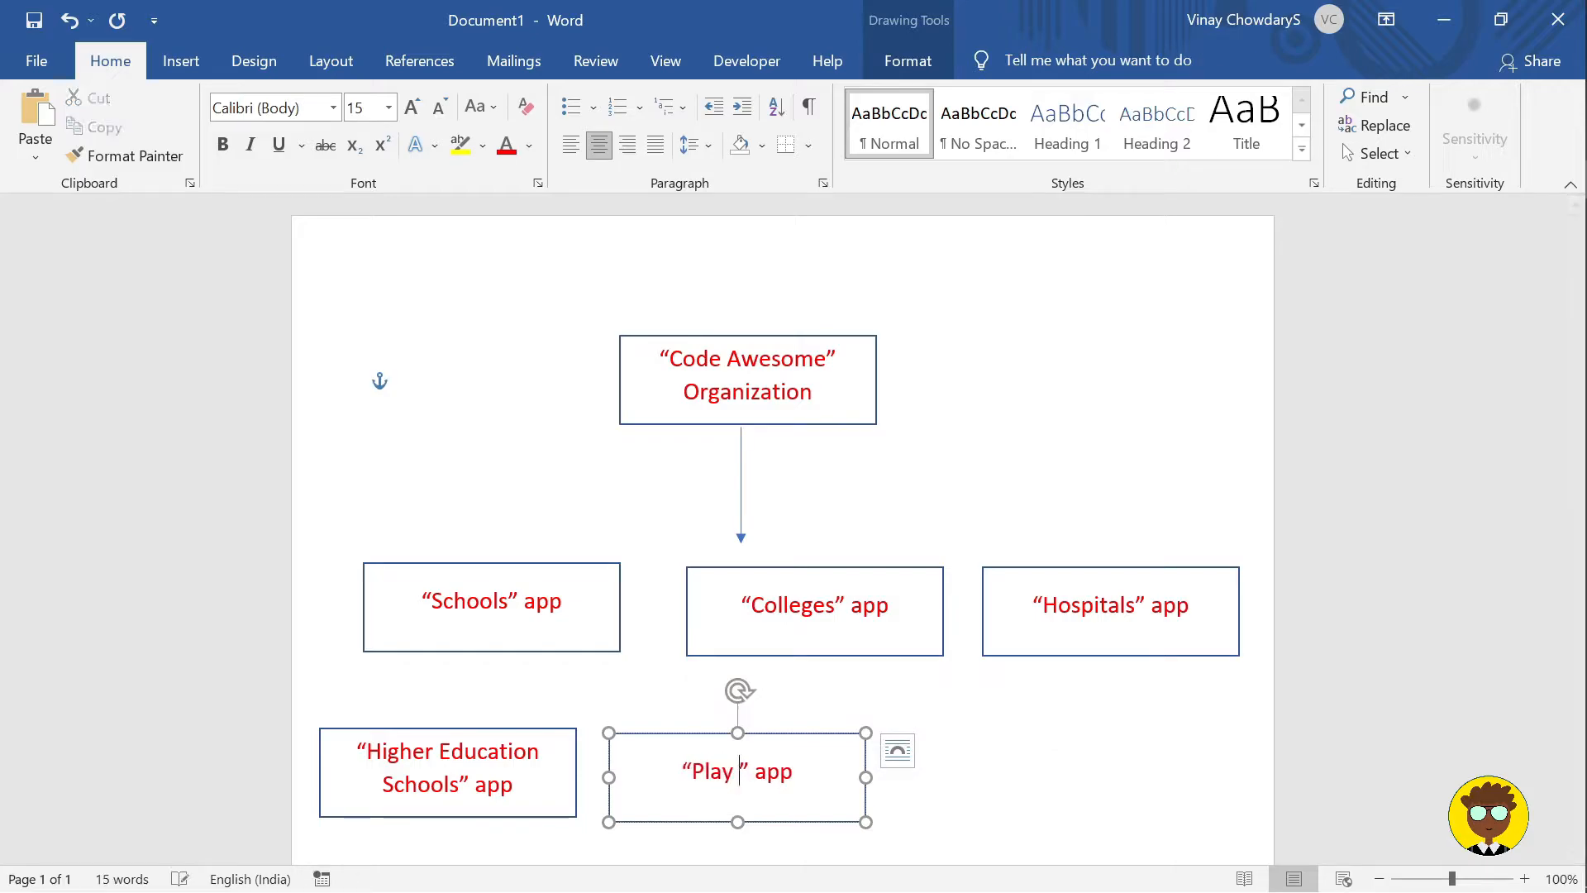
text(Schol)
key(BackSpace)
text(ols)
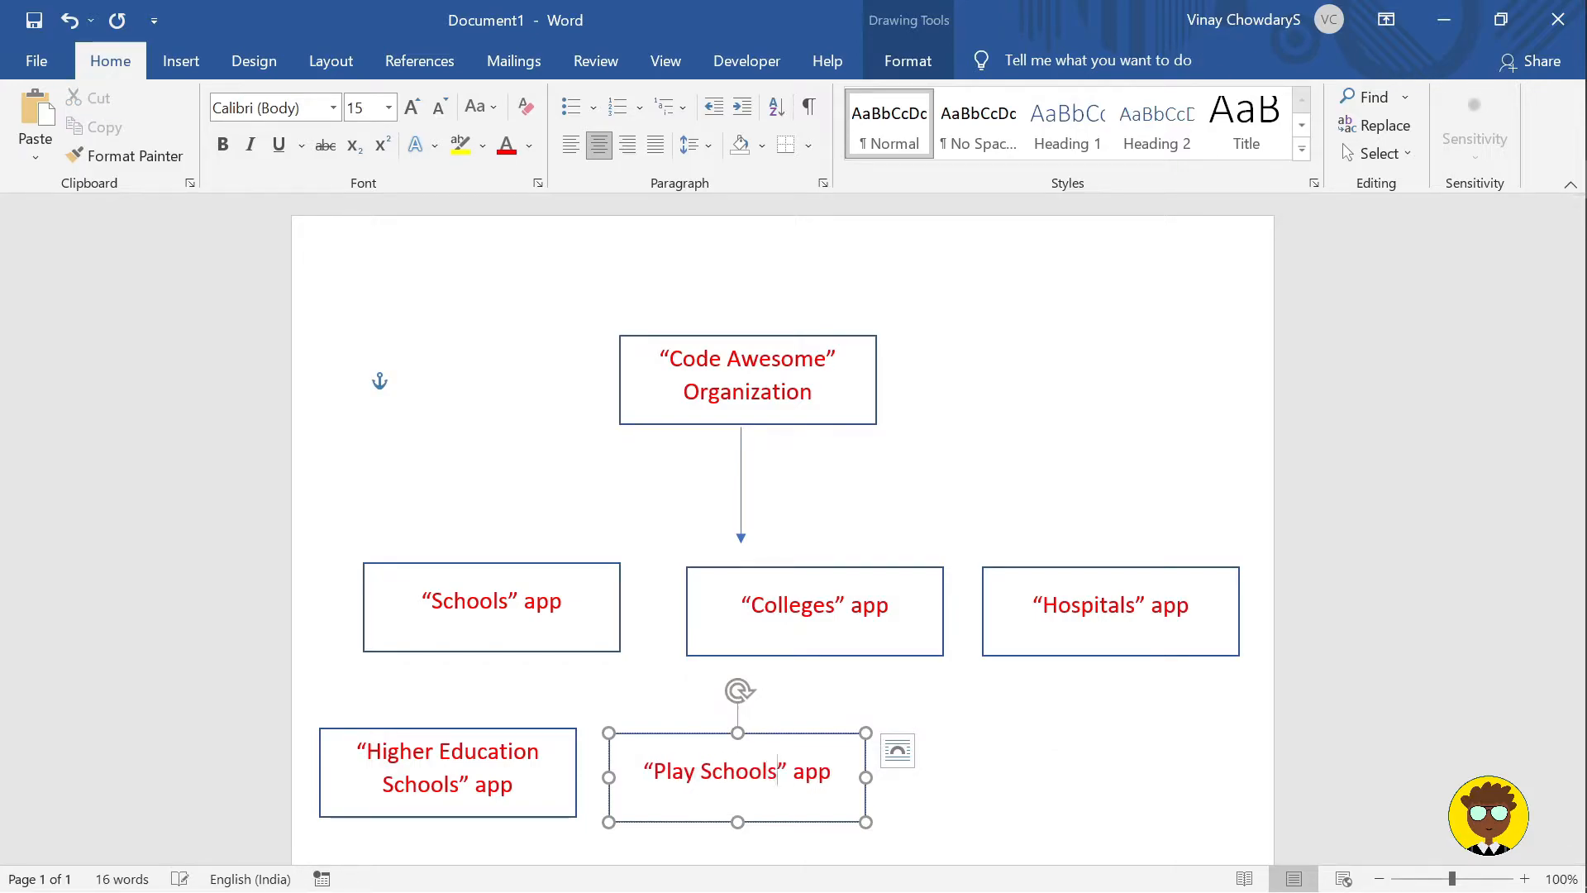
click(975, 708)
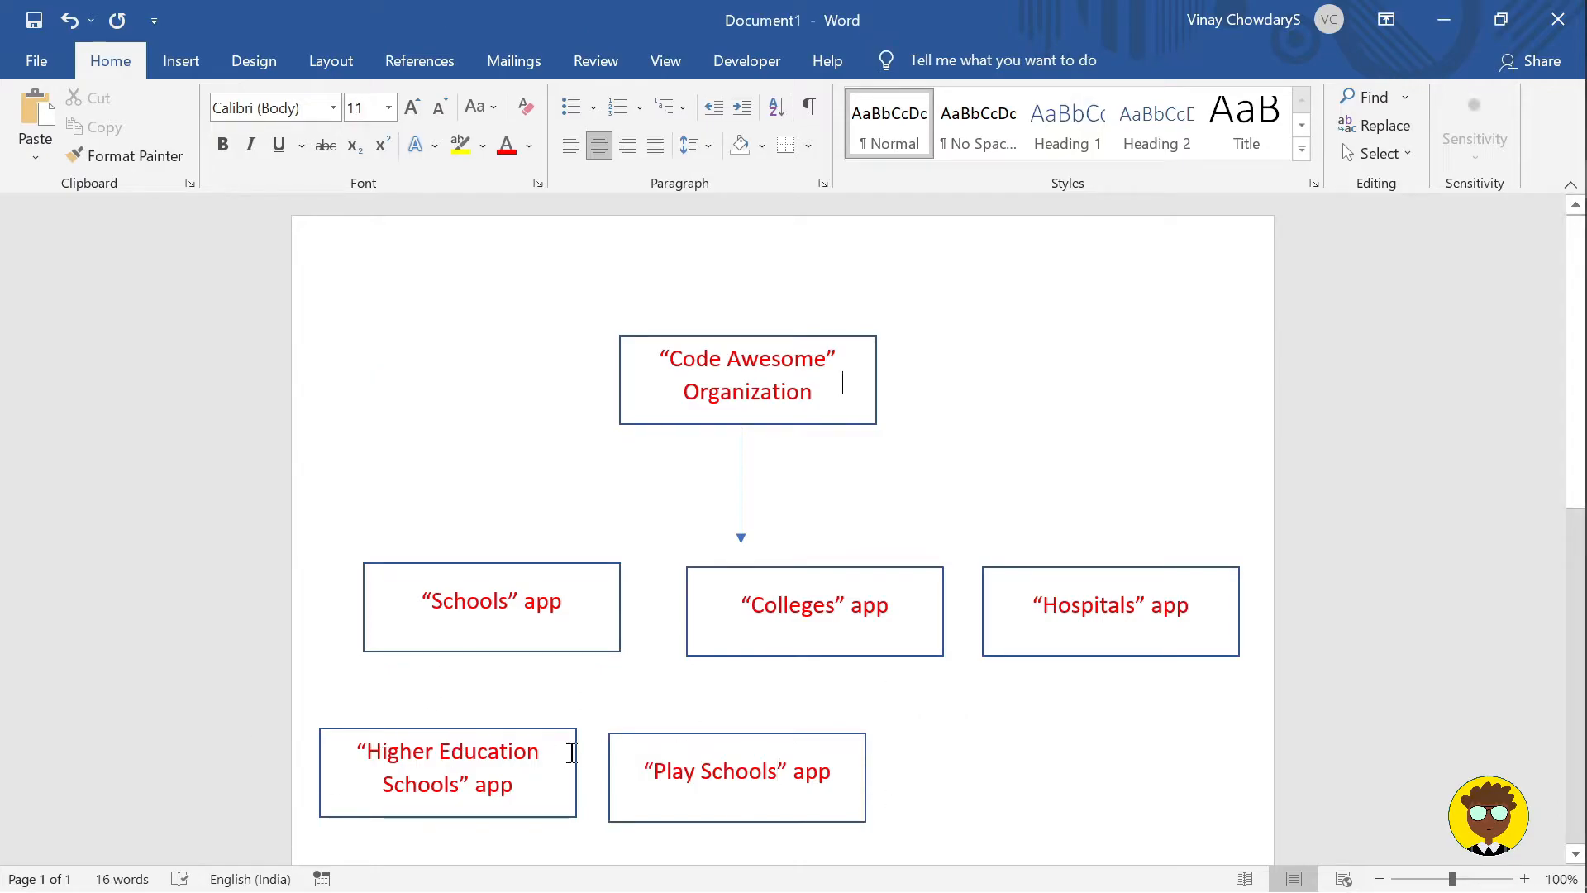
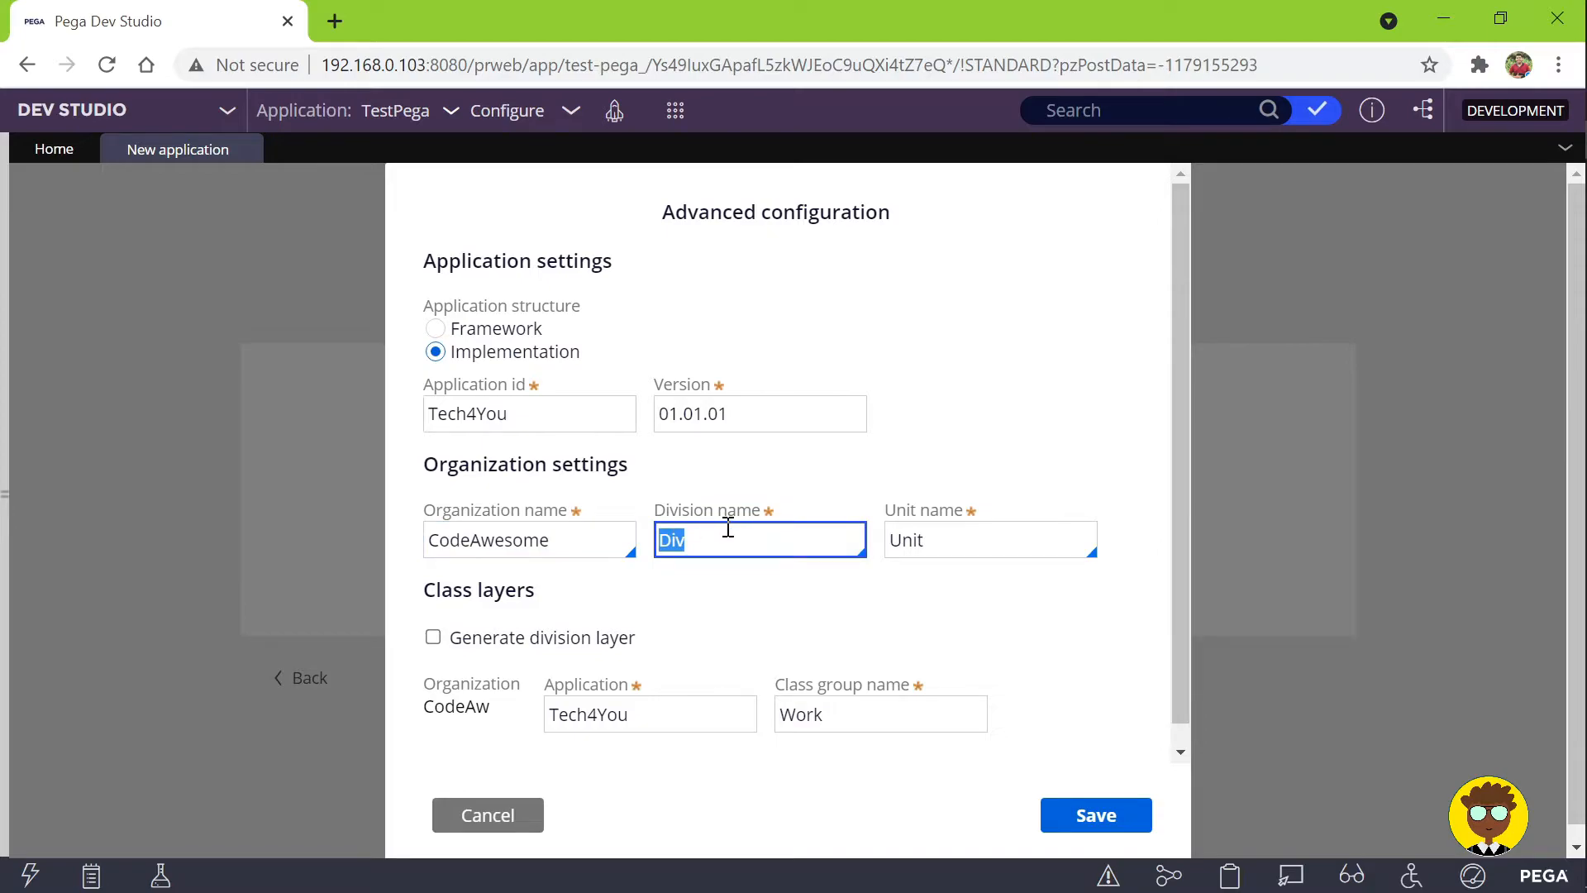
Step: Set the division name to the suggested Schools entry in the organization settings
text(Sch)
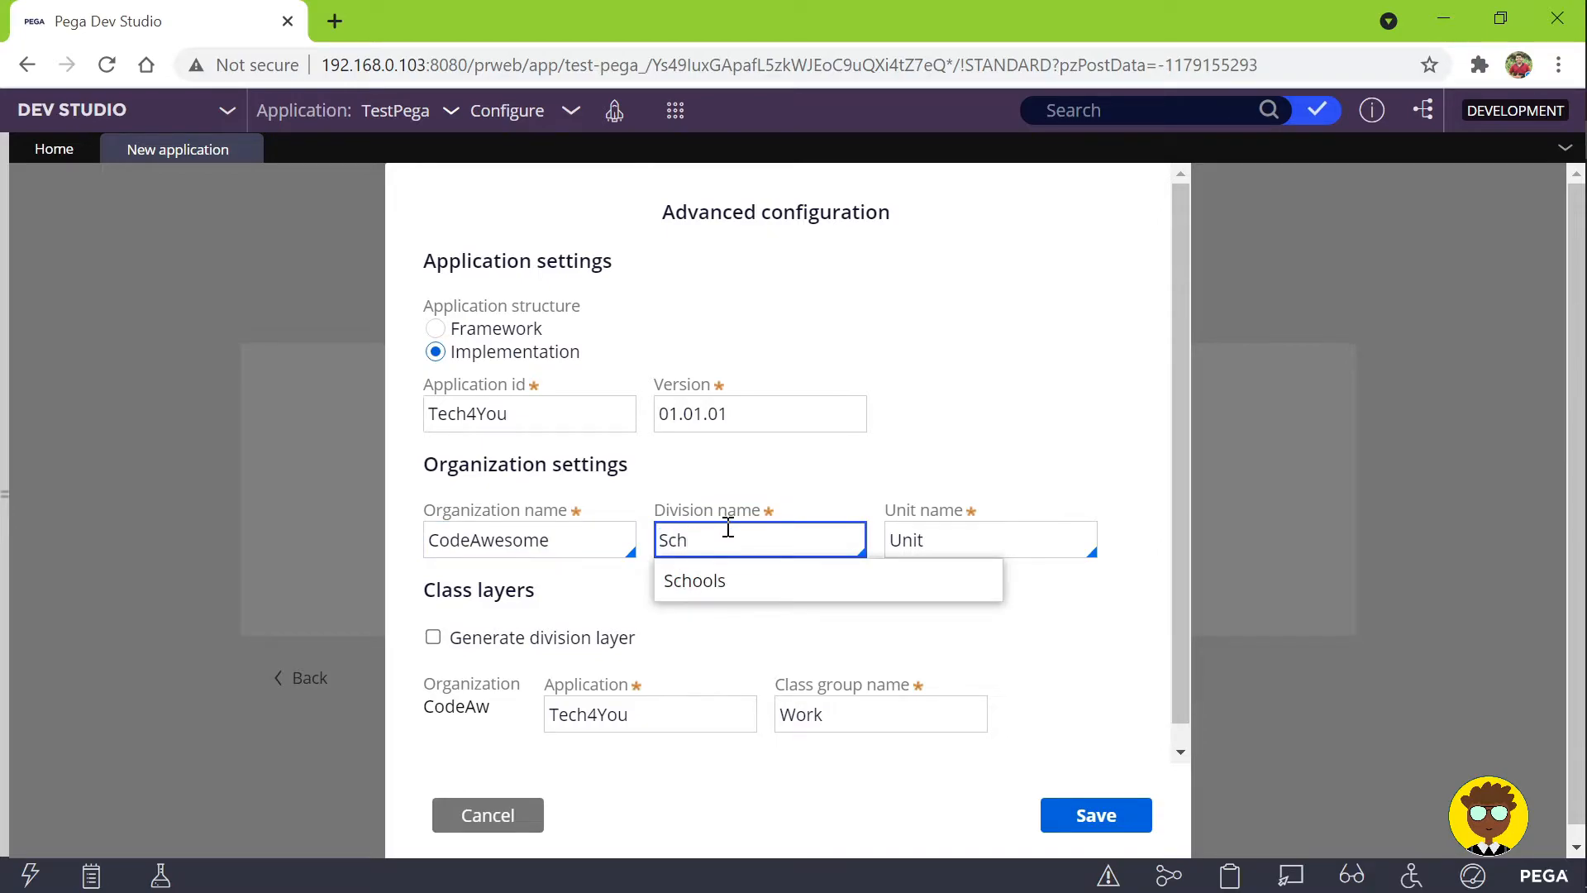
click(727, 580)
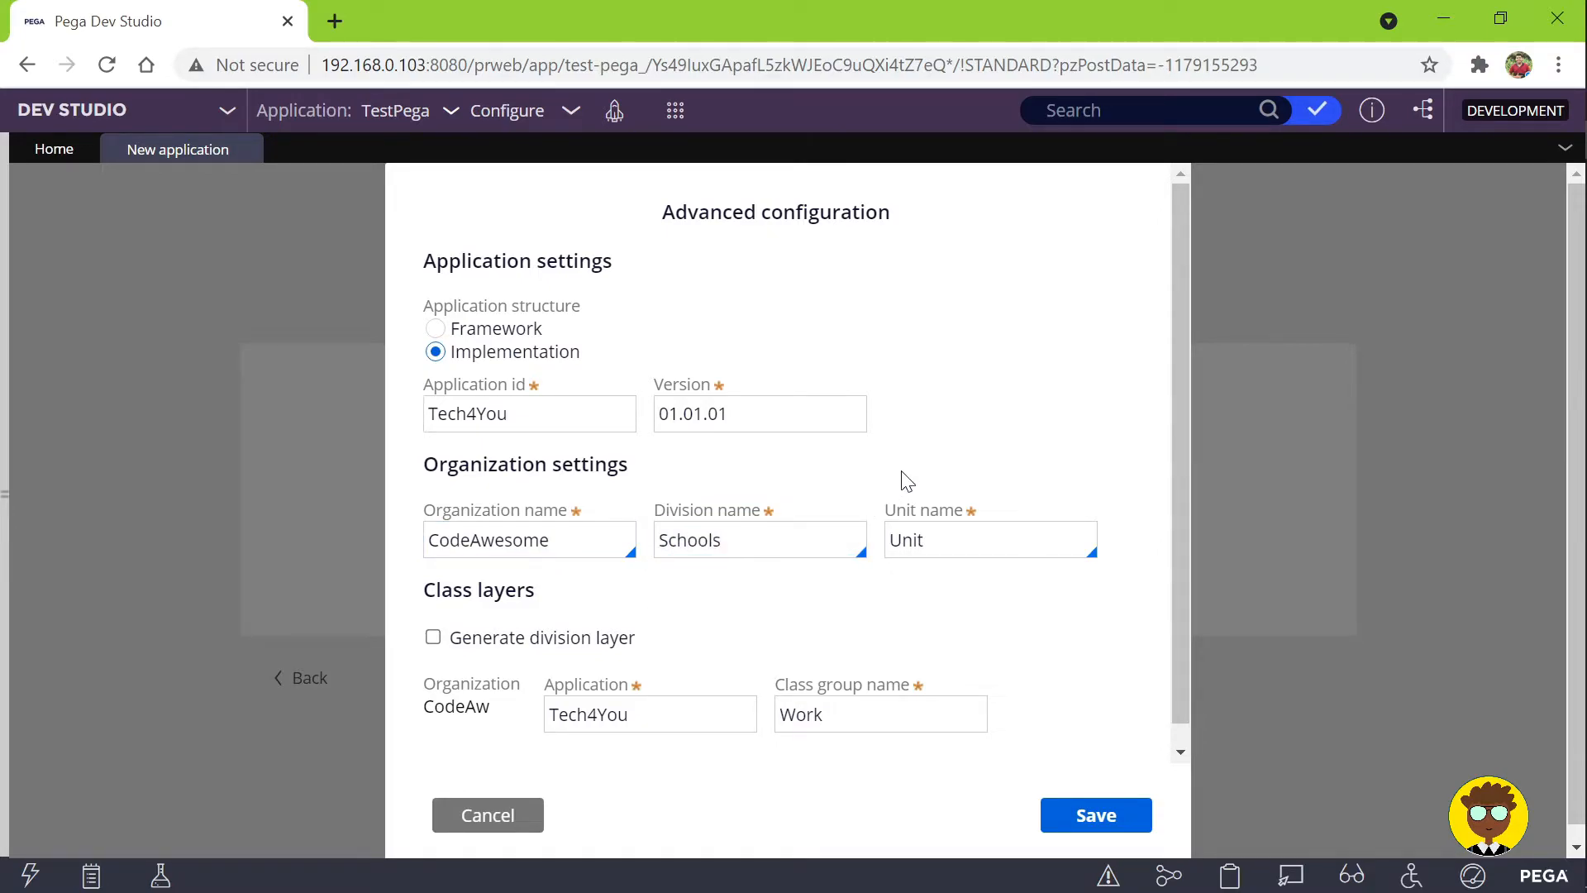
Step: Examine the class layers in the advanced configuration: organization abbreviation, application name and class group name against the organization settings
scroll(562, 678, down, 1)
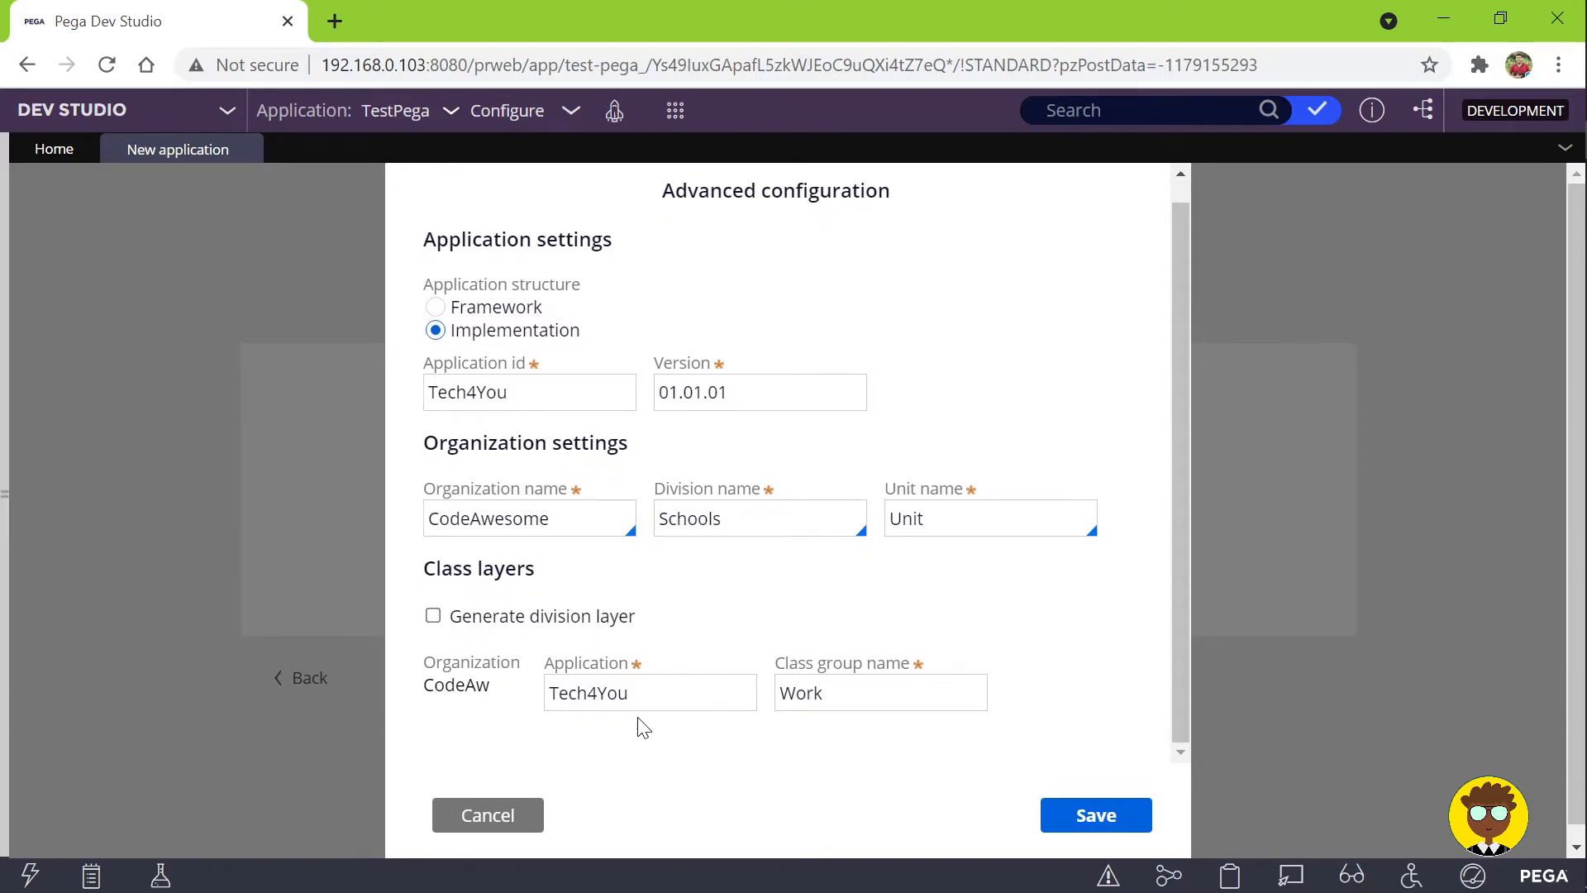
drag(654, 694, 474, 677)
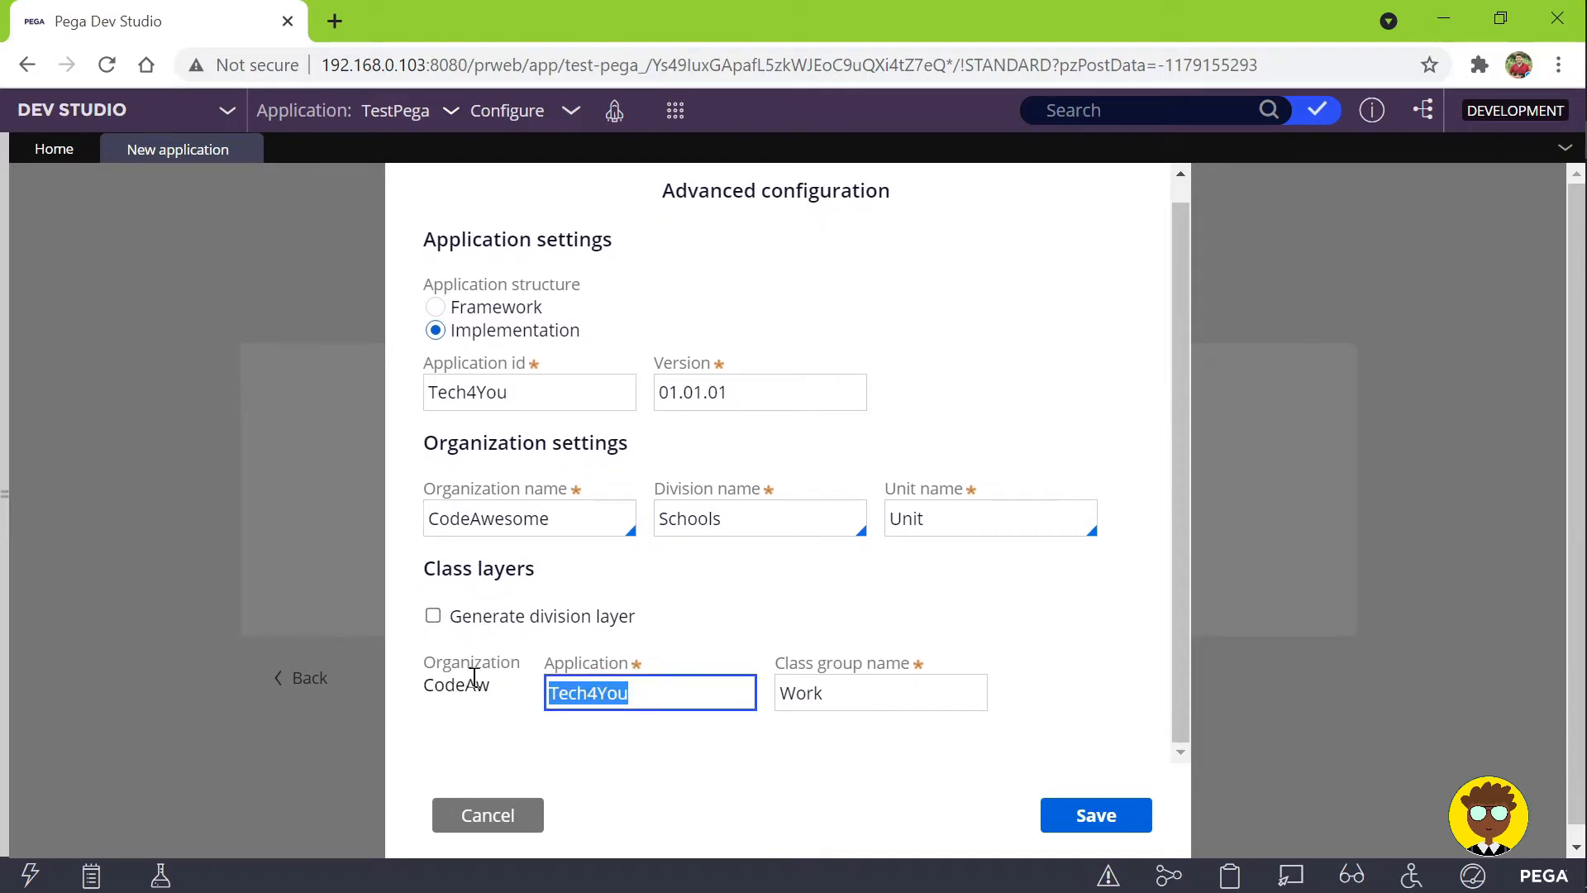
drag(562, 516, 394, 516)
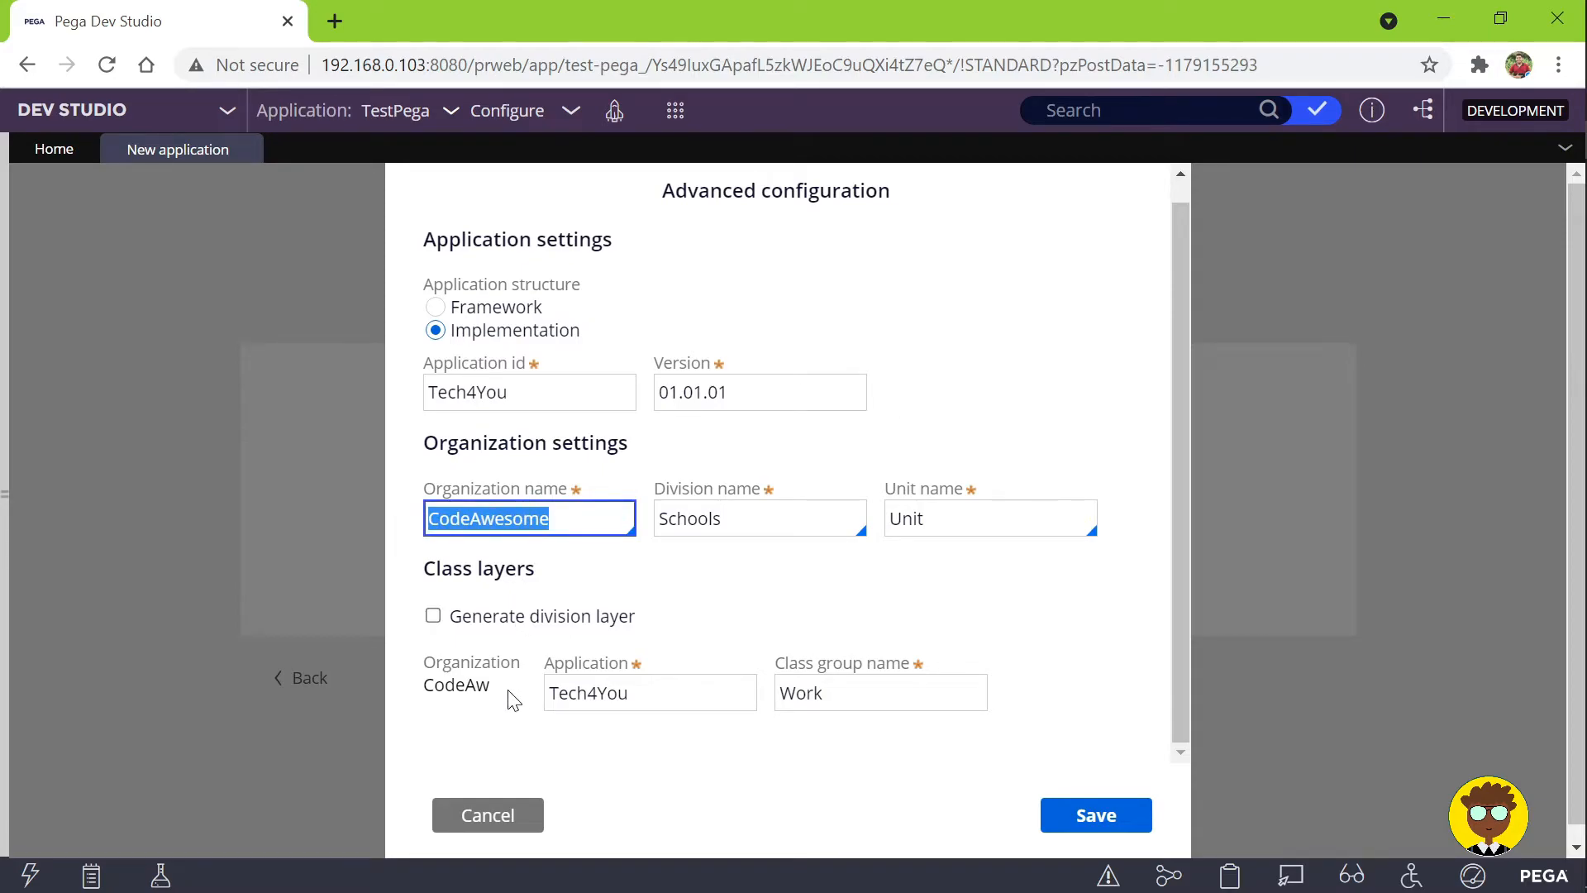
drag(509, 693, 423, 693)
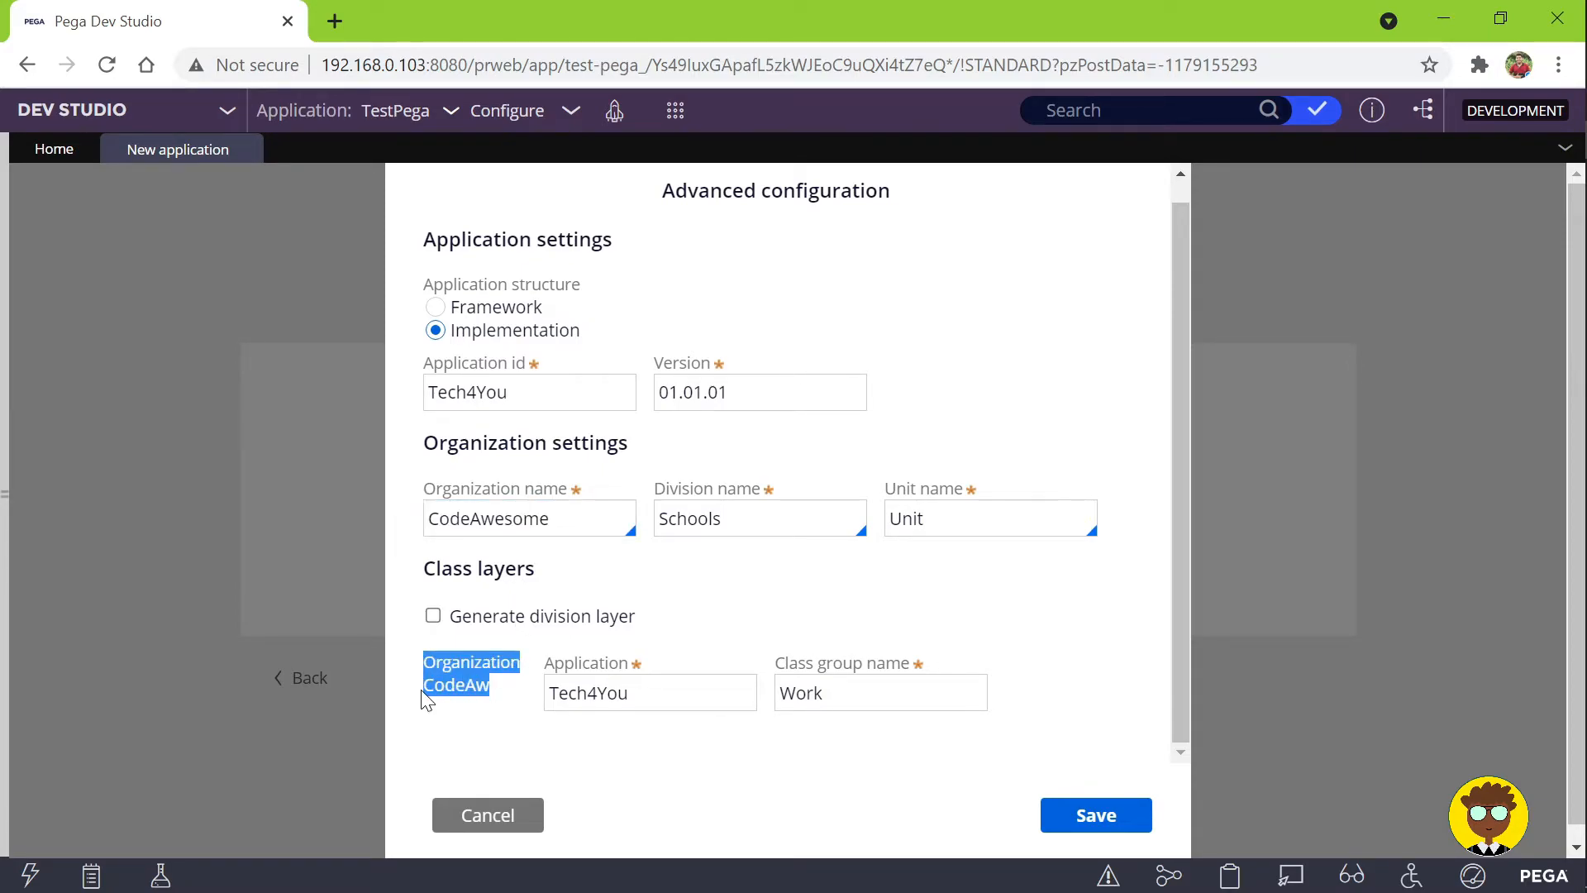
click(427, 699)
click(669, 688)
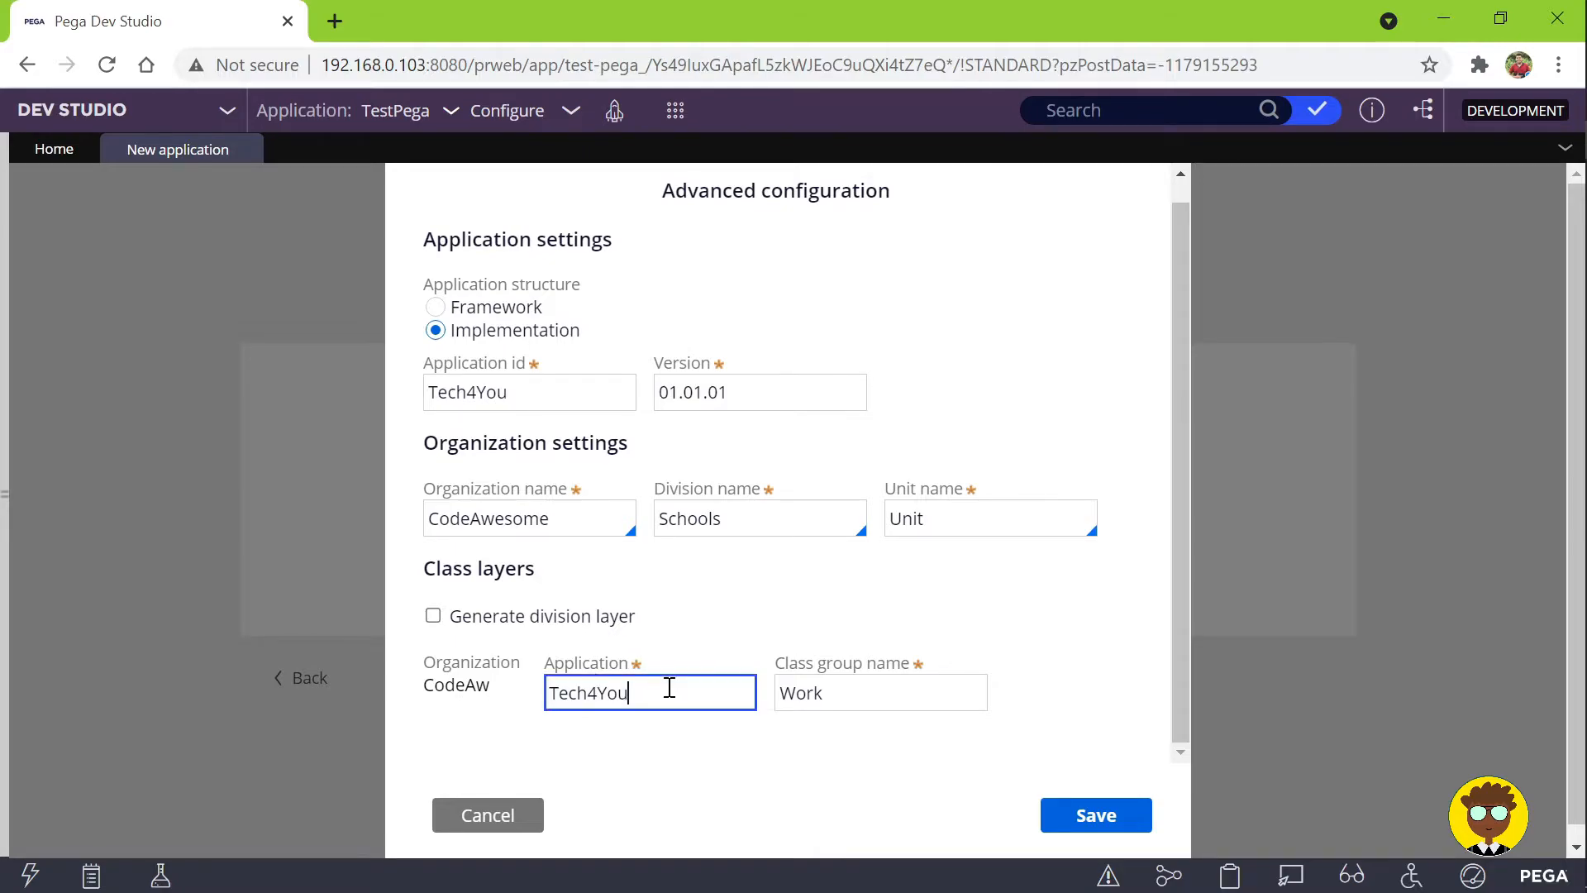
drag(641, 692, 568, 692)
click(867, 693)
drag(839, 692, 778, 700)
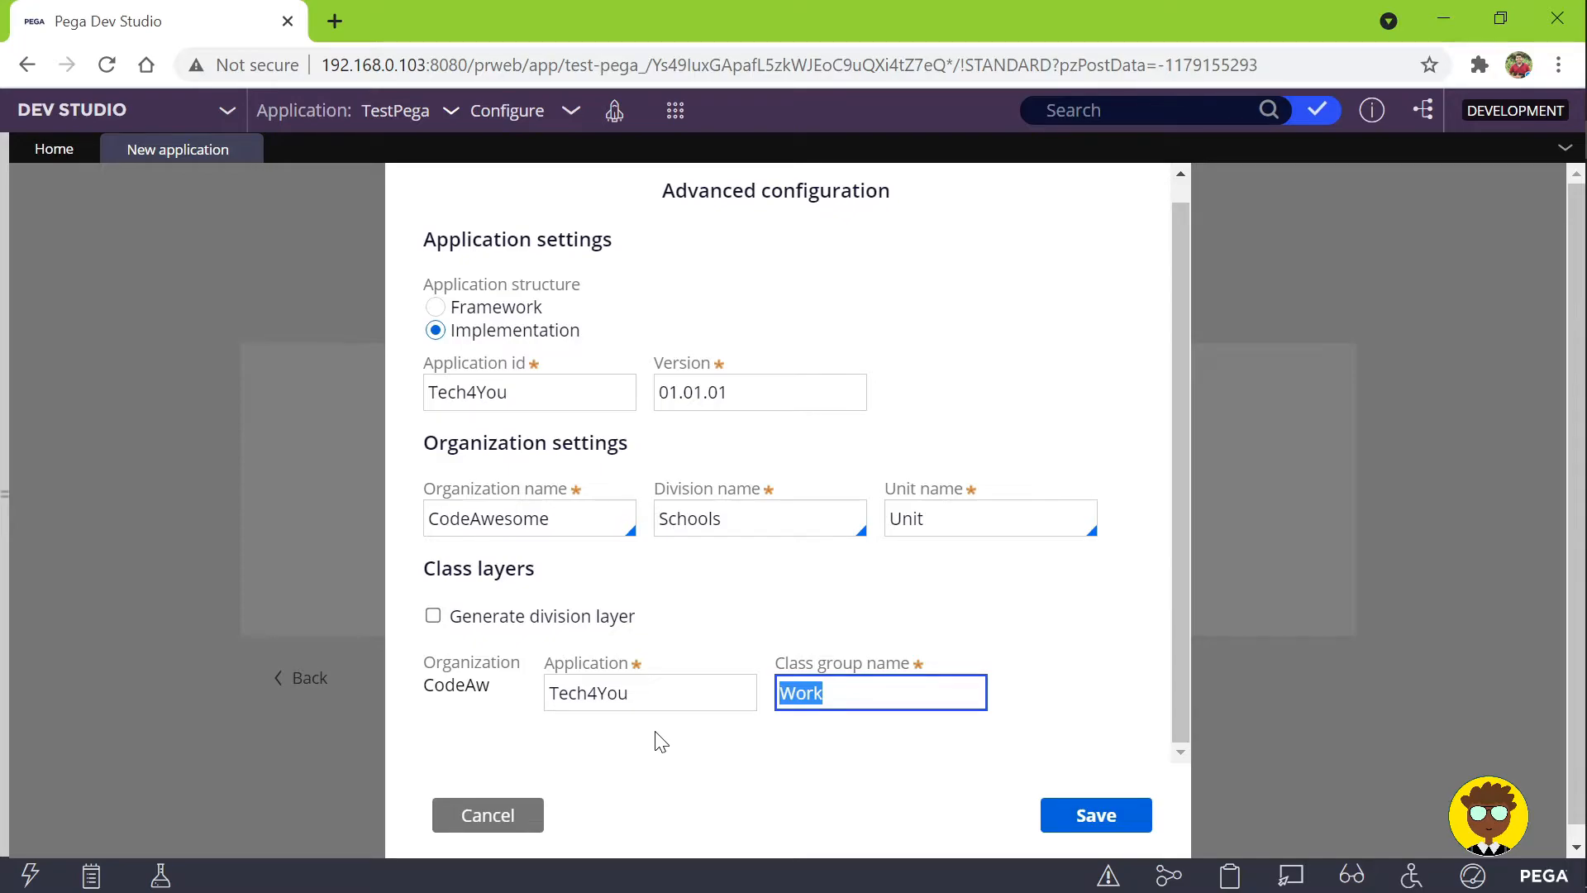
Step: Save the advanced configuration and create the Tech4You application
click(1096, 816)
click(790, 519)
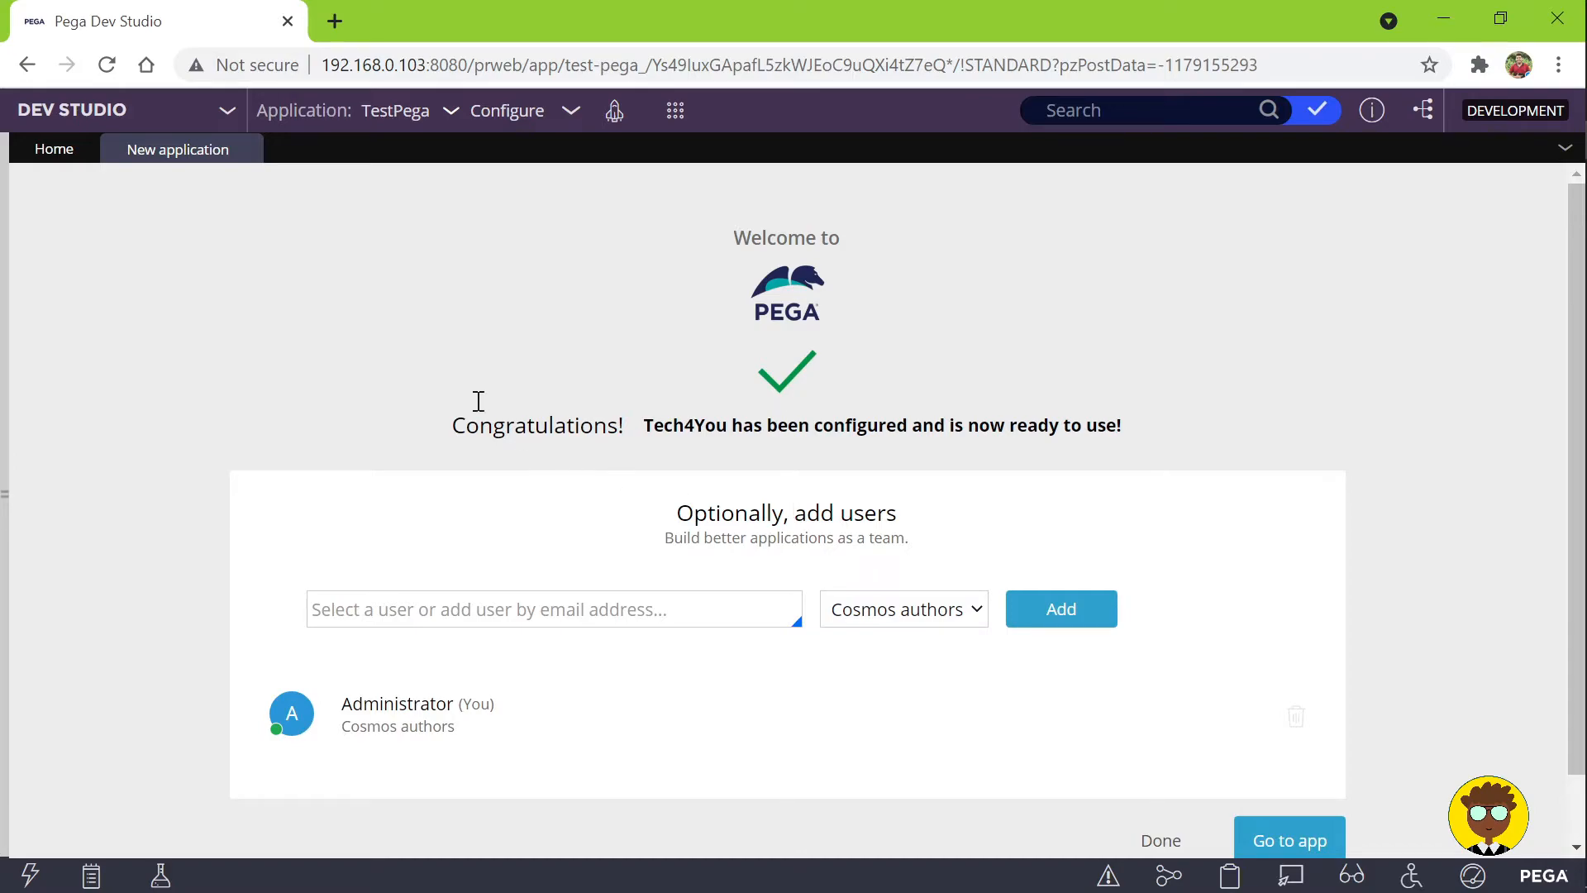
drag(645, 425, 731, 427)
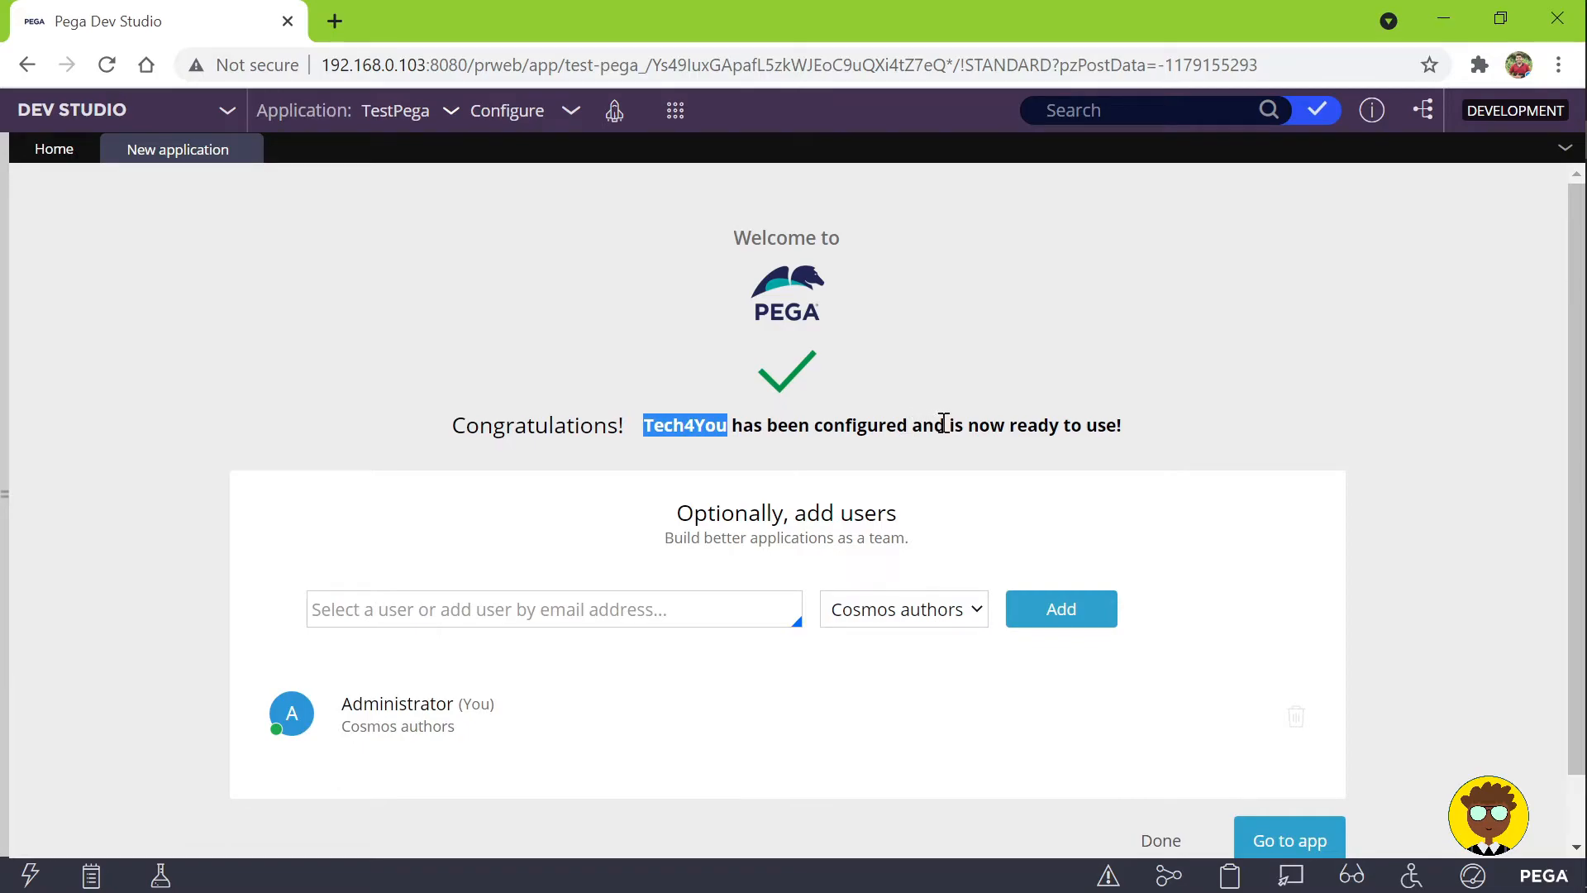
click(937, 633)
click(567, 686)
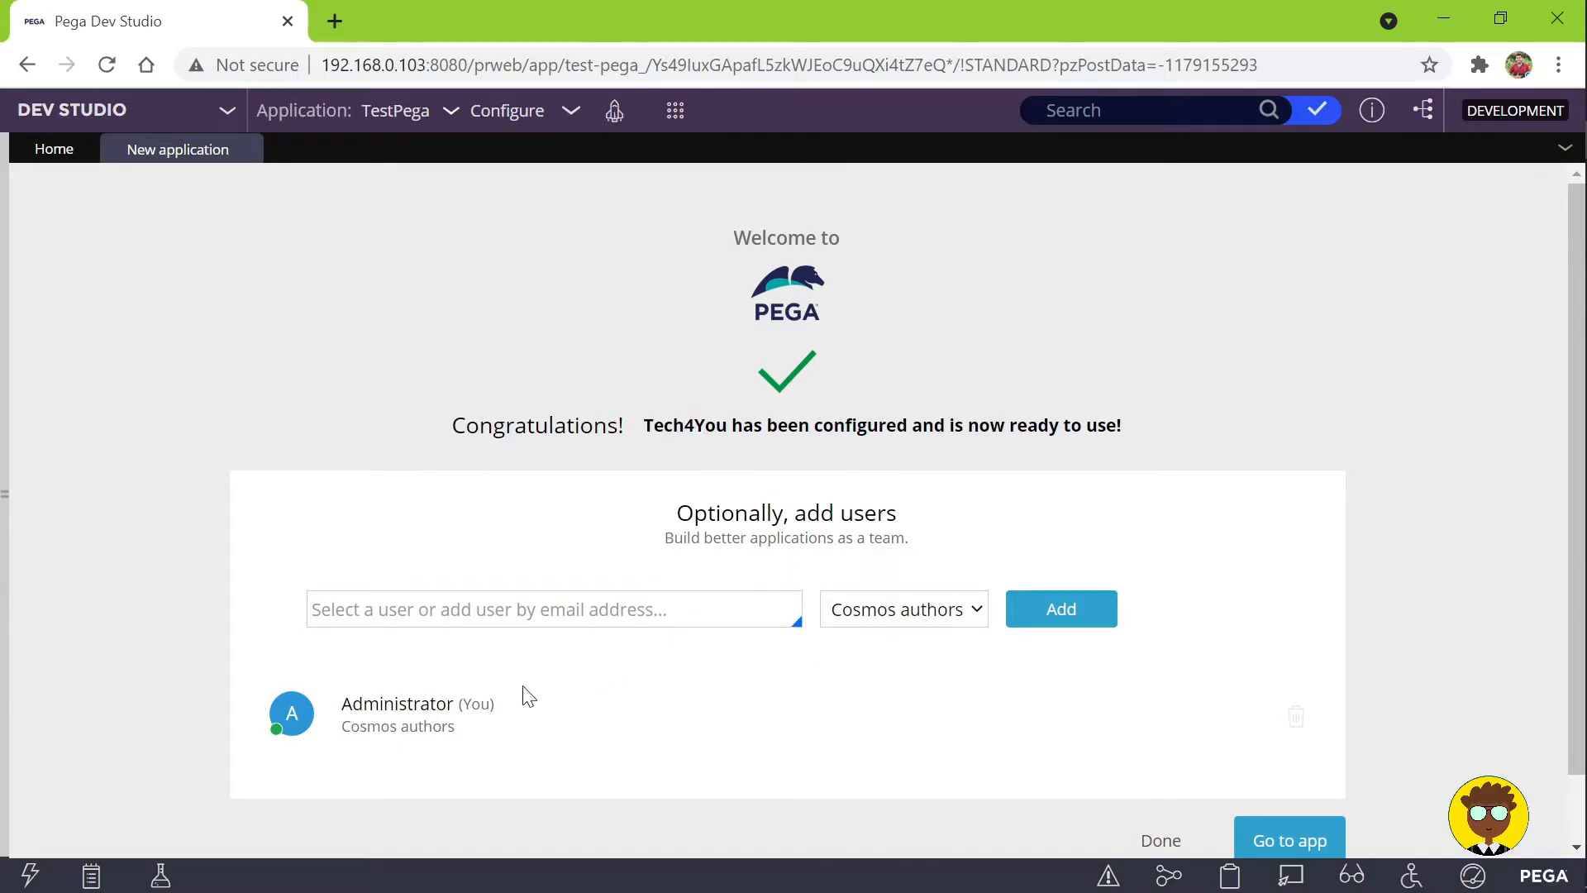
Step: Open the current operator's record and check its application access for the Tech4You access group
mouse_move(3, 457)
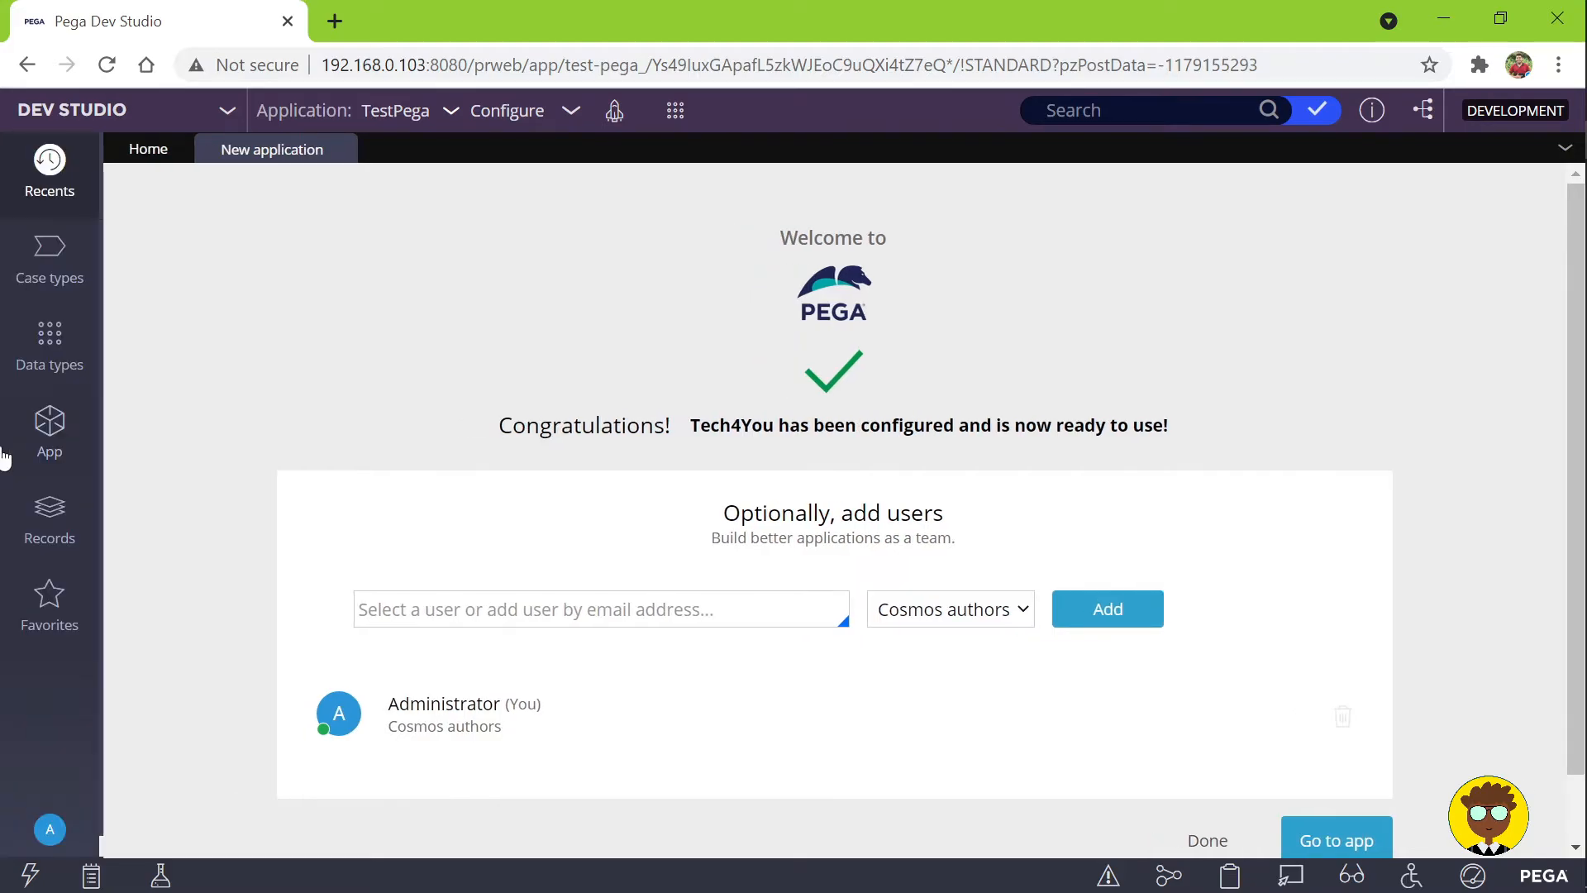
click(49, 829)
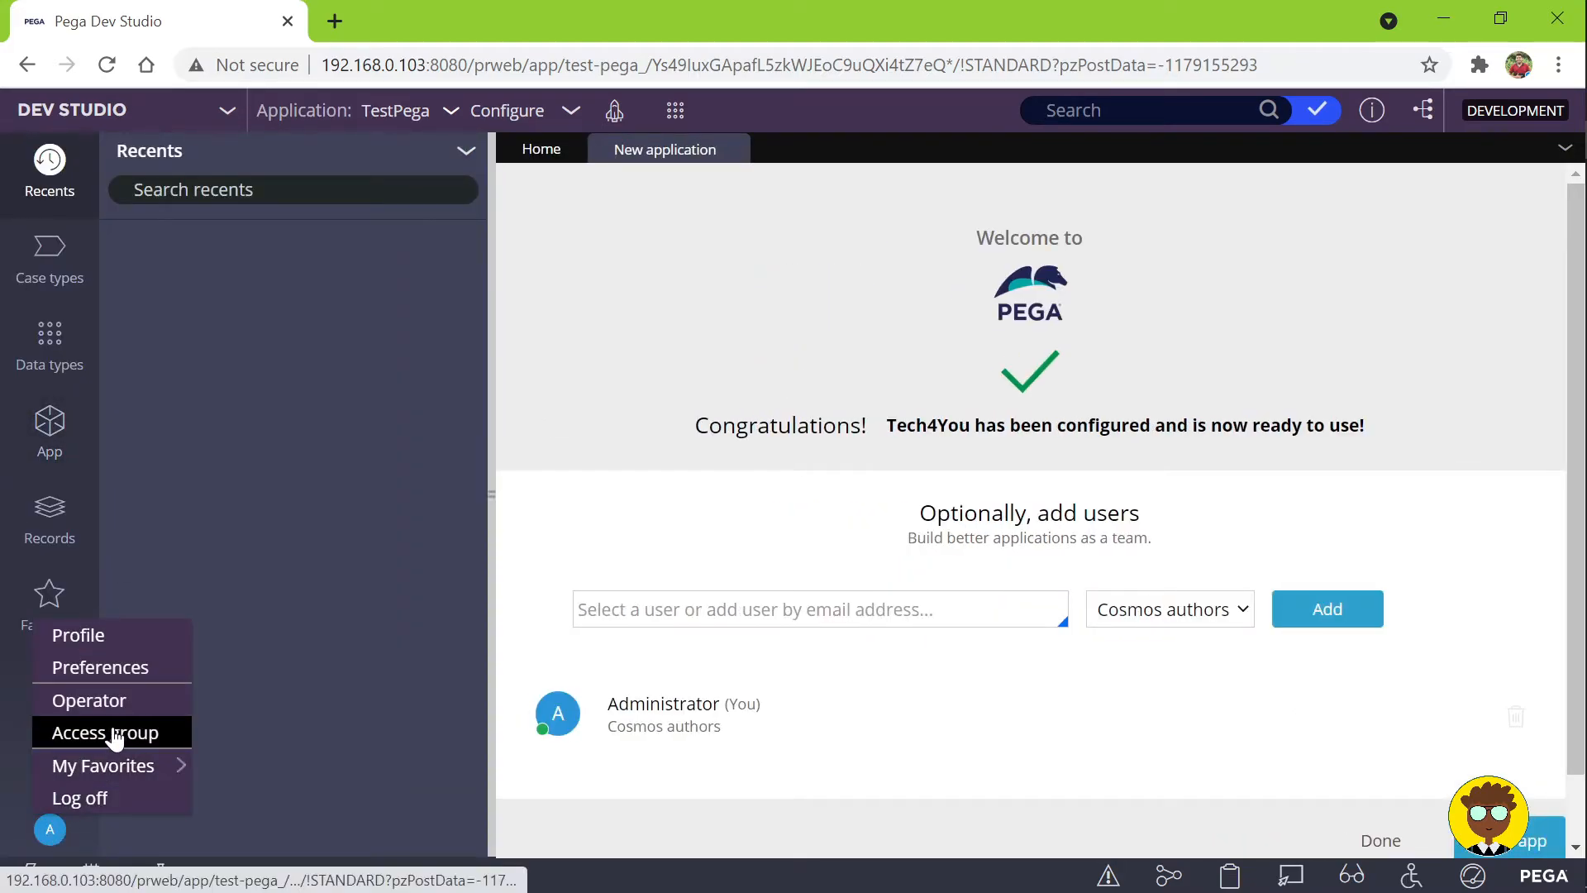
click(89, 700)
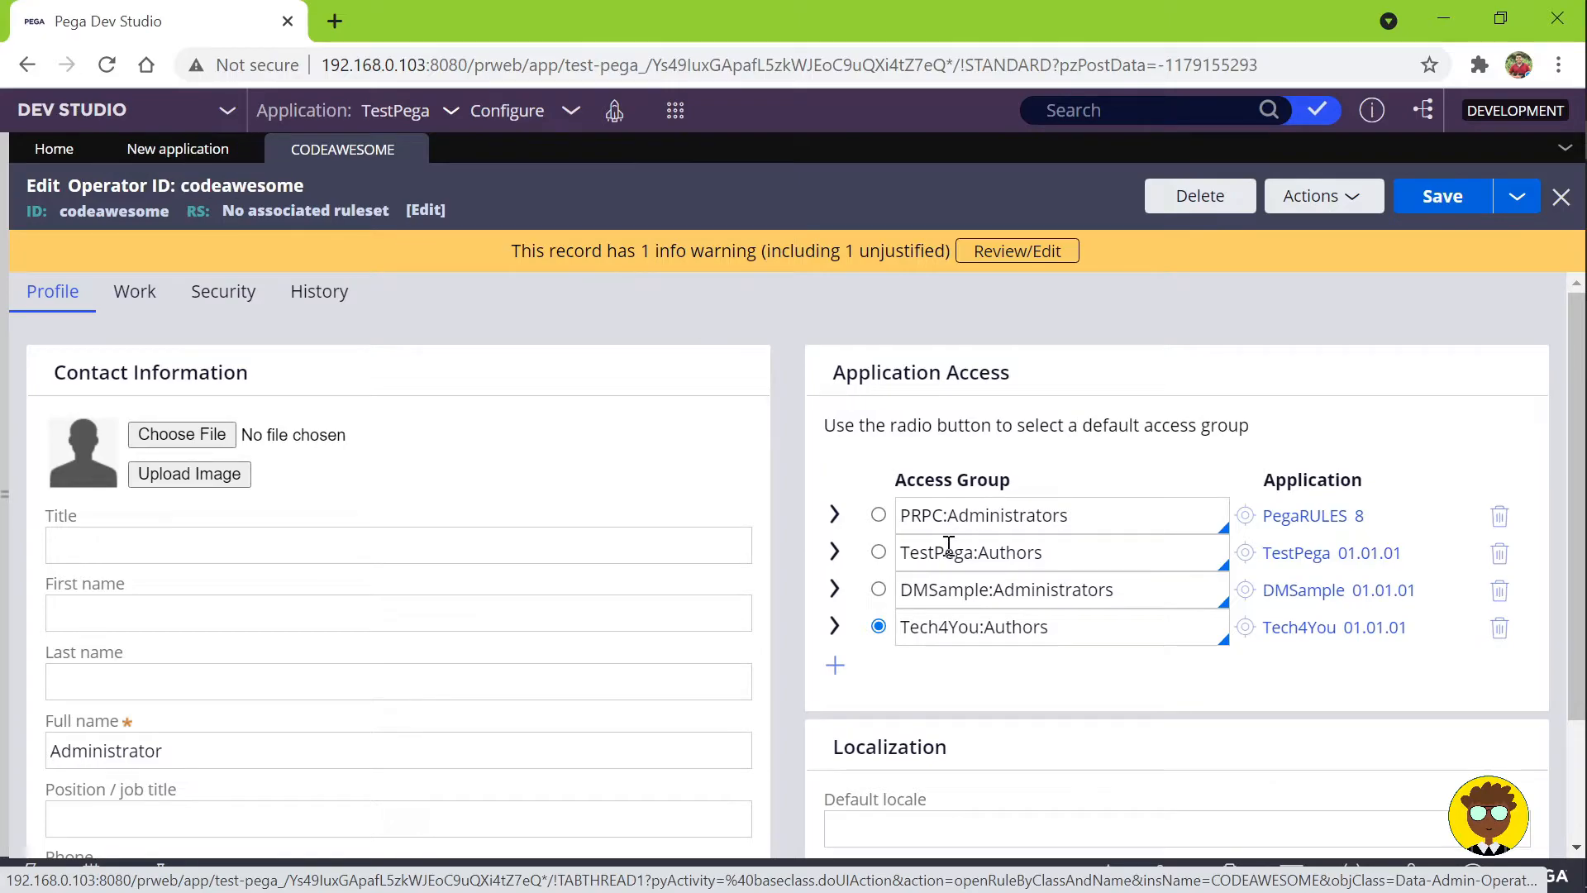
drag(909, 629, 957, 630)
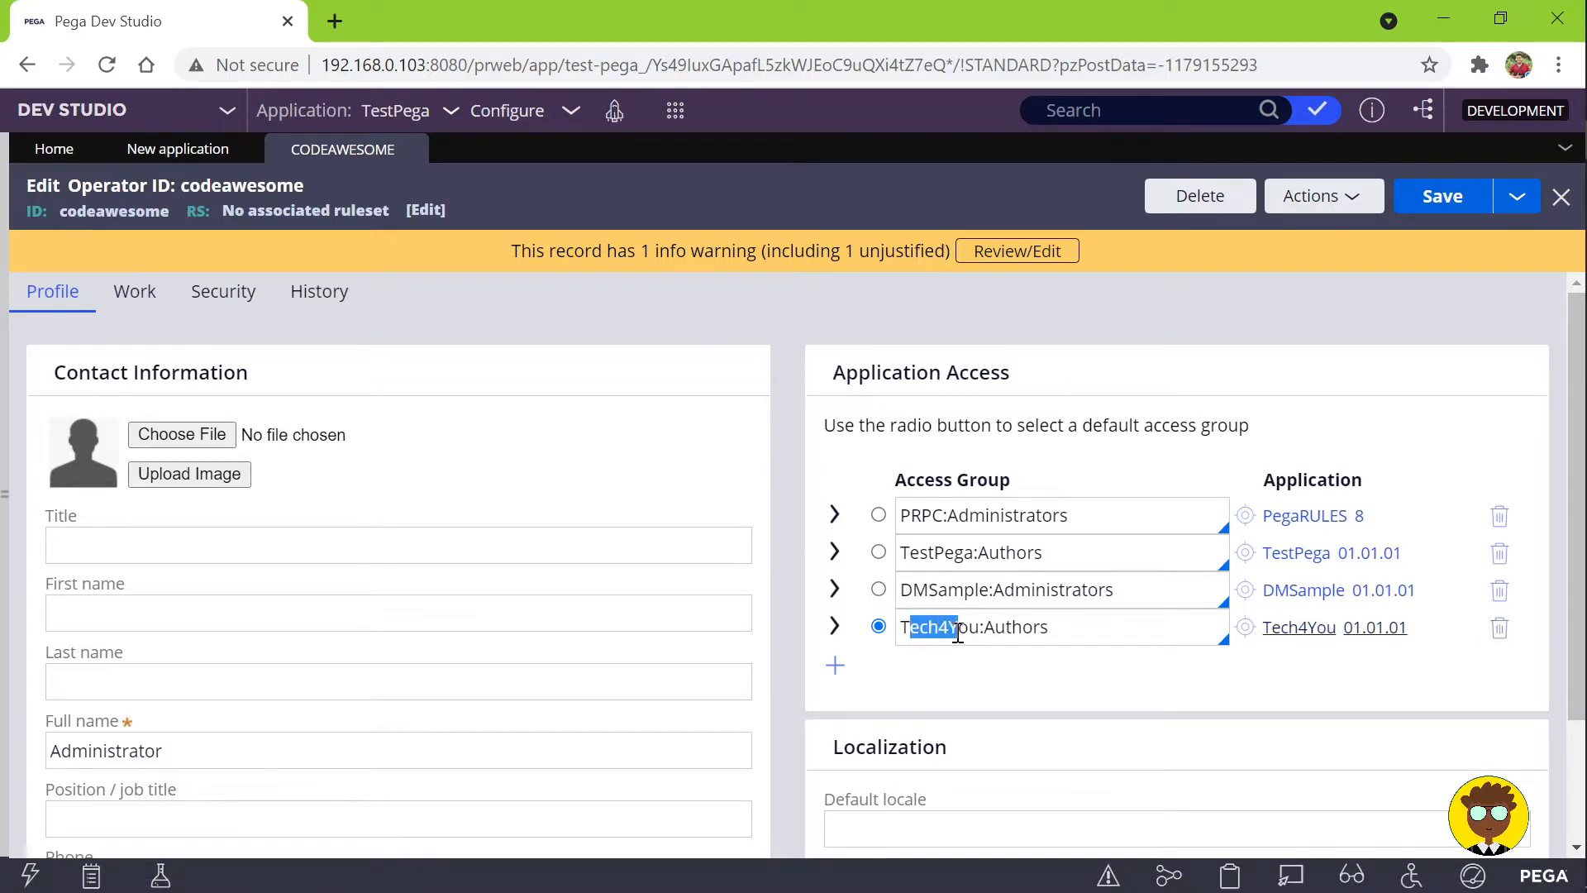
Step: Return to the new application page and log off from the TestPega session
click(187, 163)
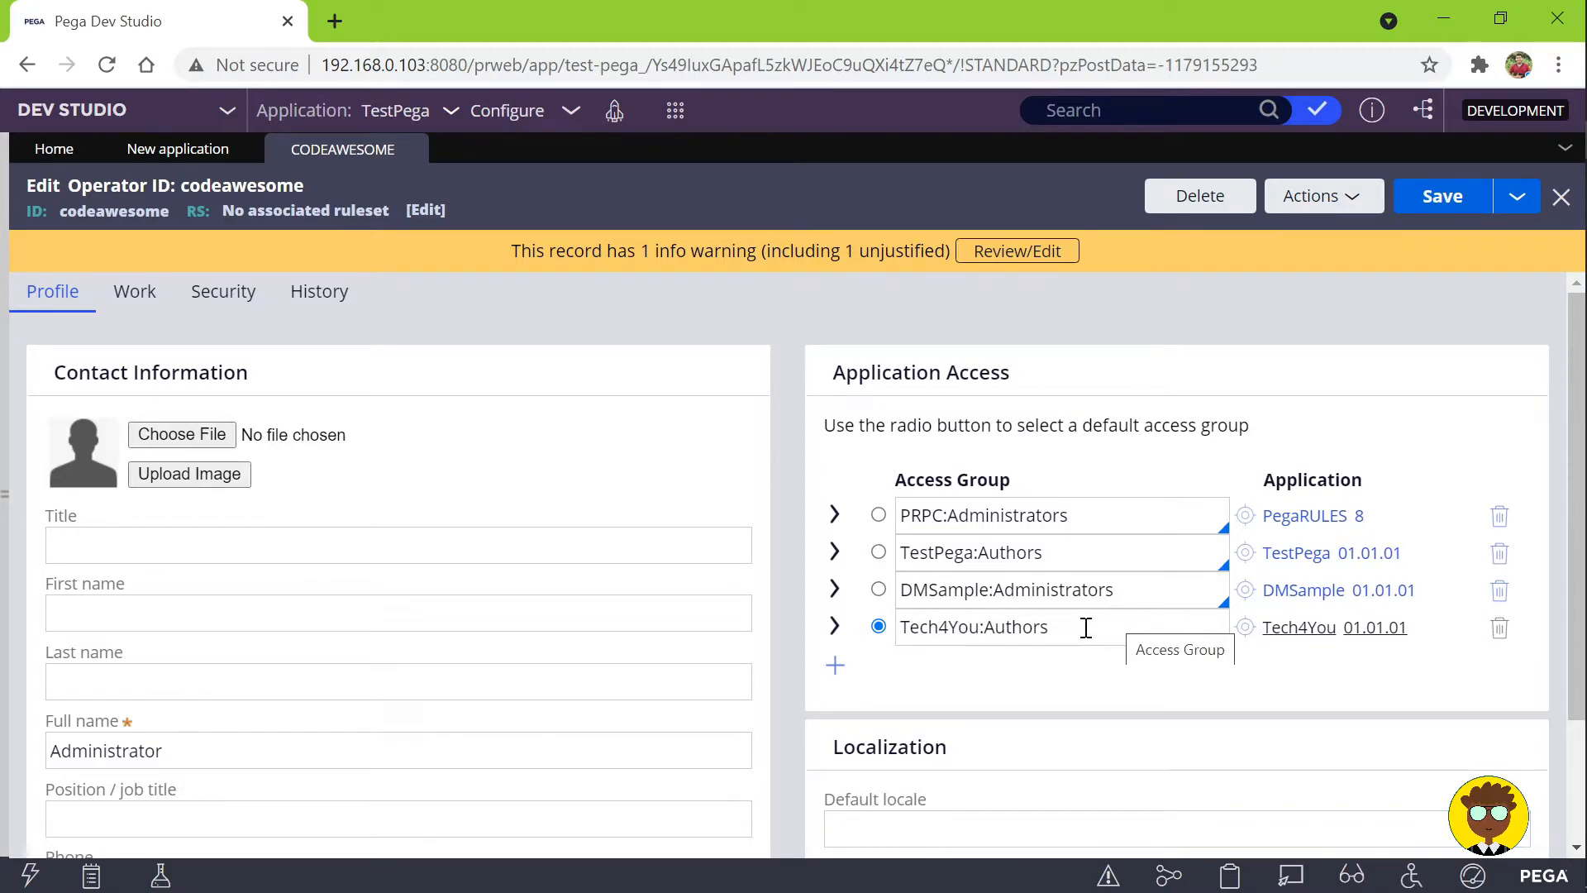
click(161, 153)
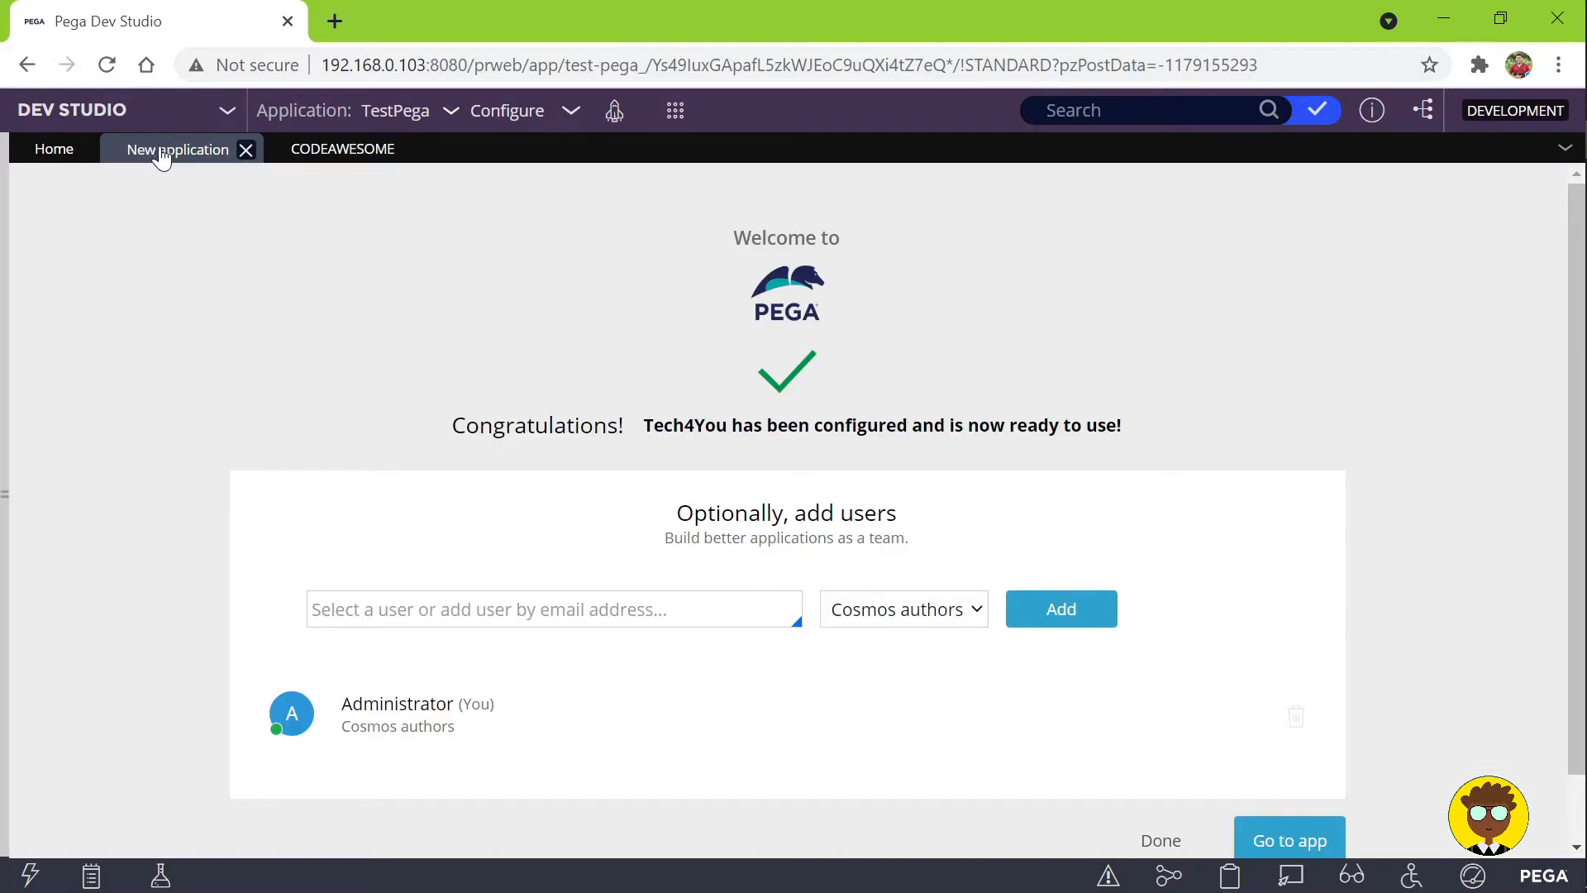
click(7, 436)
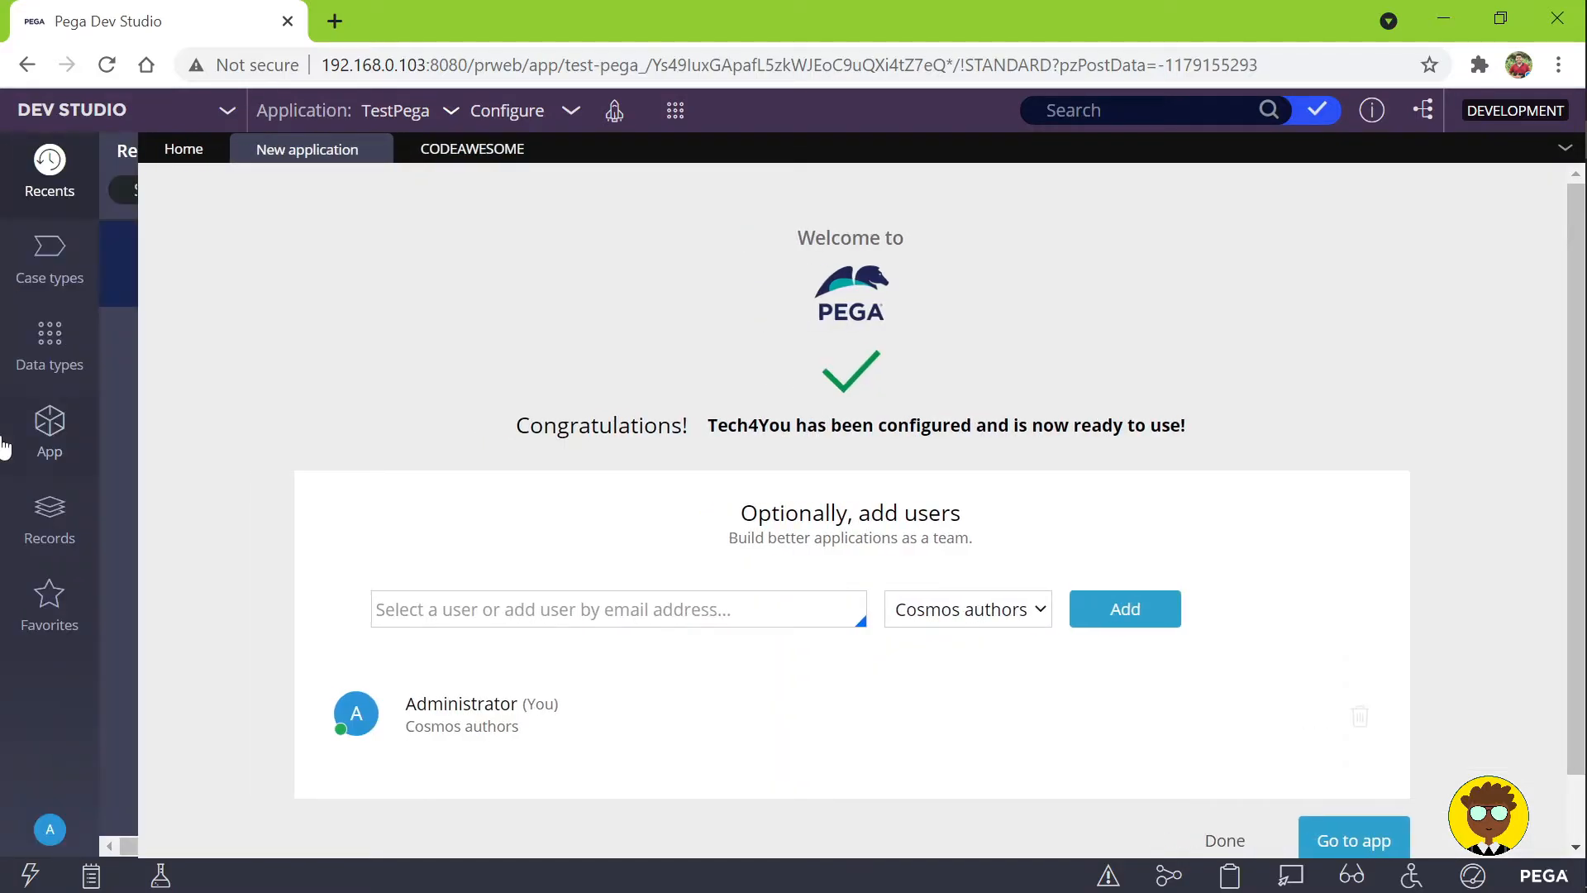
click(50, 830)
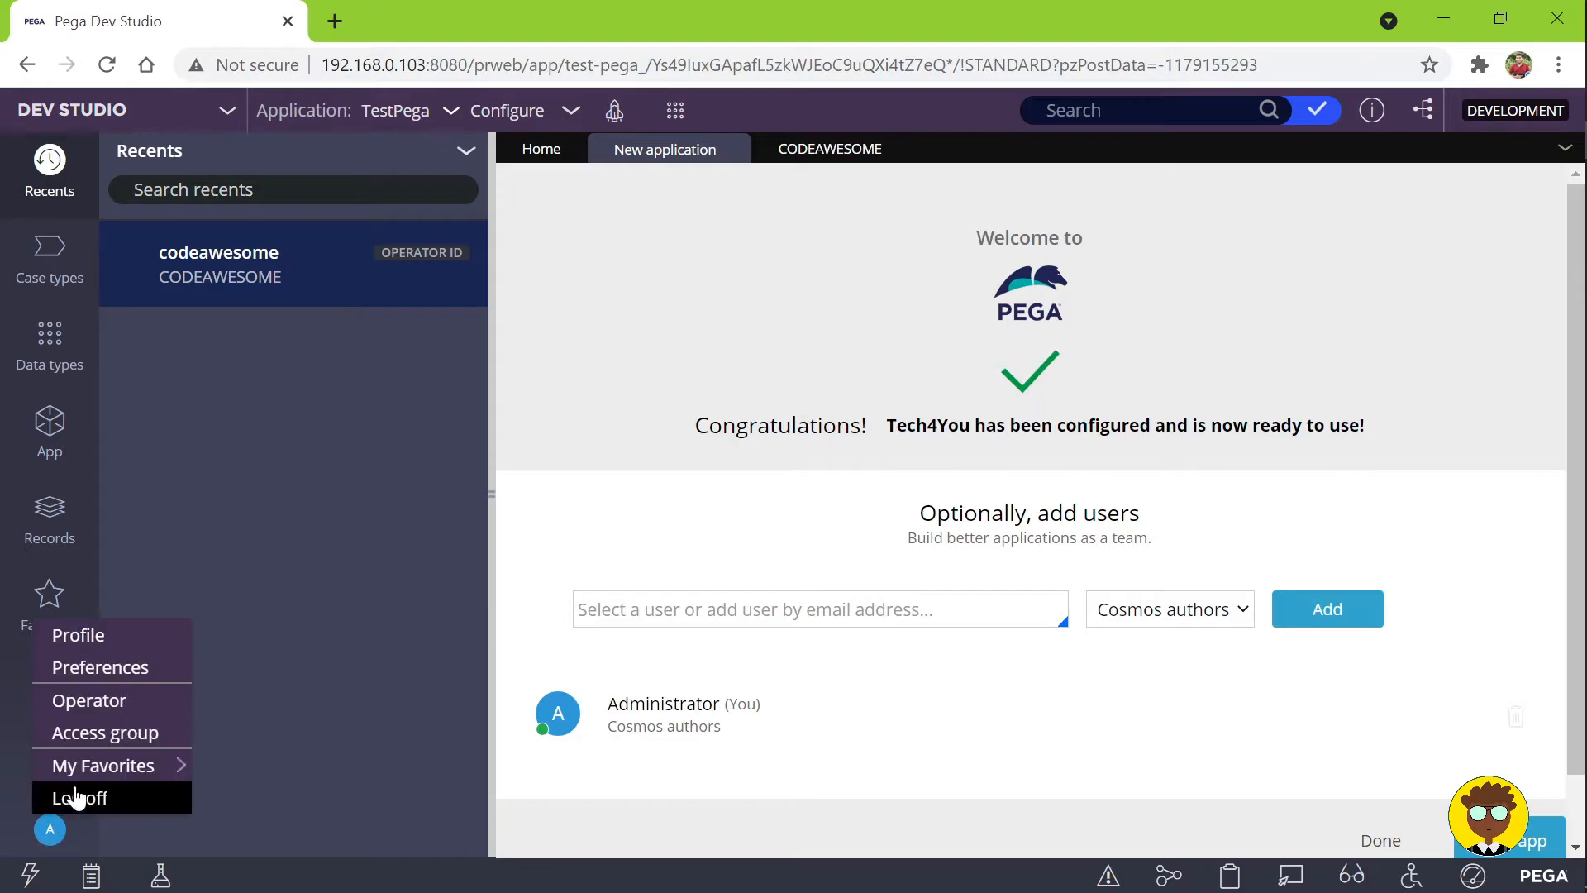
click(115, 795)
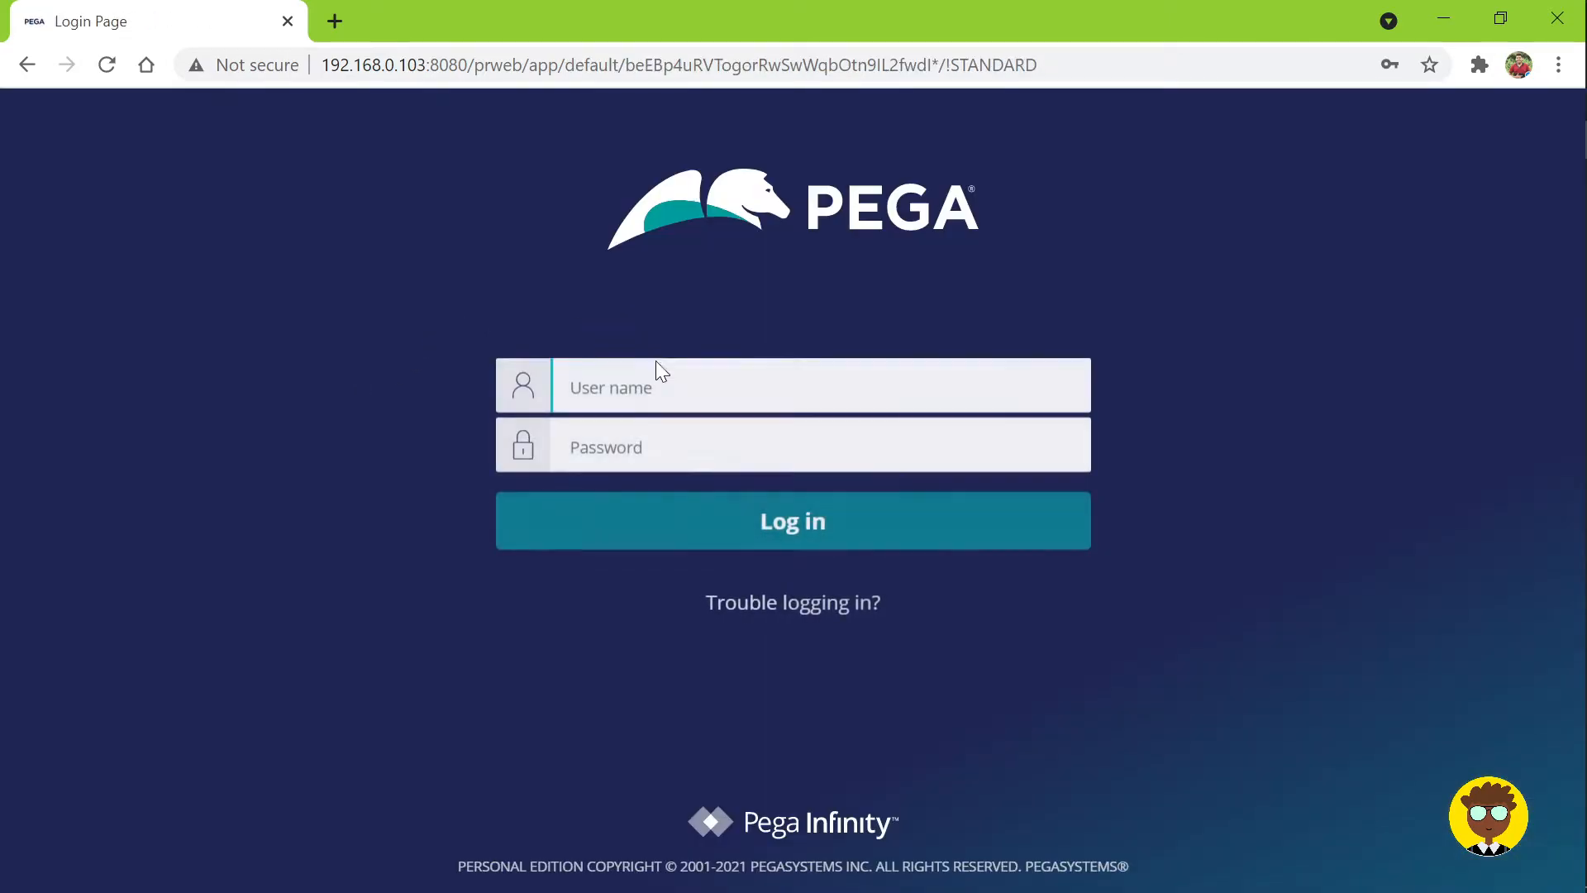
Step: Log in again with the operator's user name and account password
click(666, 388)
click(660, 457)
click(659, 533)
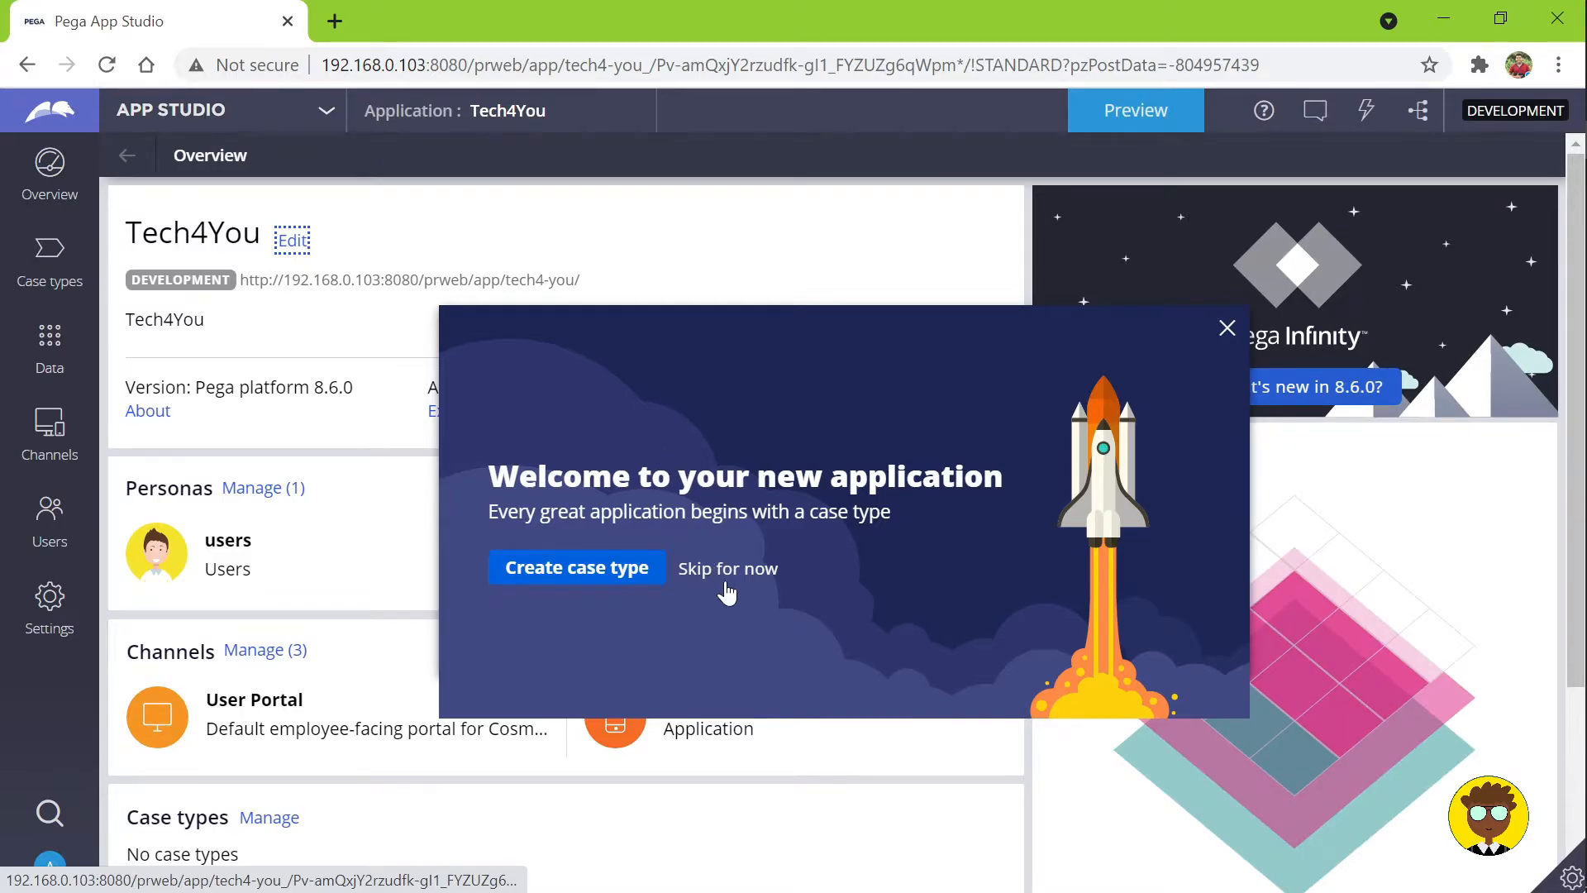
Step: Skip creating a case type in the new application's welcome prompt and switch from App Studio to Dev Studio
click(726, 572)
click(237, 130)
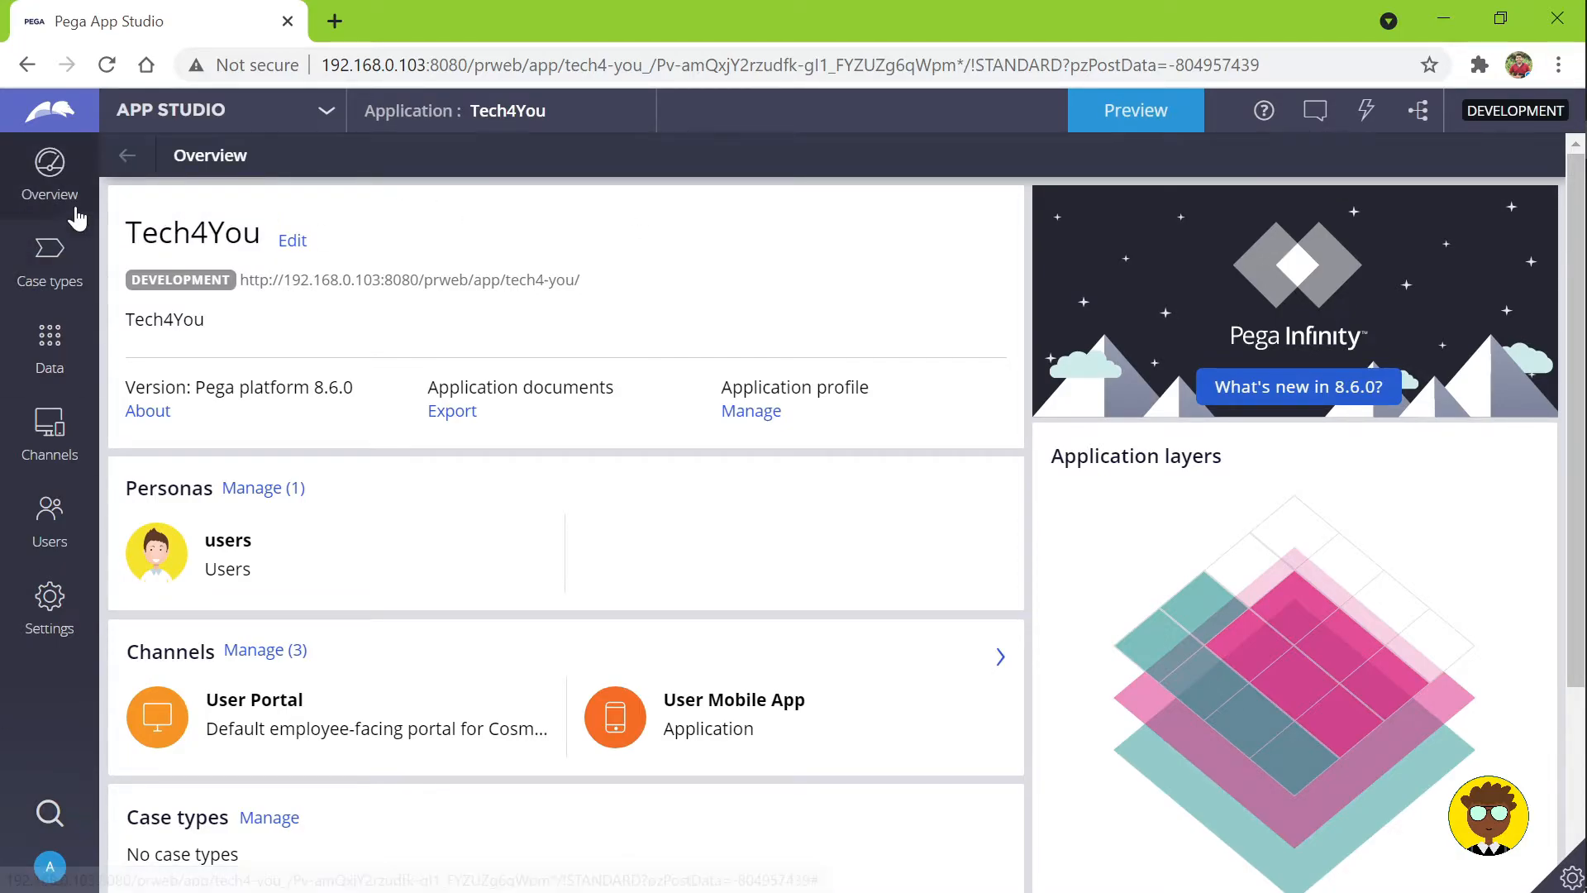
mouse_move(165, 121)
click(93, 197)
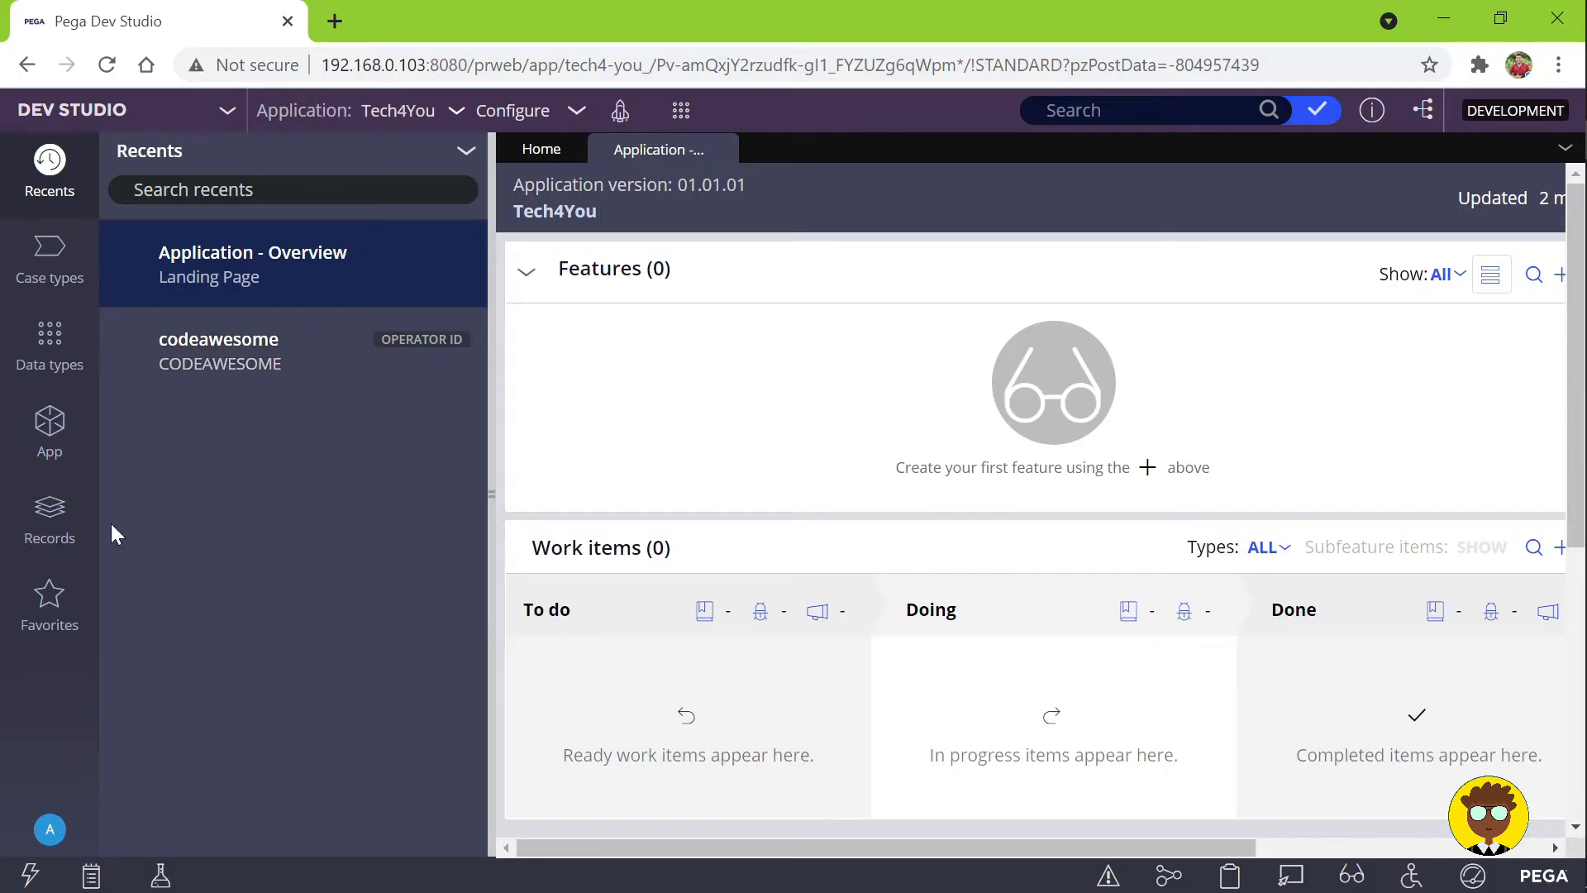
Step: Open the operator record from the Tech4You application, collapse the Recents explorer and check the default access group
click(47, 829)
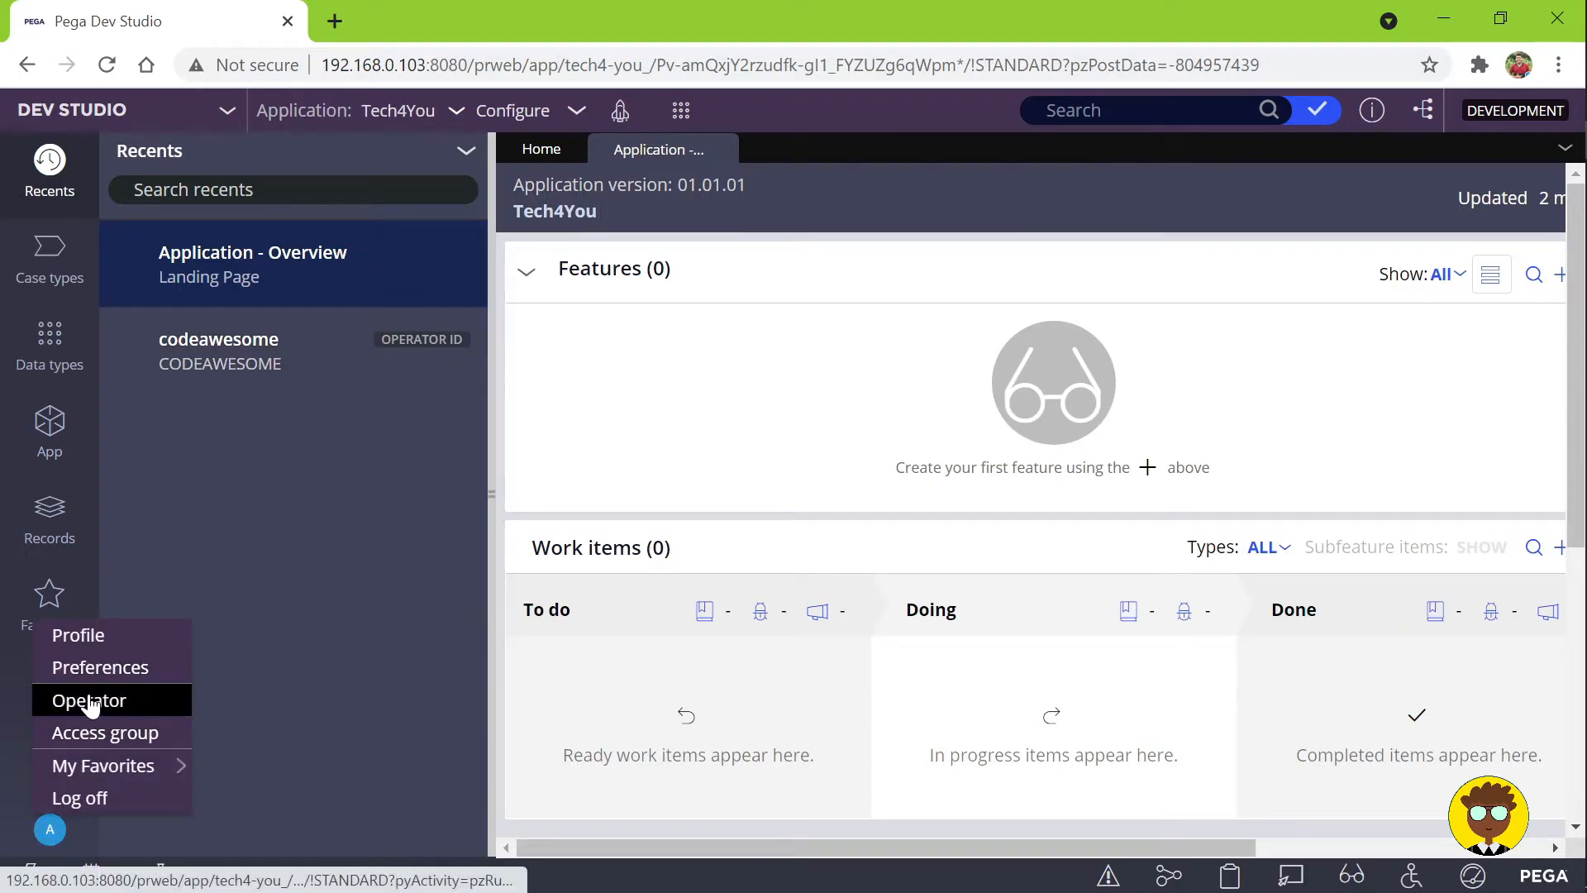
click(88, 701)
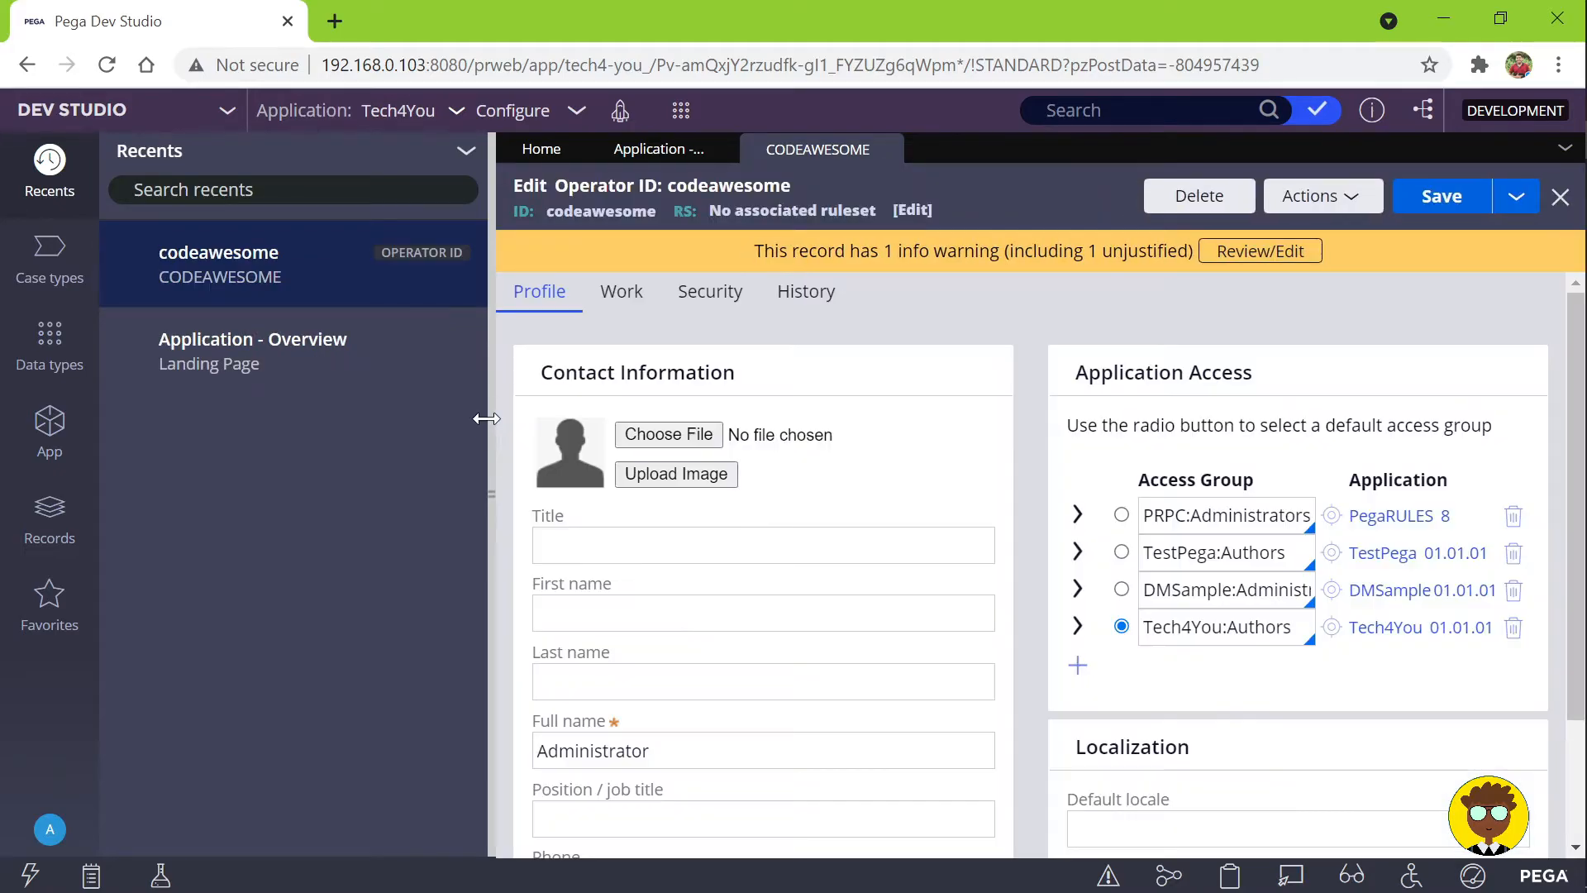
click(487, 423)
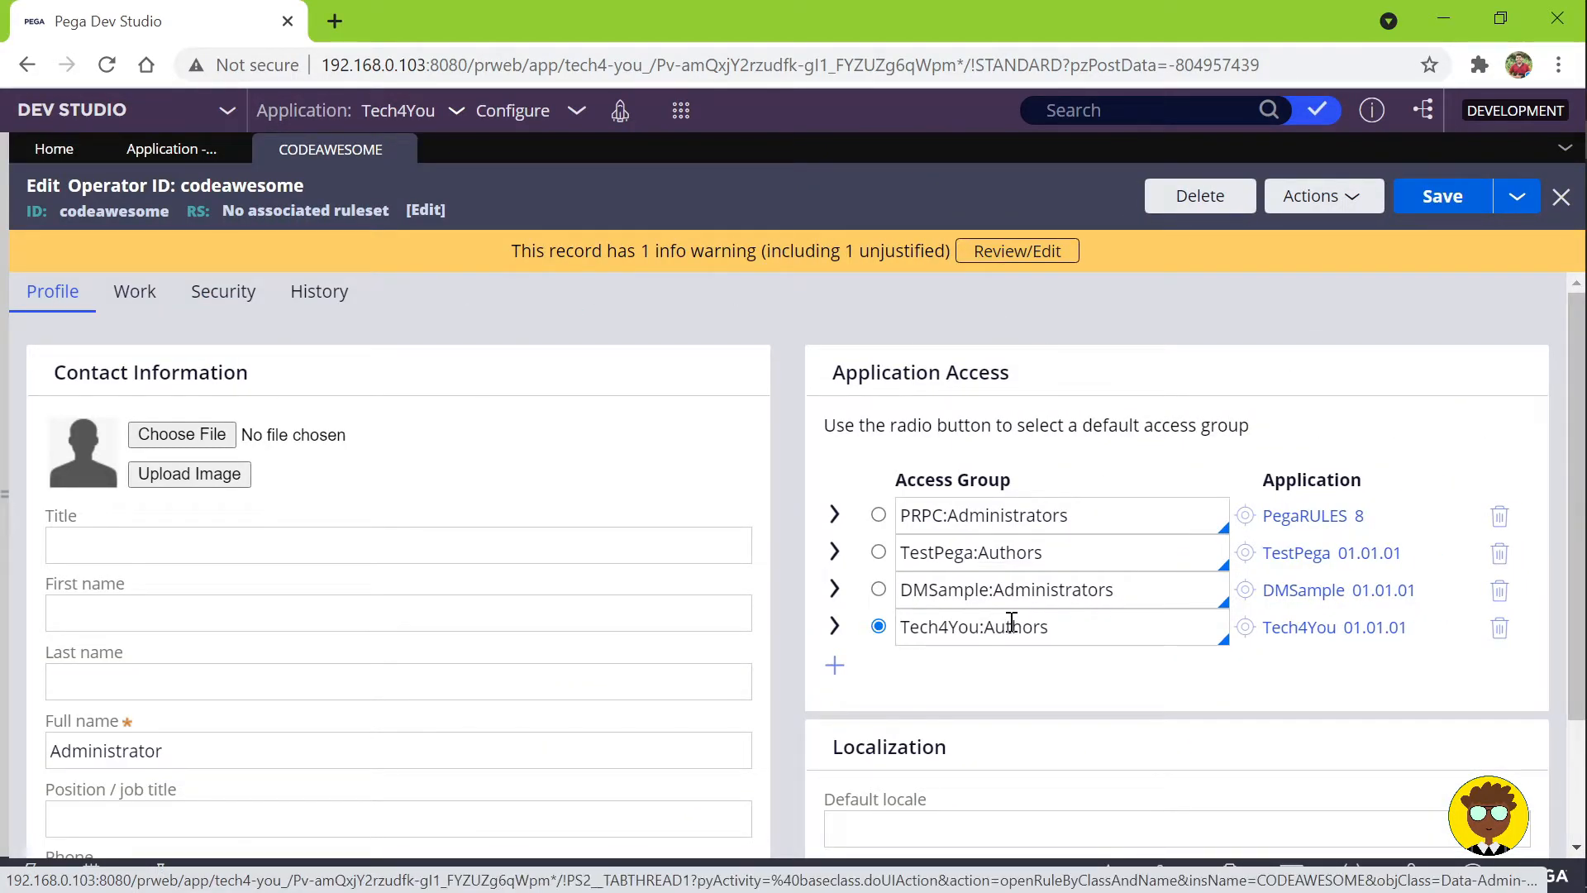
drag(1061, 628, 883, 634)
click(879, 628)
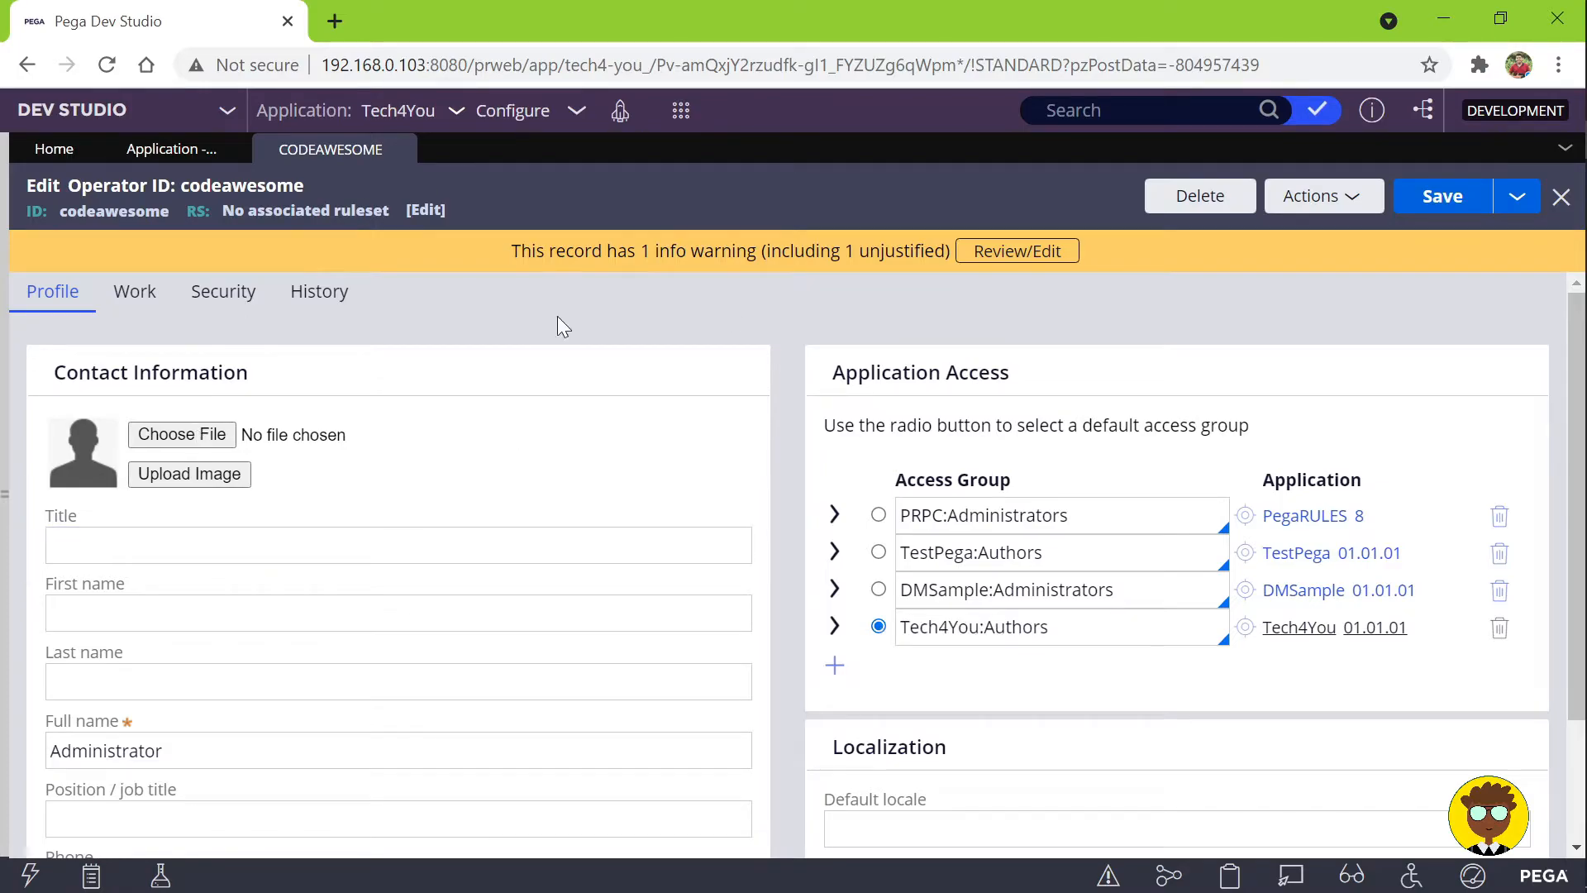
Step: Open the Tech4You:Authors access group record and examine its ID, available portals and available roles
triple_click(1097, 628)
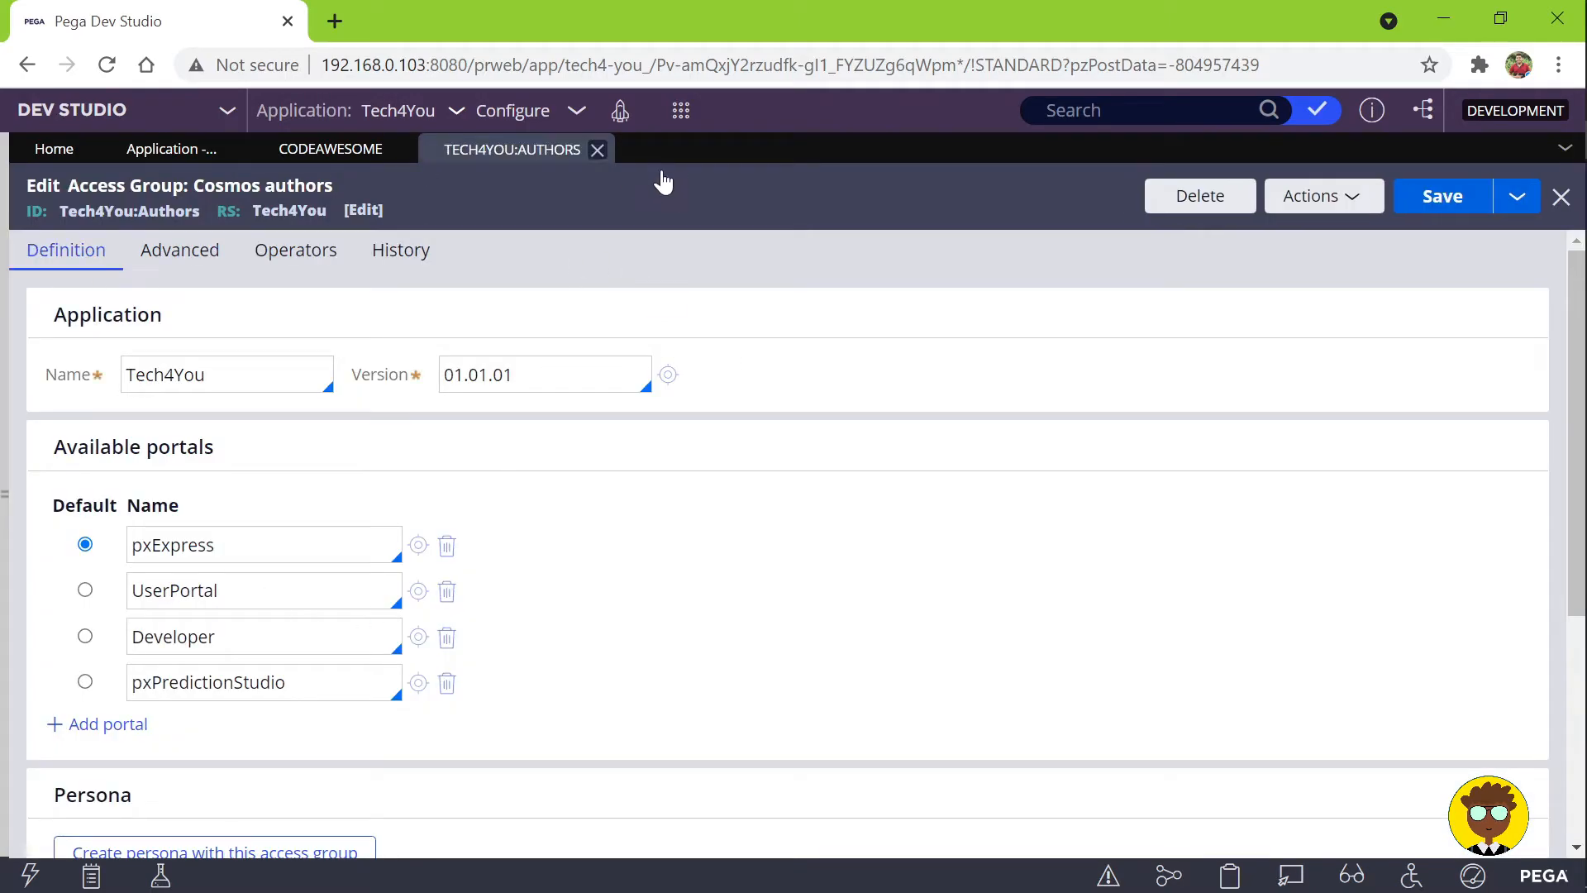
drag(463, 191, 399, 185)
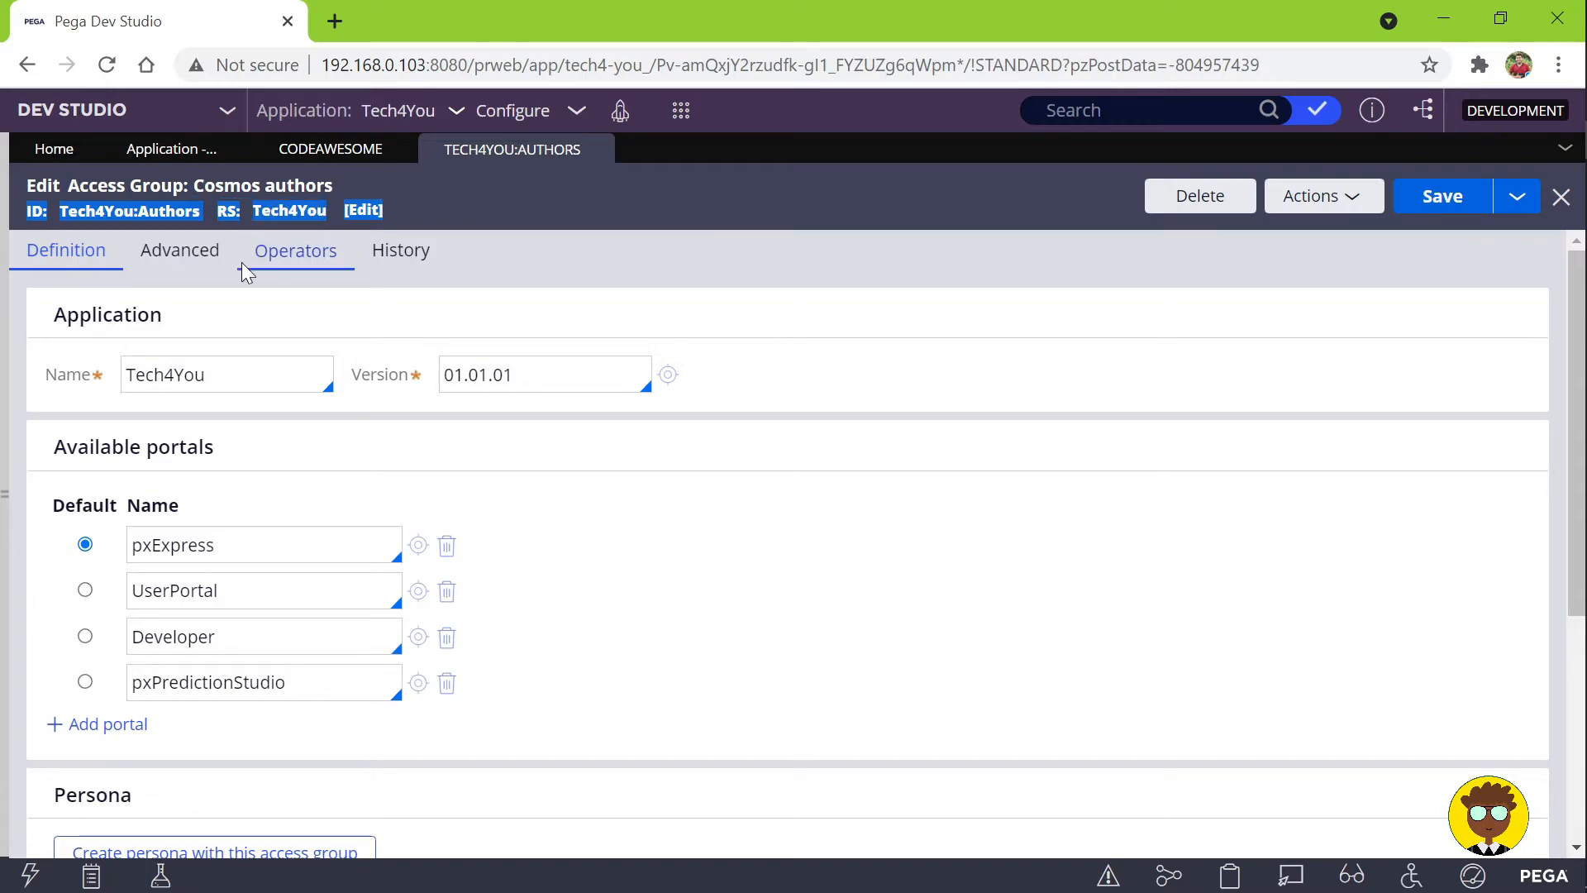
scroll(285, 306, down, 4)
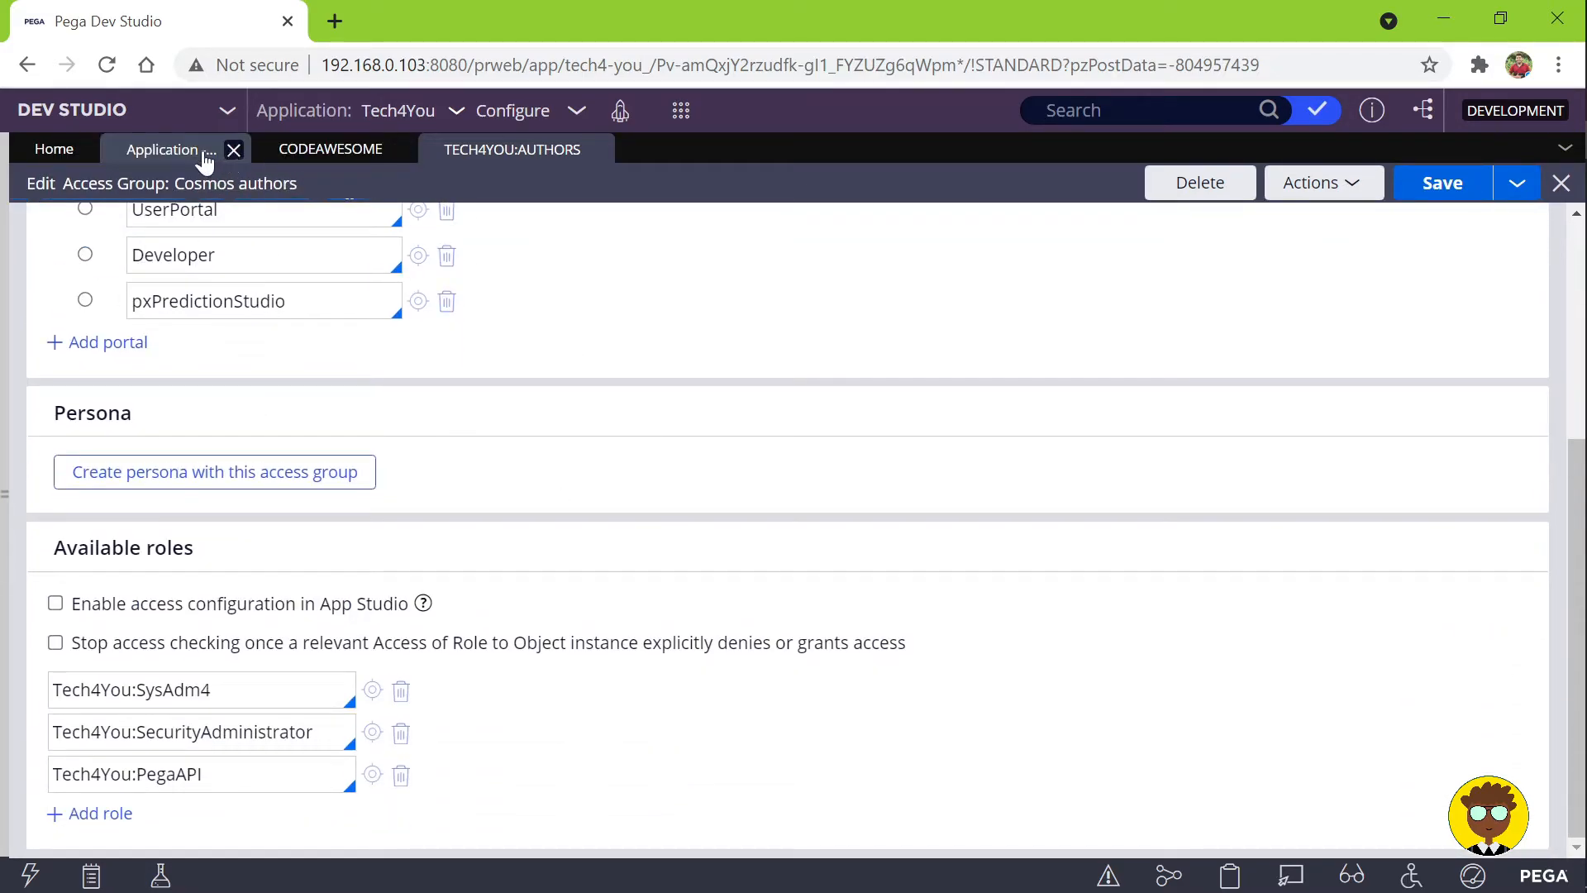
Step: Review the application overview and the operator's Tech4You:Authors entry, returning to the access group record at the end
click(205, 158)
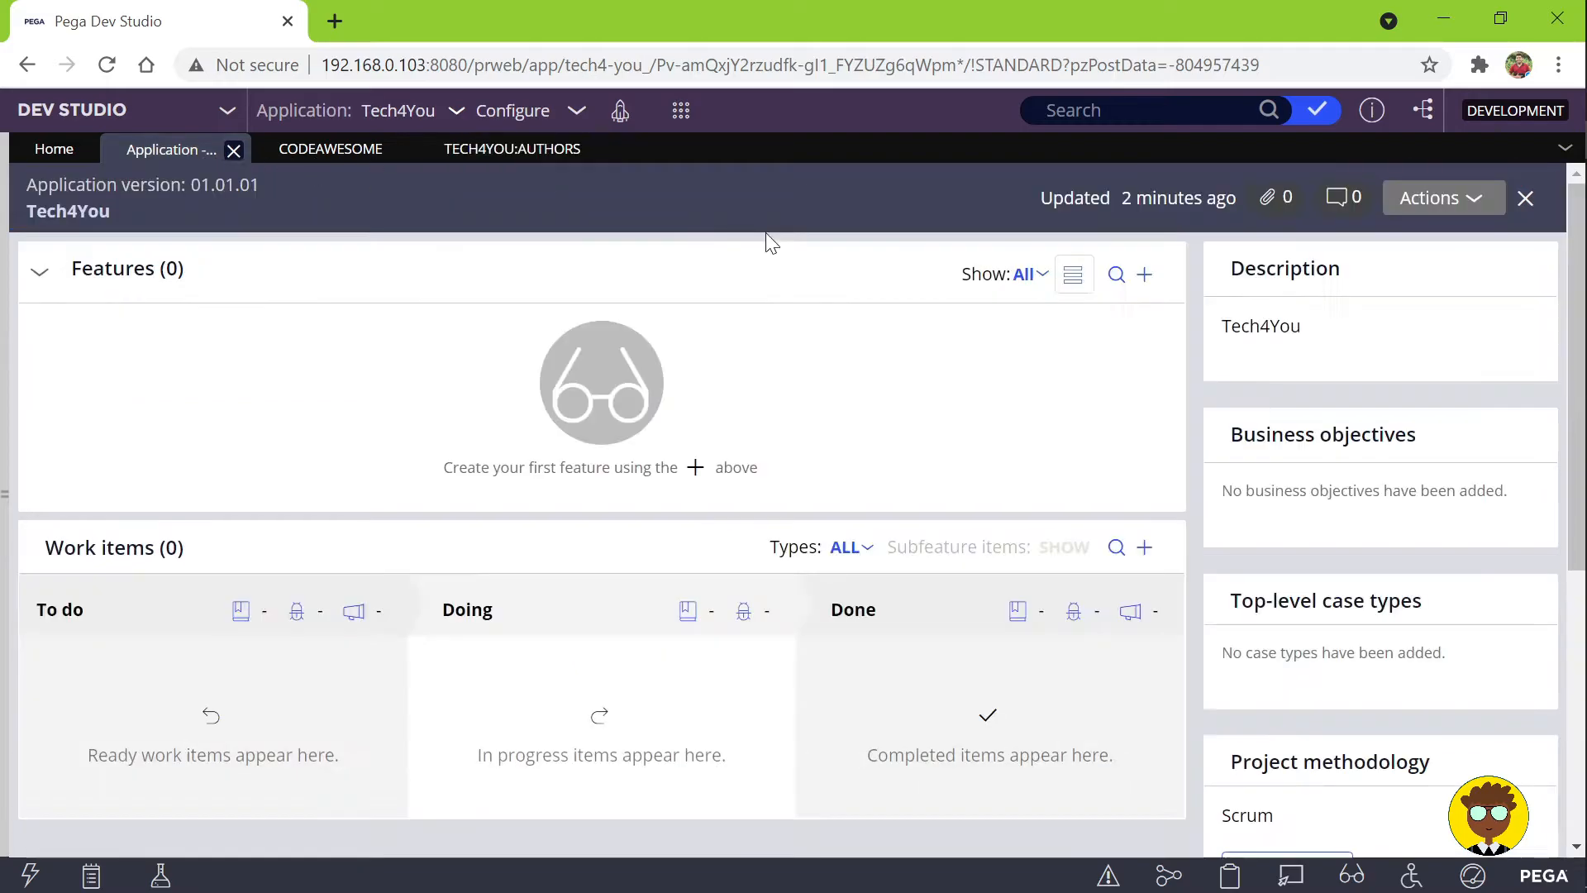
click(318, 157)
double_click(1088, 626)
drag(1026, 626, 764, 611)
click(520, 157)
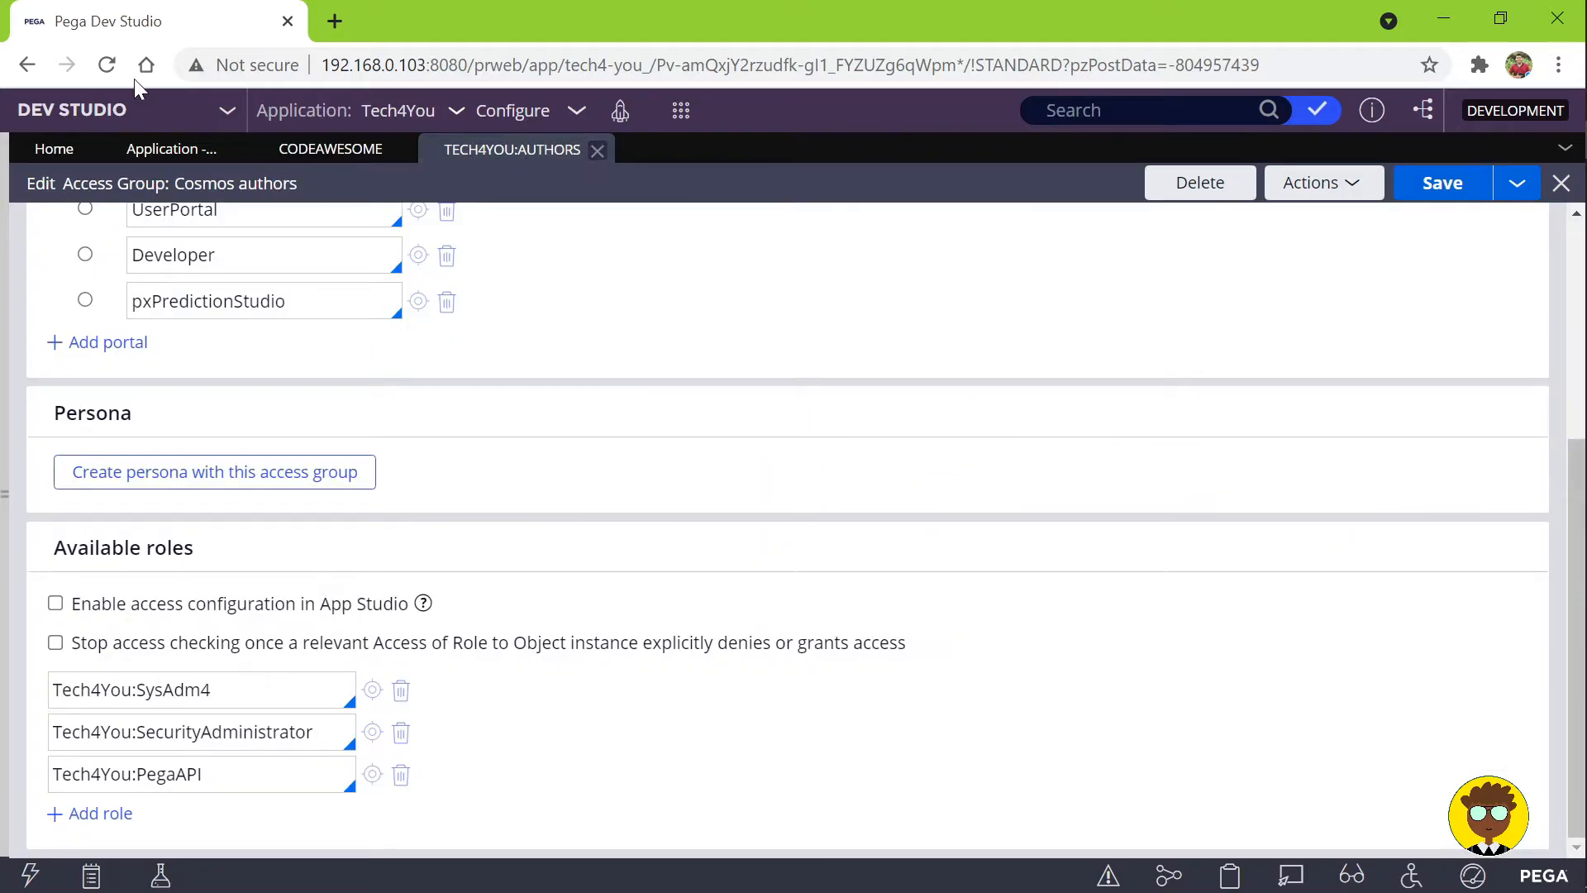
Step: Compare the studios offered for switching with the access group's available portals, including the Developer portal
click(93, 116)
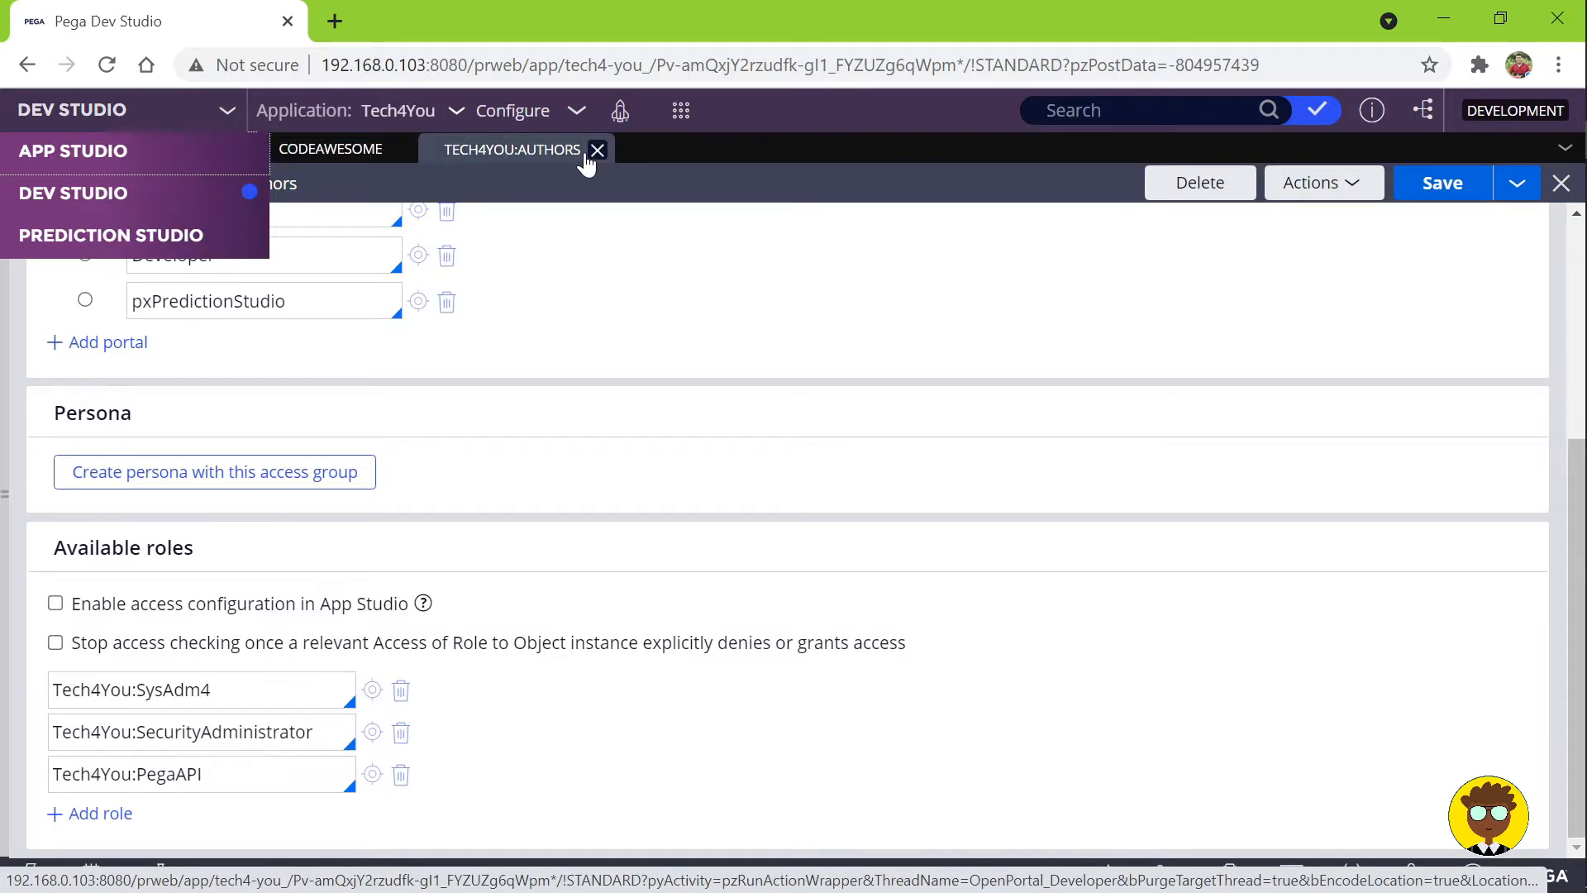
scroll(380, 400, up, 2)
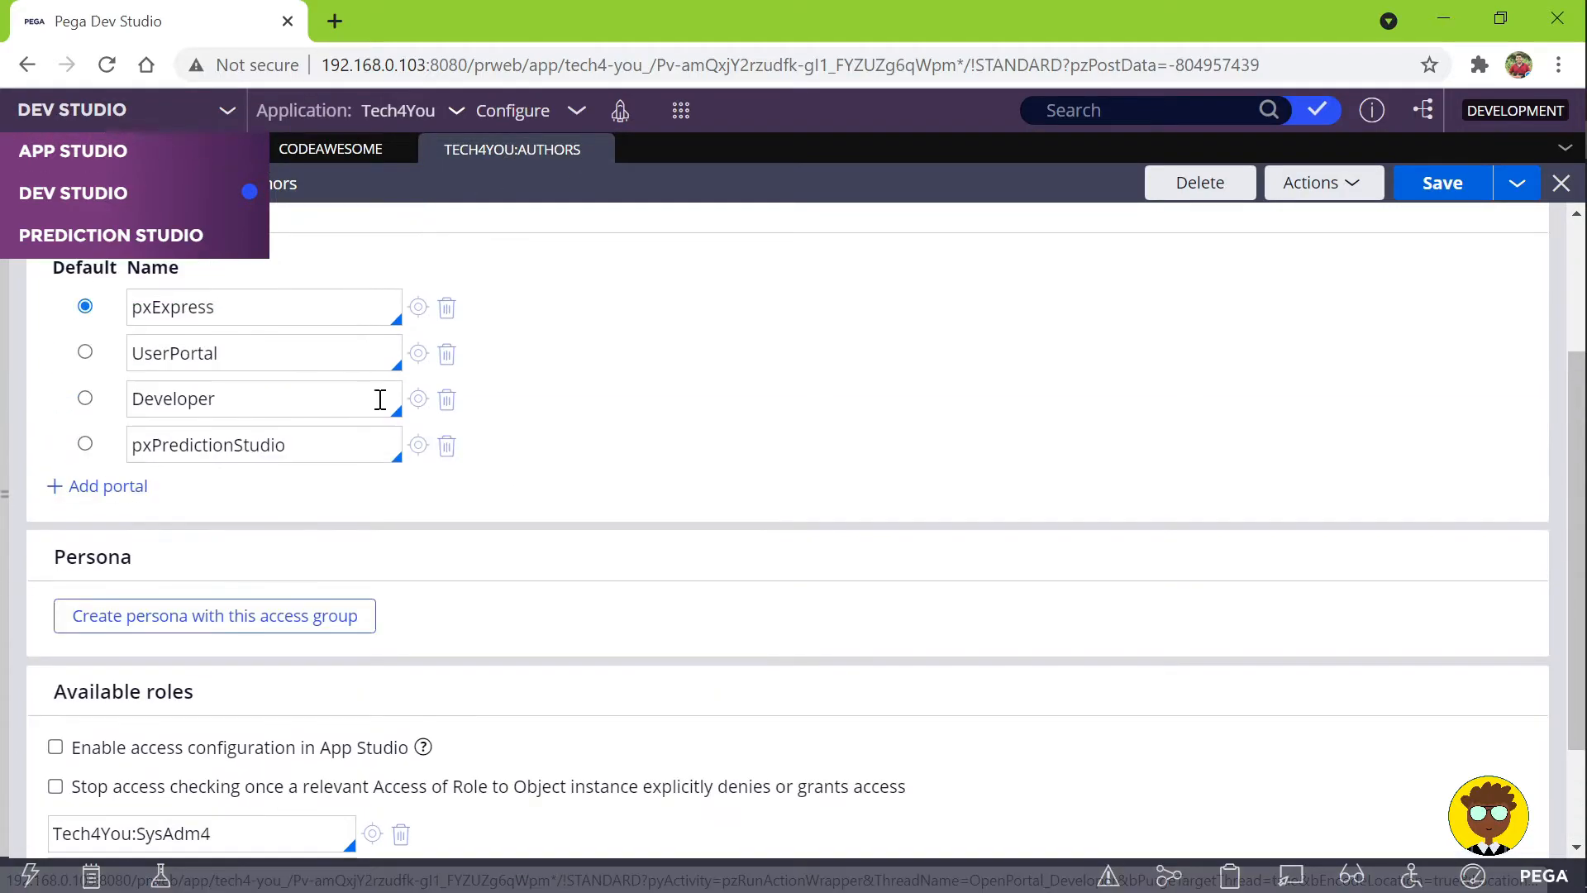
scroll(381, 399, up, 2)
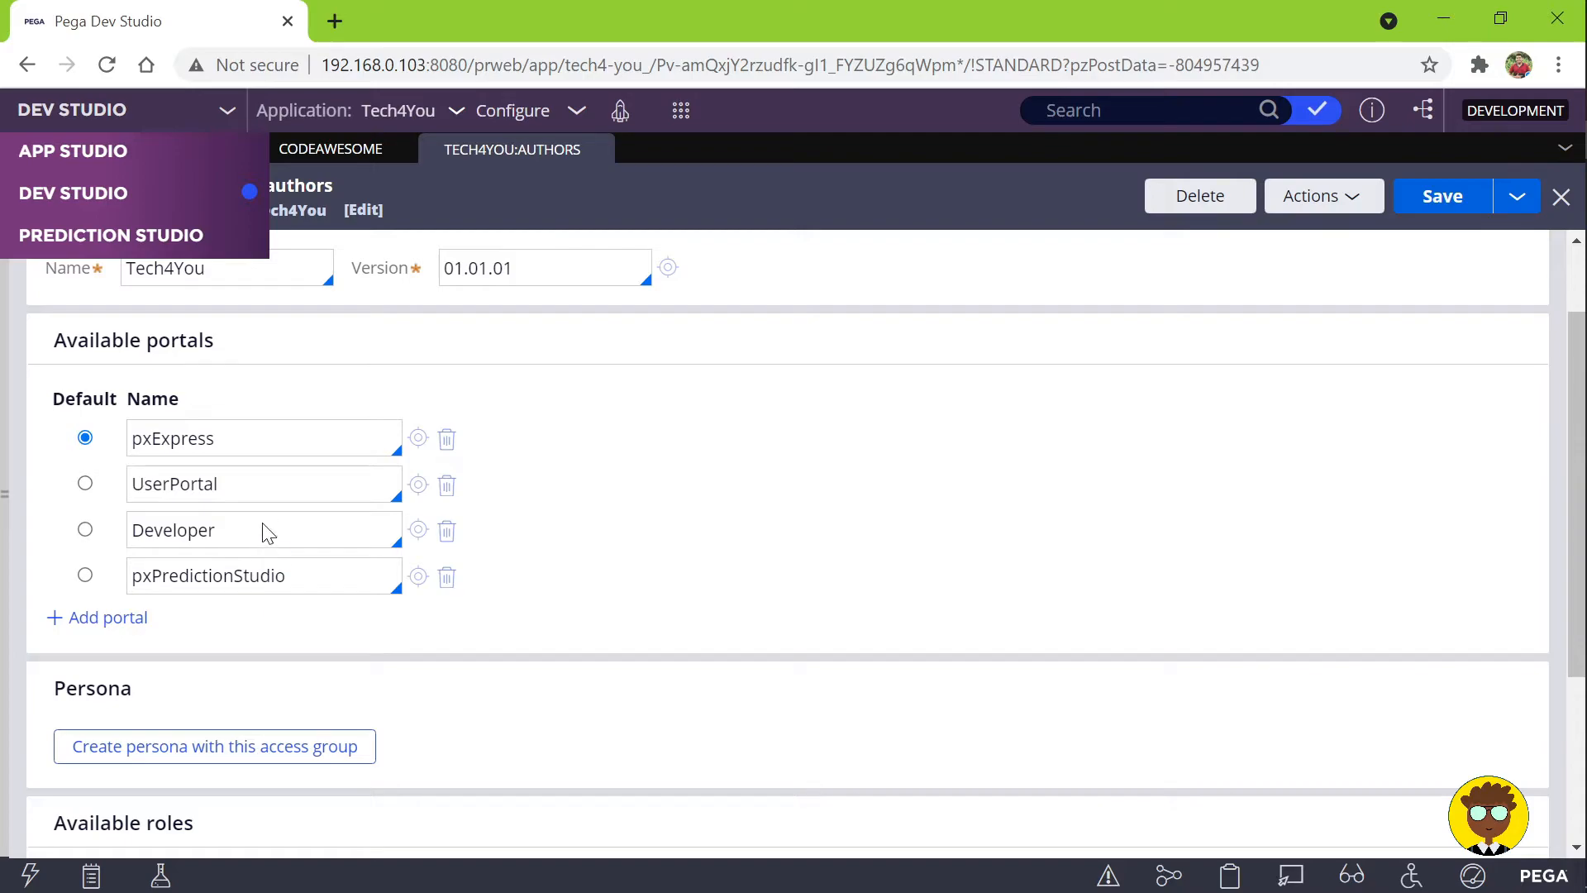
drag(314, 573, 271, 444)
click(265, 541)
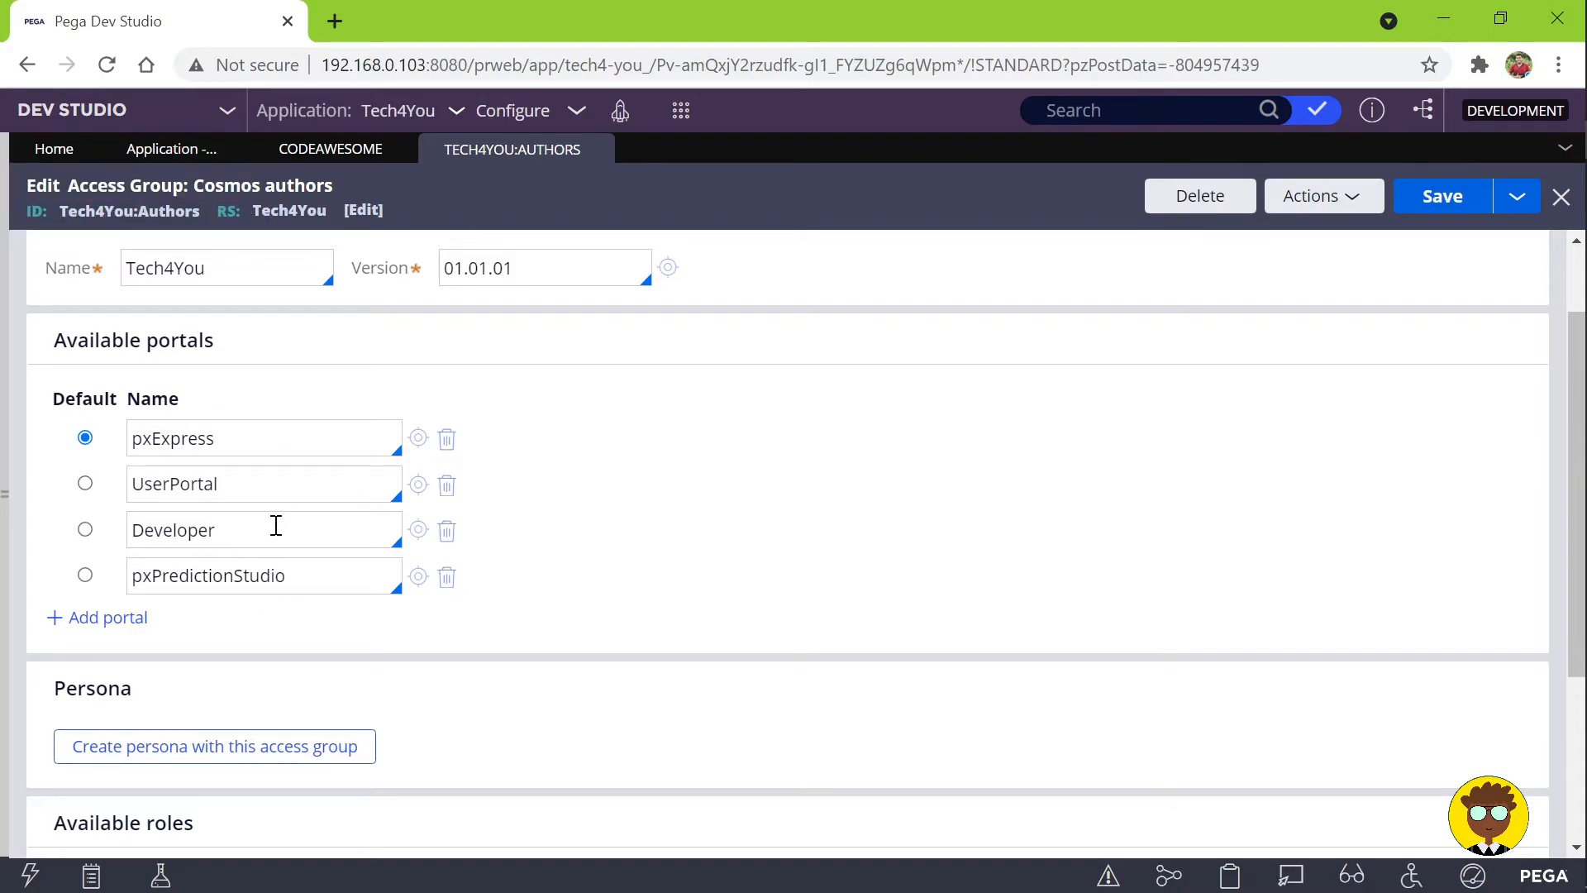
drag(276, 526, 163, 530)
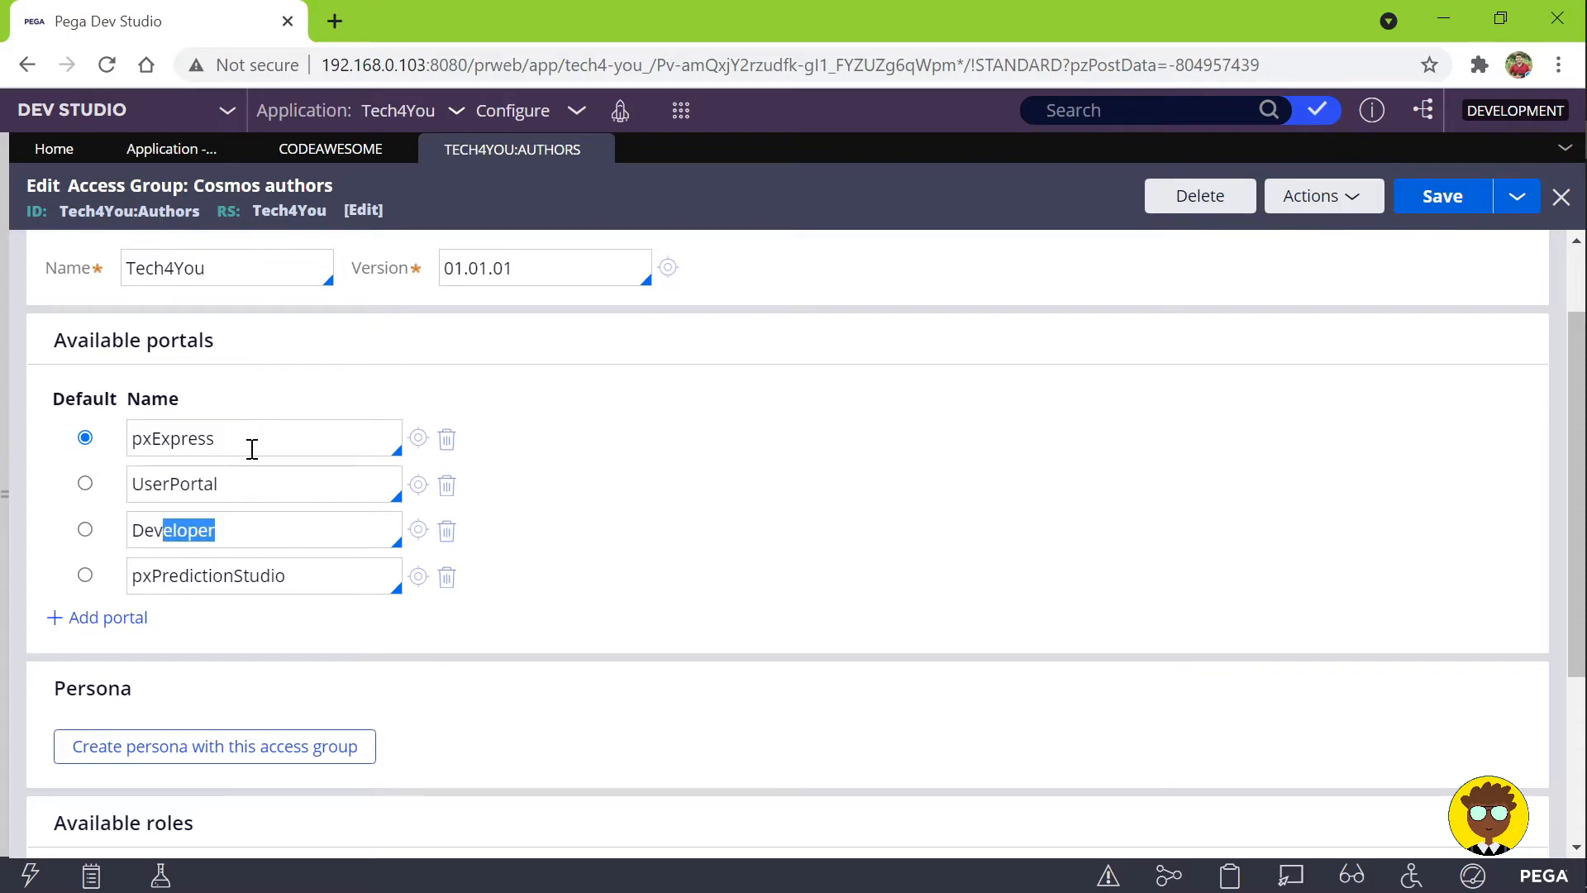
Step: Match the pxExpress and pxPredictionStudio portals of the access group with the studios offered for switching
drag(252, 448, 136, 444)
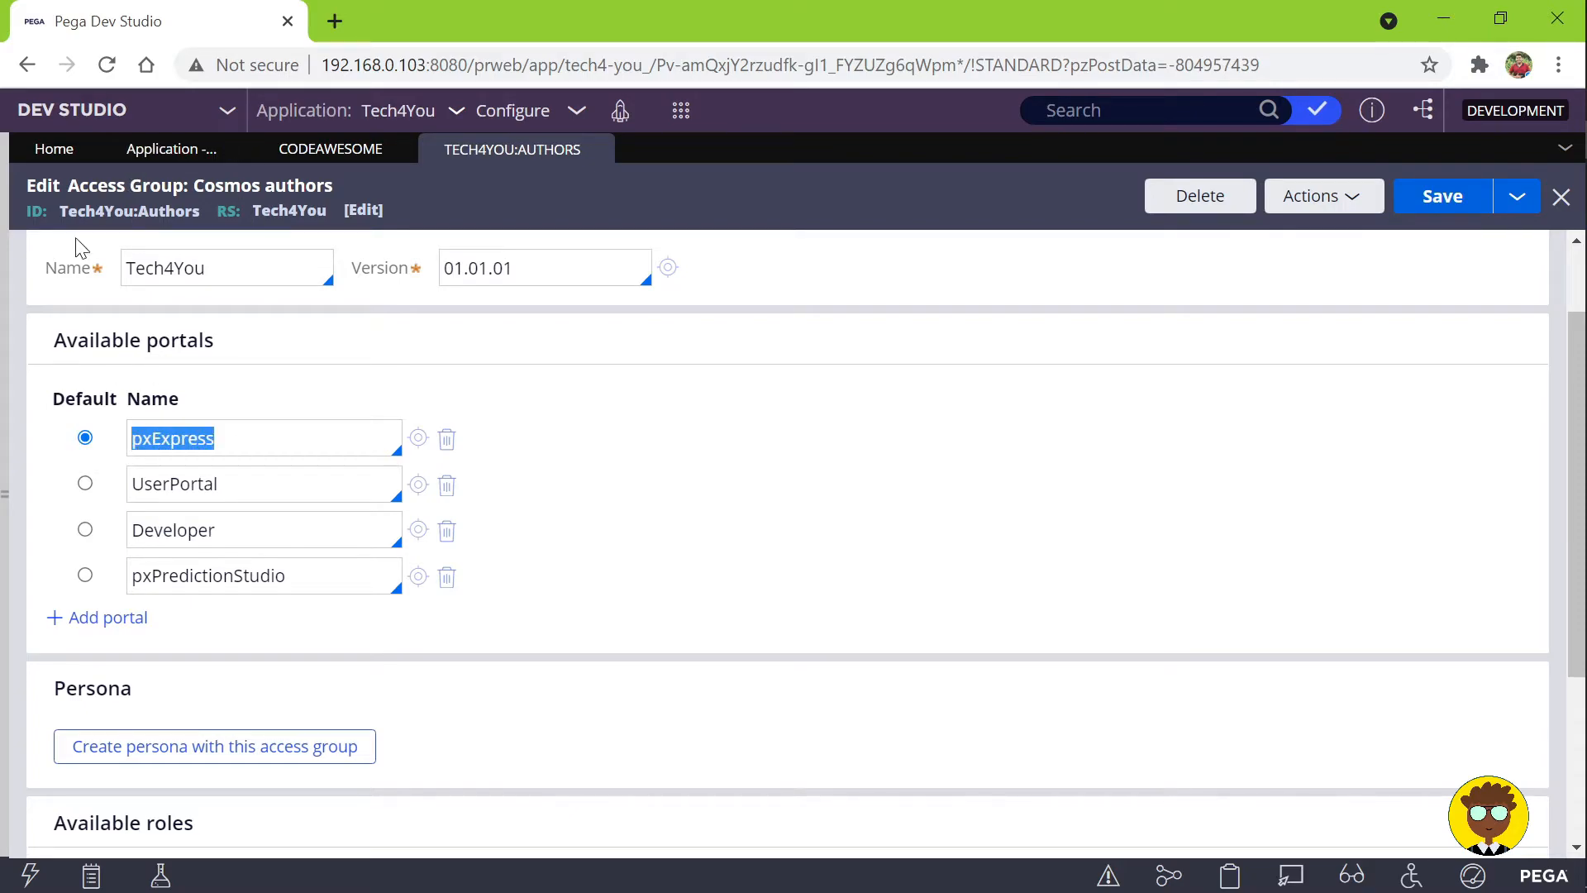
click(106, 111)
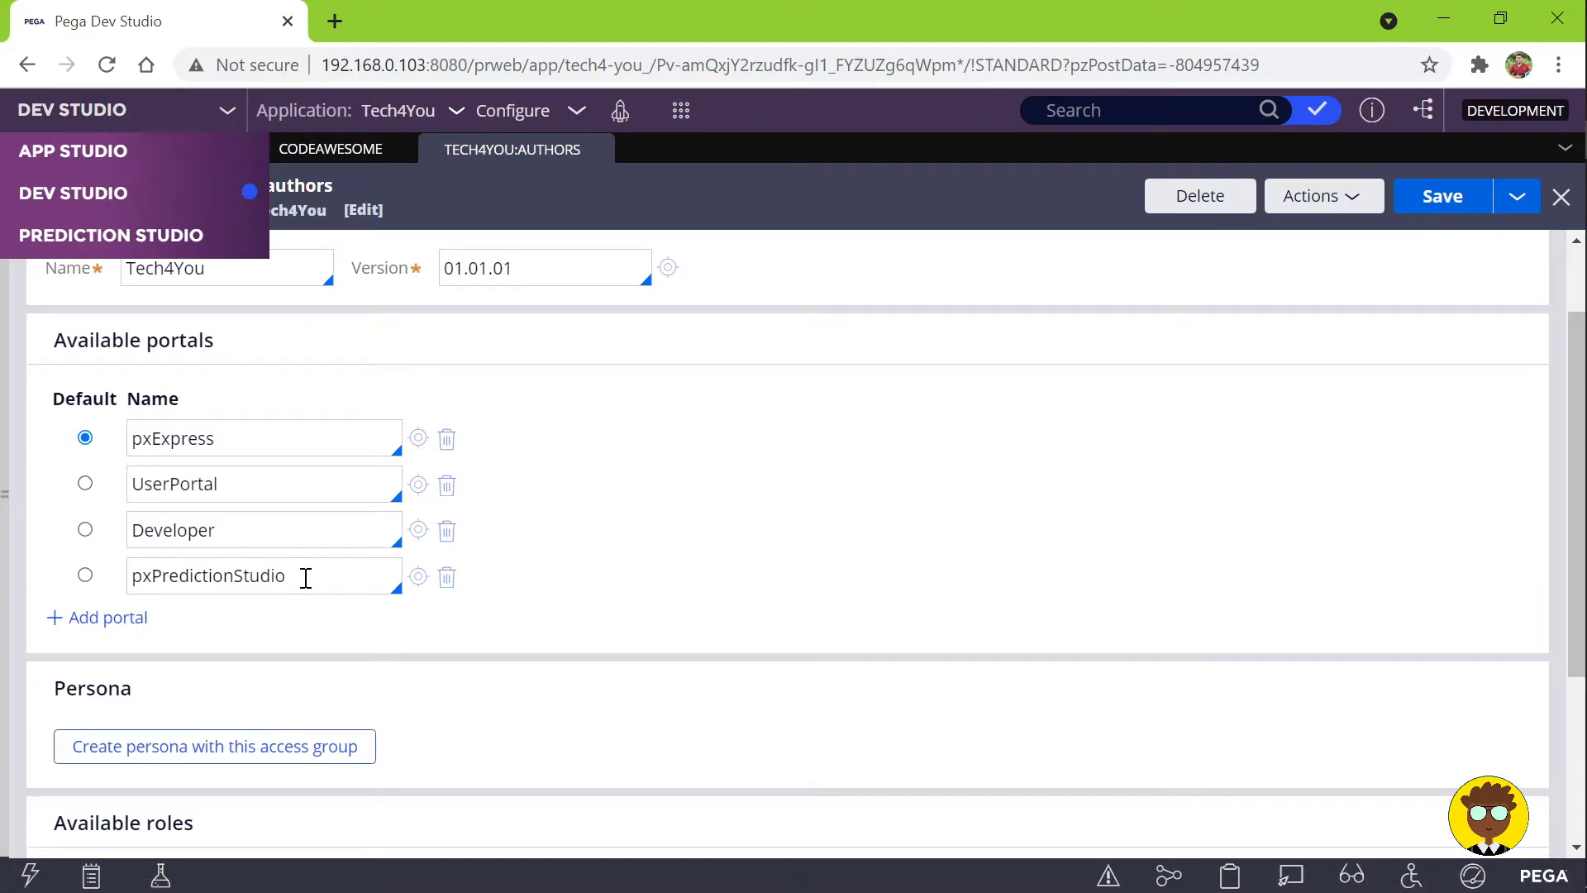
drag(305, 577, 101, 541)
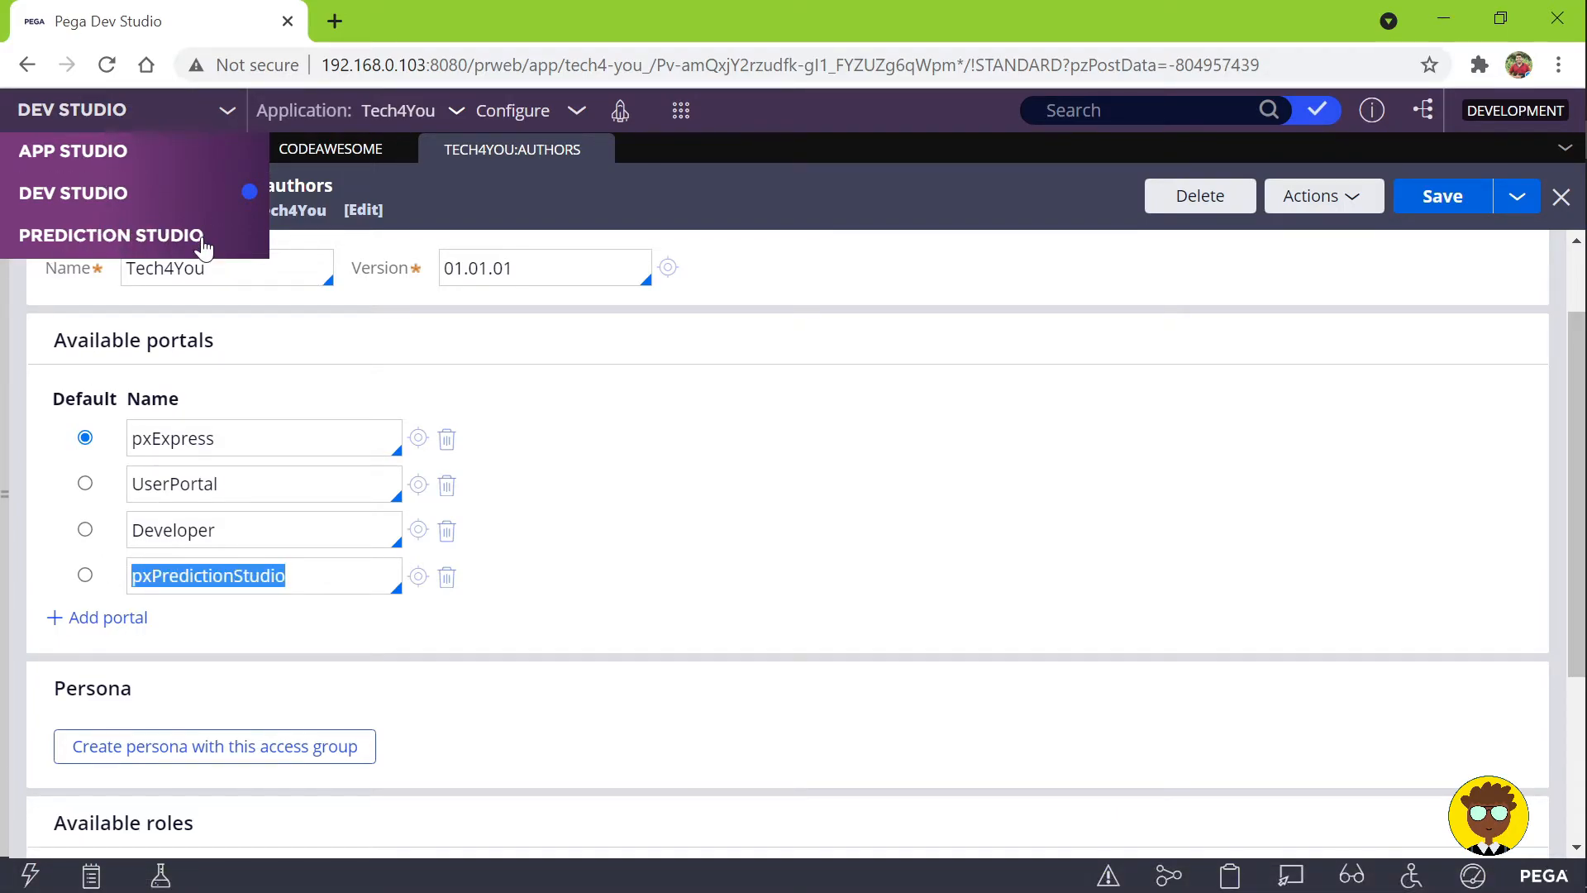
Step: Launch the User Portal for the UserPortal entry, examine its Tech4You home page and return to Dev Studio
click(257, 494)
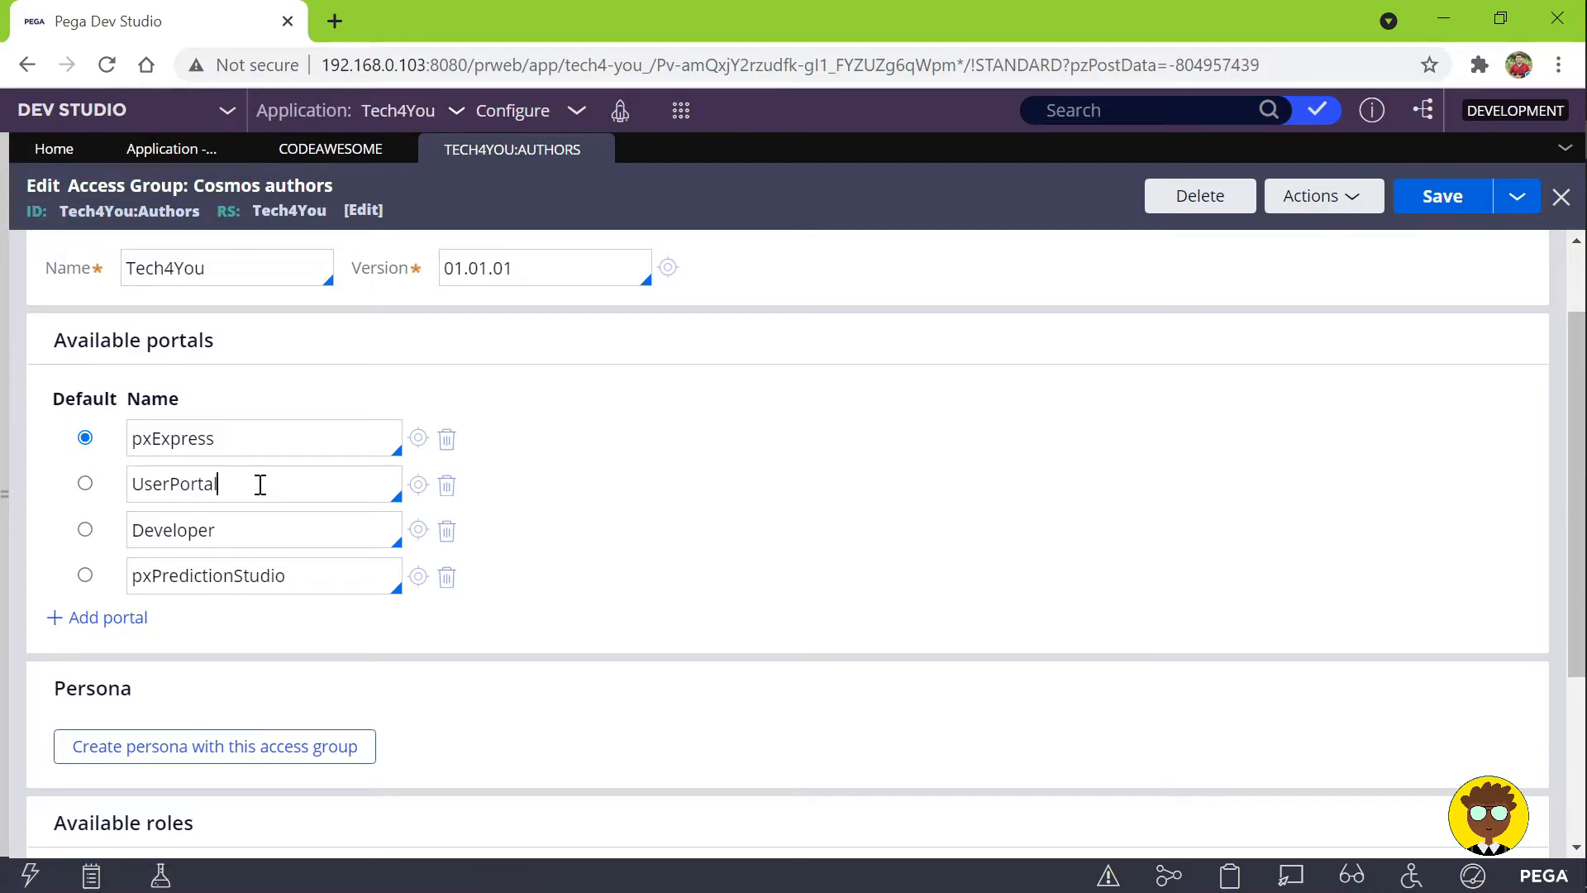
drag(259, 484, 113, 490)
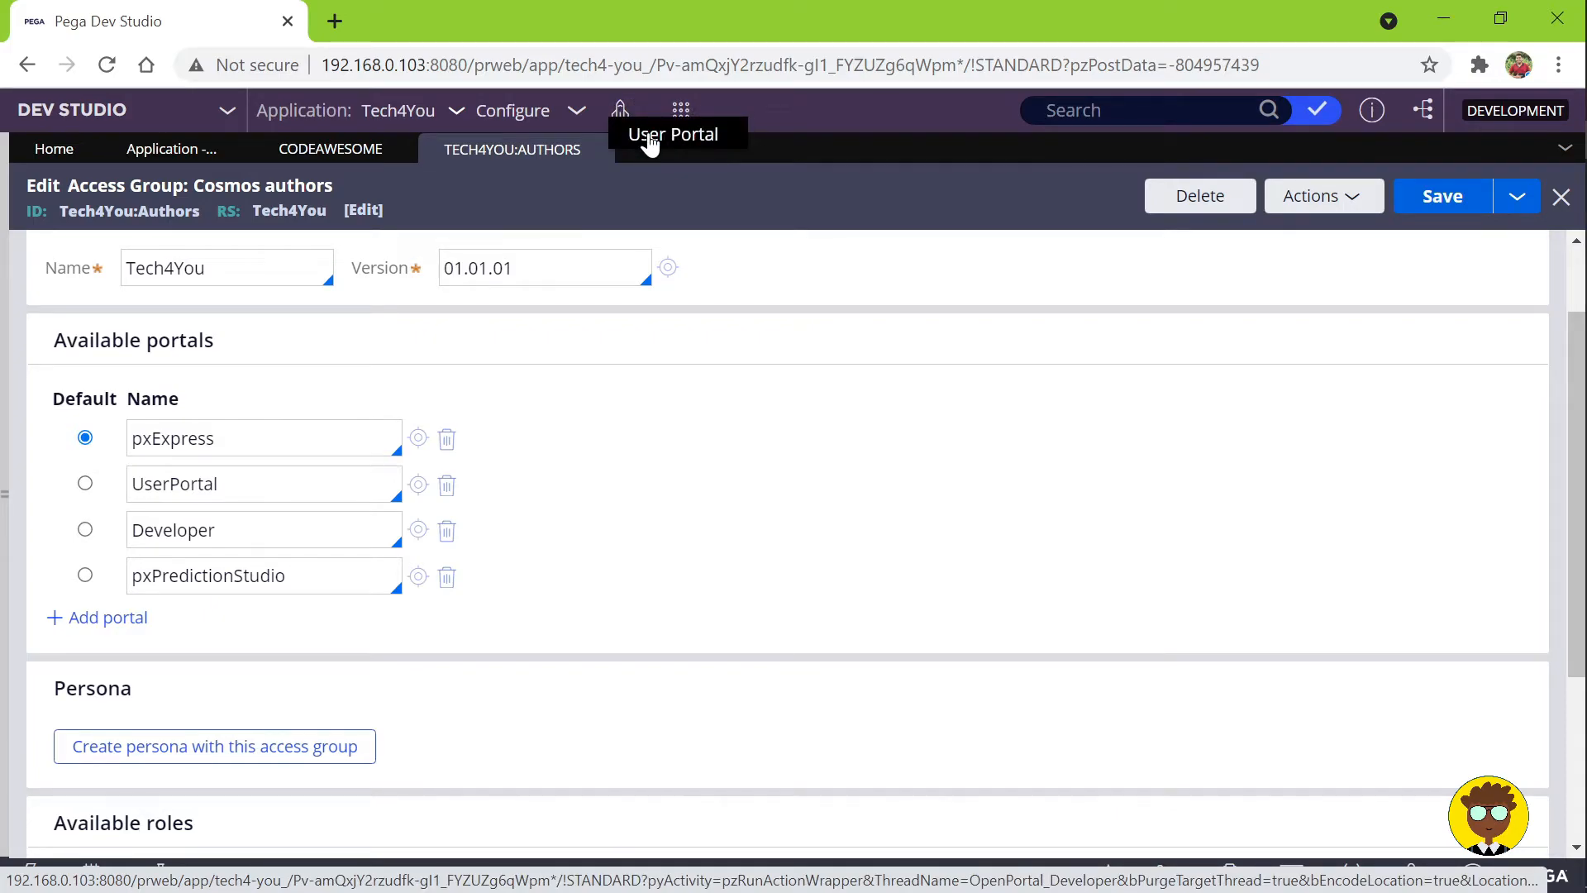
click(649, 141)
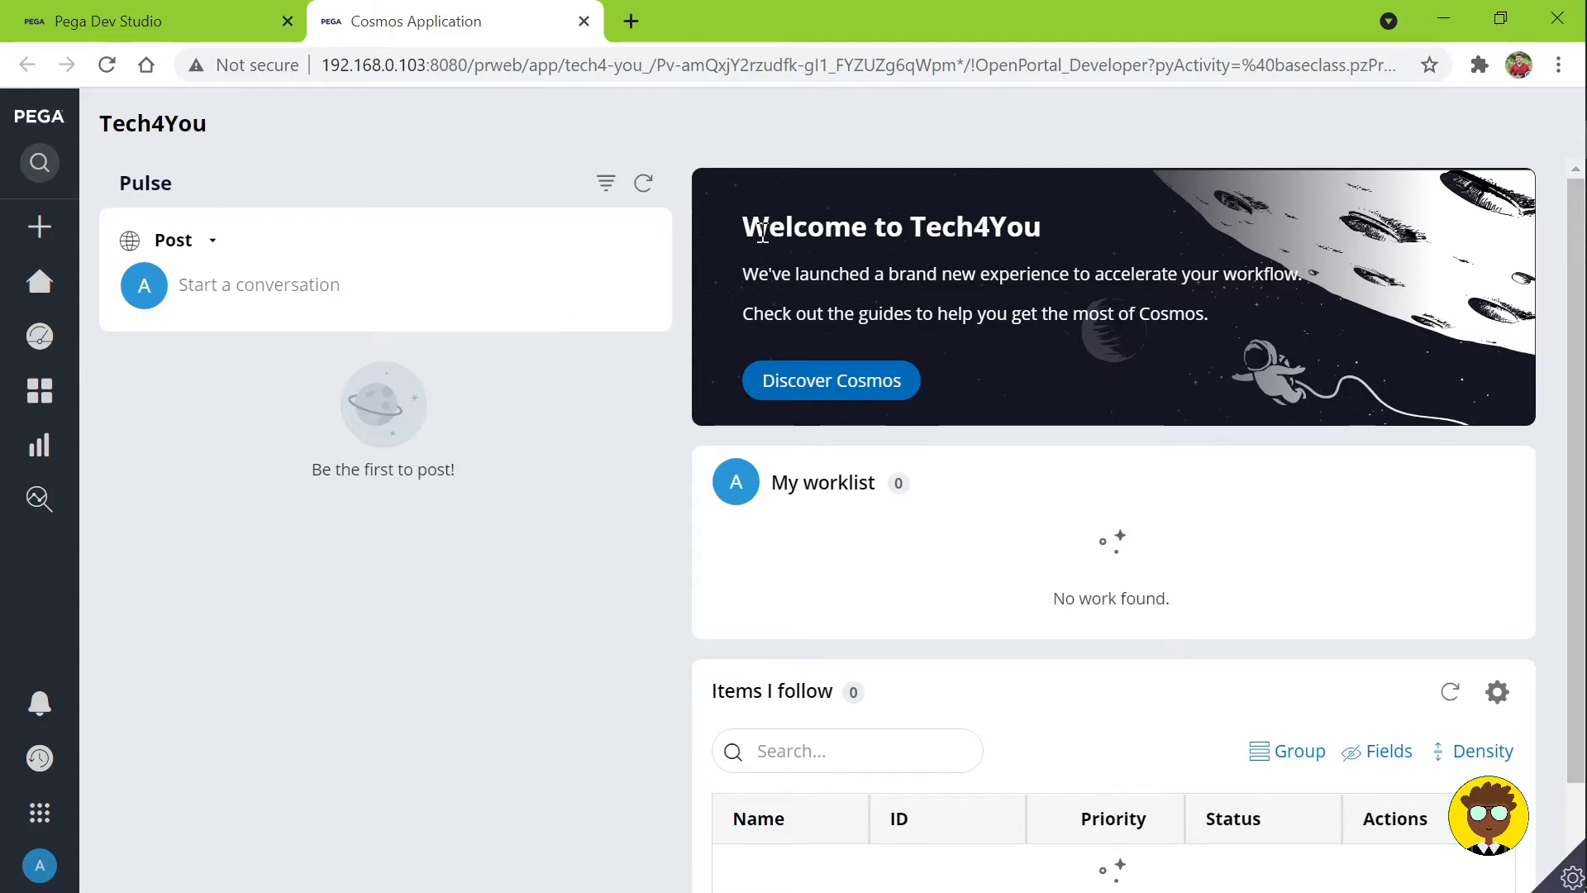
drag(751, 230, 1077, 234)
click(918, 230)
scroll(206, 493, down, 1)
mouse_move(39, 336)
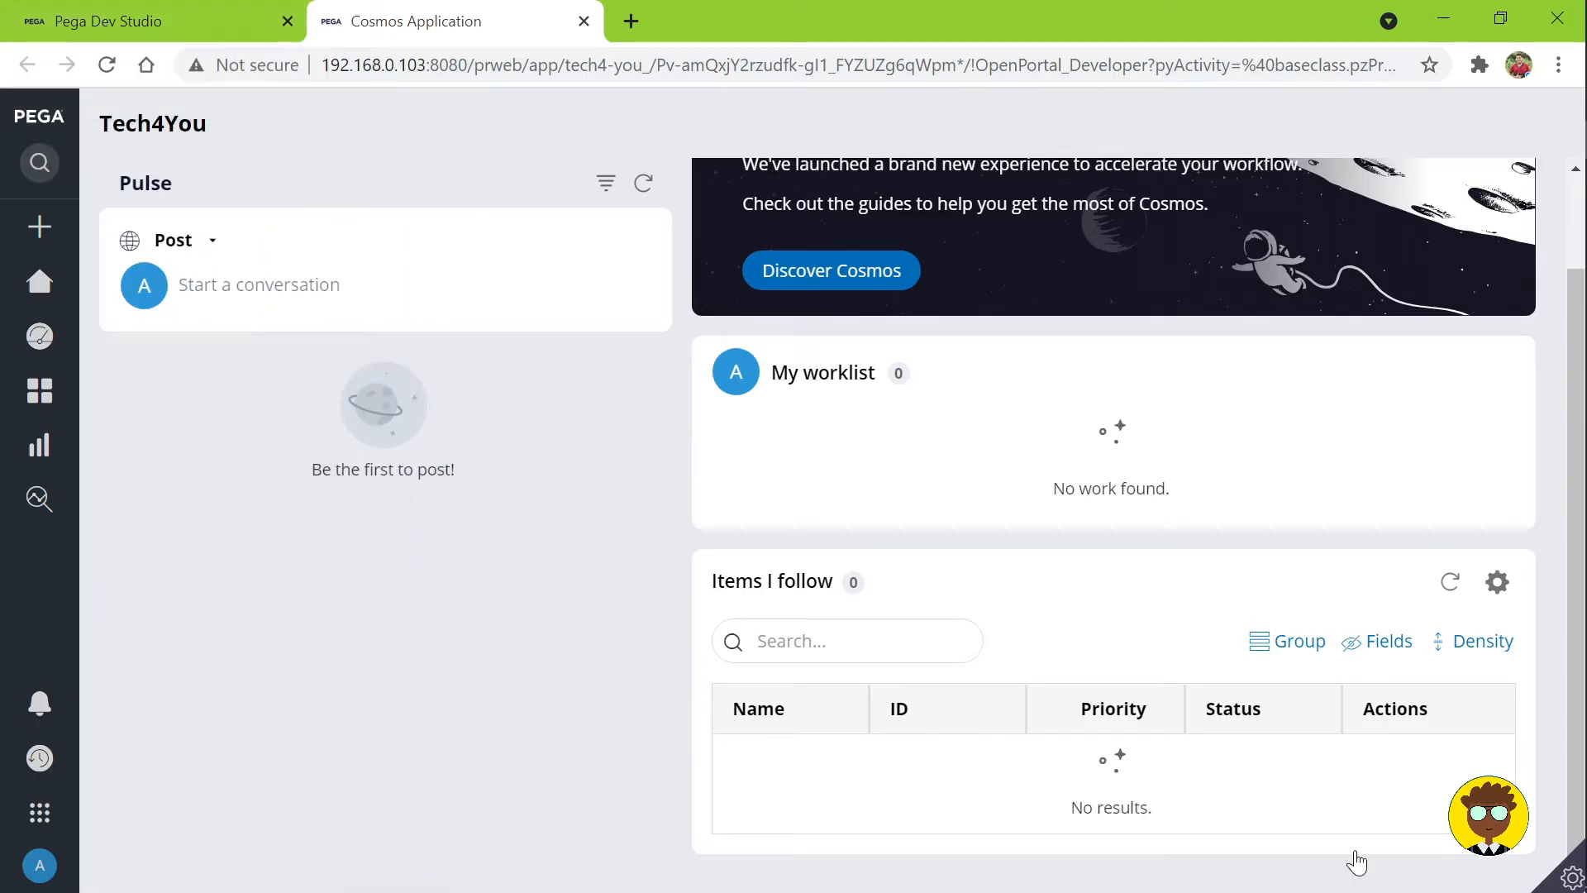
click(133, 23)
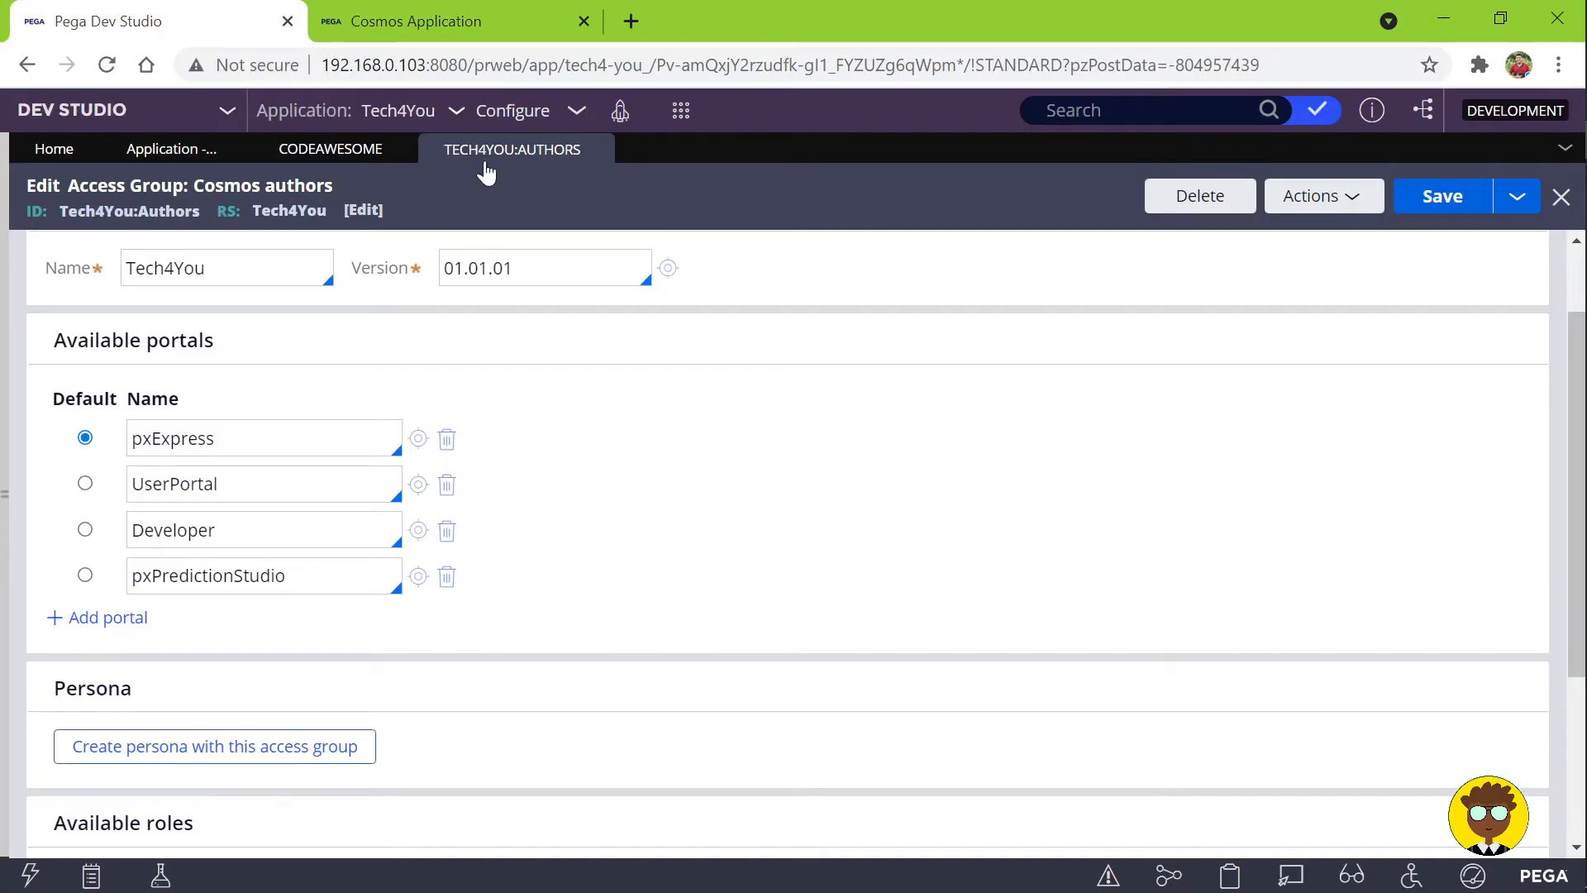
Step: Make Developer the default portal of the Tech4You:Authors access group instead of pxExpress and save the record
click(124, 110)
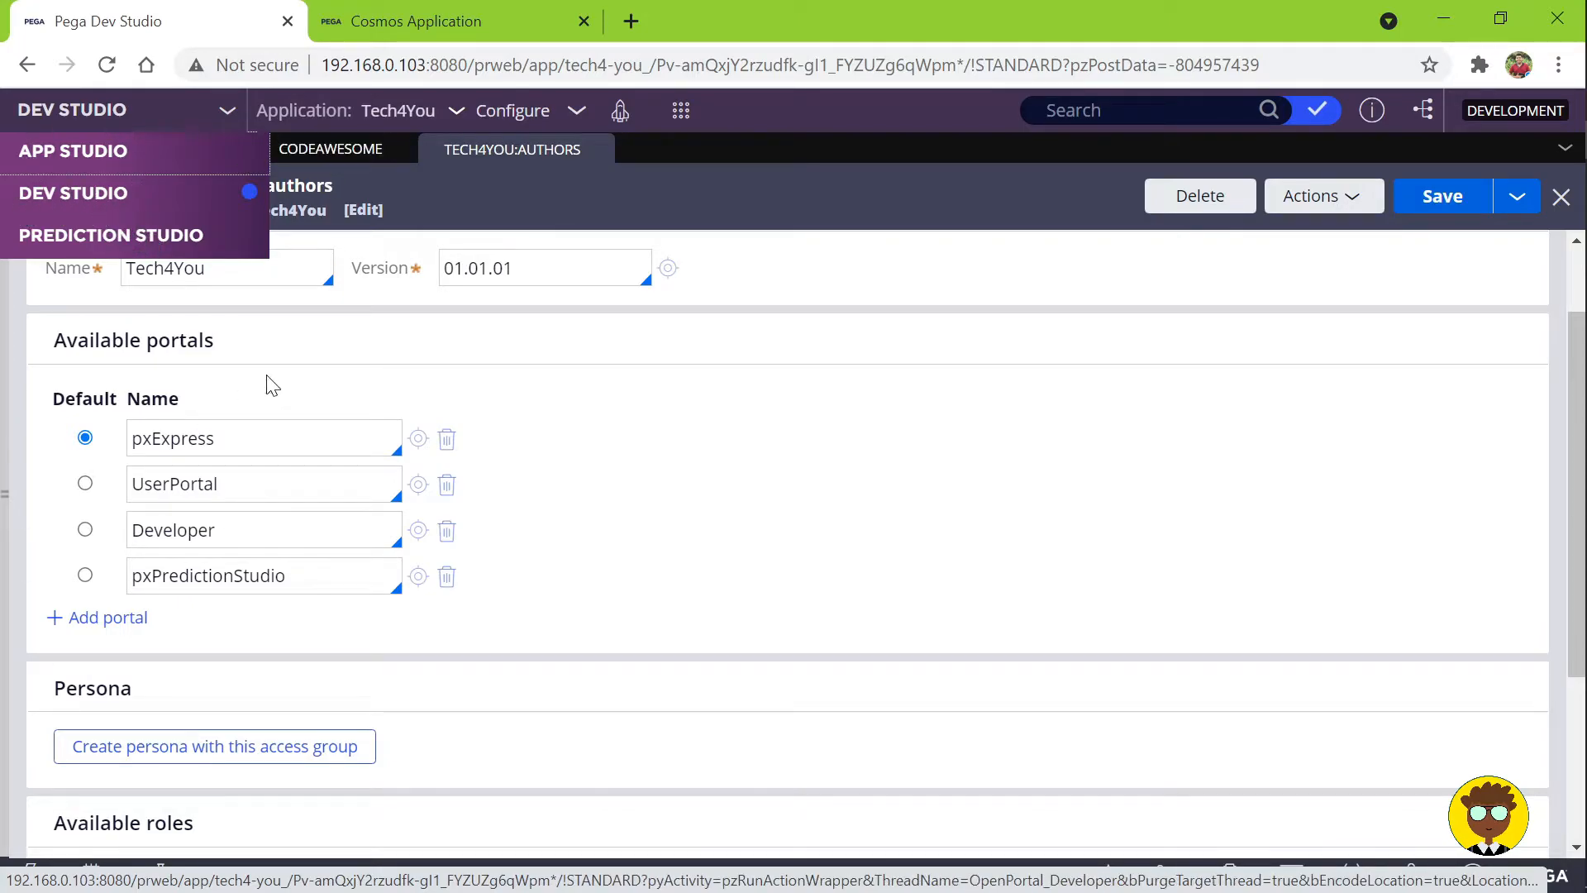
scroll(121, 401, up, 2)
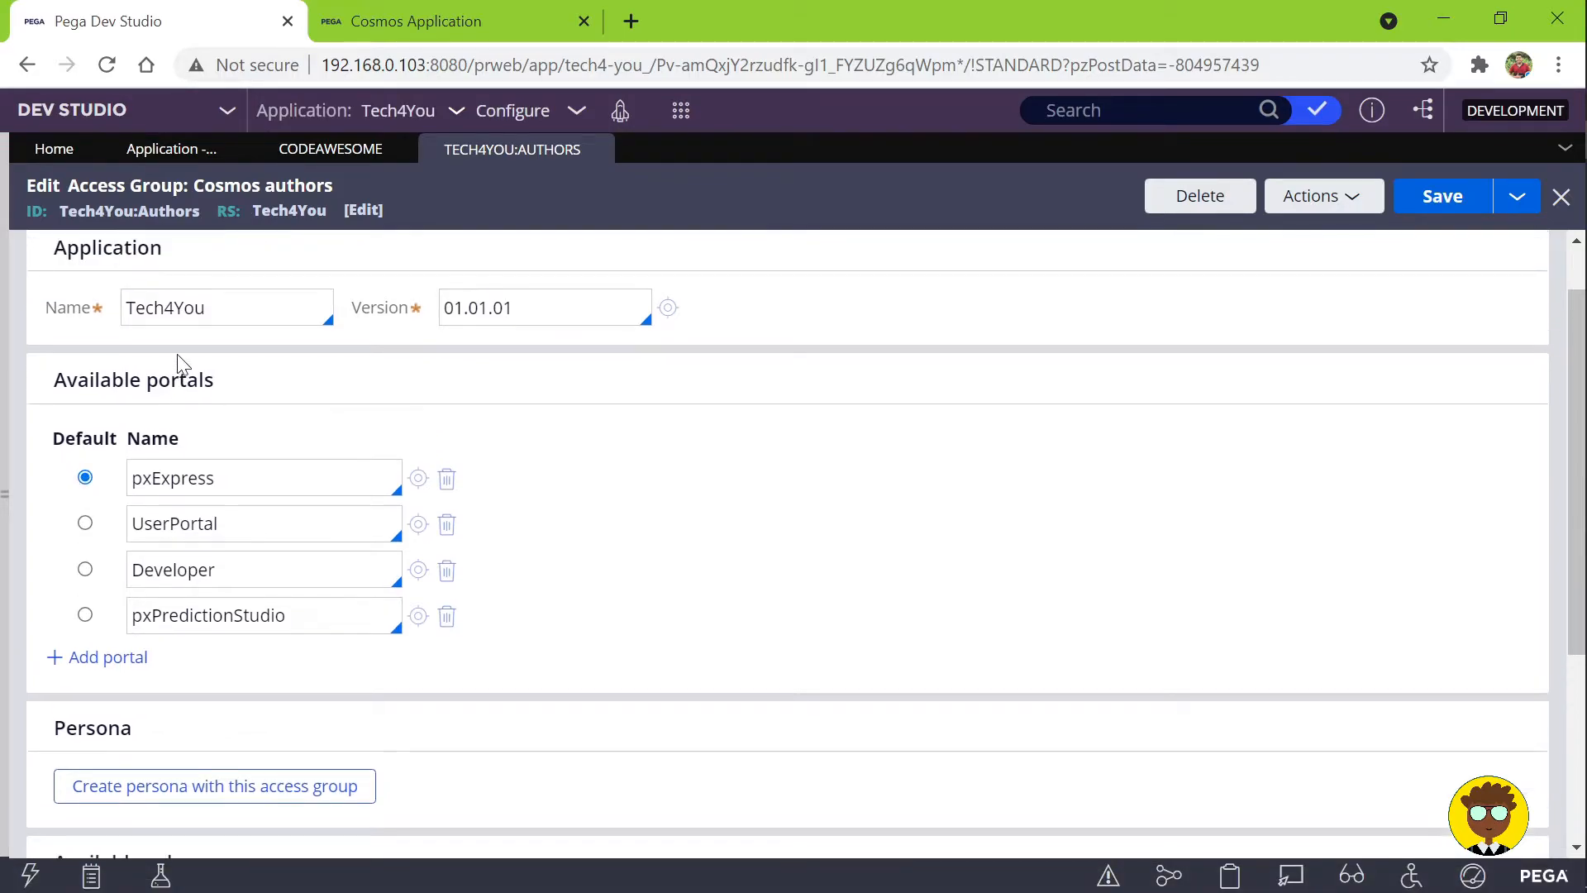
drag(343, 184, 201, 183)
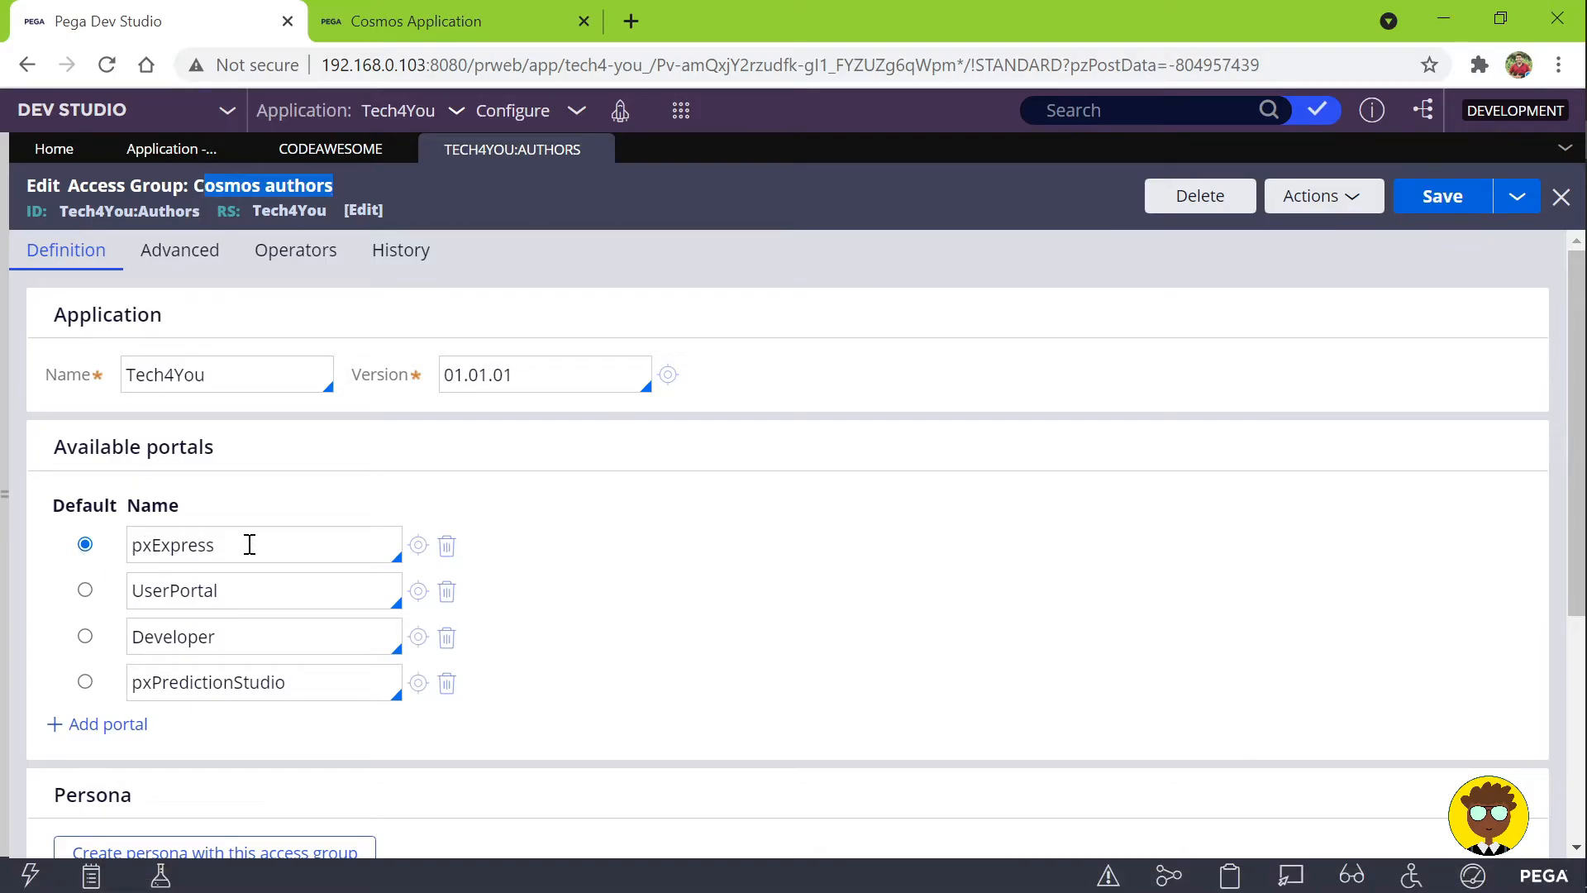
drag(250, 544, 125, 551)
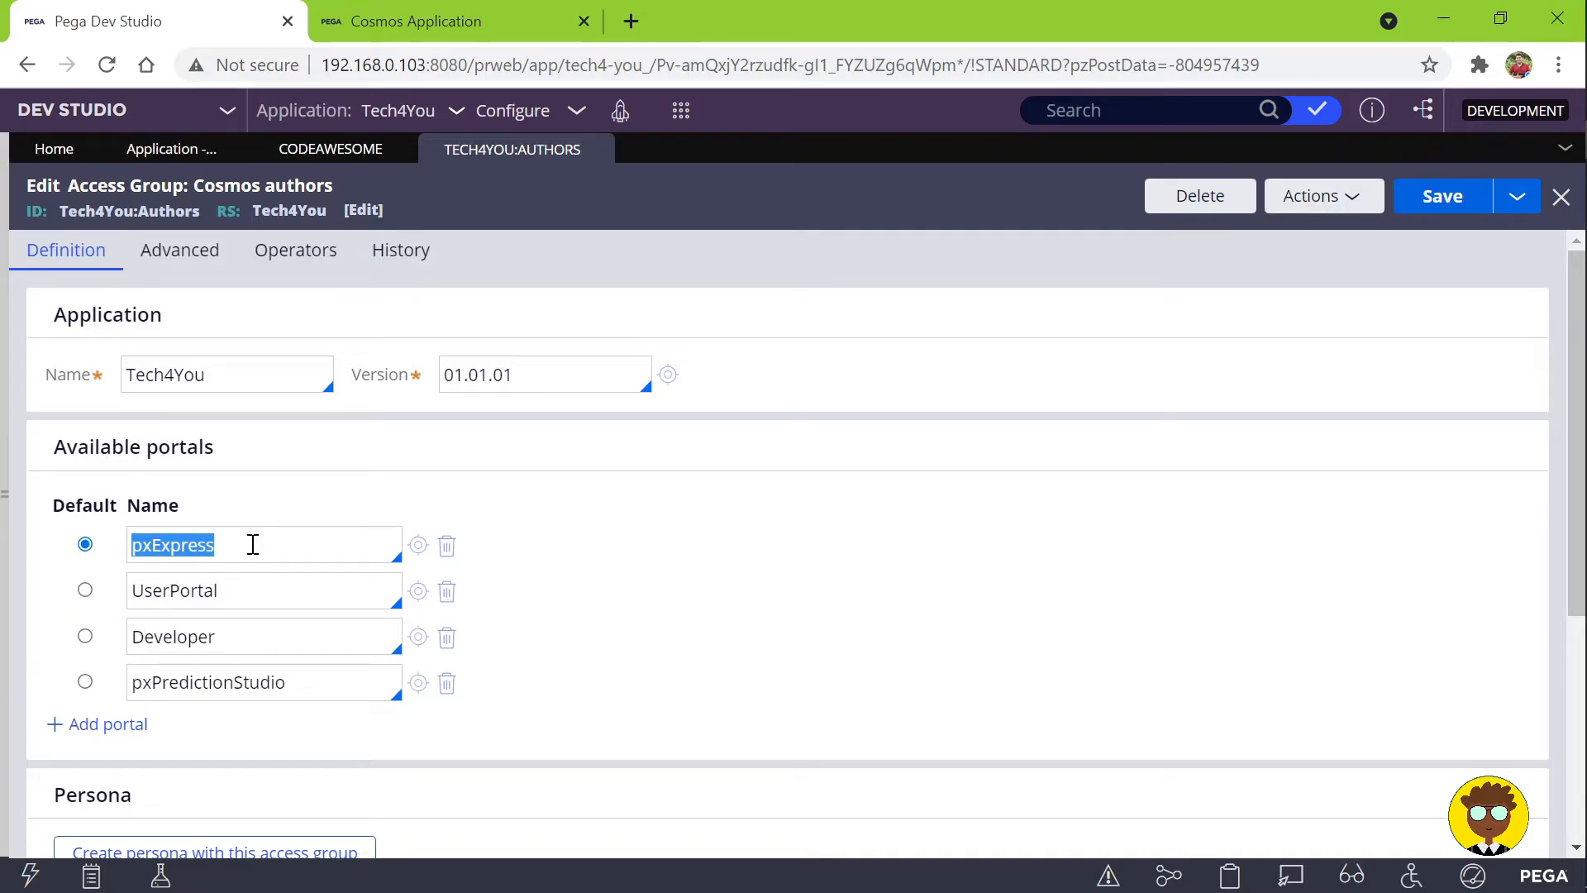
click(85, 637)
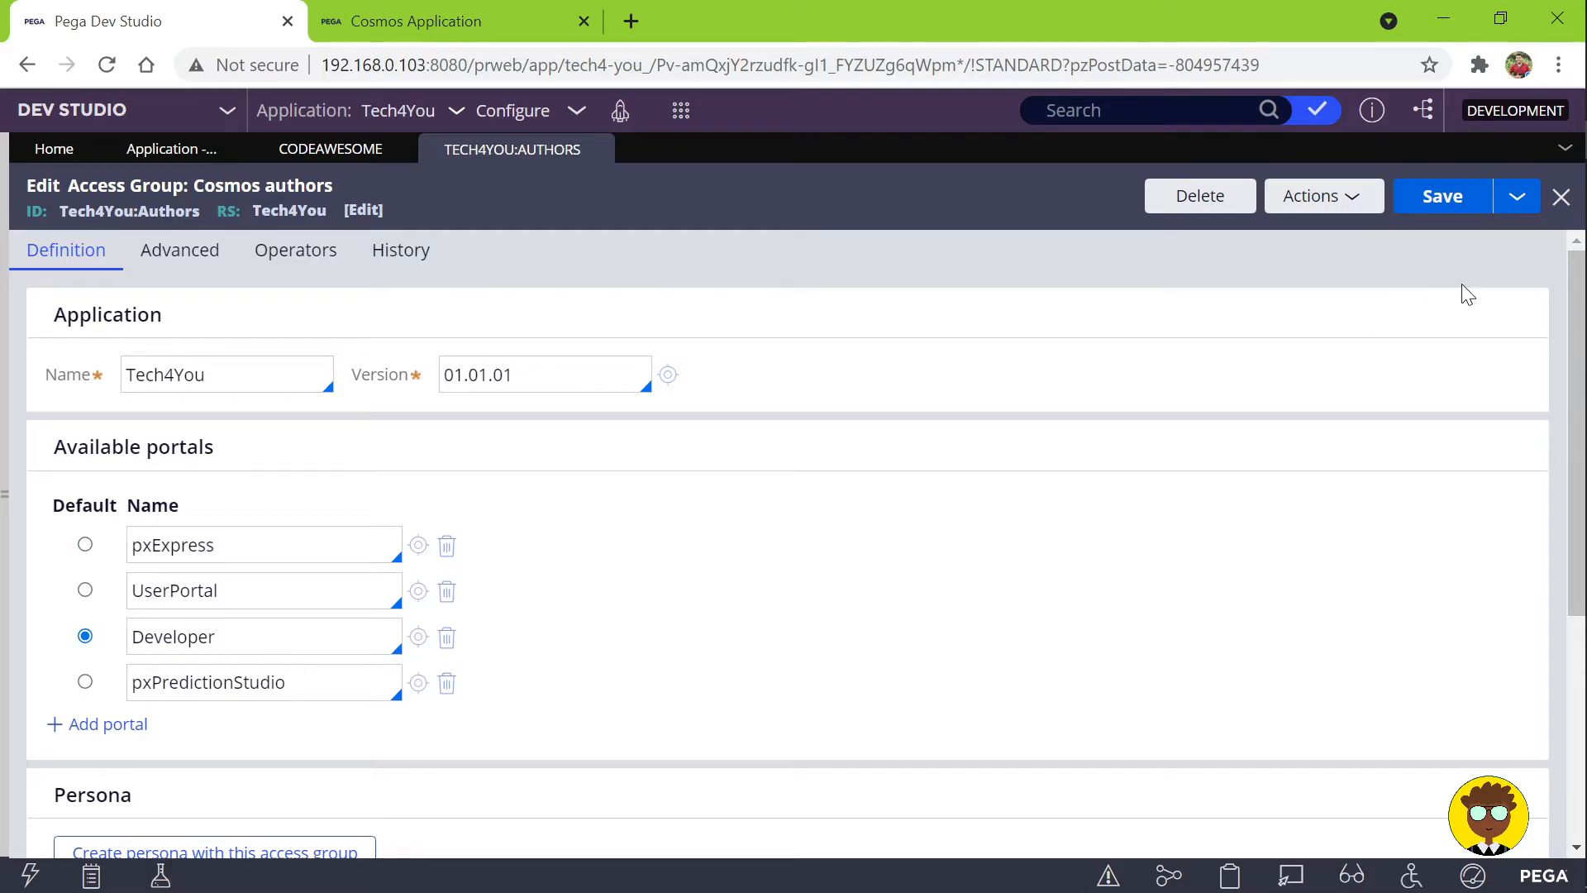
click(1445, 203)
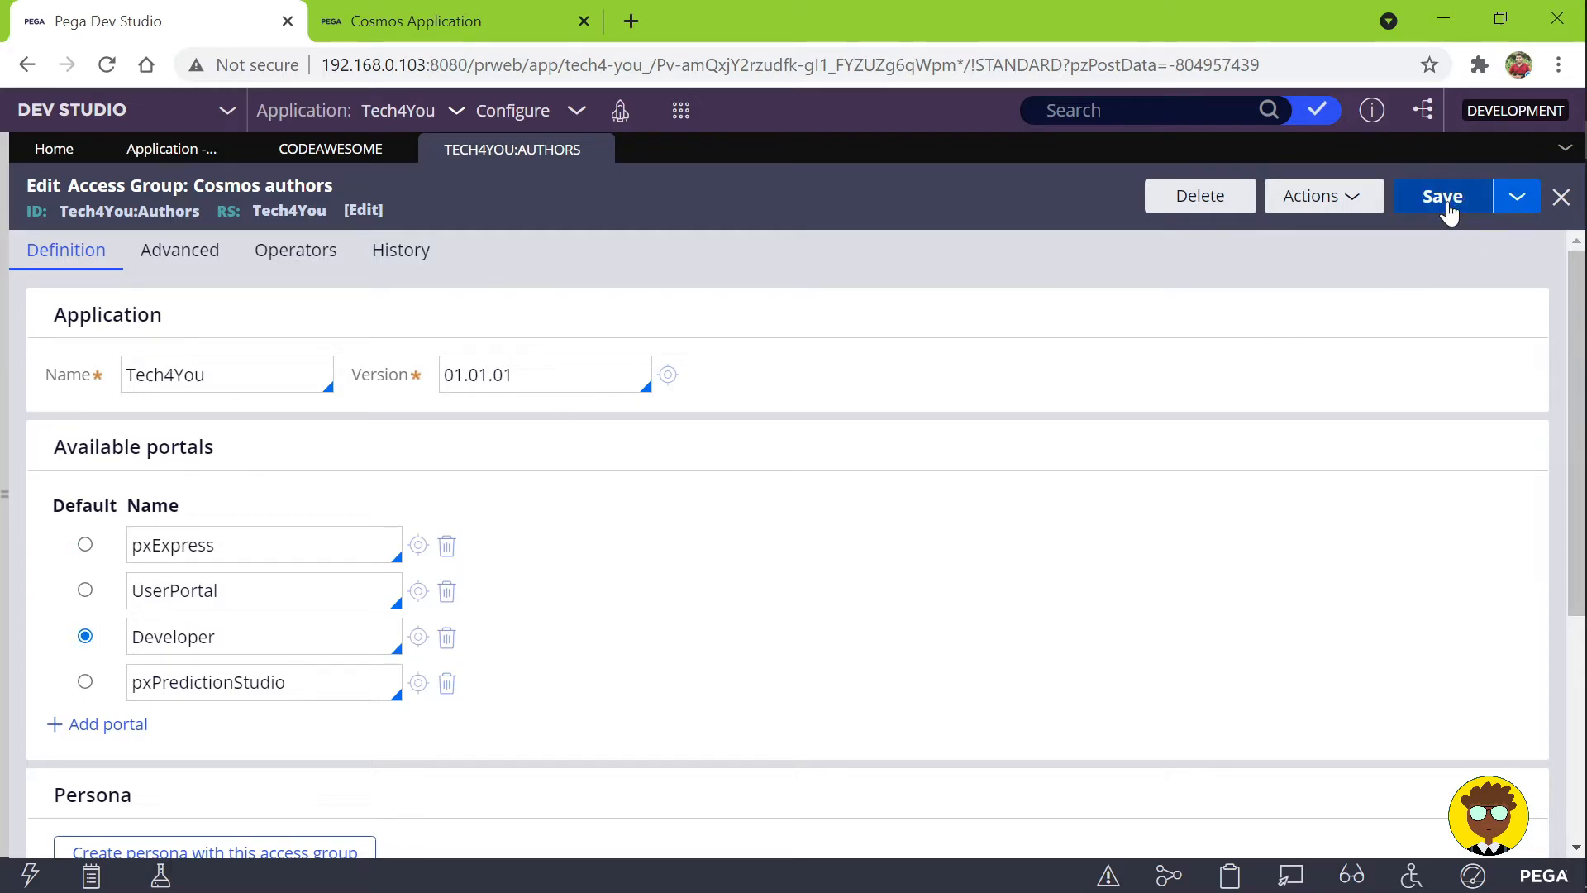
Step: Log out and log back in with the operator's user name and password
click(4, 428)
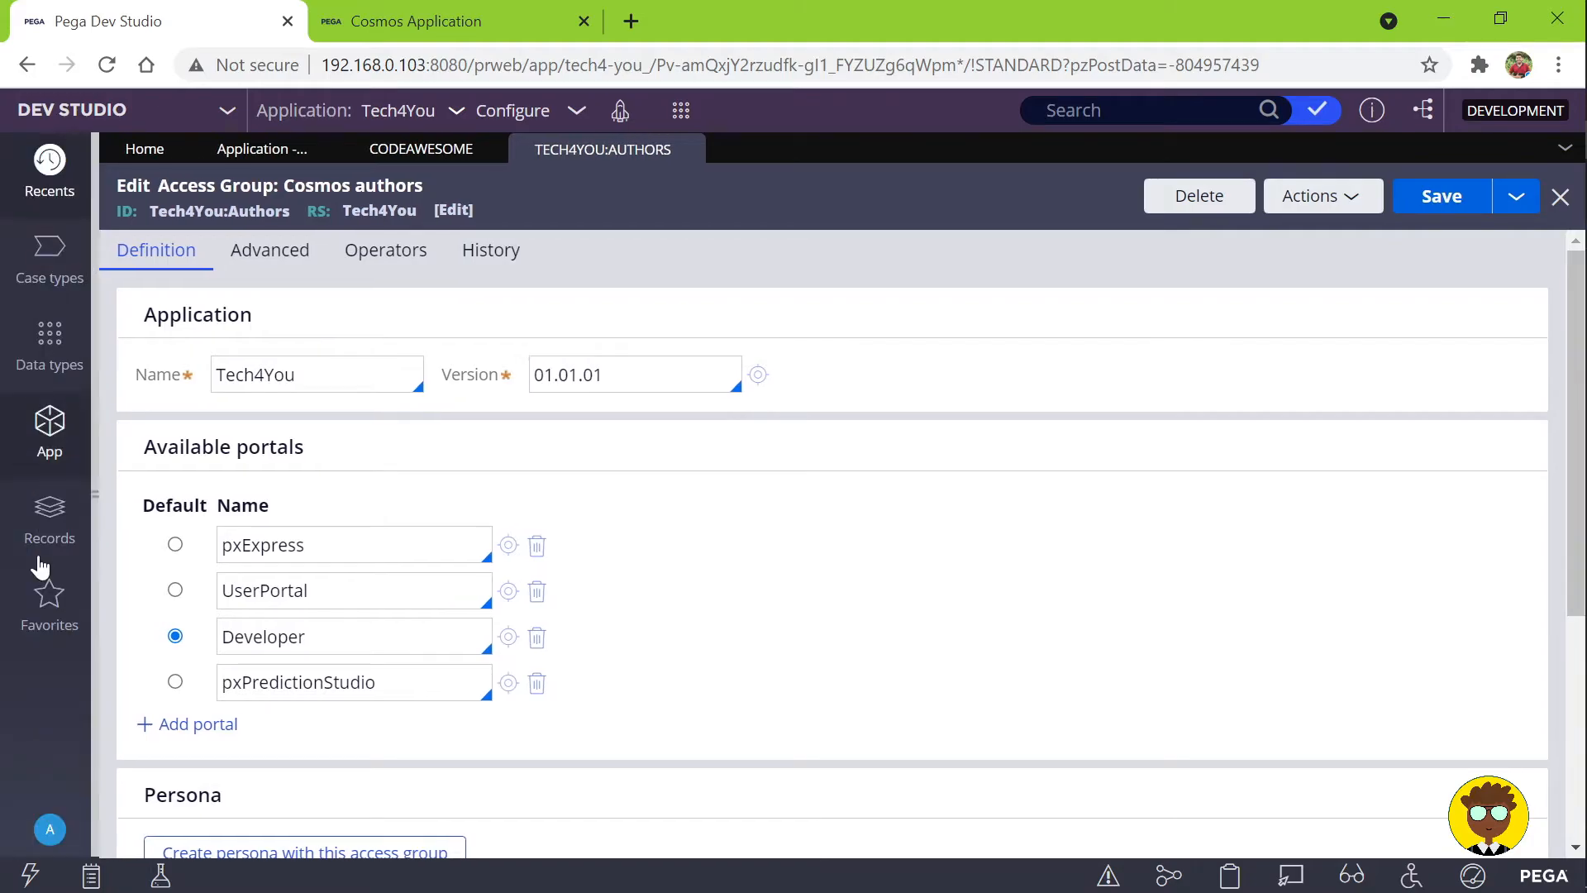
click(51, 830)
click(122, 795)
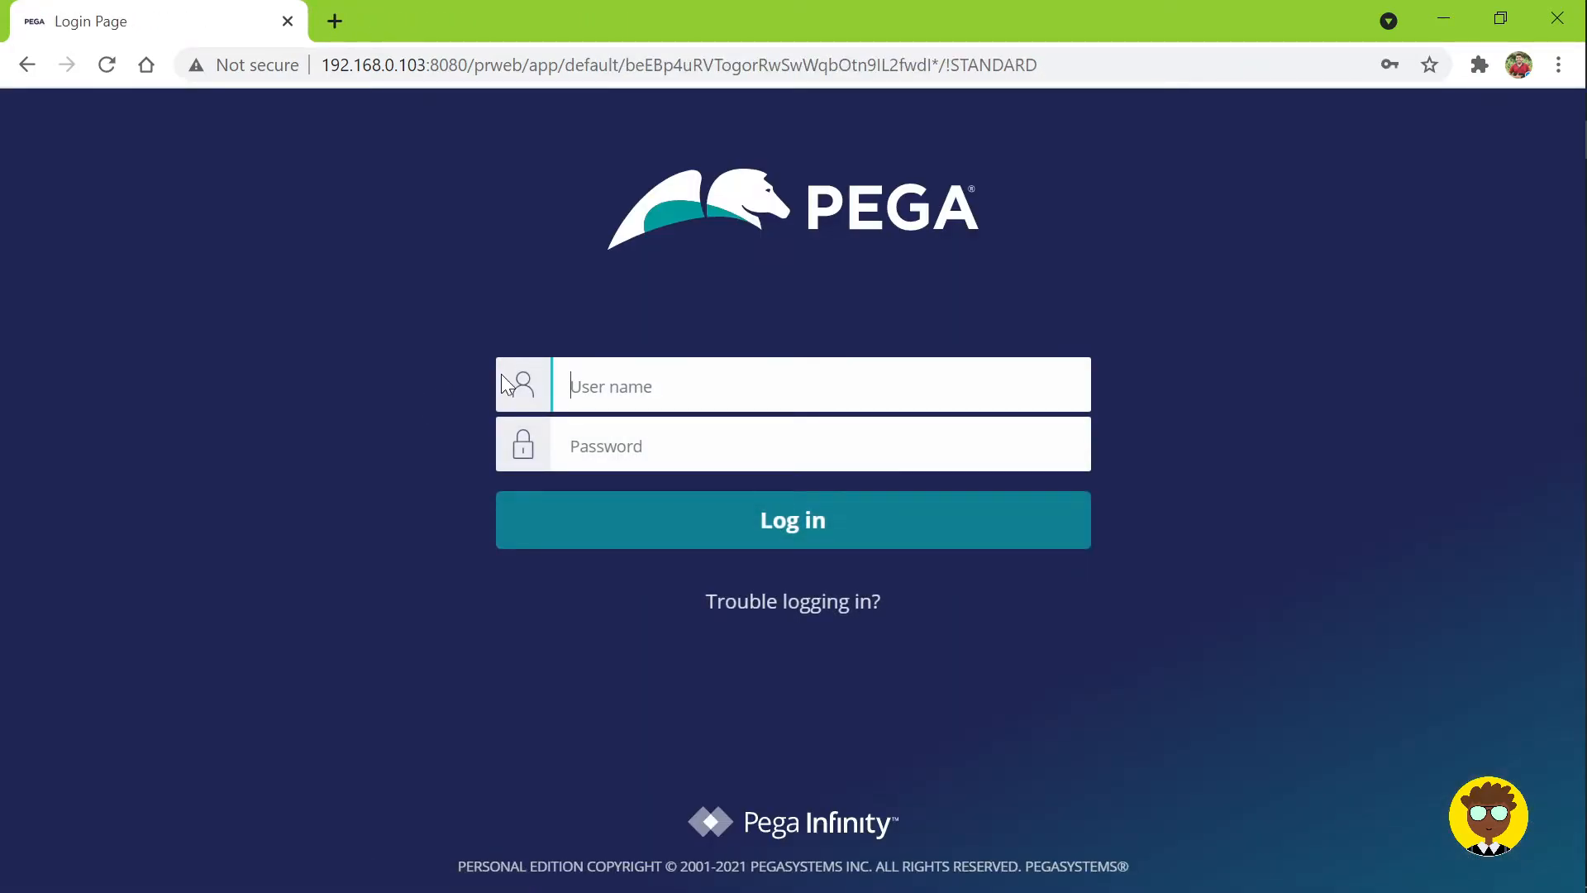
click(691, 379)
click(685, 458)
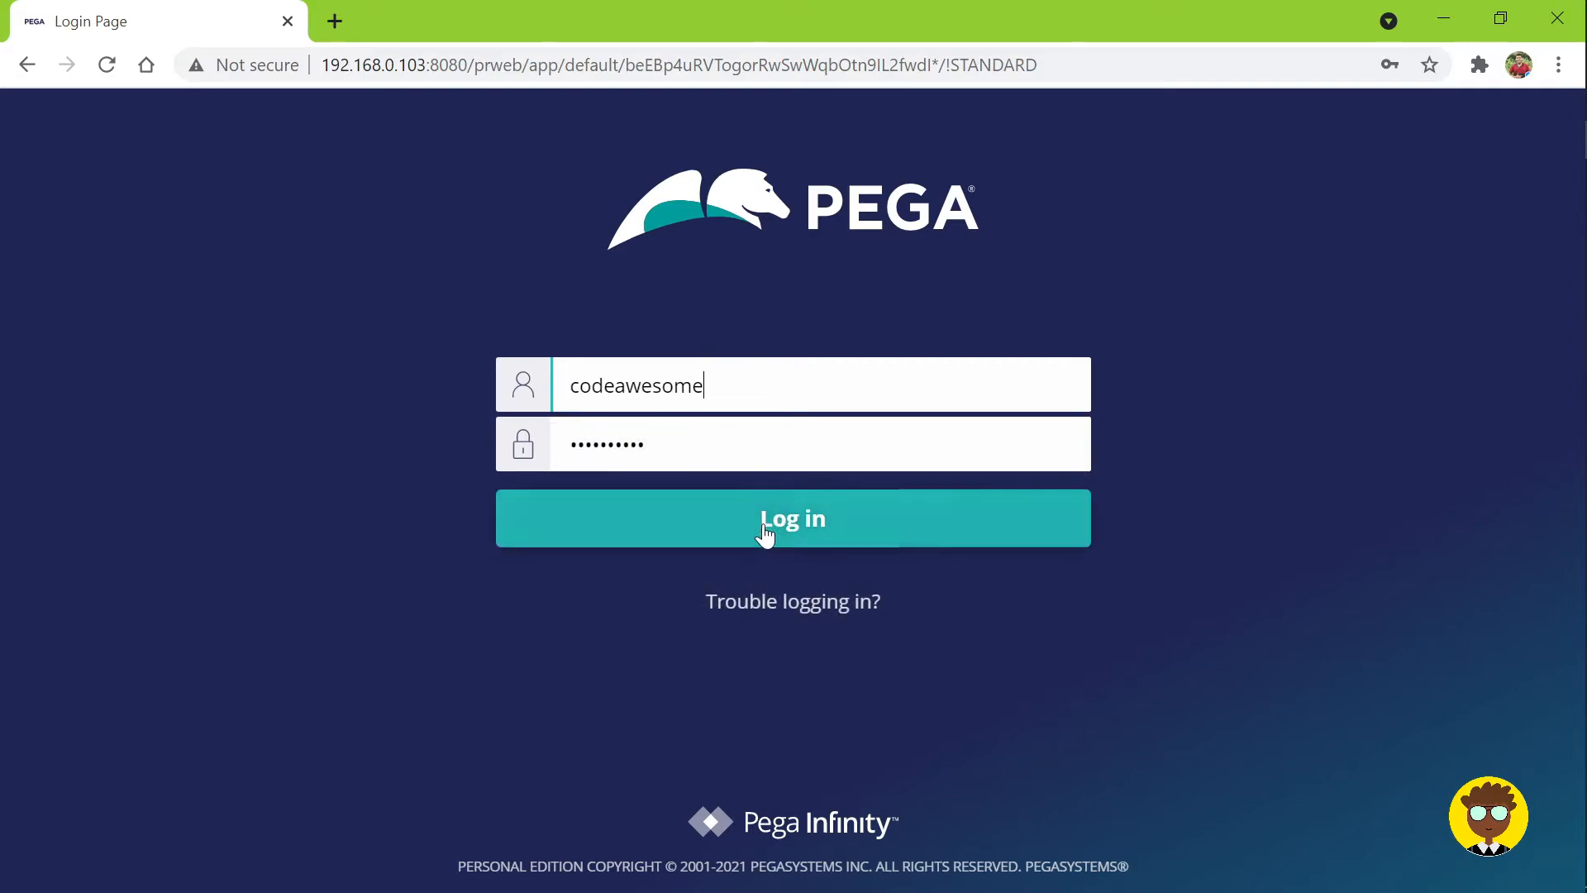
click(744, 536)
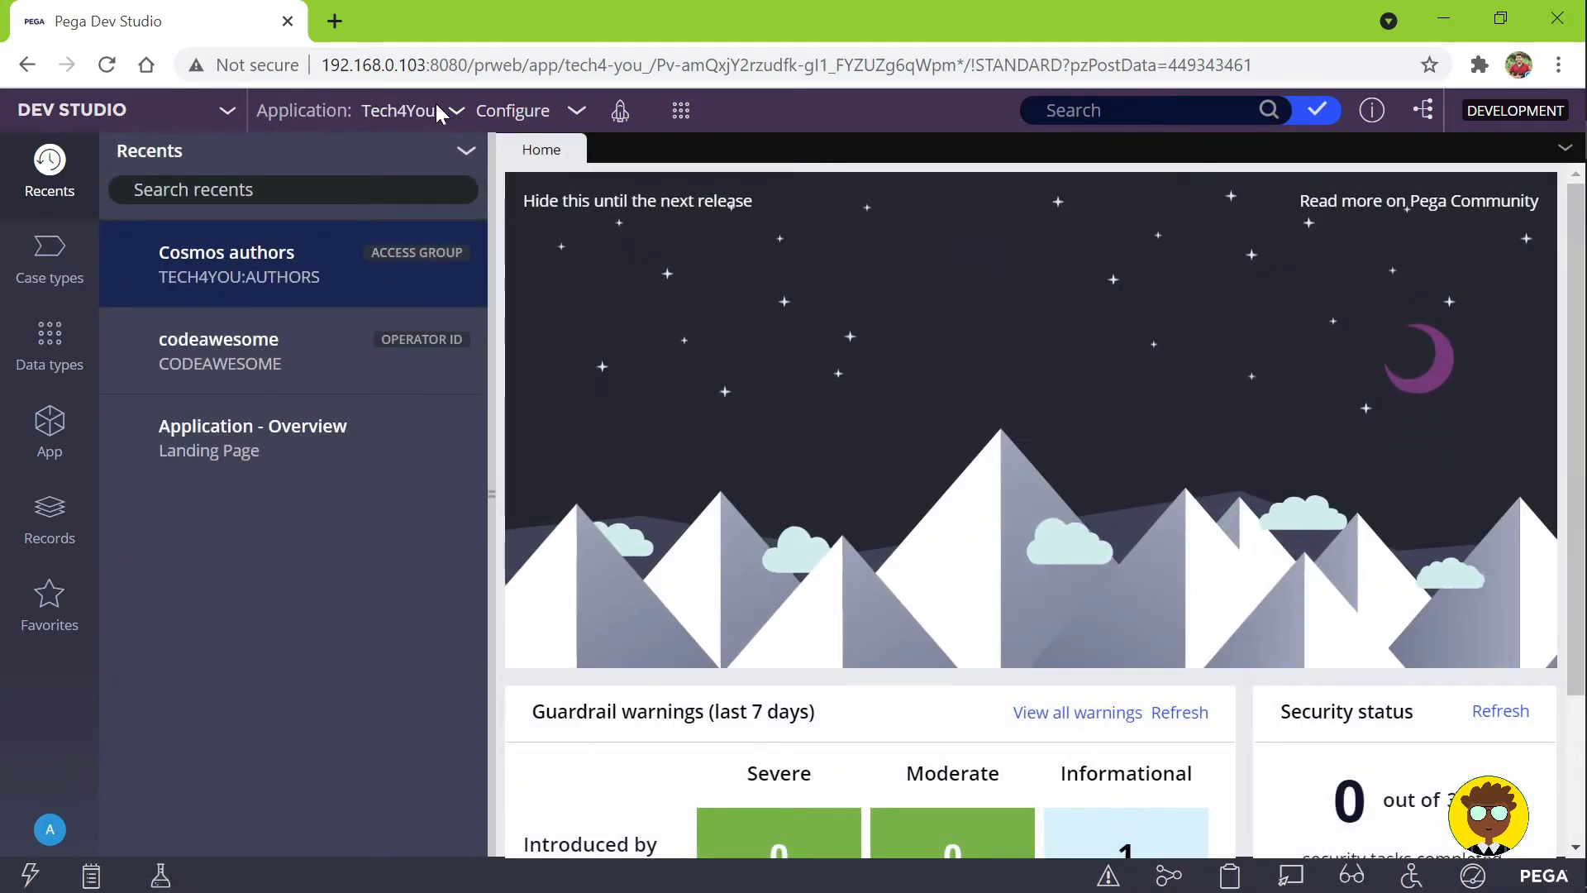
Step: Open the Tech4You application definition, collapse the Recents explorer and examine the application ID and its built-on application
click(453, 114)
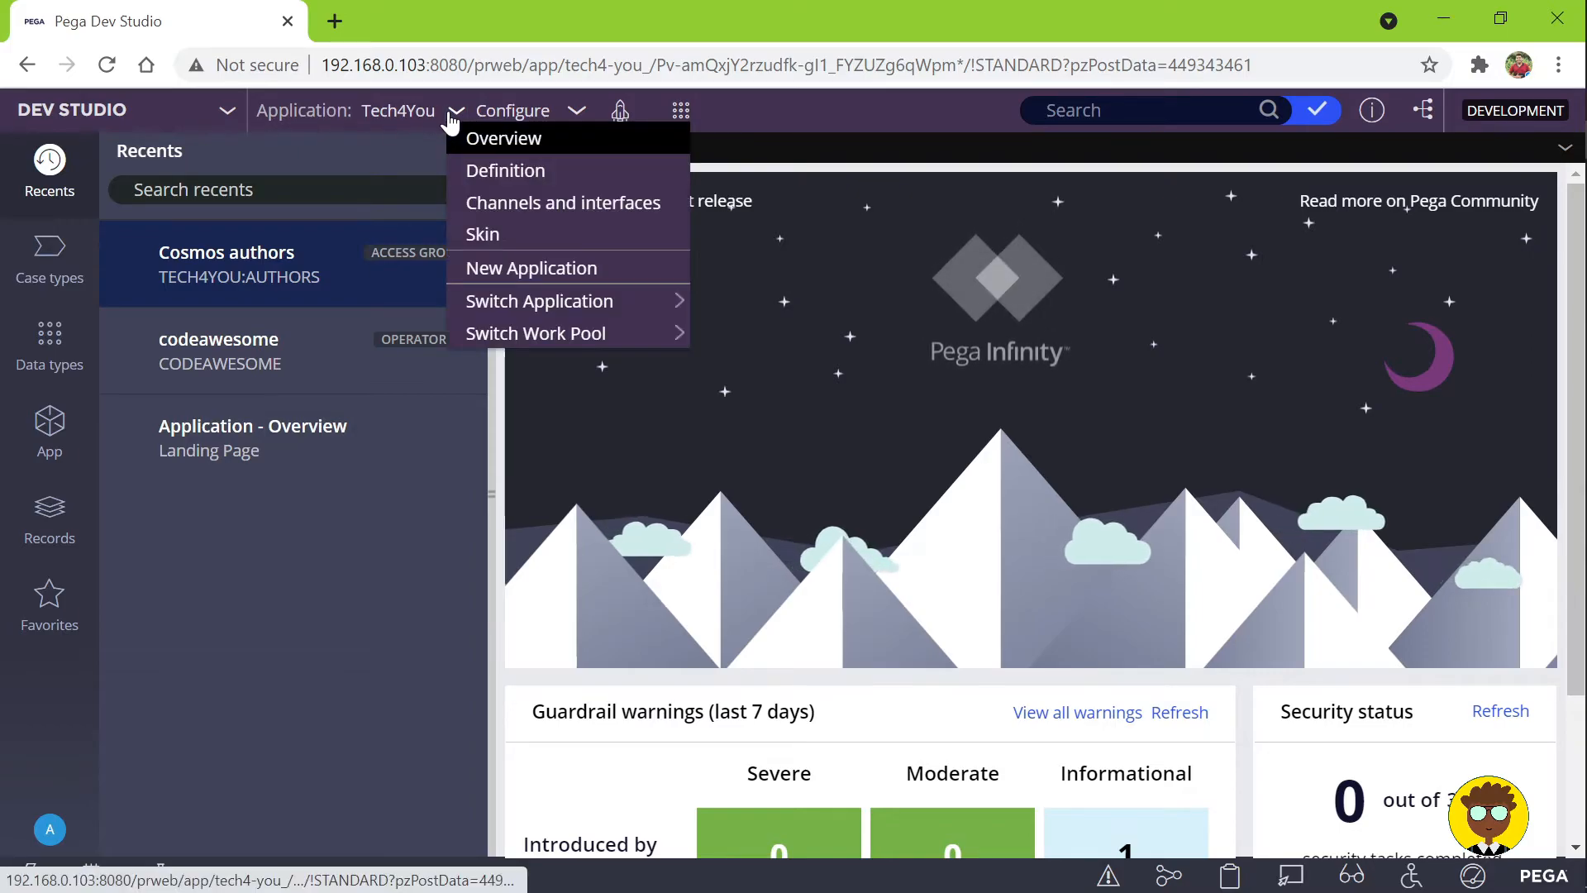
click(492, 178)
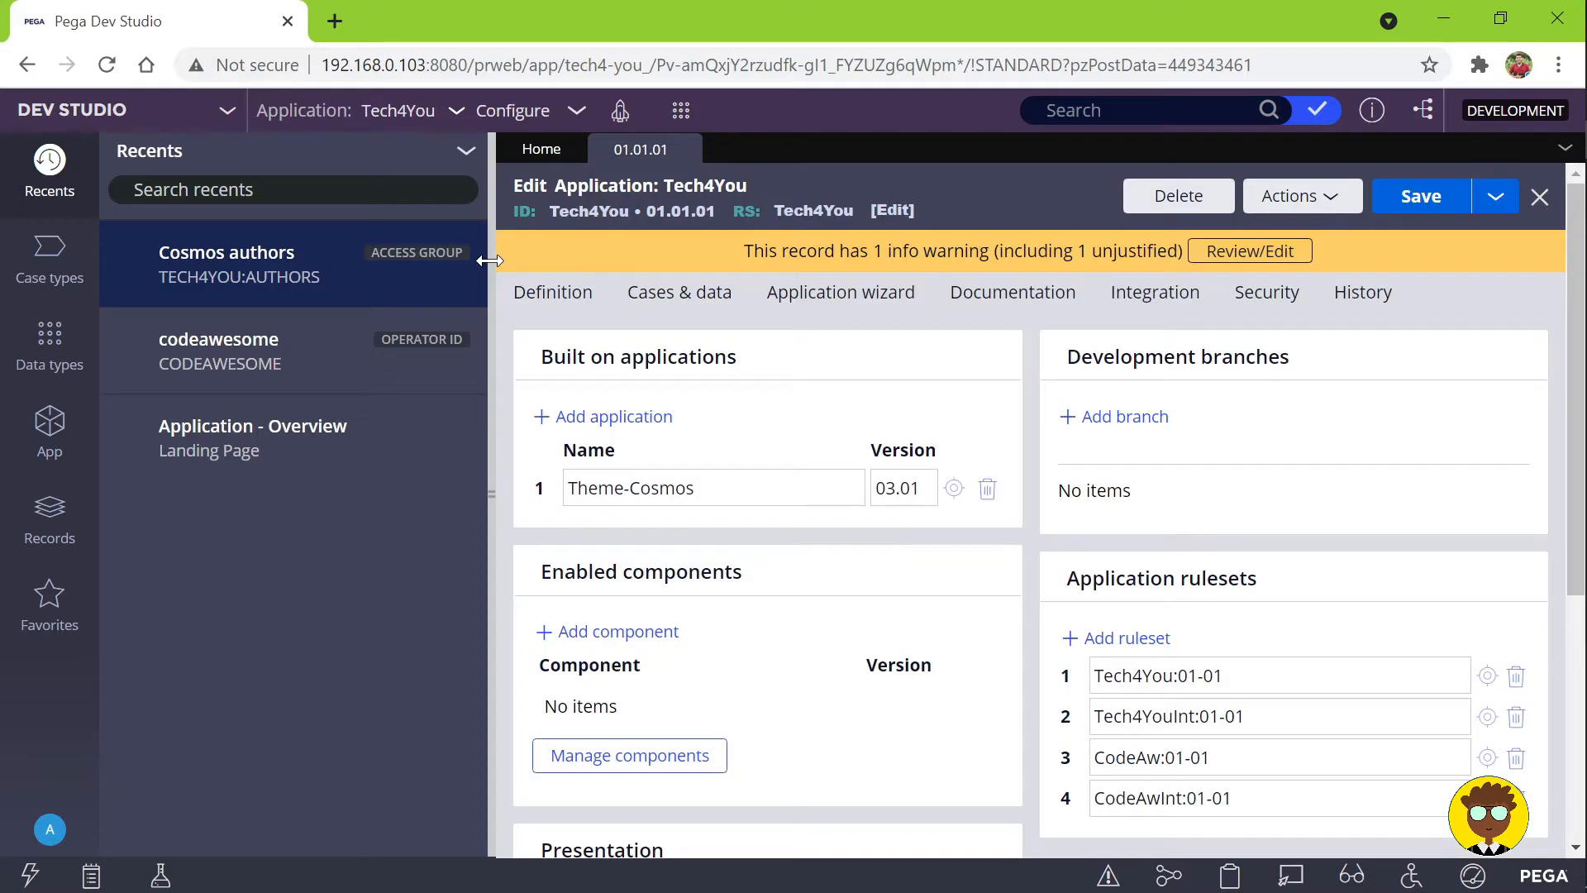
drag(489, 260, 483, 440)
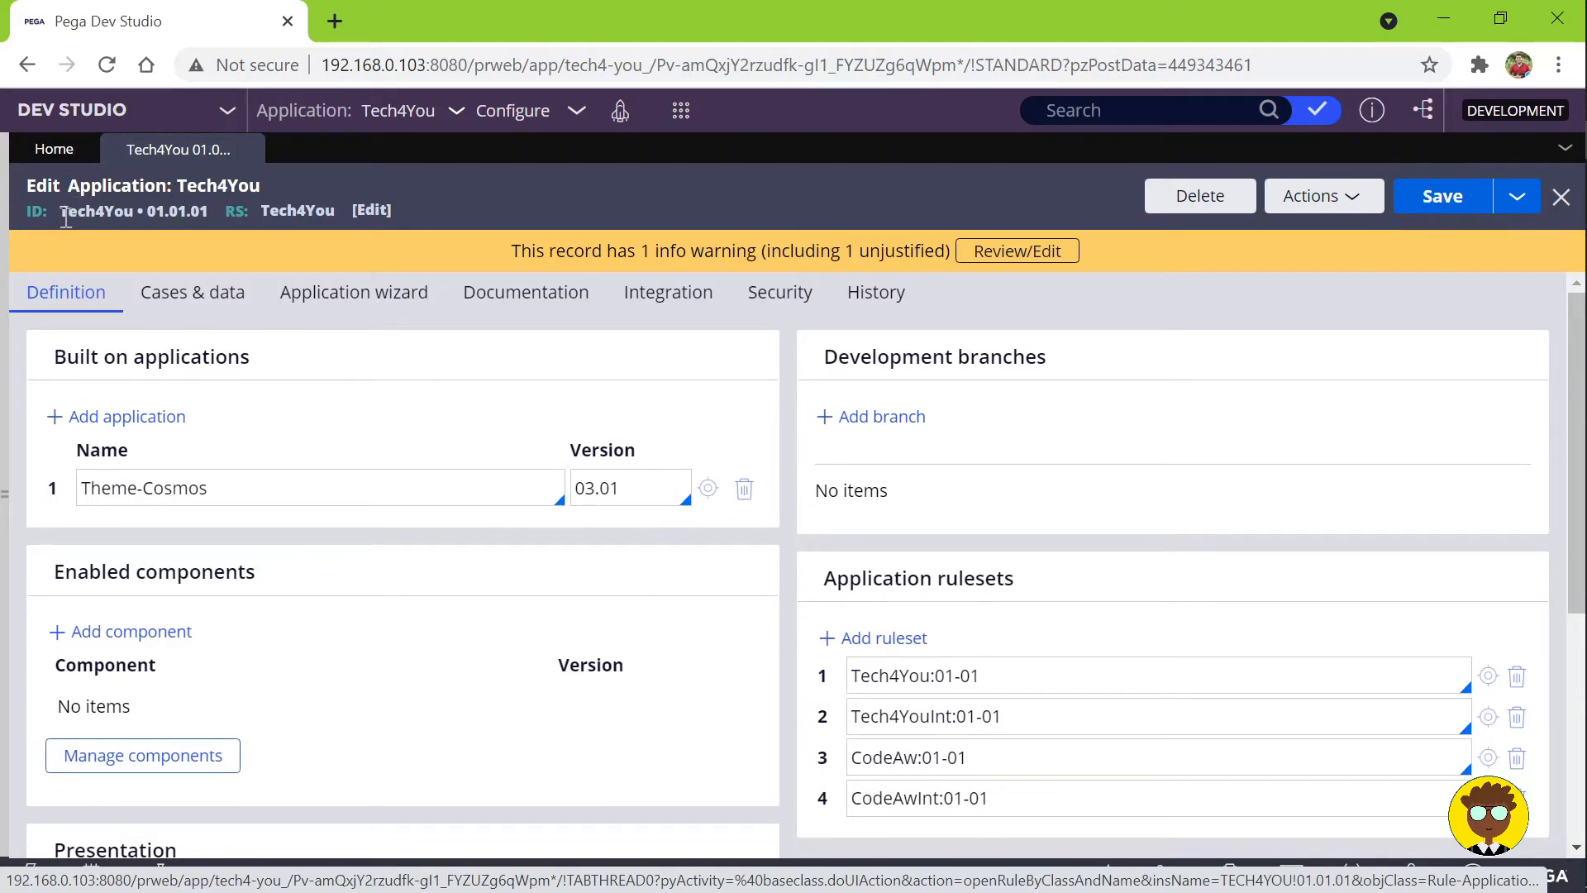
drag(65, 218, 121, 216)
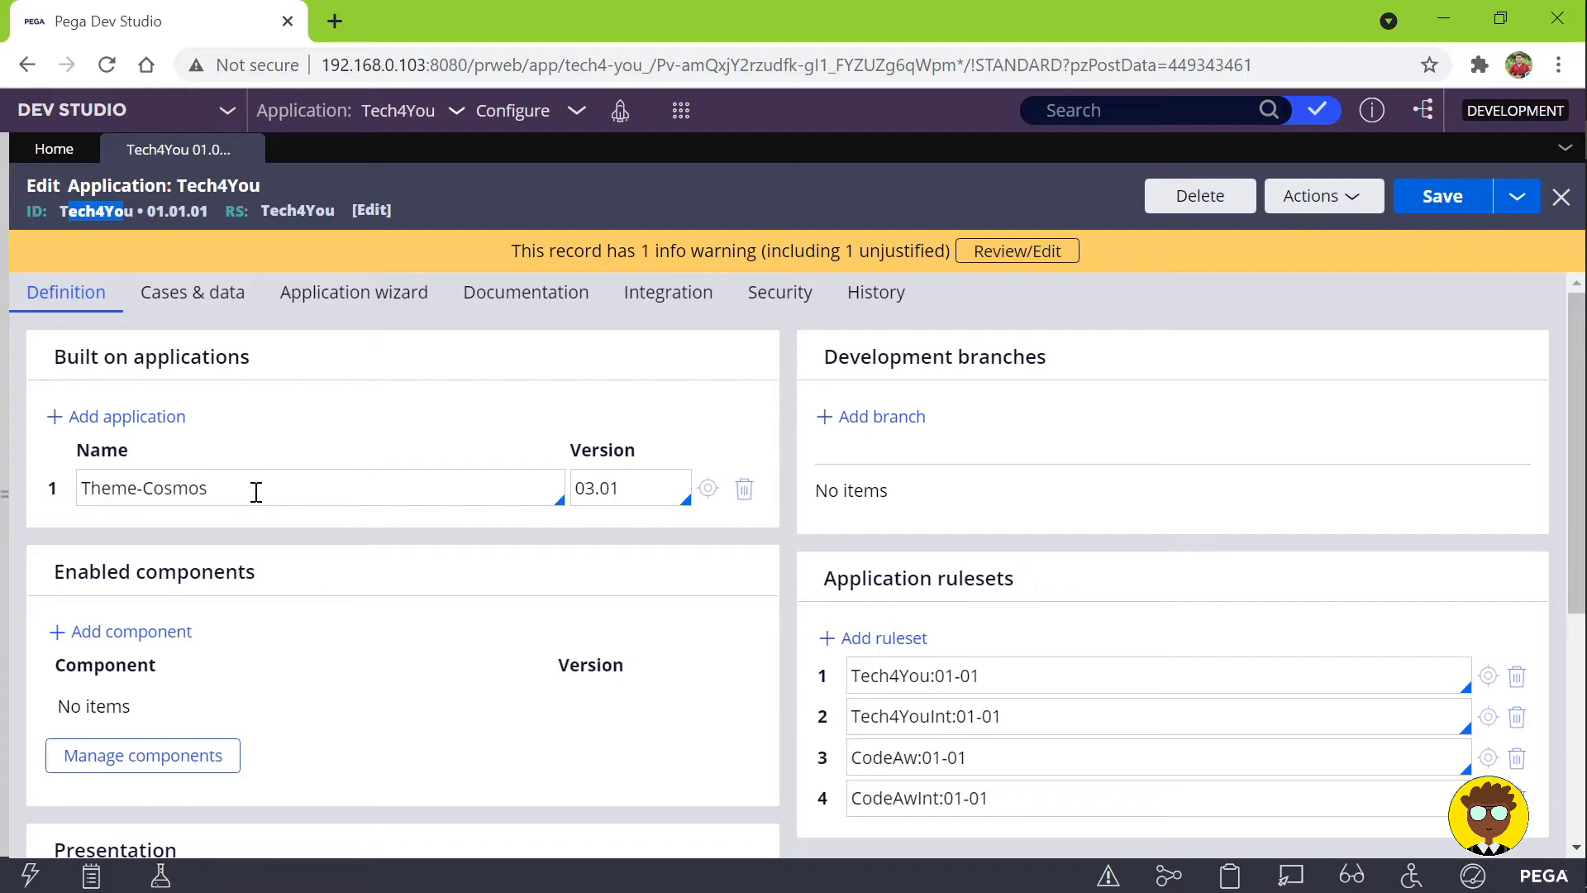
drag(256, 492, 90, 471)
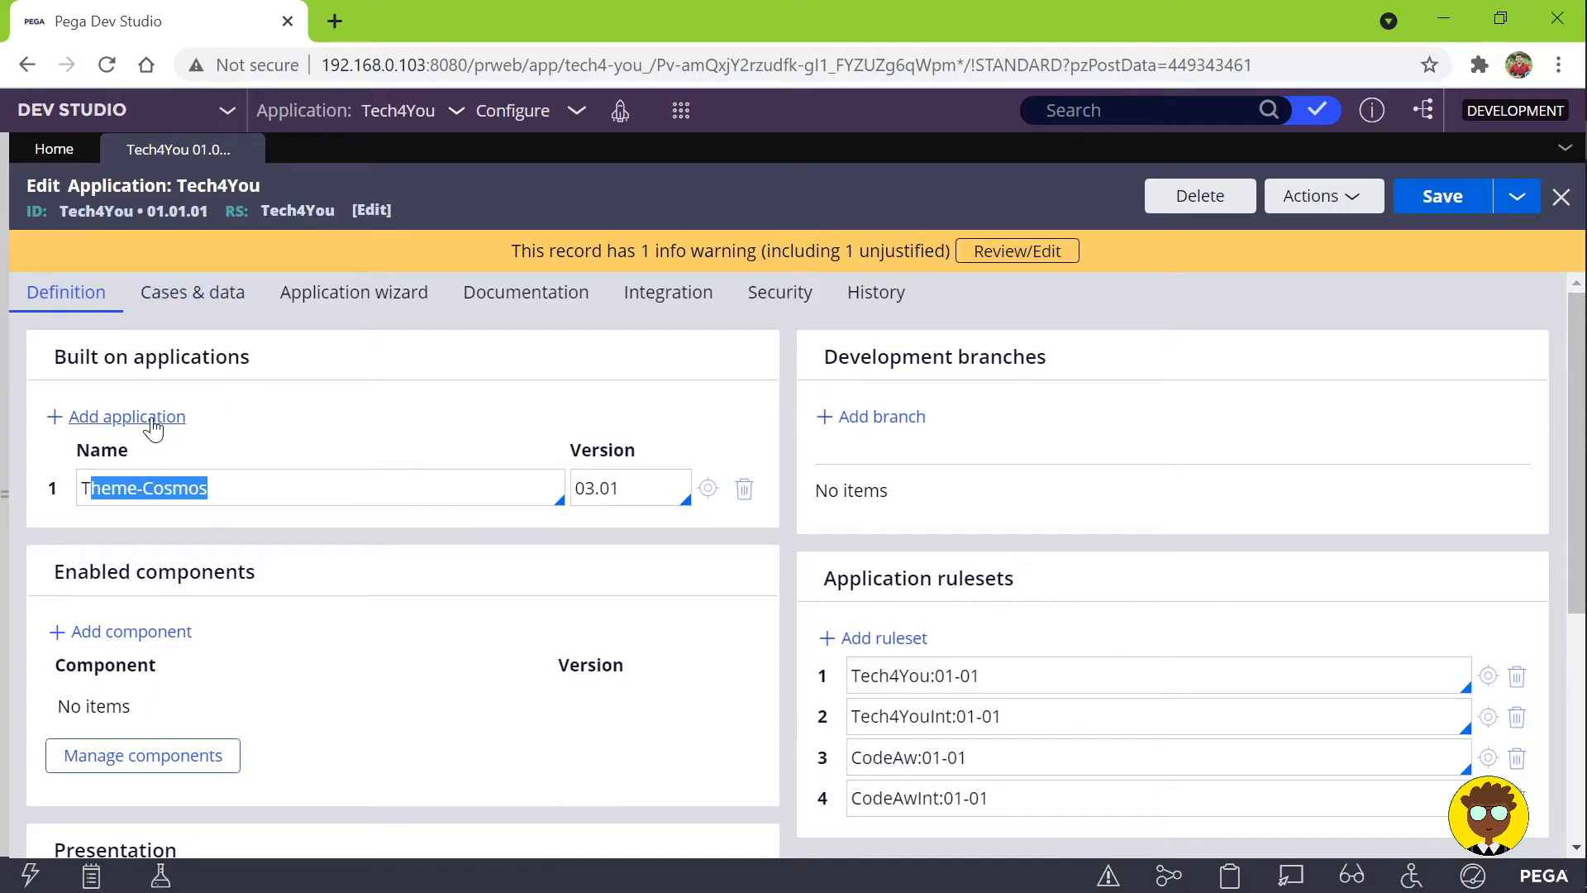
Step: Open the Theme-Cosmos application record, check which application it is built on and return to the Tech4You definition
click(708, 493)
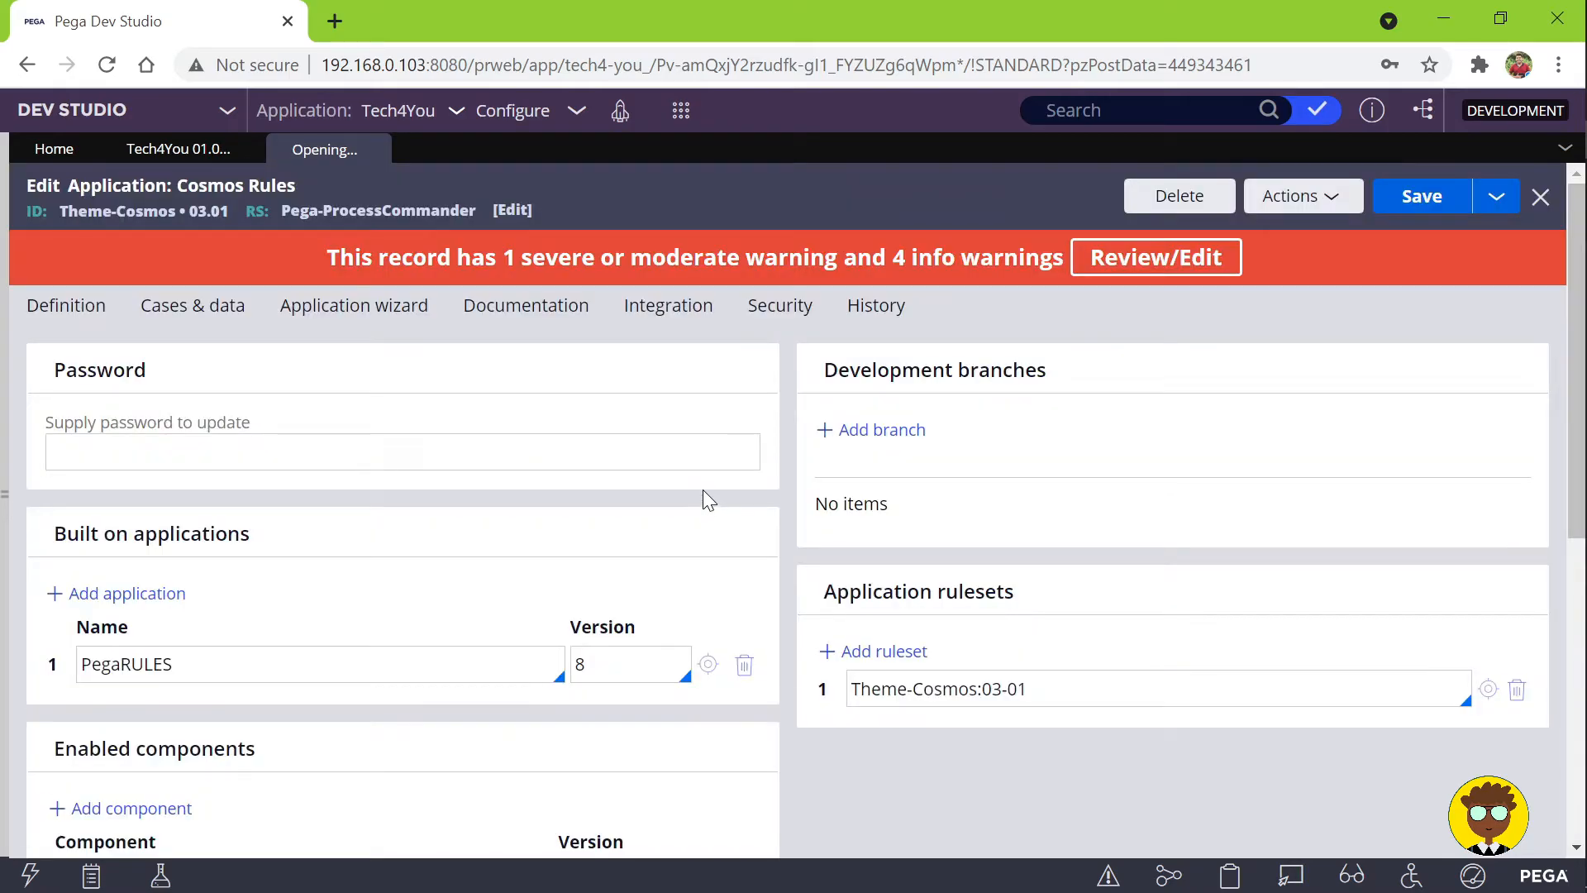
drag(254, 657, 79, 652)
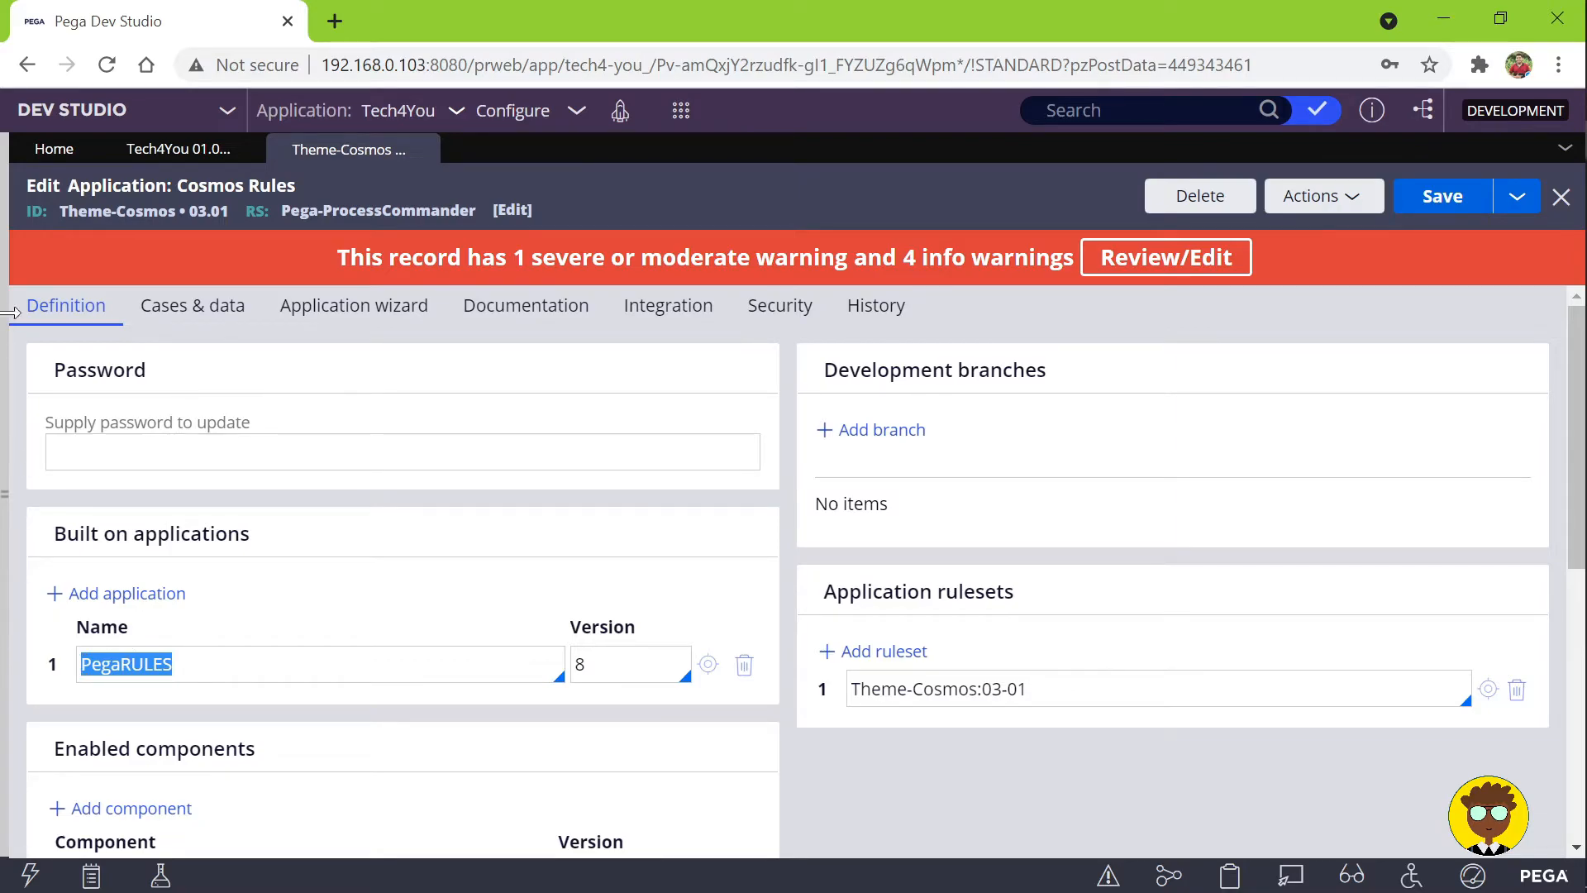
click(157, 151)
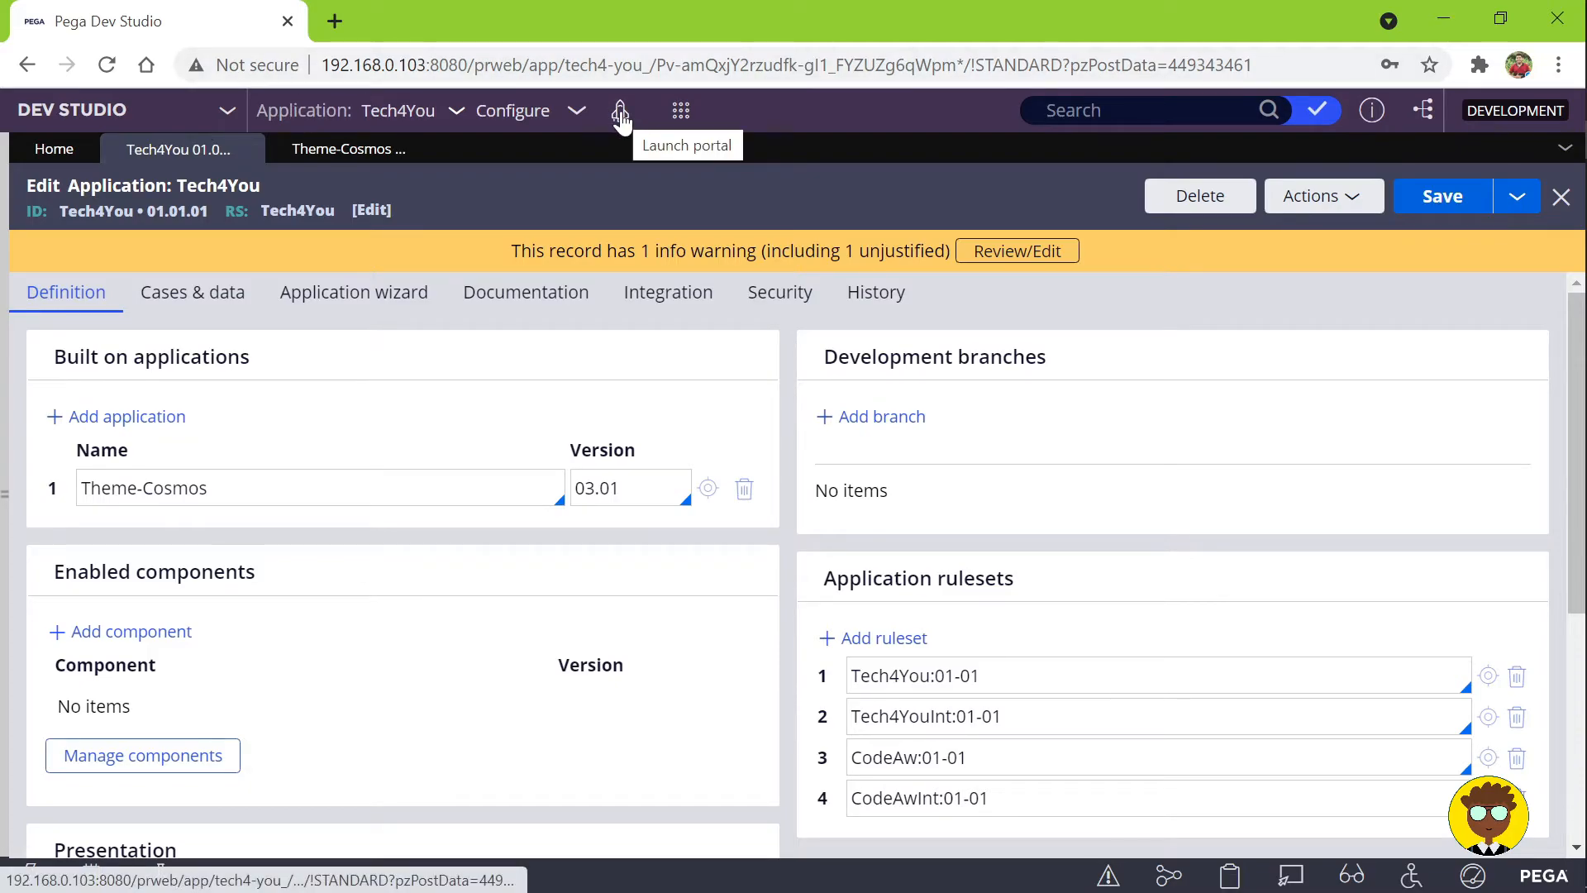
Step: Examine the application rulesets of Tech4You, comparing the first ruleset's name and version with the application's name
scroll(462, 582, down, 5)
scroll(956, 439, up, 2)
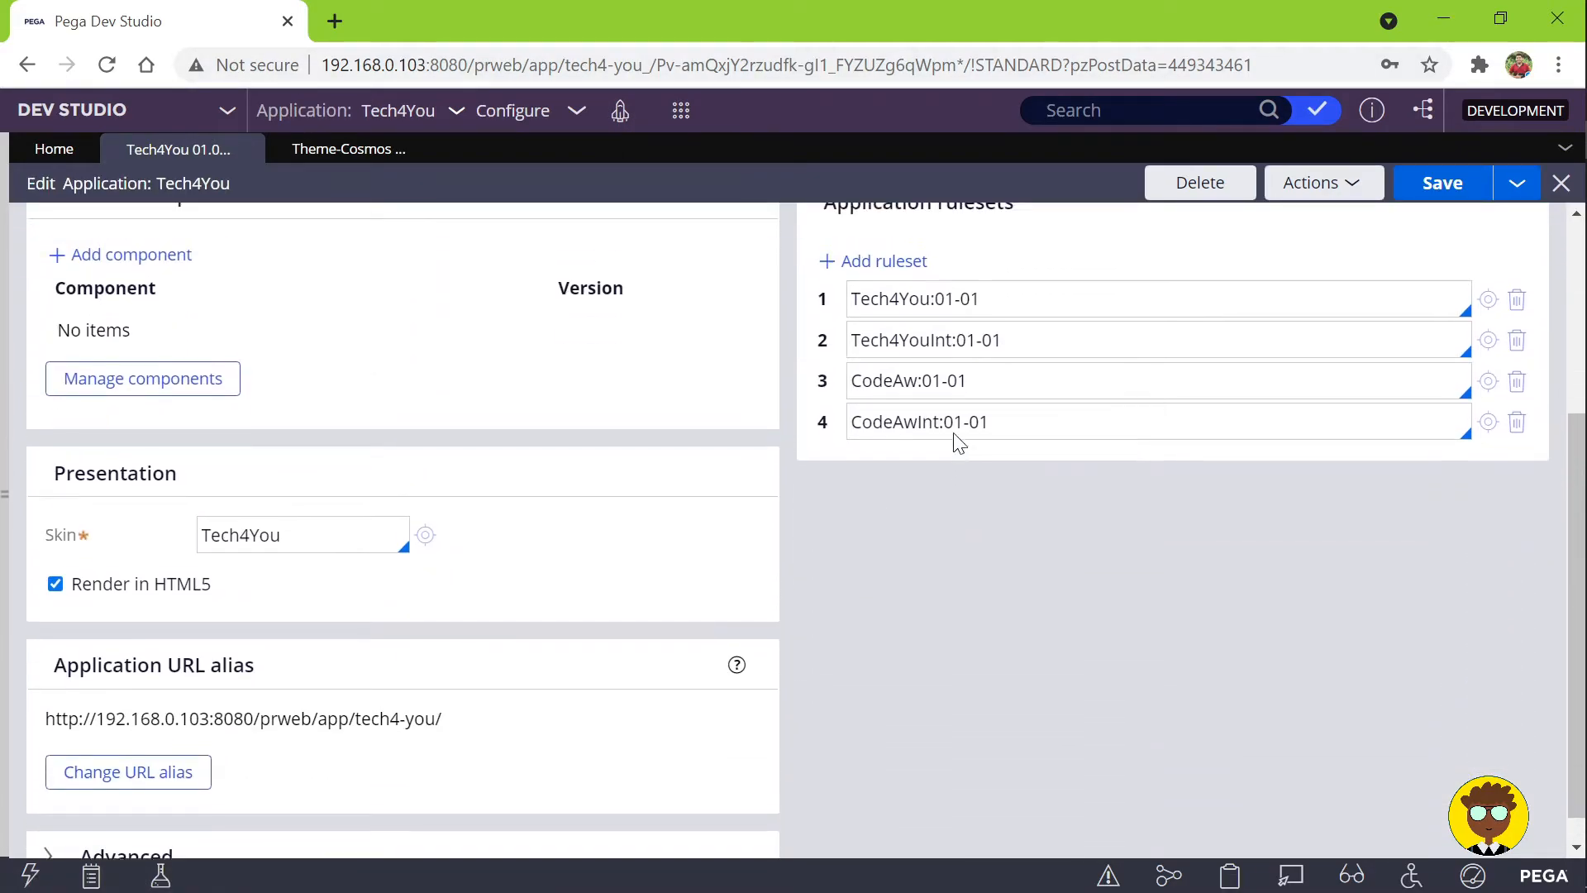
drag(1091, 391, 960, 392)
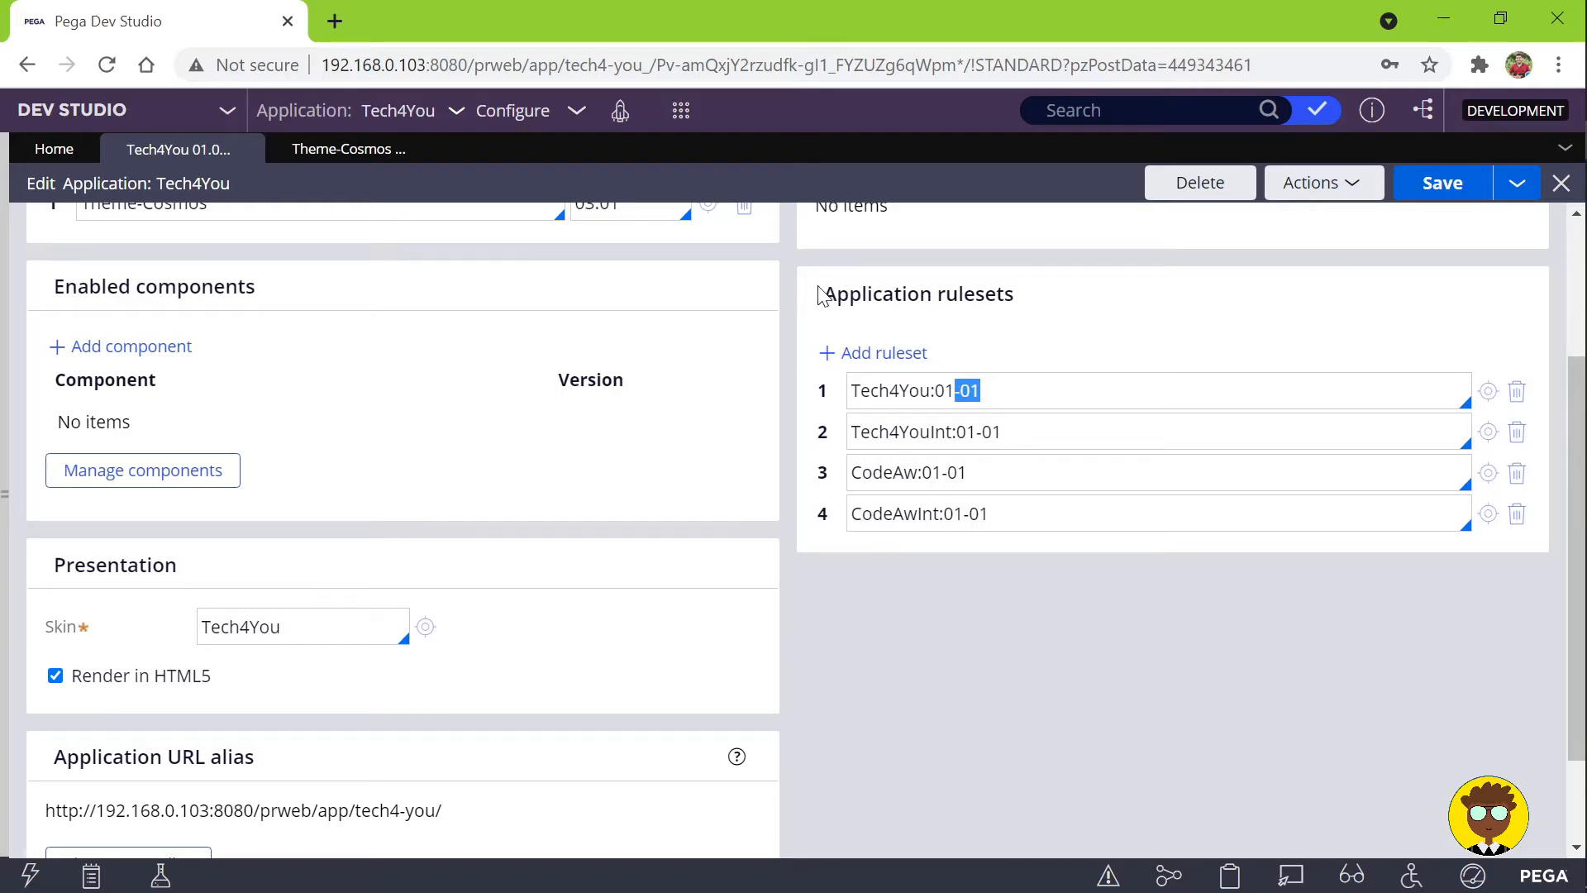
drag(818, 294, 1073, 305)
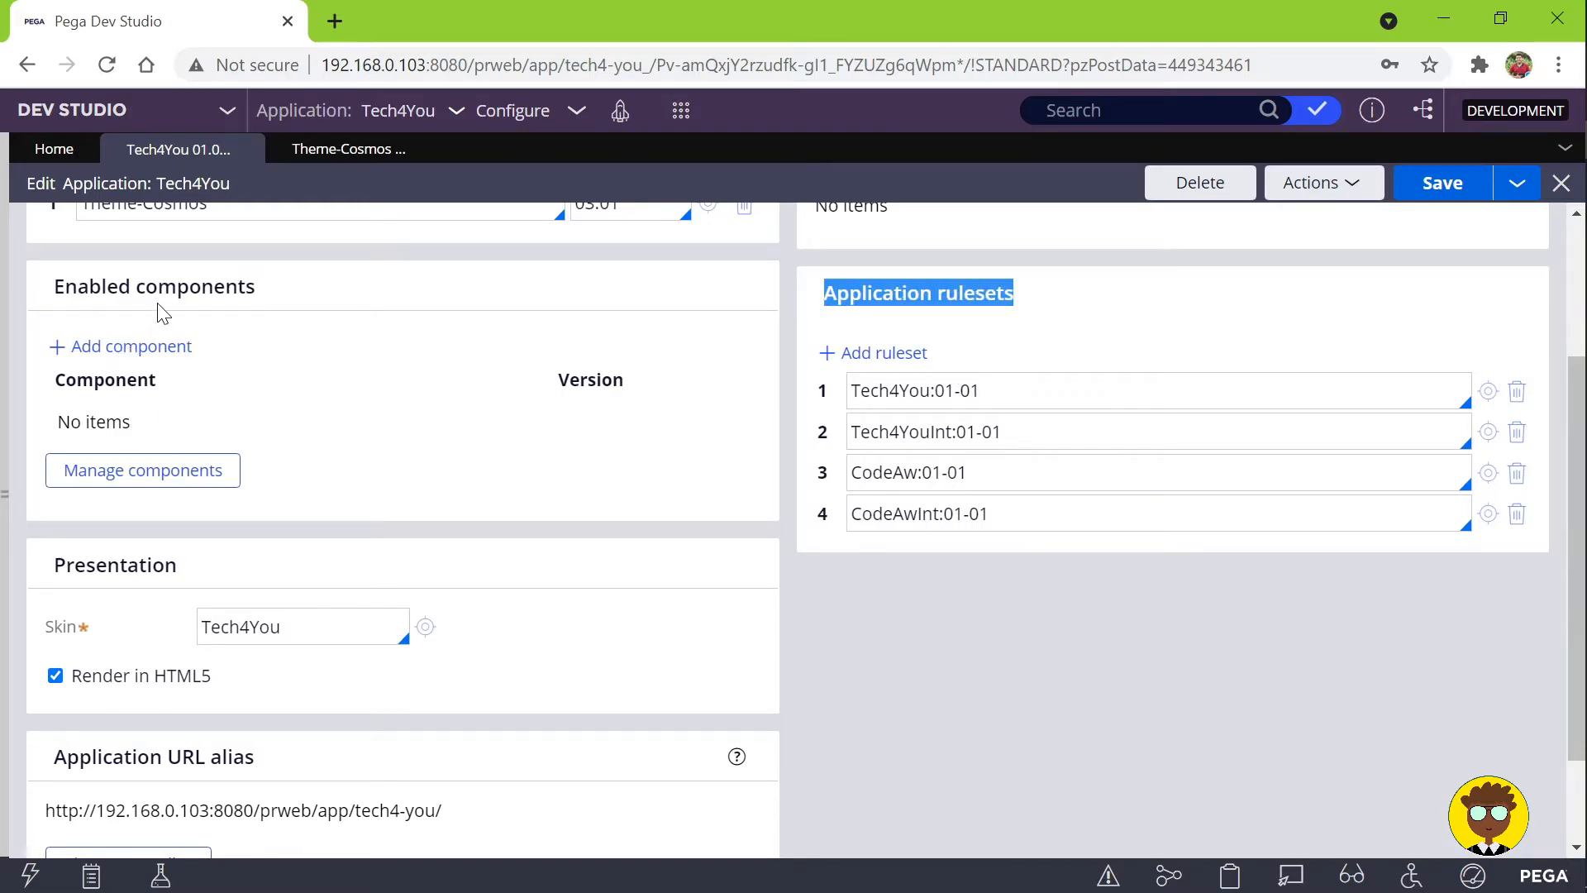
scroll(200, 488, up, 3)
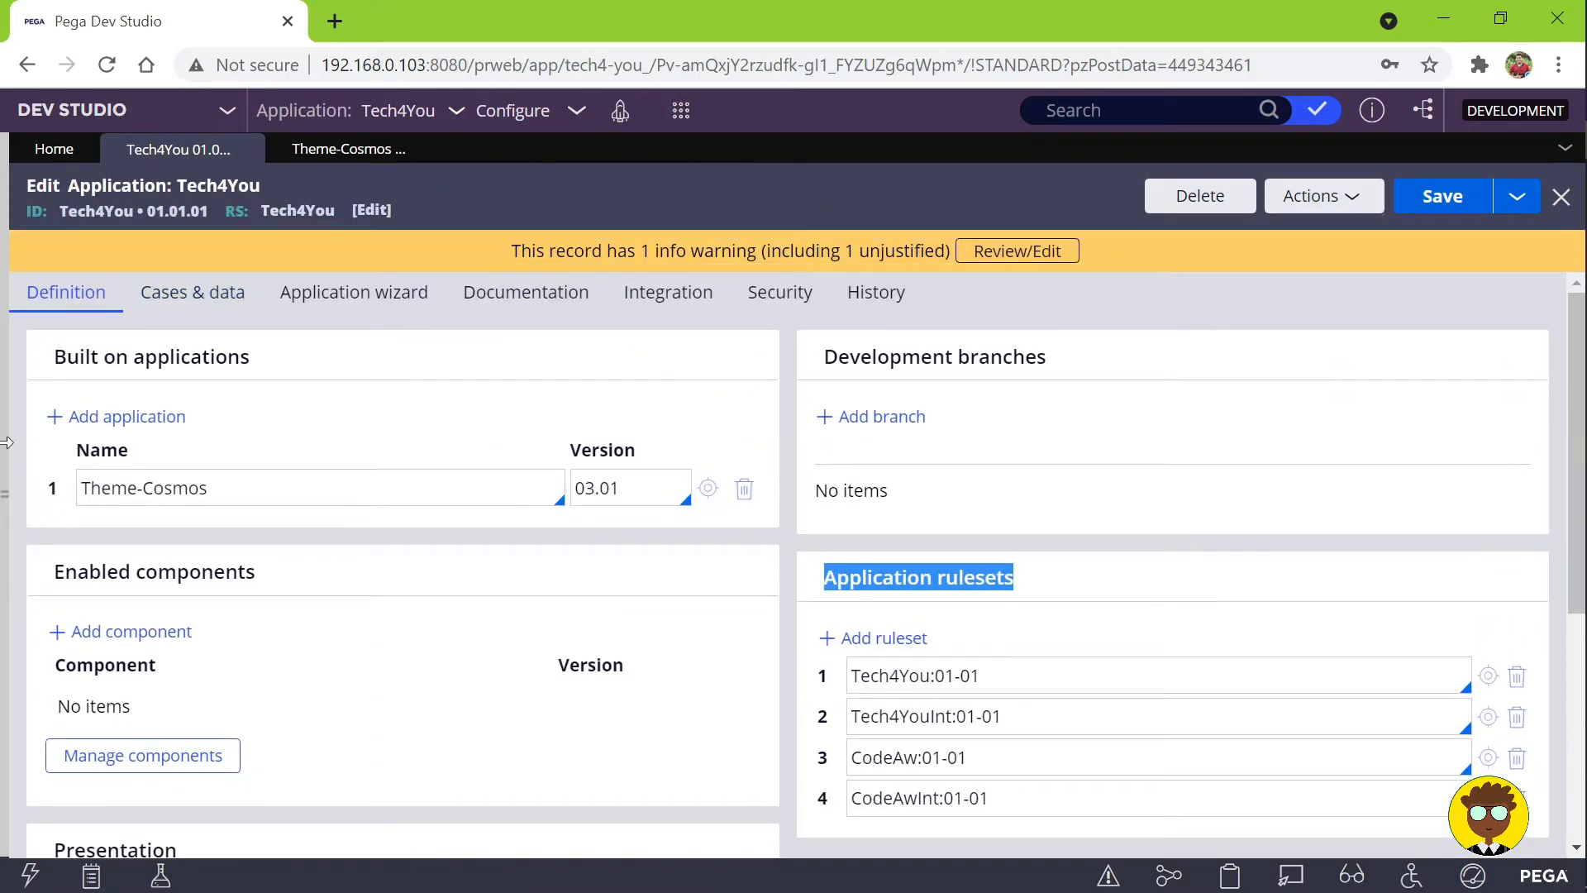
scroll(1002, 545, down, 3)
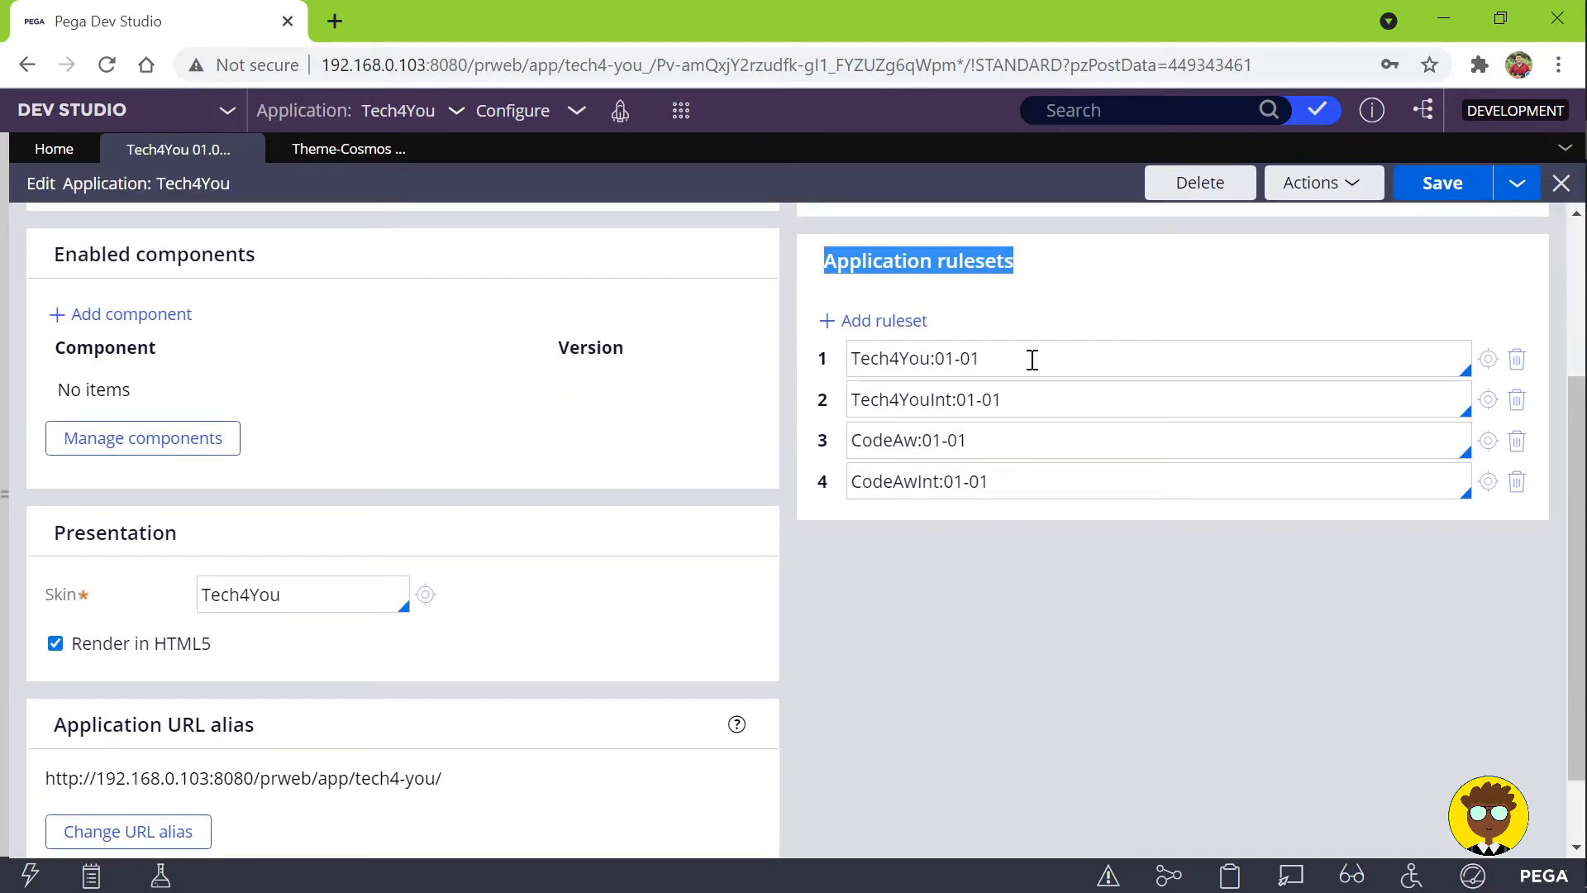
double_click(1032, 359)
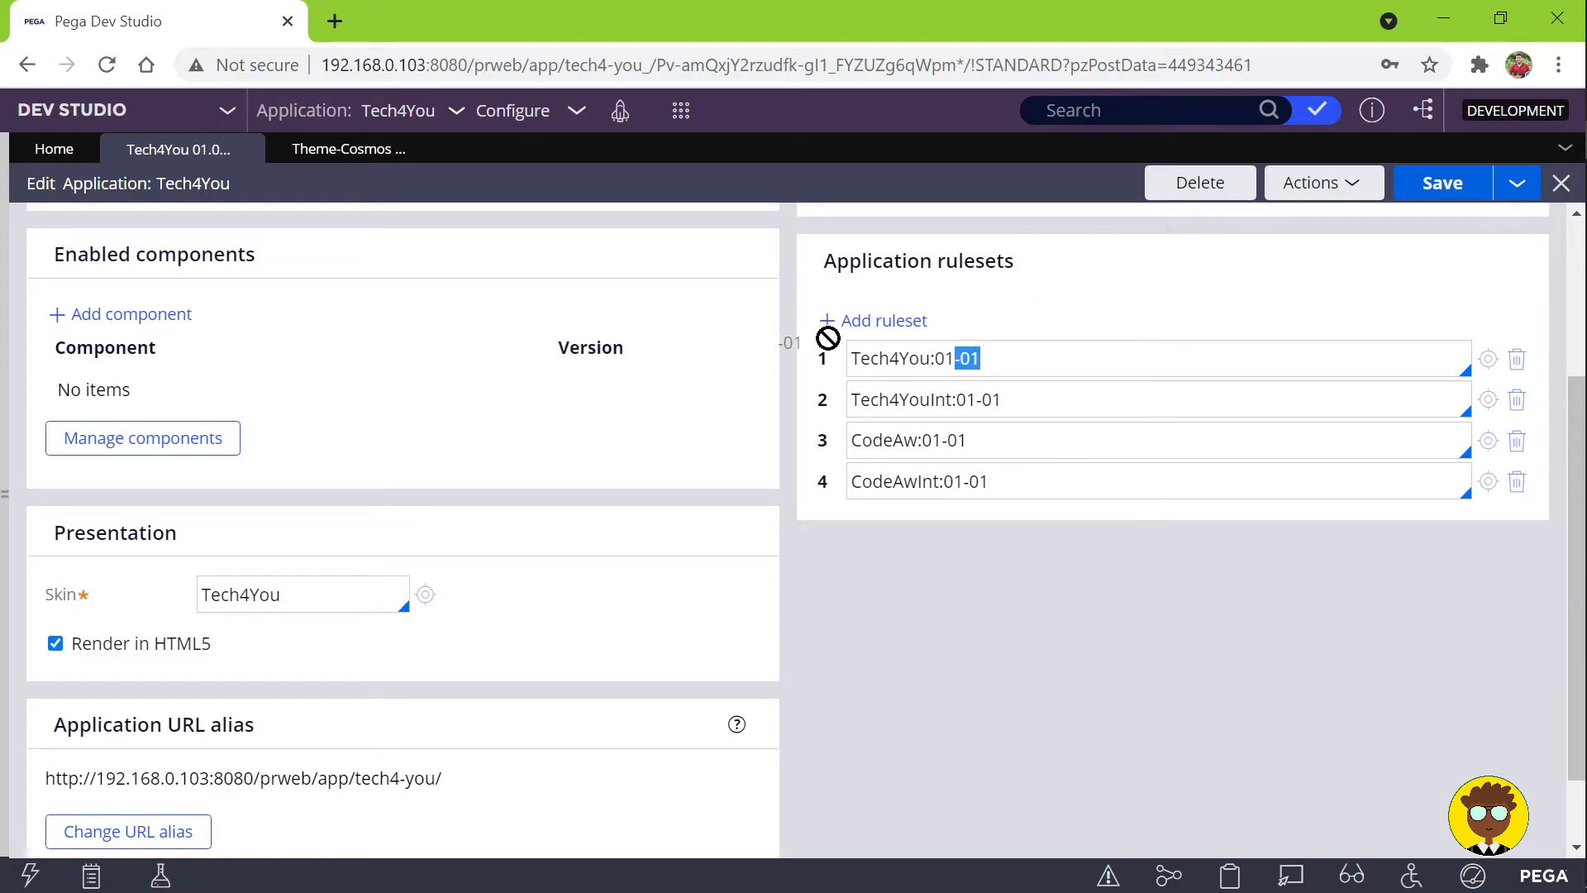
double_click(903, 358)
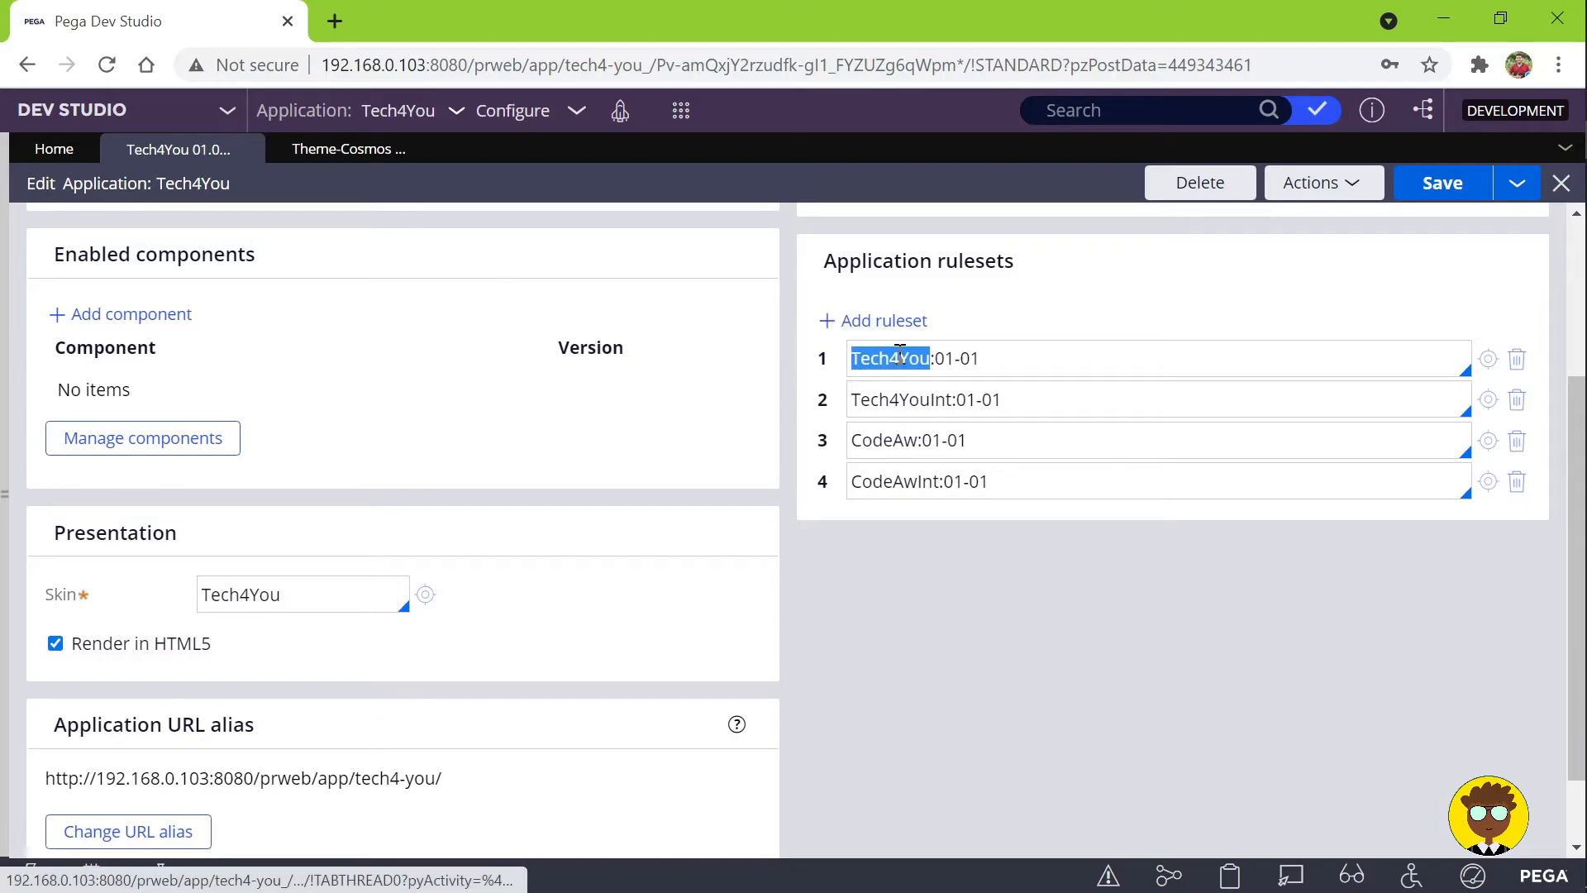
scroll(370, 303, up, 3)
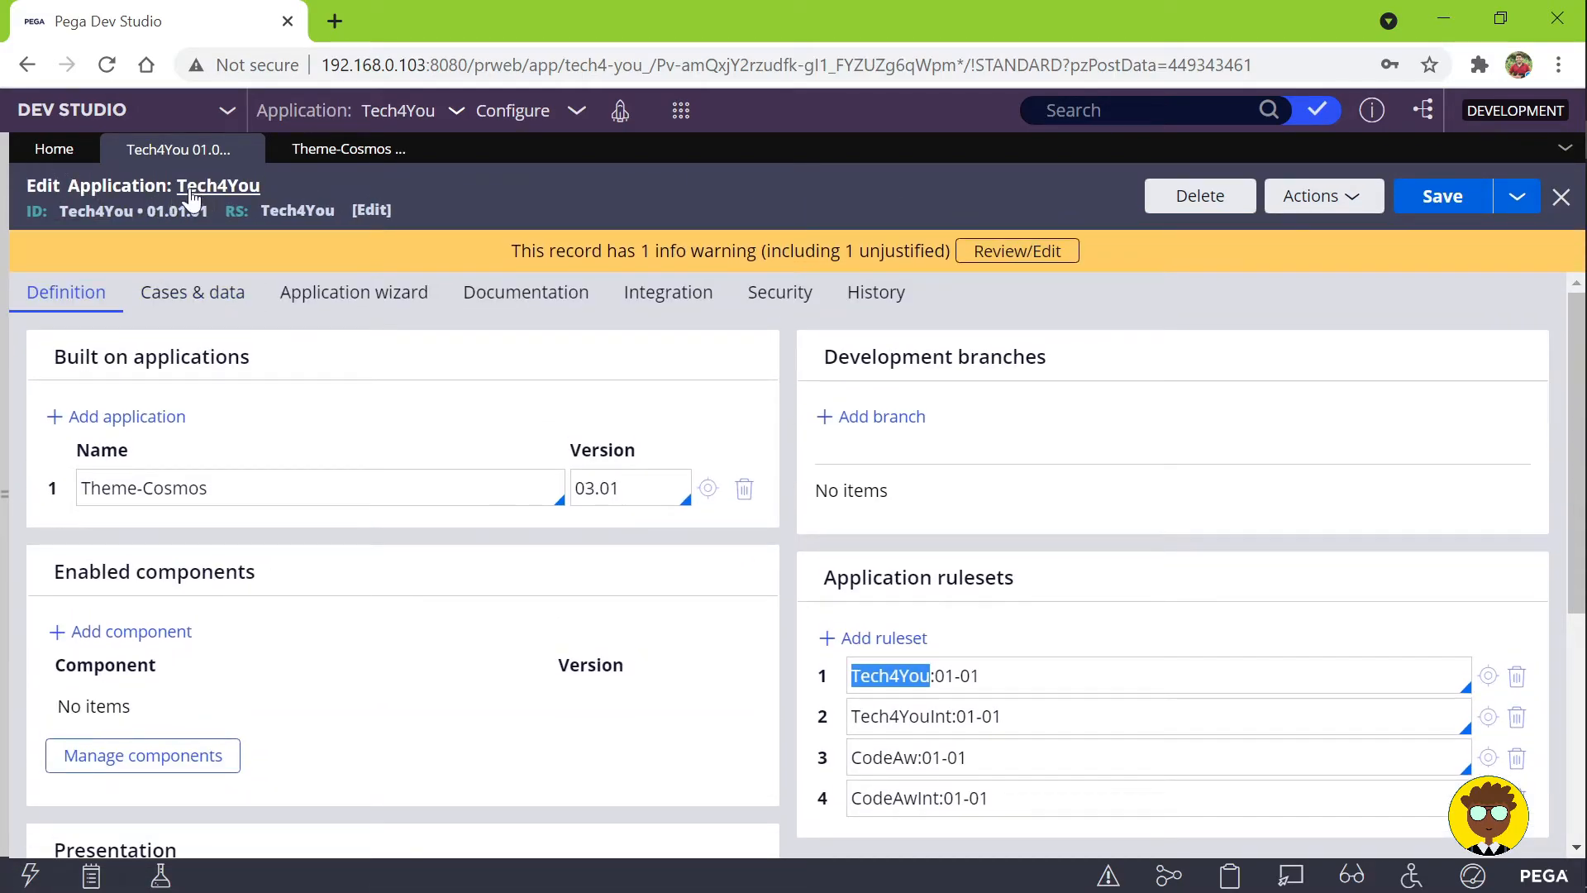
scroll(622, 466, down, 4)
scroll(848, 314, up, 5)
double_click(931, 683)
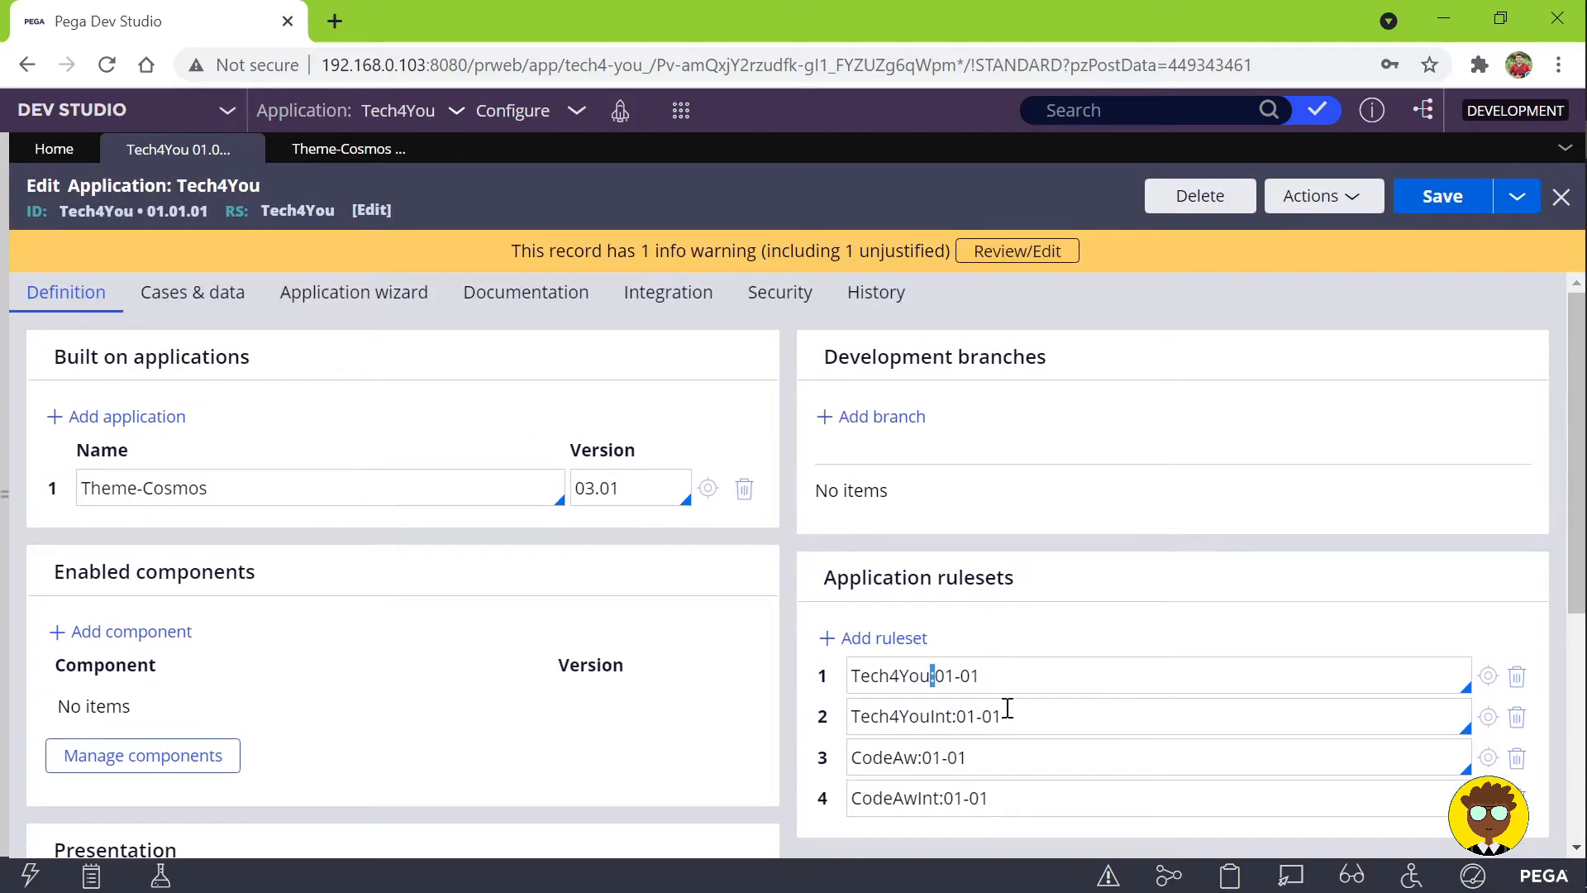
Step: Examine the second application ruleset, Tech4YouInt, focusing on its Int suffix and version
drag(1003, 715, 848, 717)
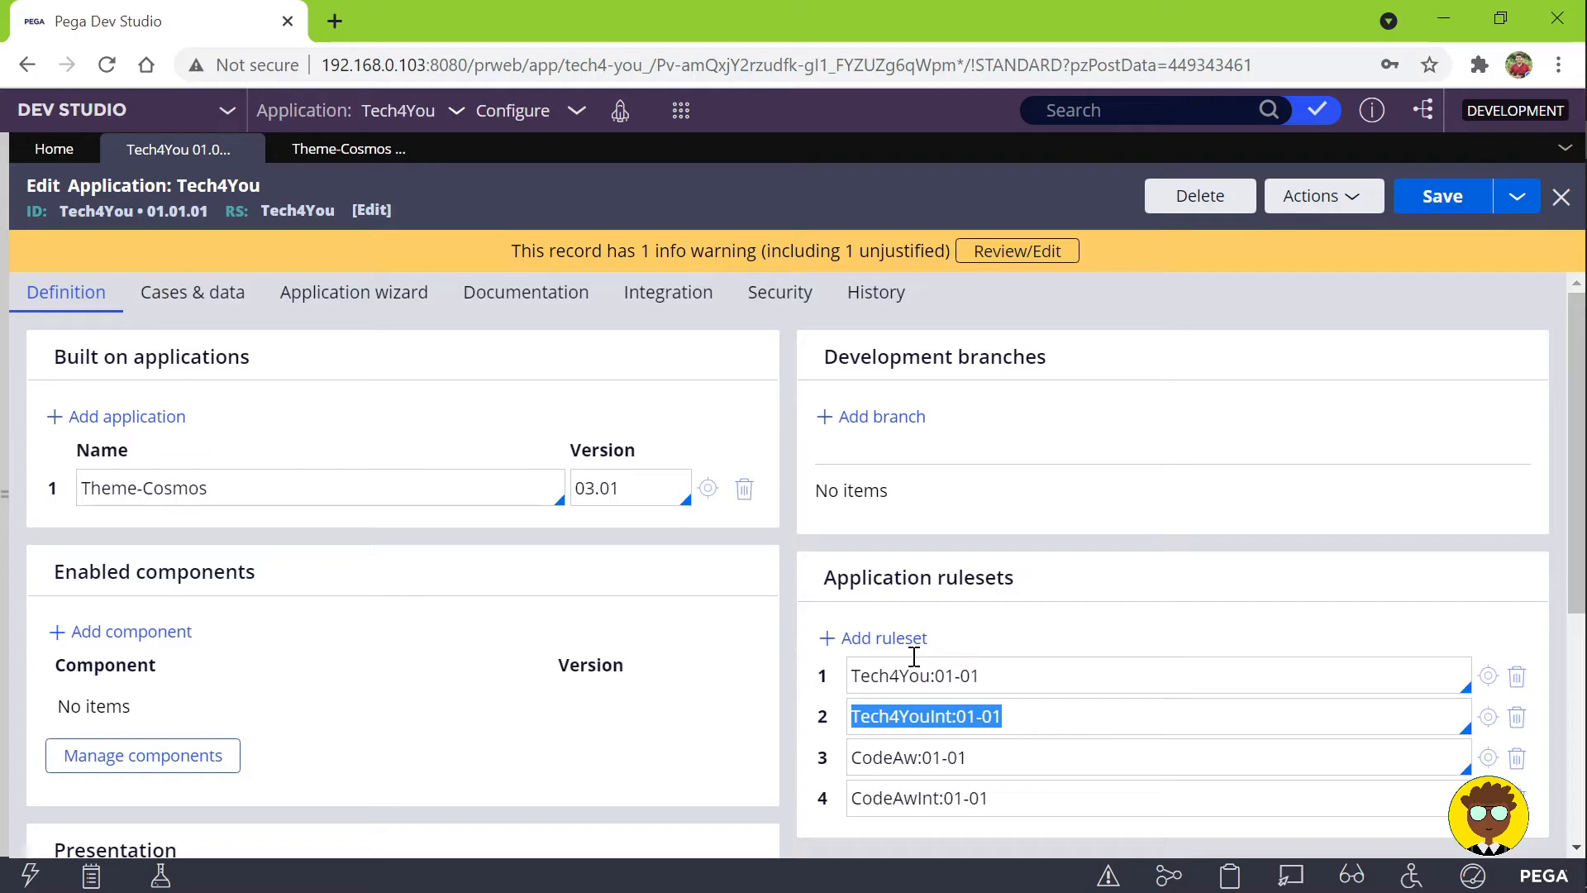
drag(930, 716, 949, 716)
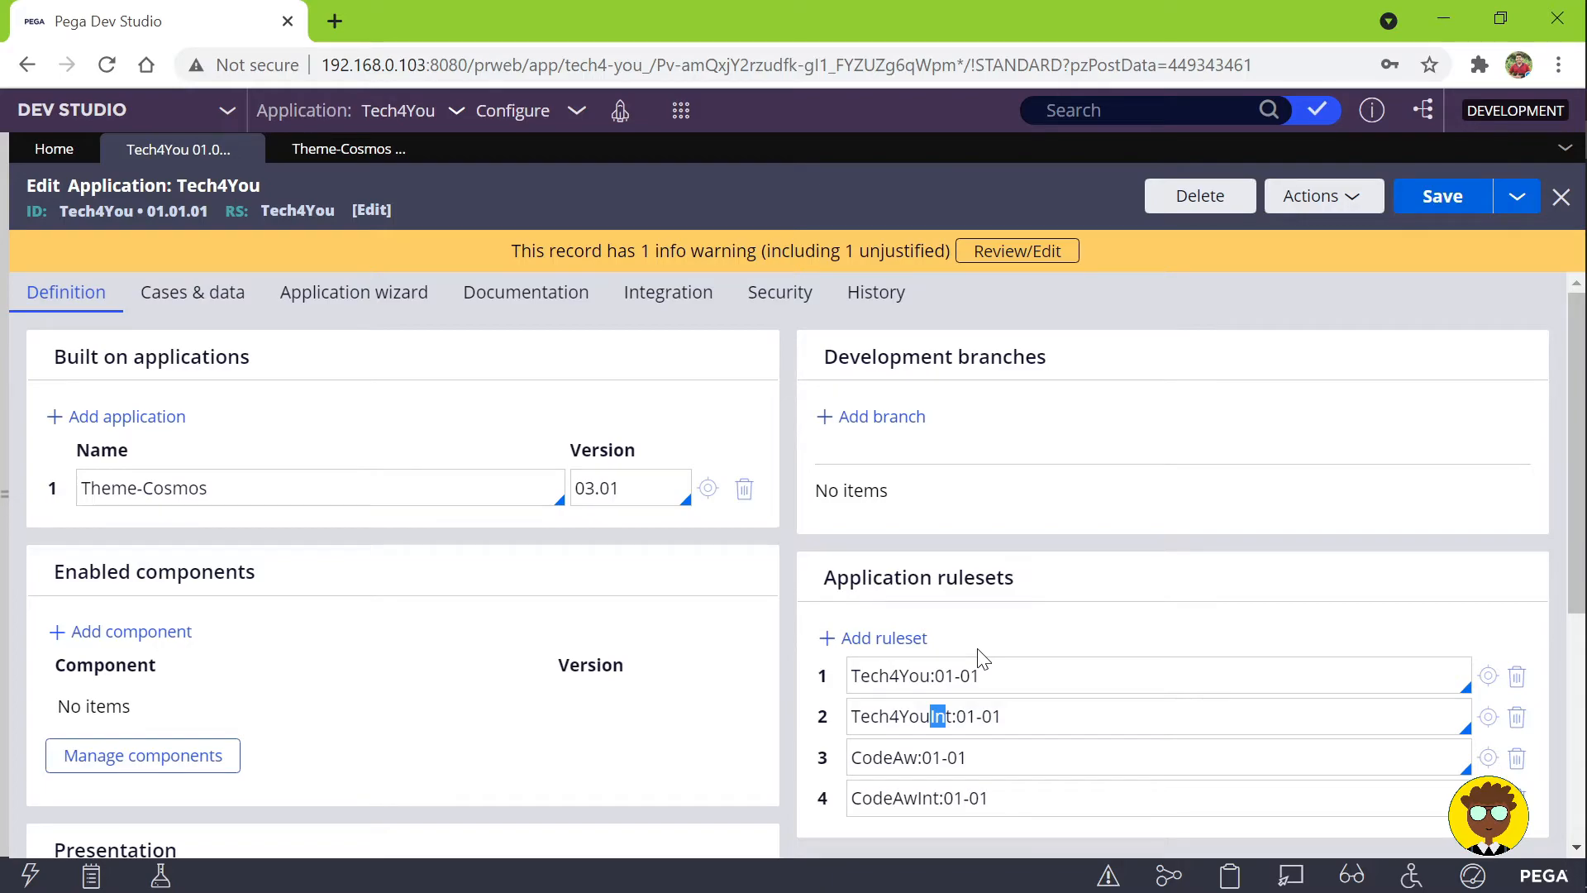
drag(1045, 724, 821, 714)
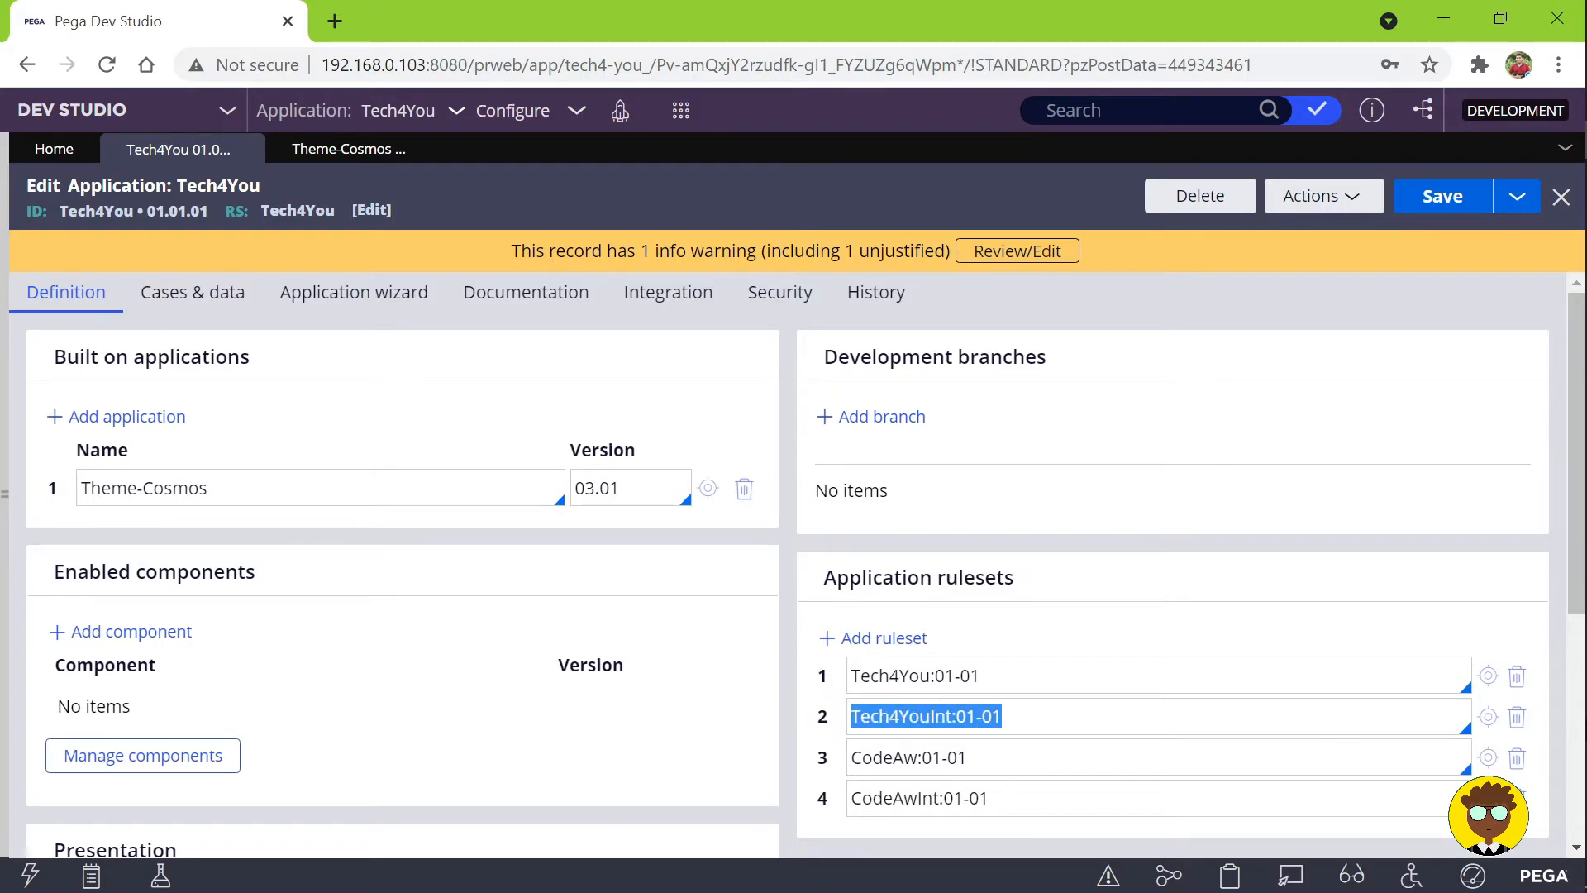
Step: Open the Tech4You ruleset, check its version and description, list all of that version's rules and return to the application definition
click(1487, 675)
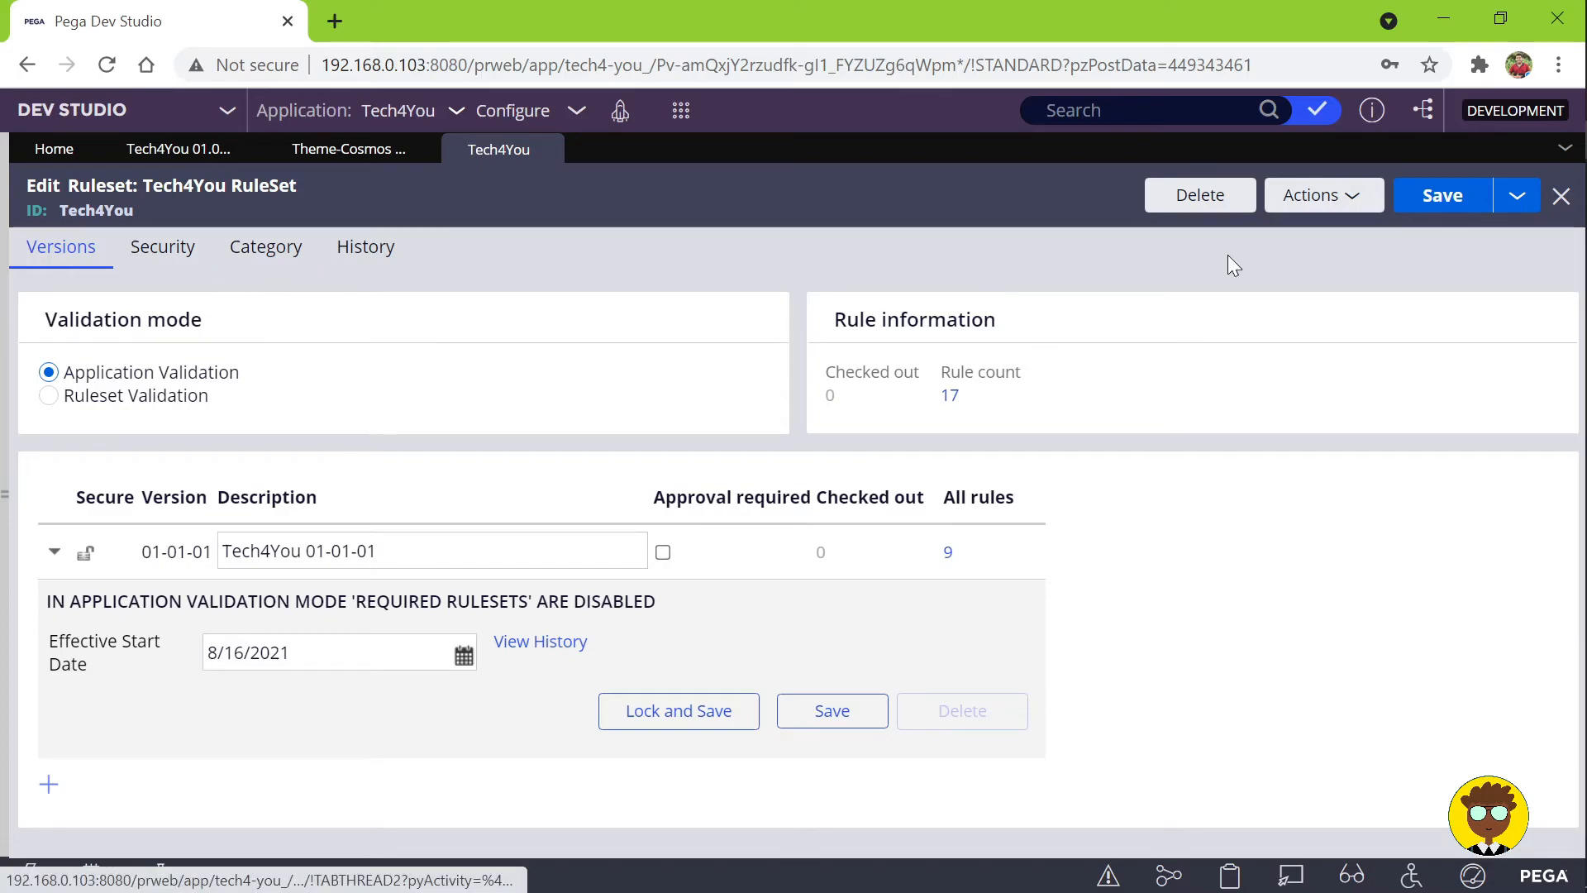
drag(151, 551, 215, 555)
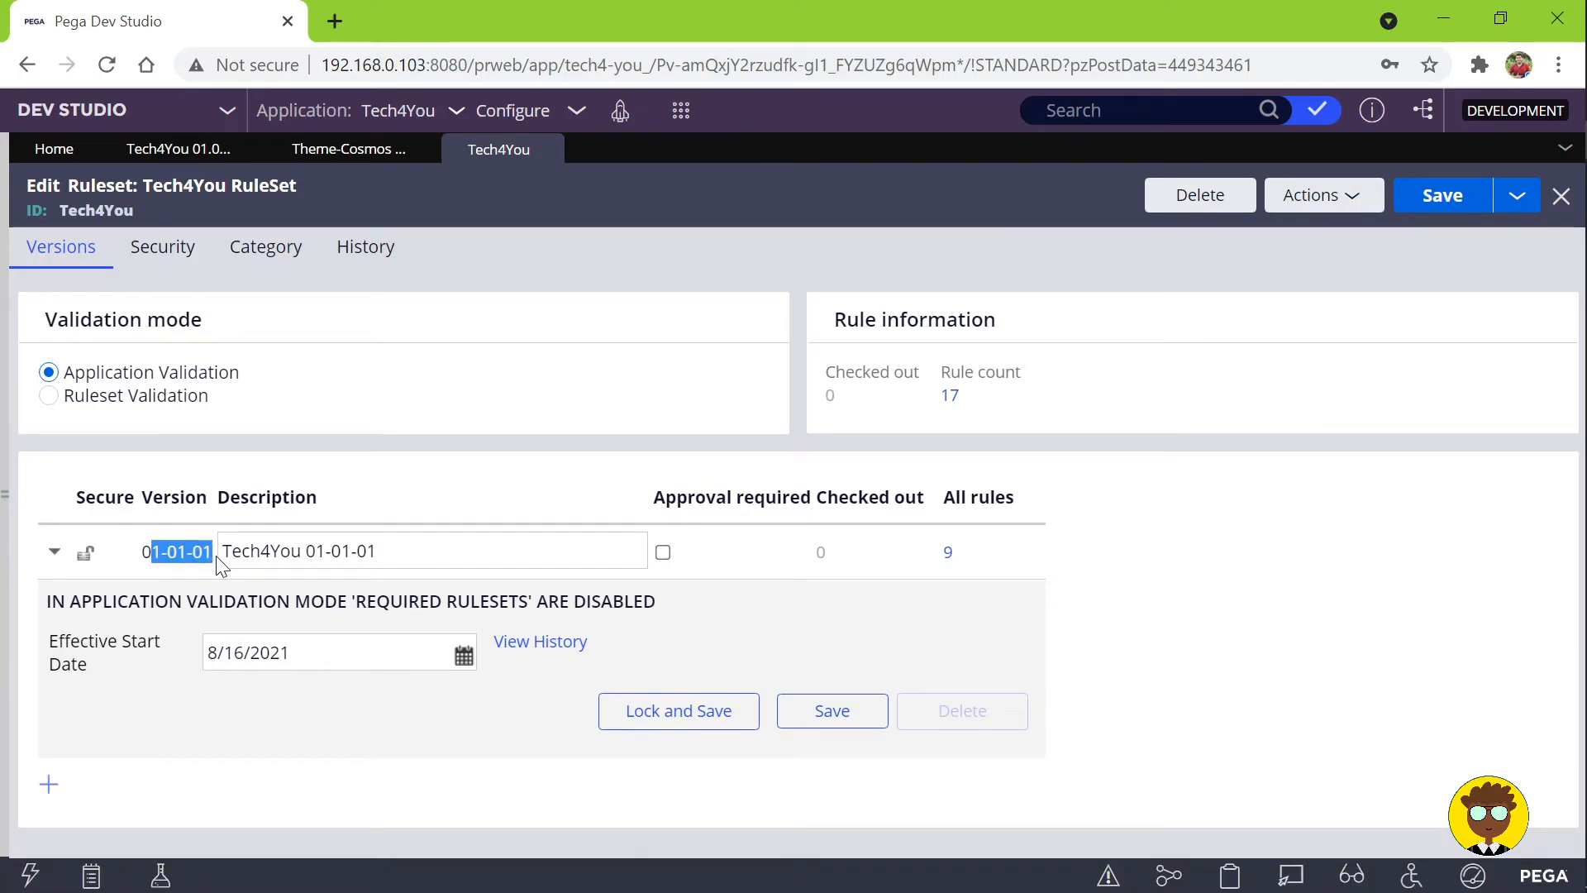
click(464, 552)
drag(465, 552, 270, 551)
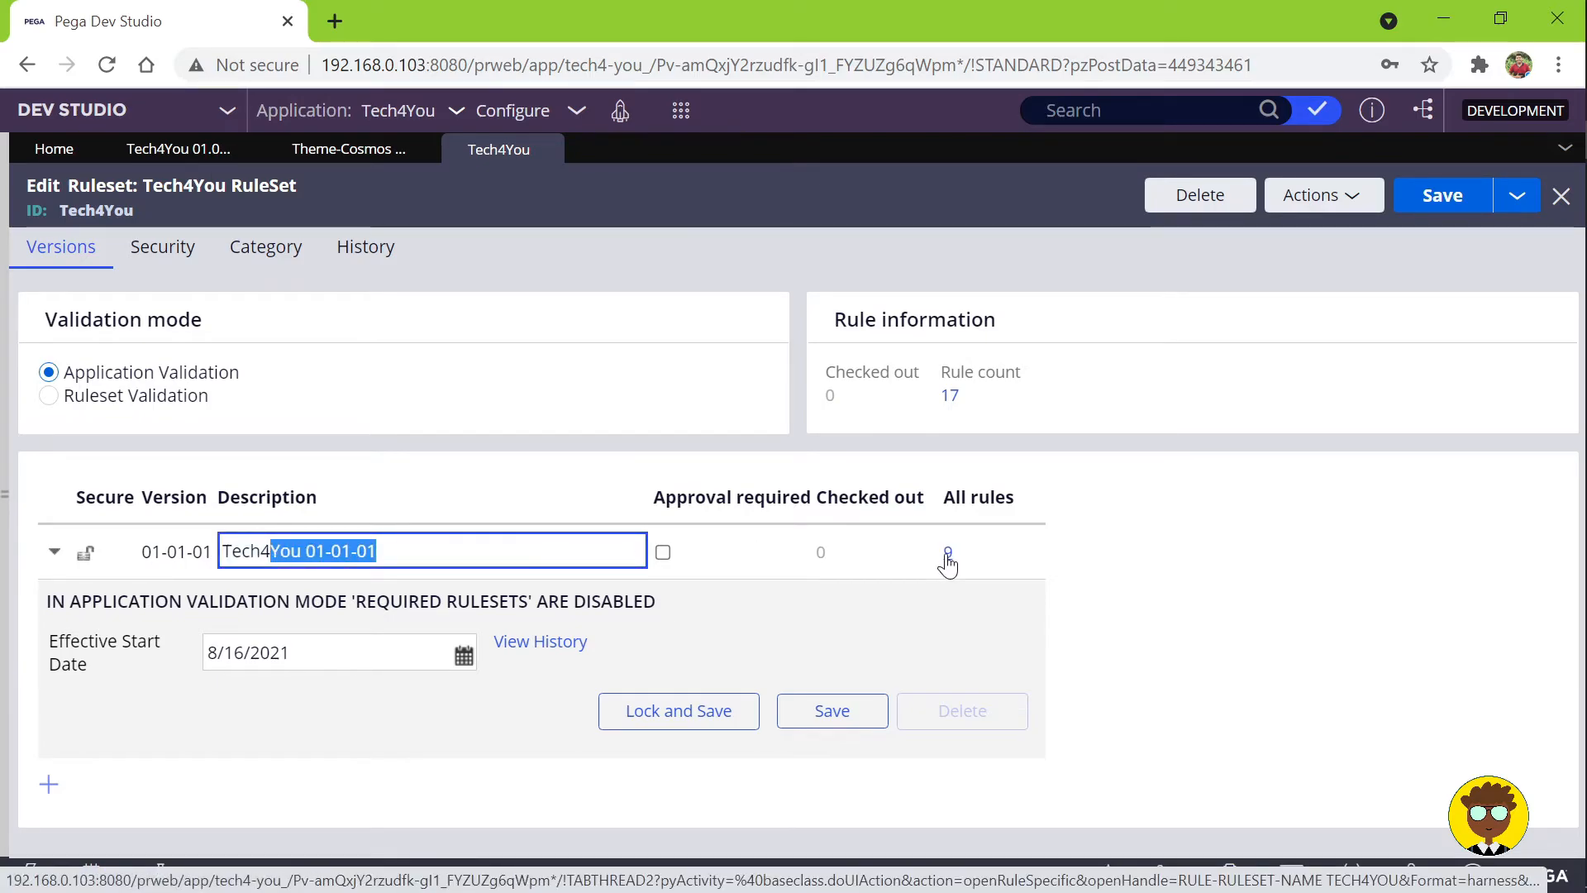
click(947, 552)
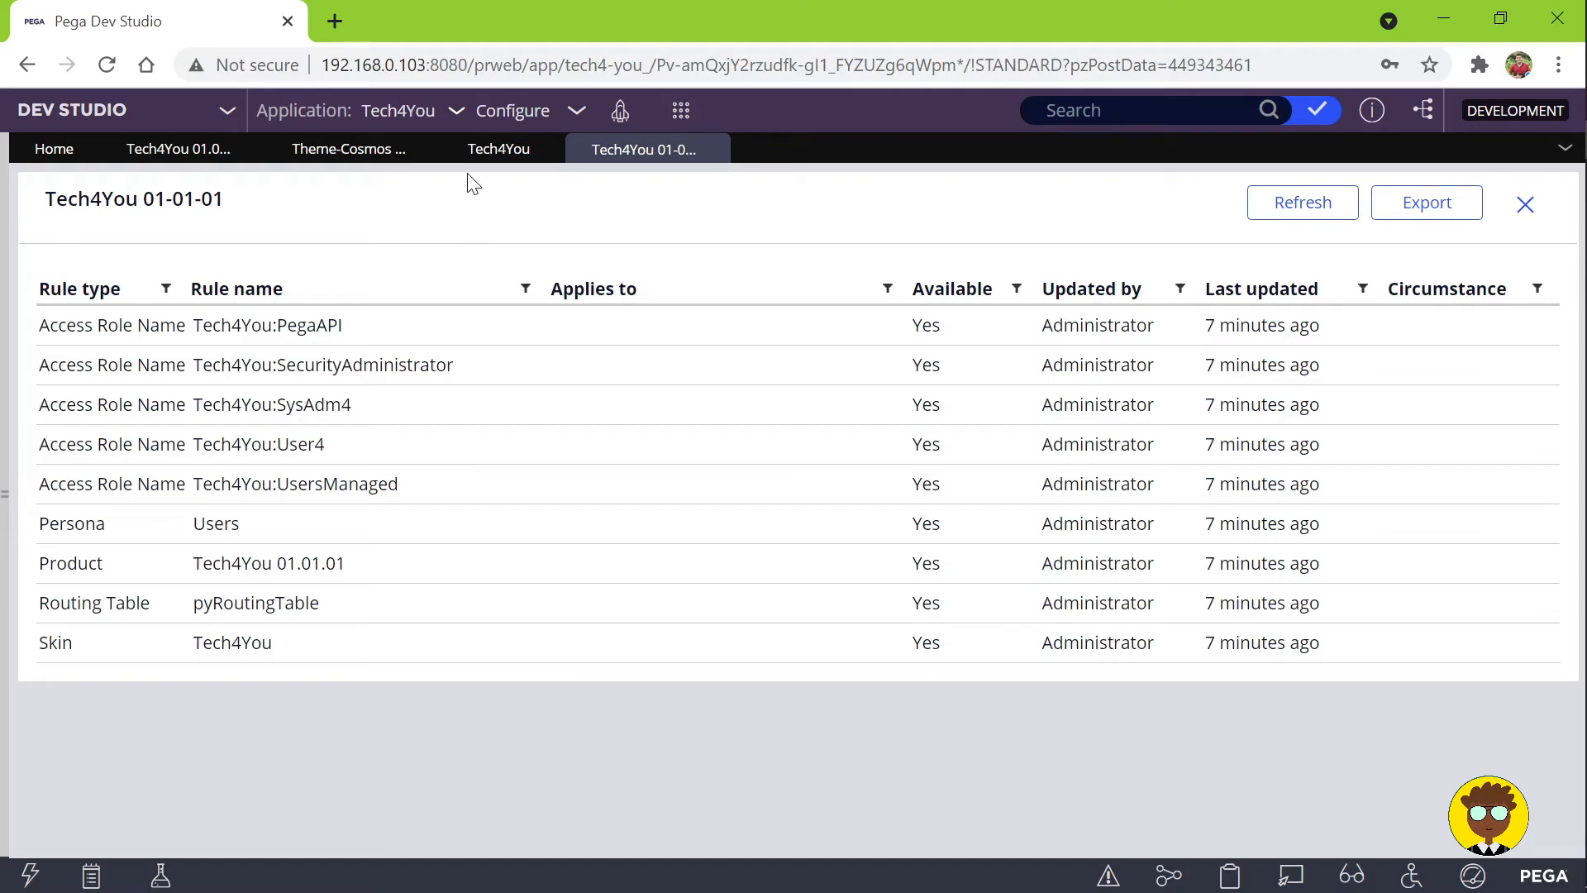
click(497, 152)
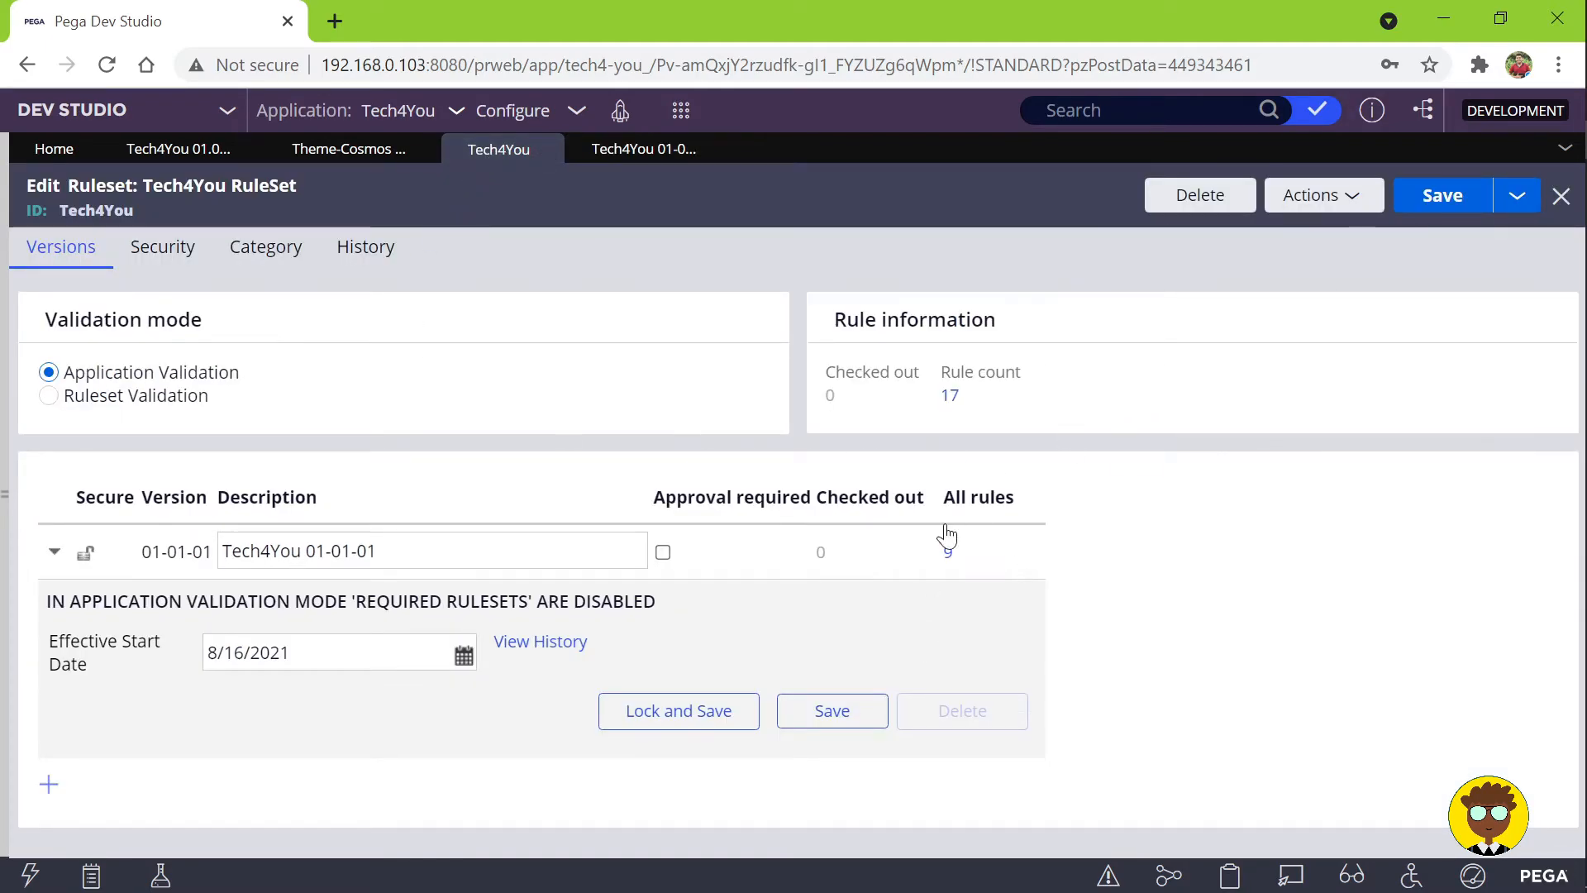
click(351, 151)
click(159, 152)
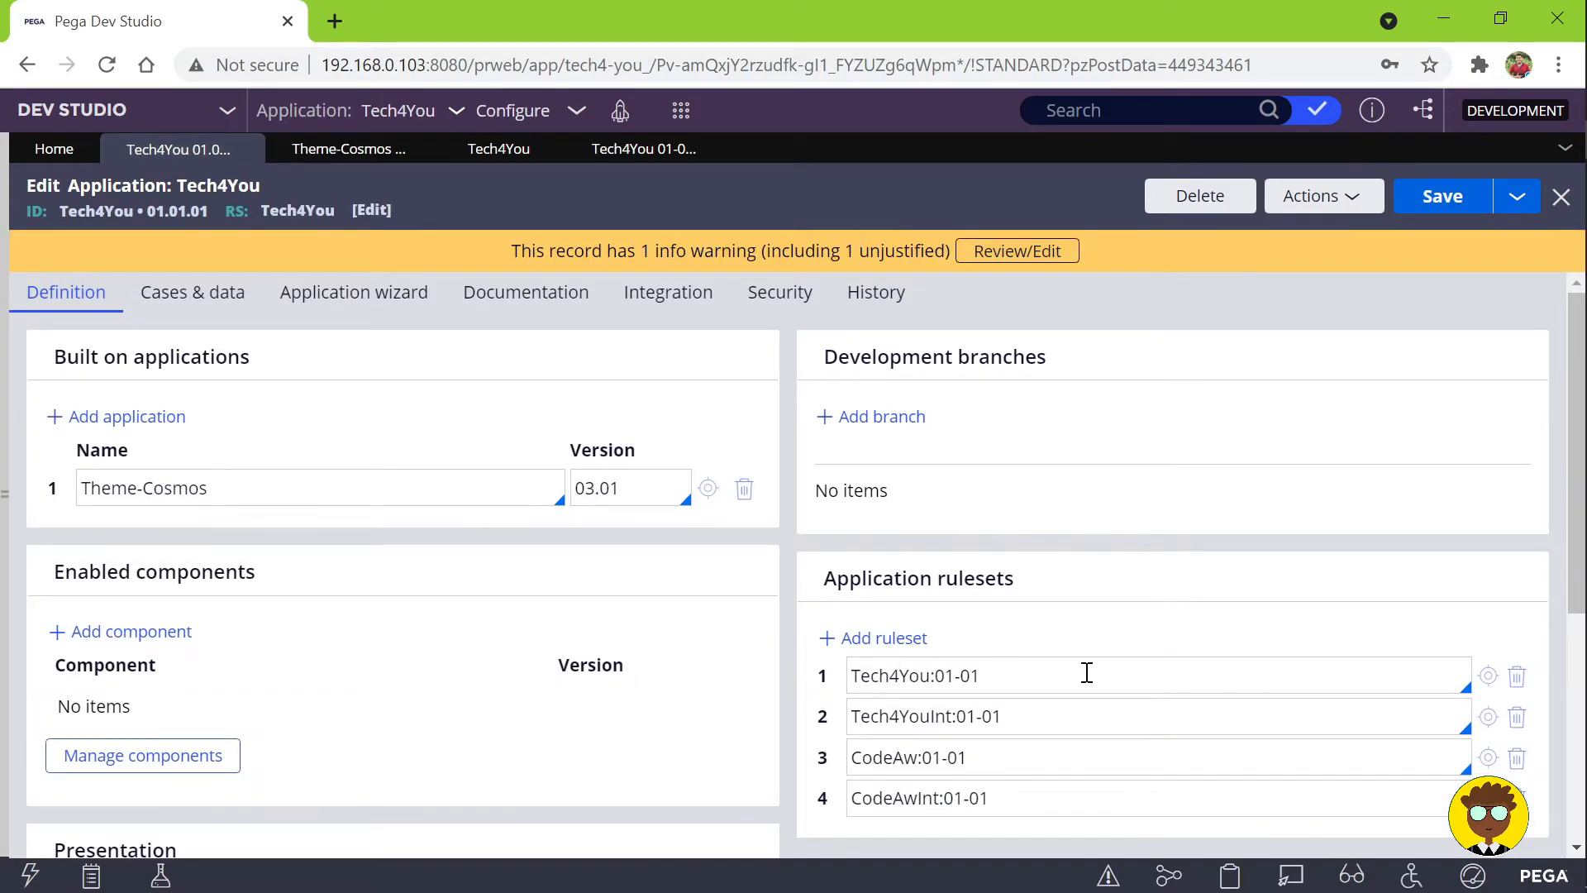
Step: Open the Tech4YouInt ruleset, check its version description and close the record
click(1487, 717)
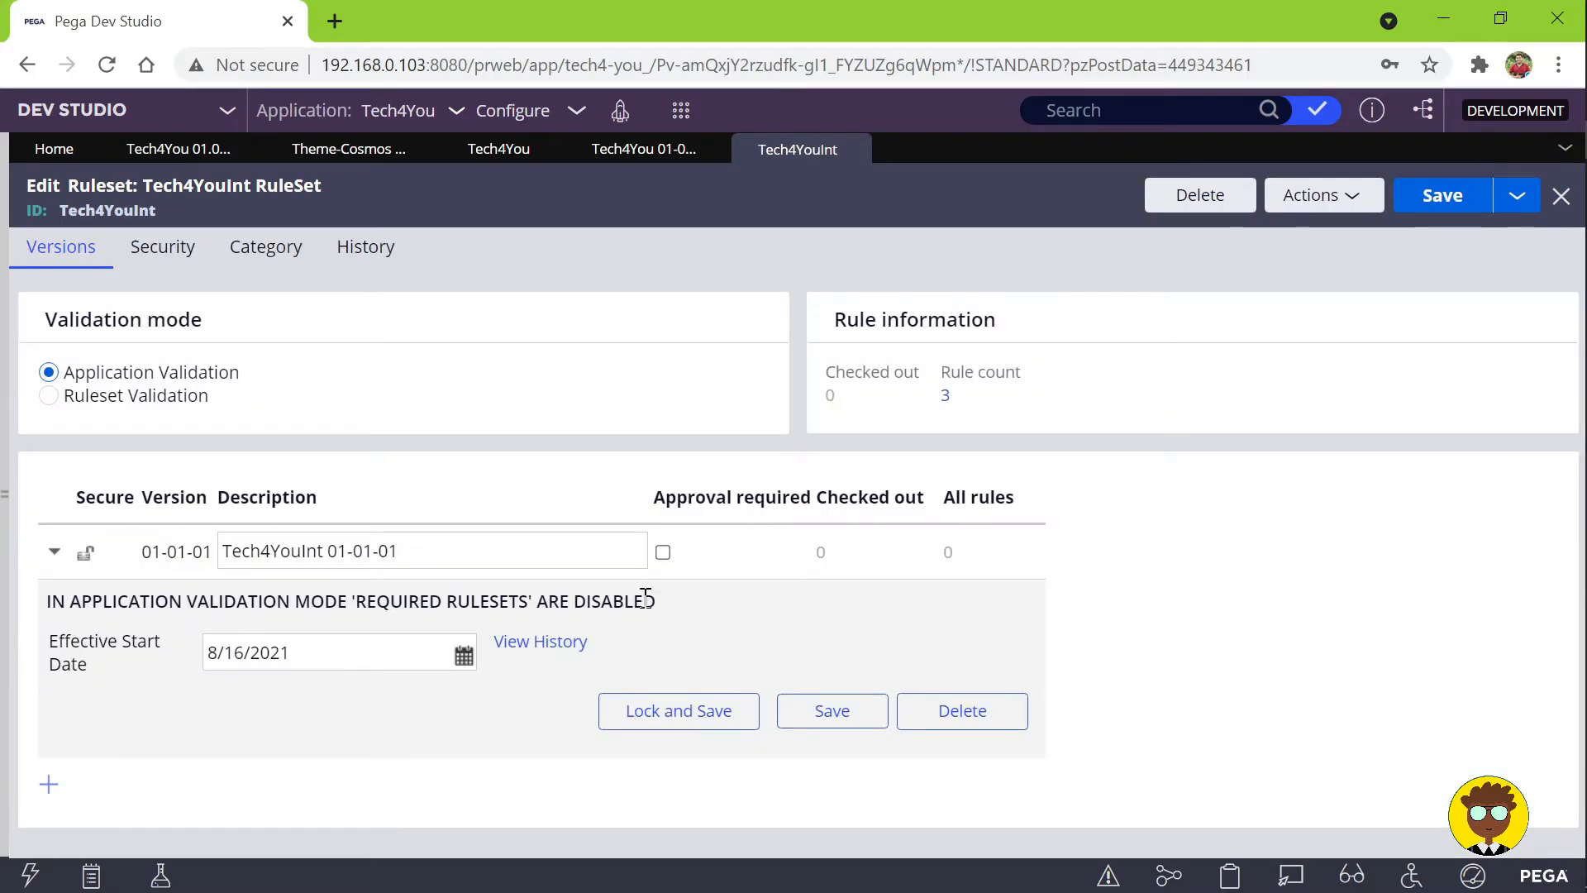
double_click(573, 562)
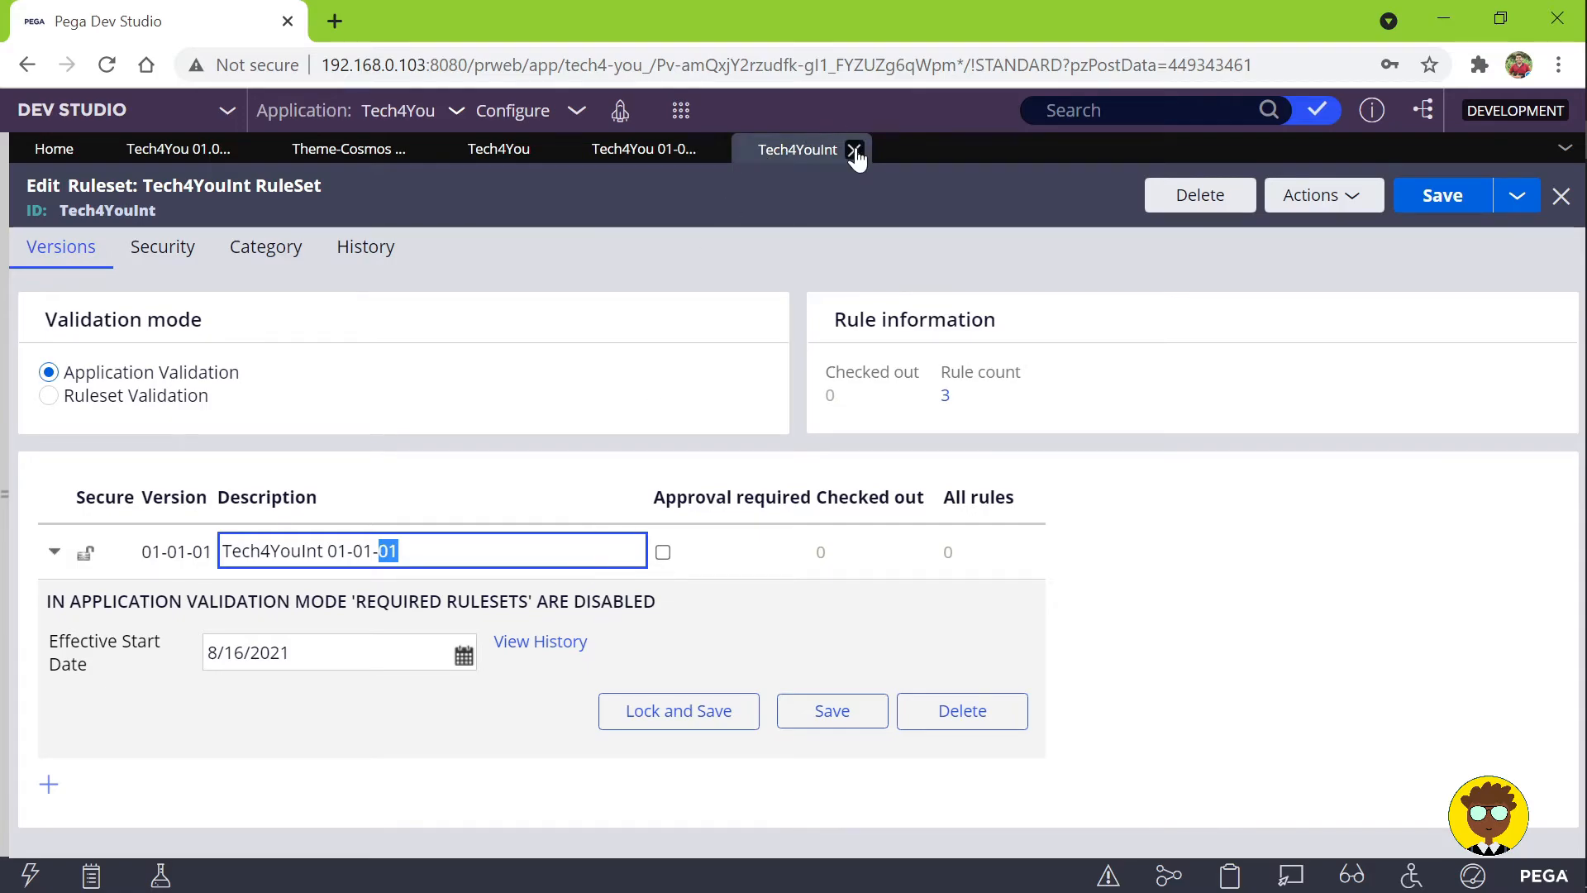
click(854, 151)
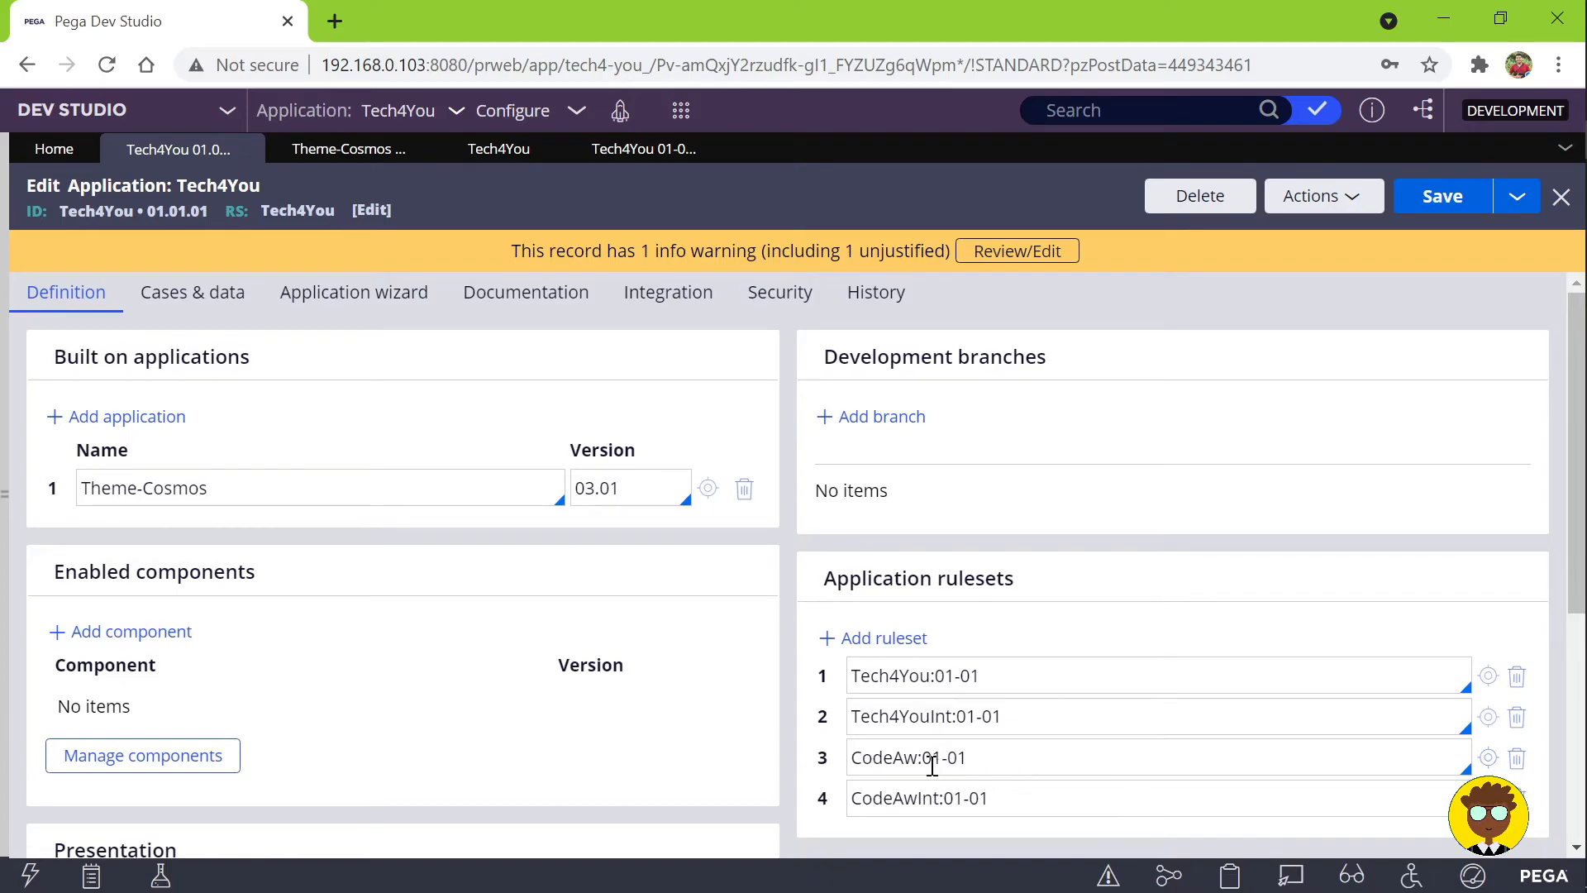
Step: Examine the CodeAw entry in the application rulesets, open its ruleset record to check the version description, and close it
drag(855, 759, 913, 762)
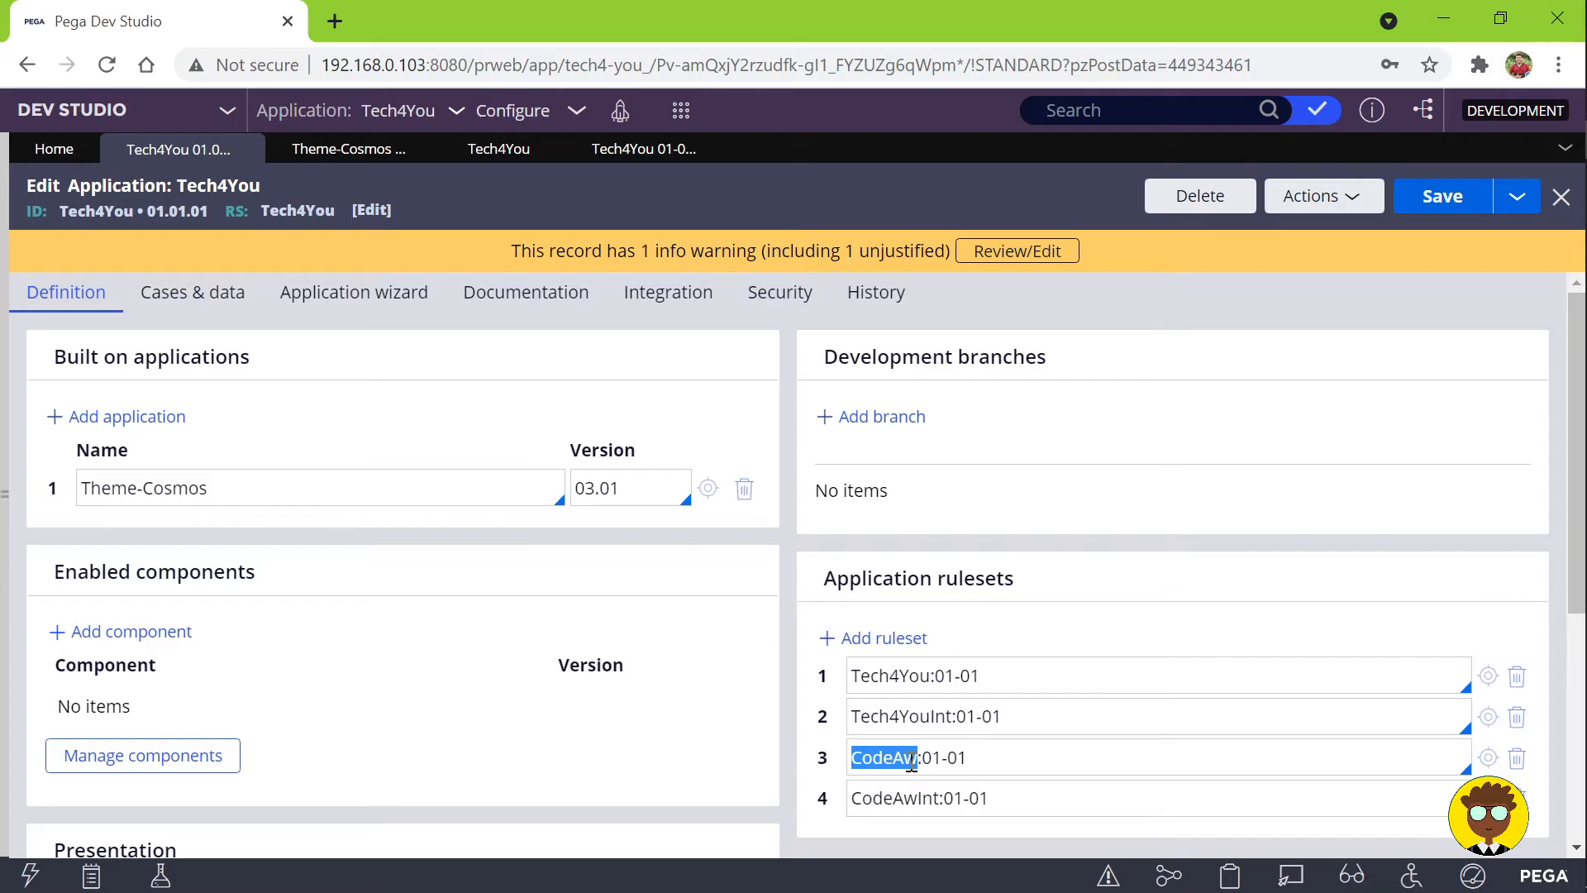
click(1002, 756)
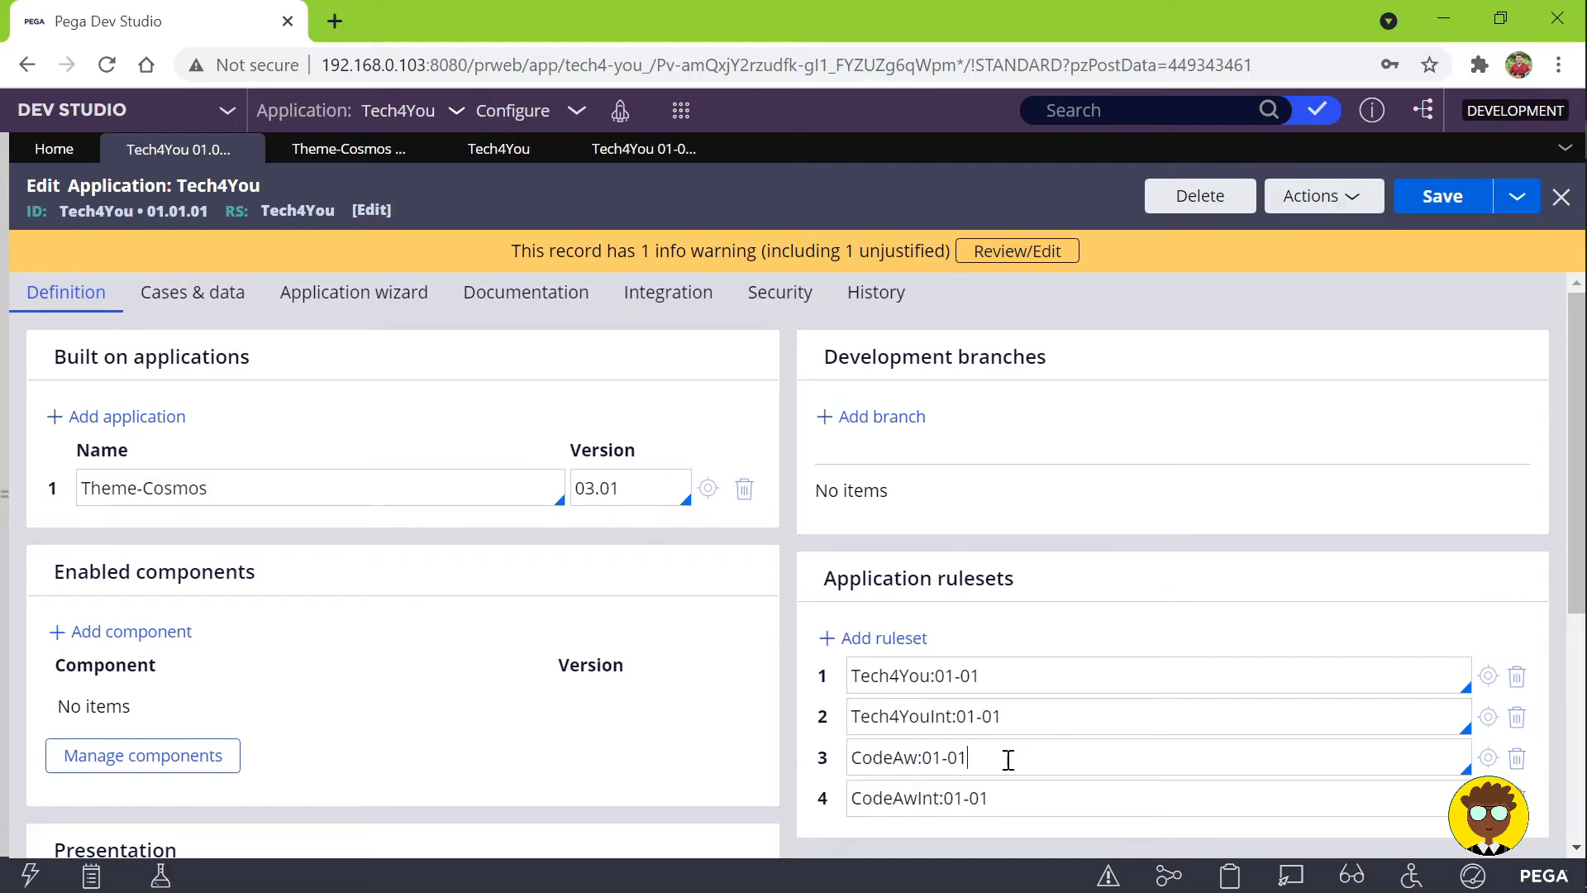
click(1484, 761)
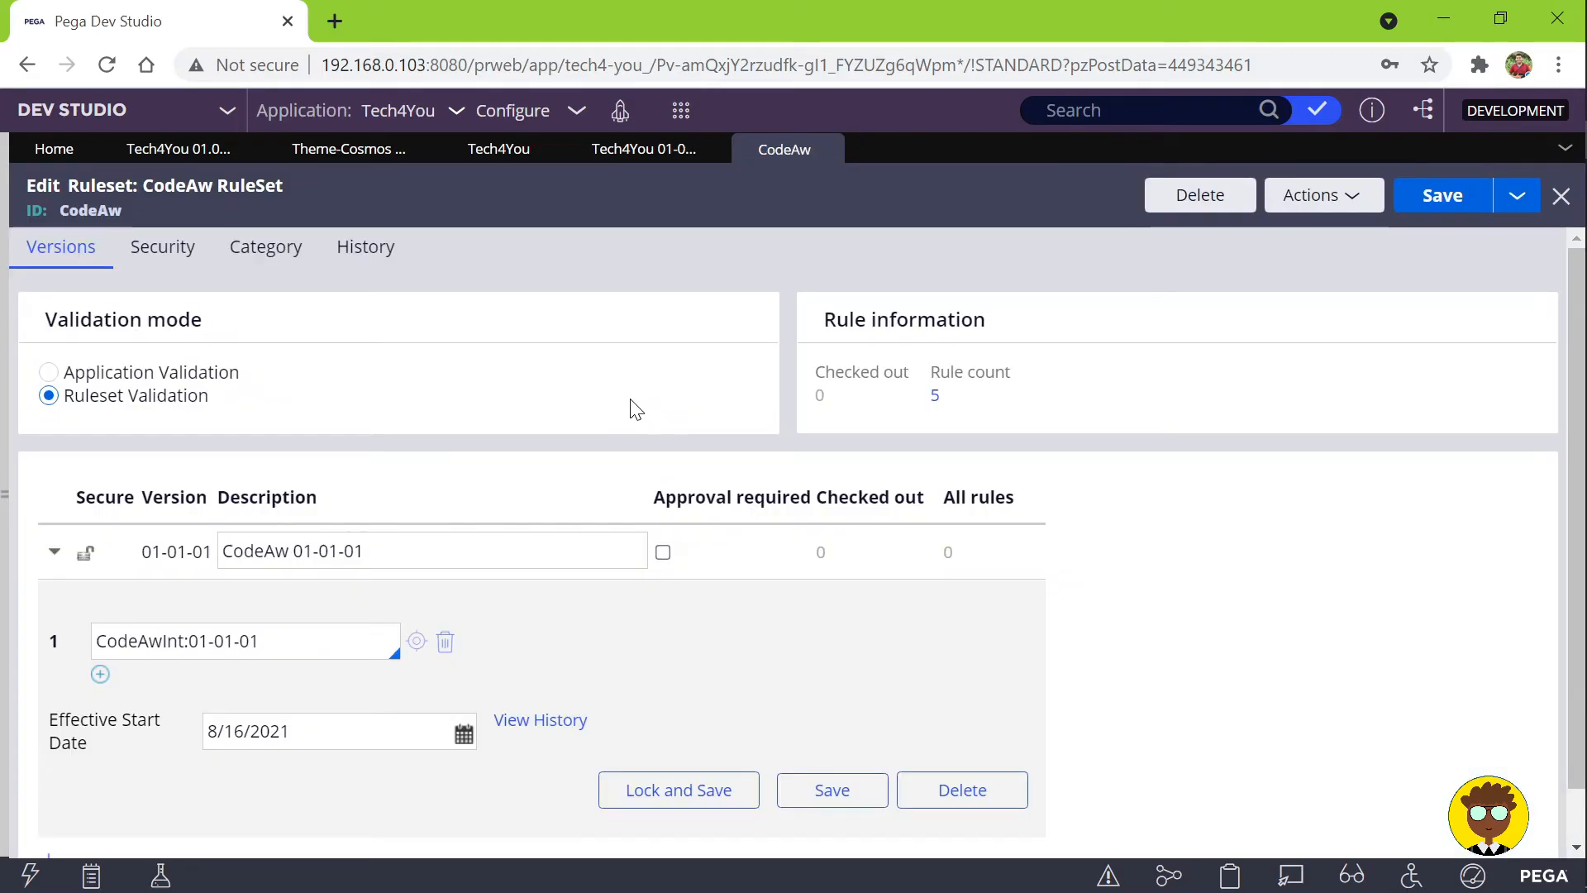
click(417, 550)
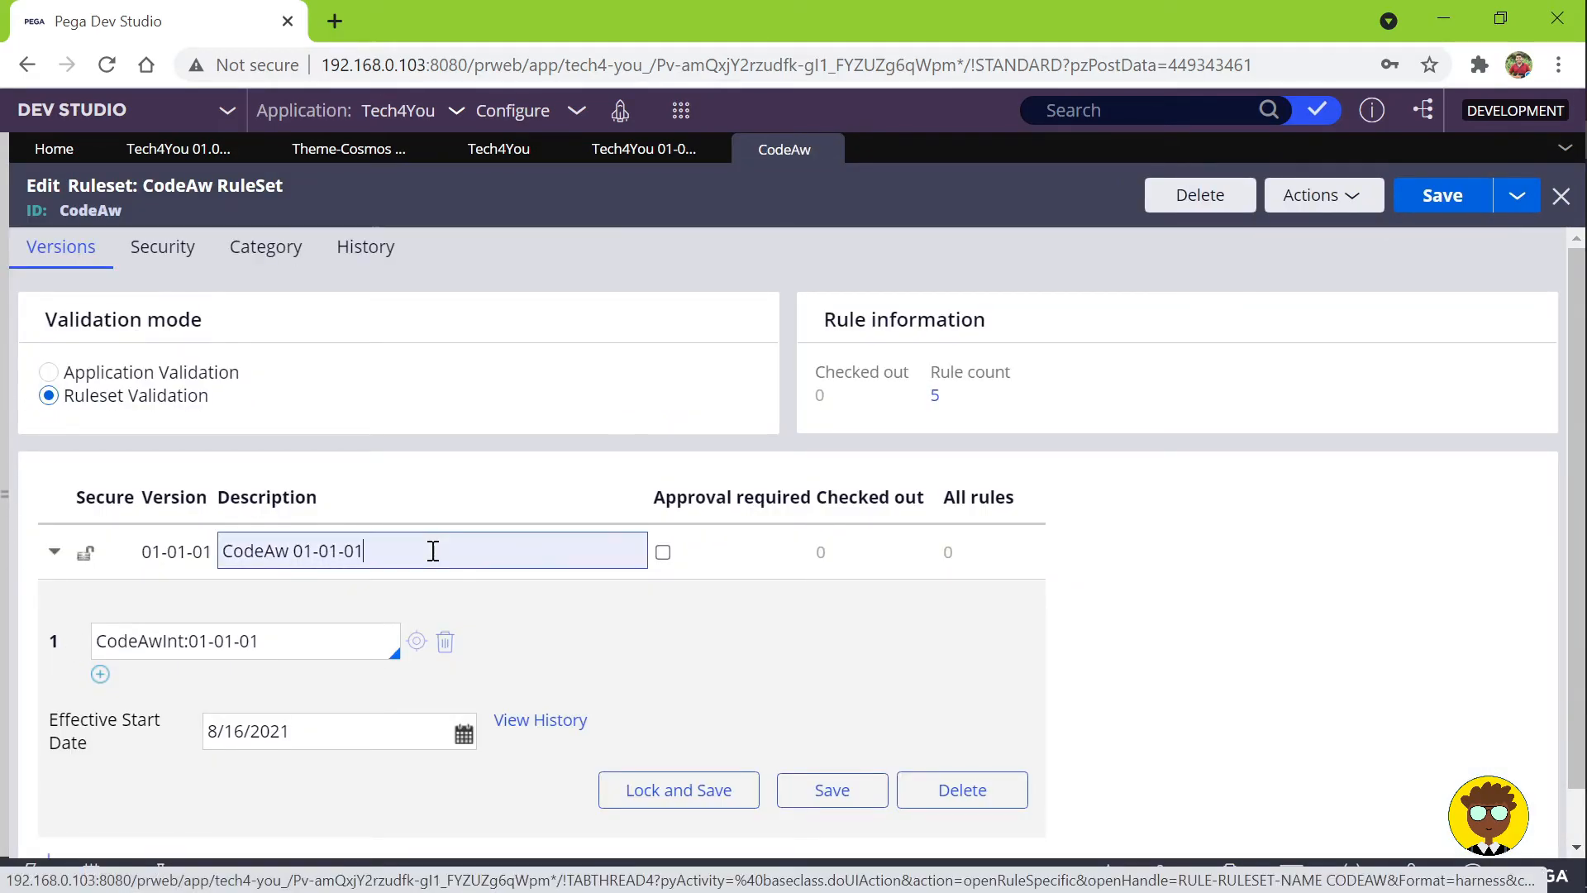
drag(432, 550, 159, 551)
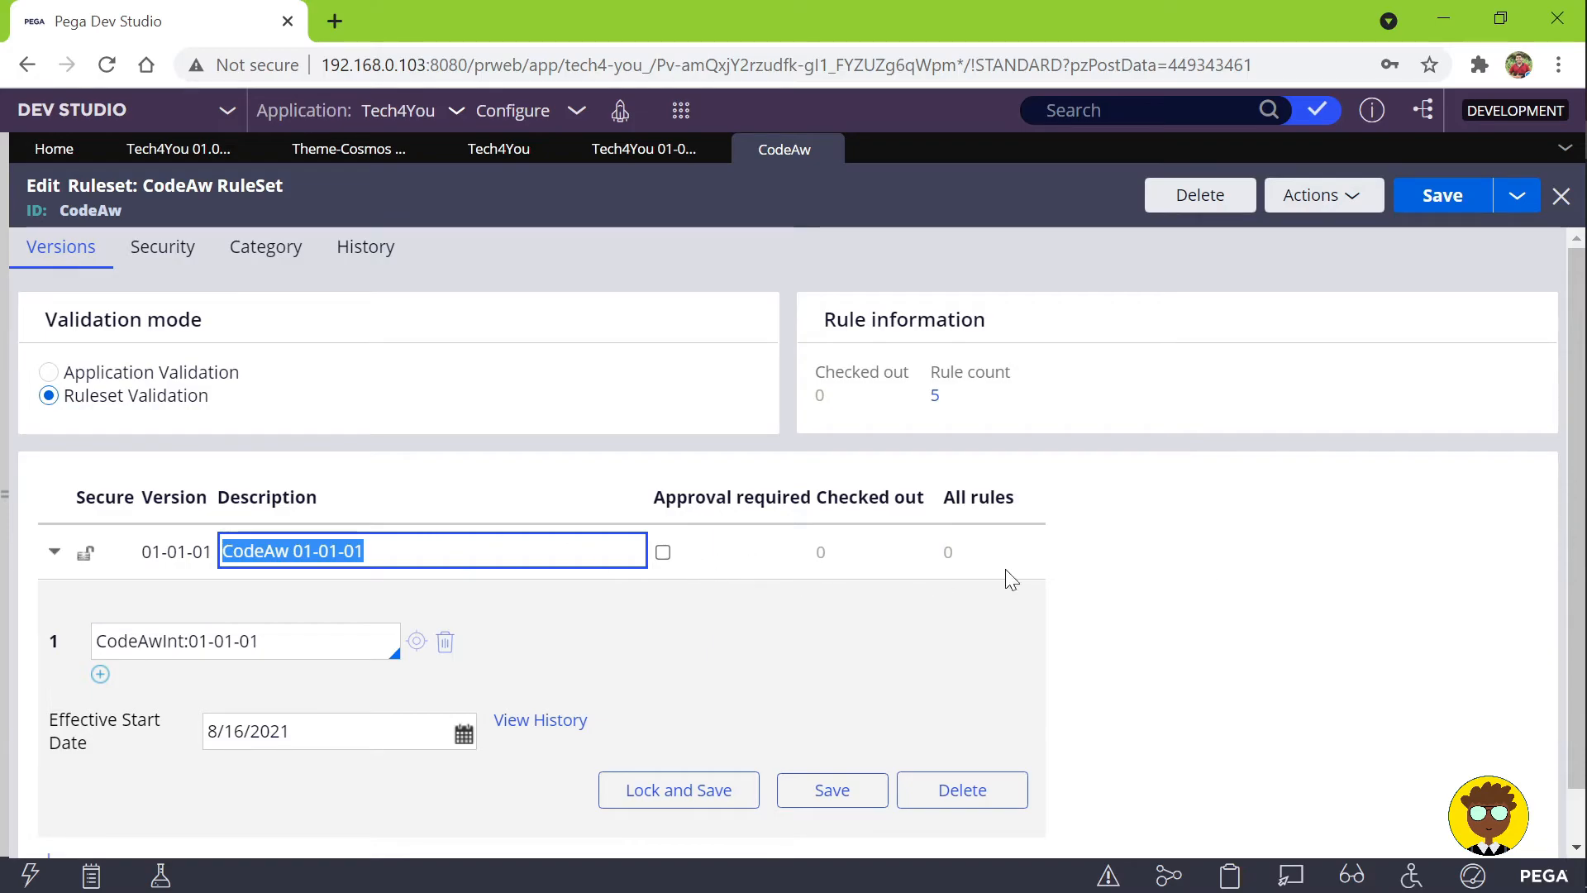
click(827, 151)
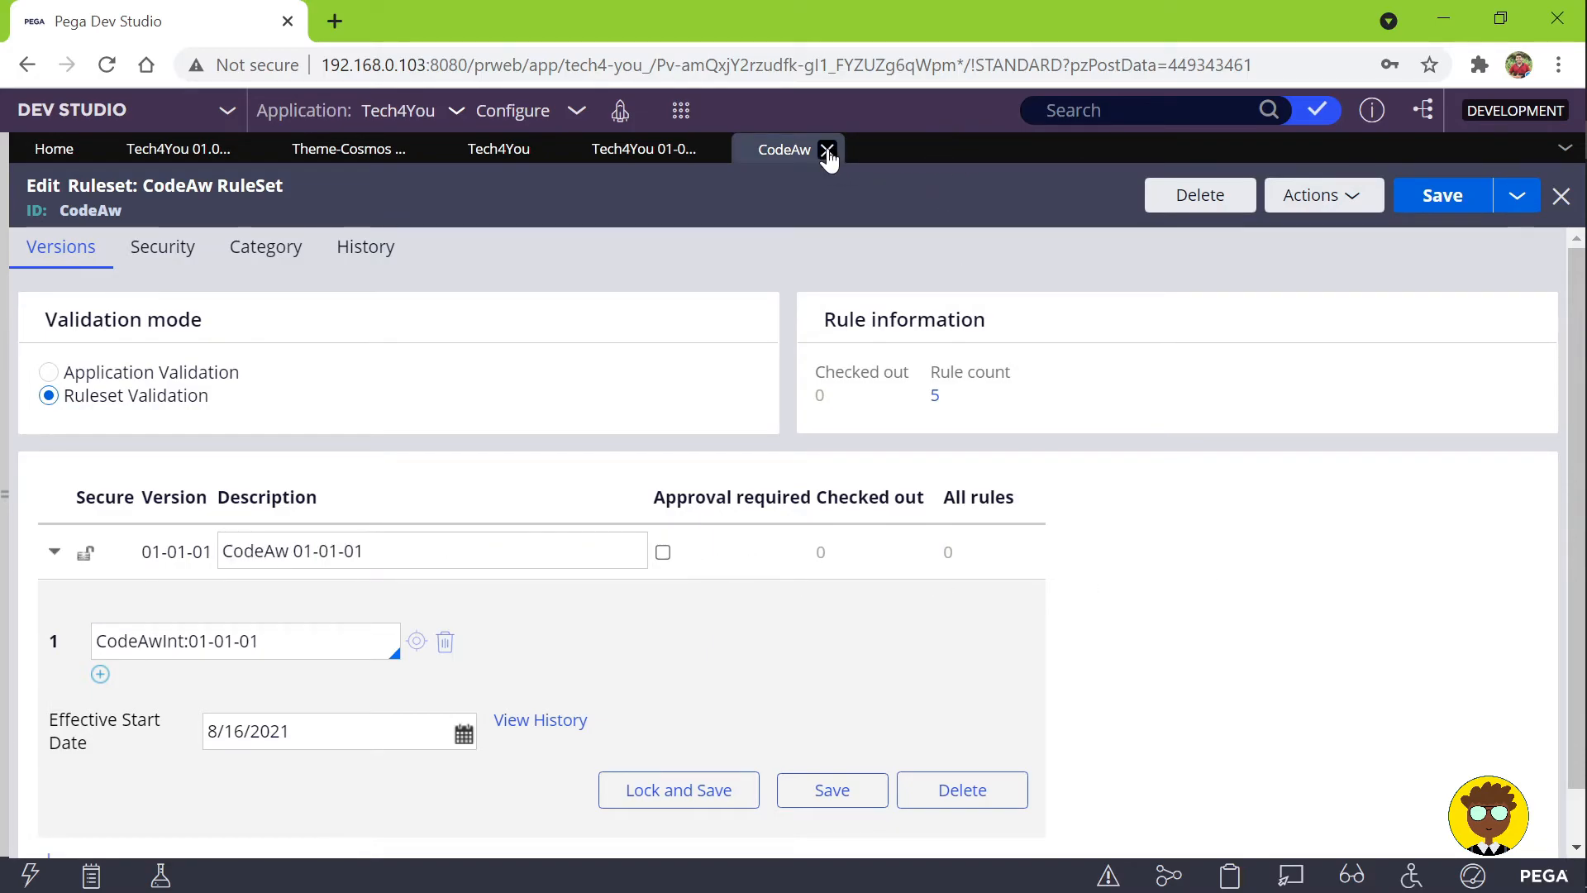
click(827, 151)
Step: Examine the fourth application ruleset, CodeAwInt, focusing on its Int suffix and version
scroll(975, 793, down, 3)
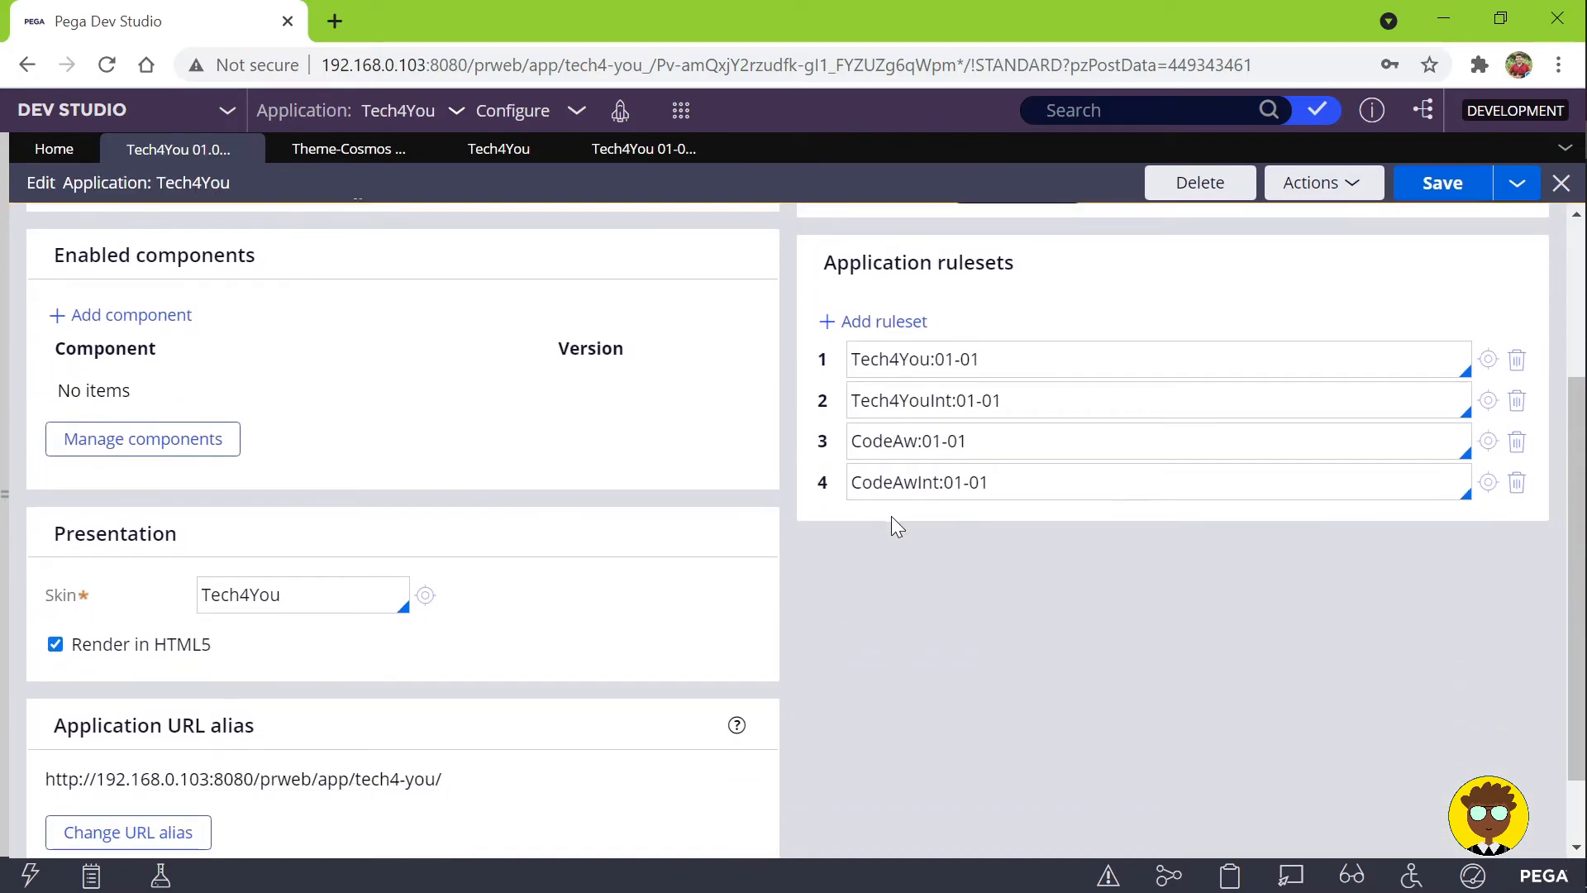
drag(939, 481, 917, 483)
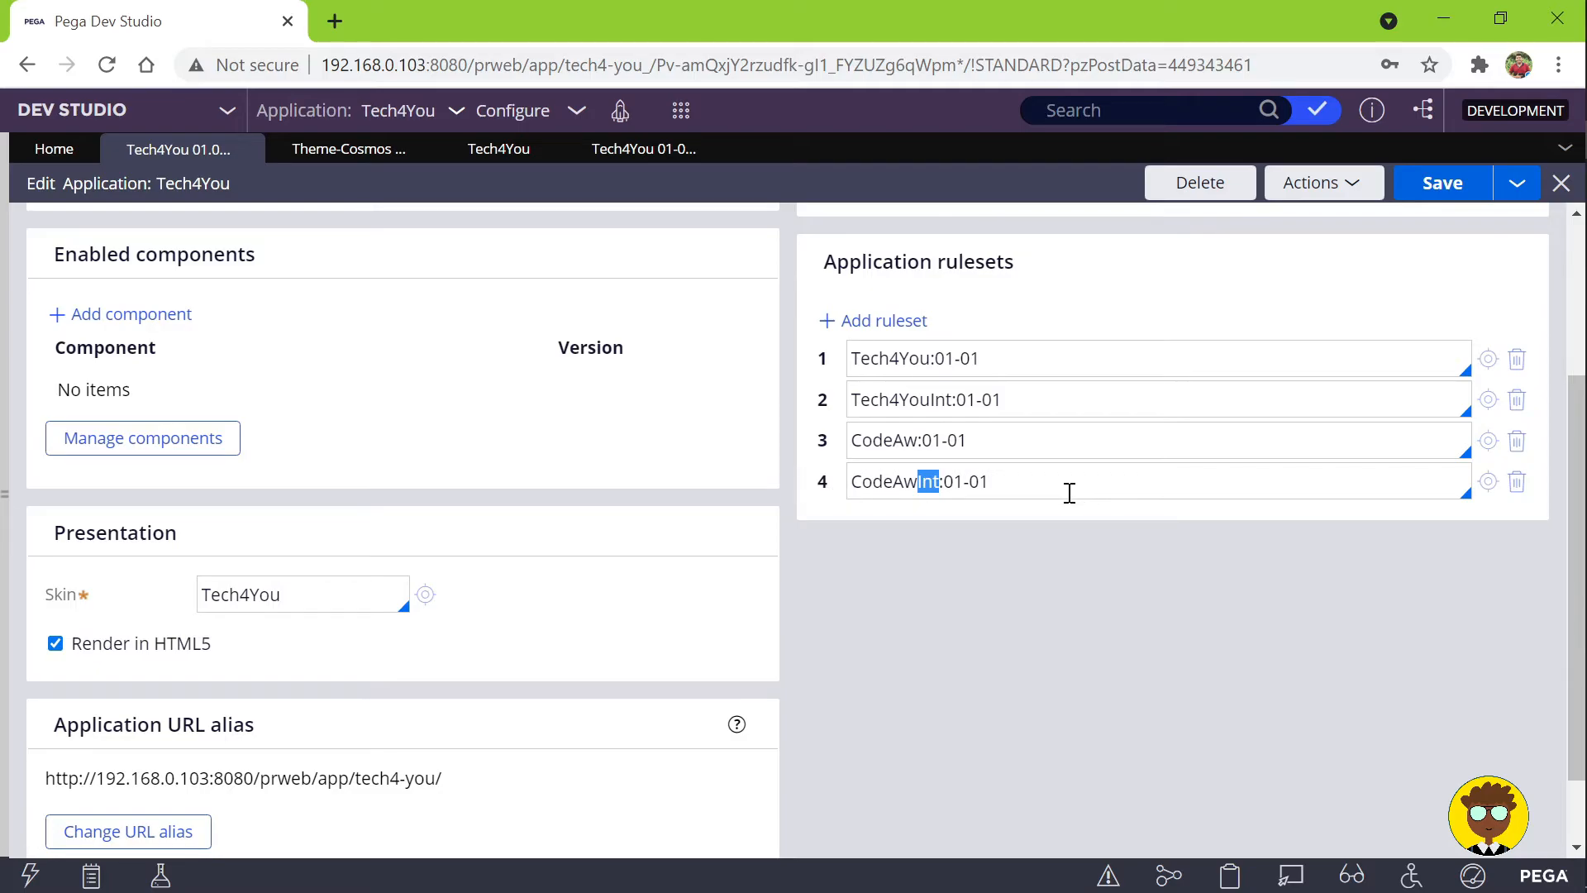
drag(1099, 476, 892, 475)
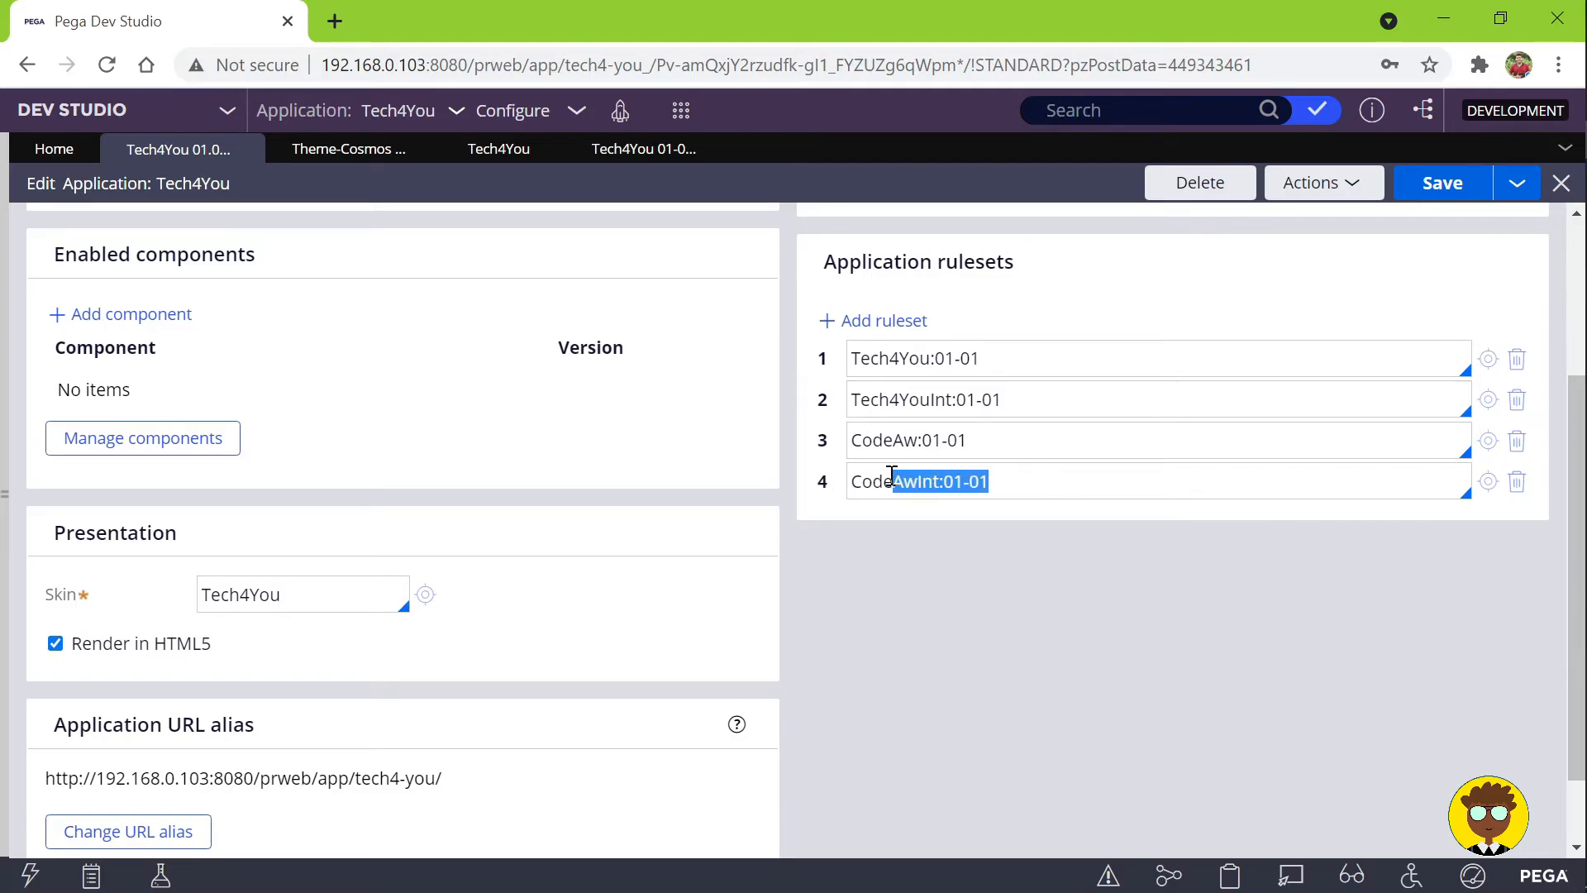
click(849, 482)
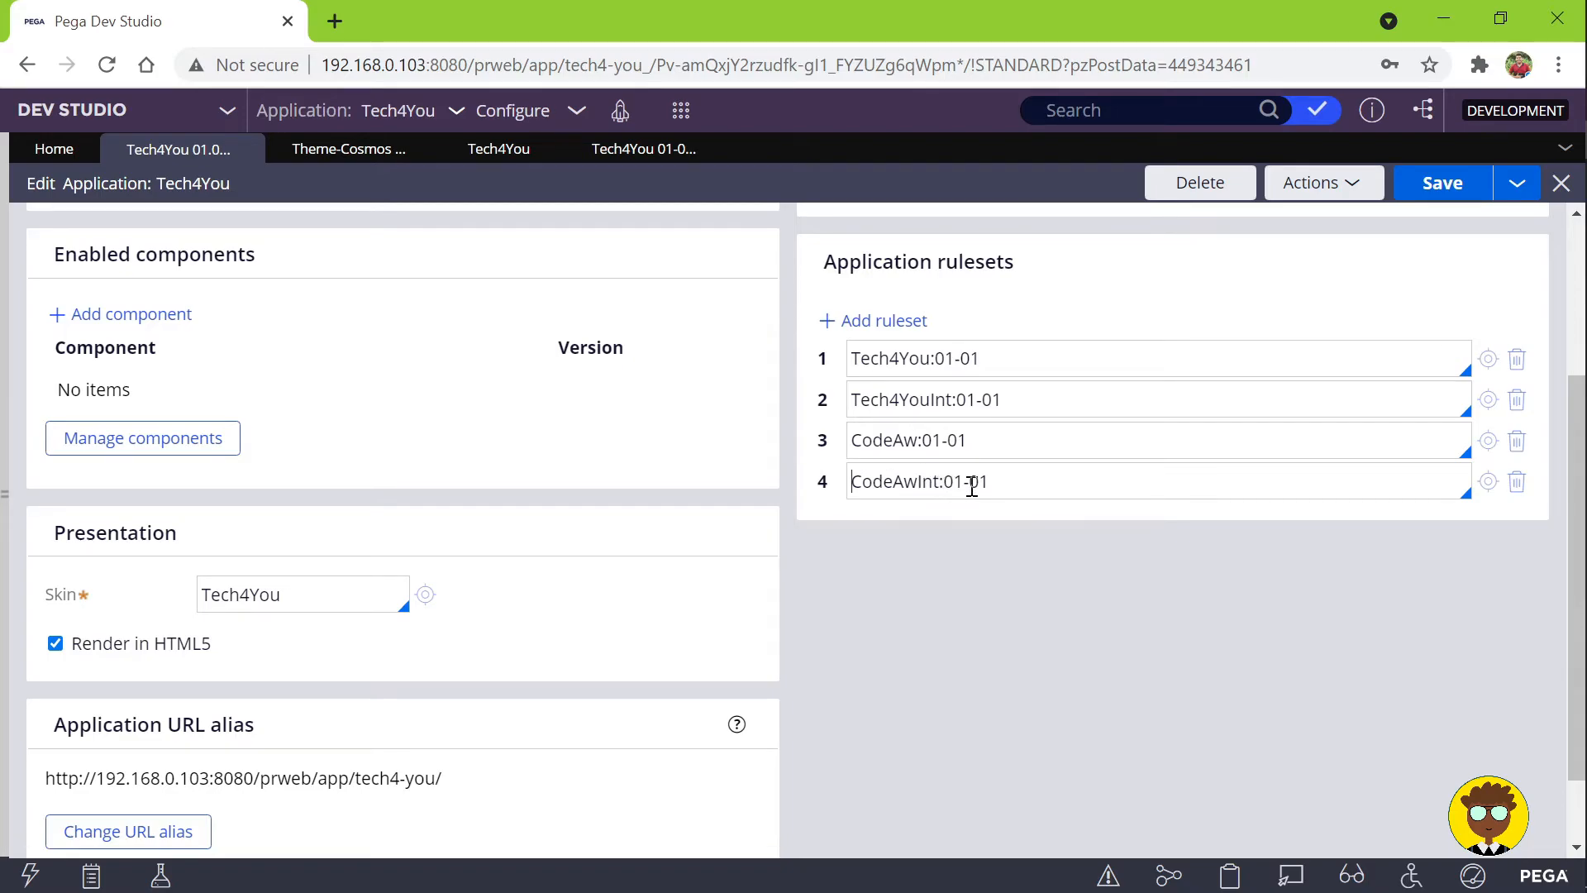
key(ctrl+s)
Step: Check the skin set under the application's Presentation section and open the Tech4You skin rule
scroll(1013, 524, down, 5)
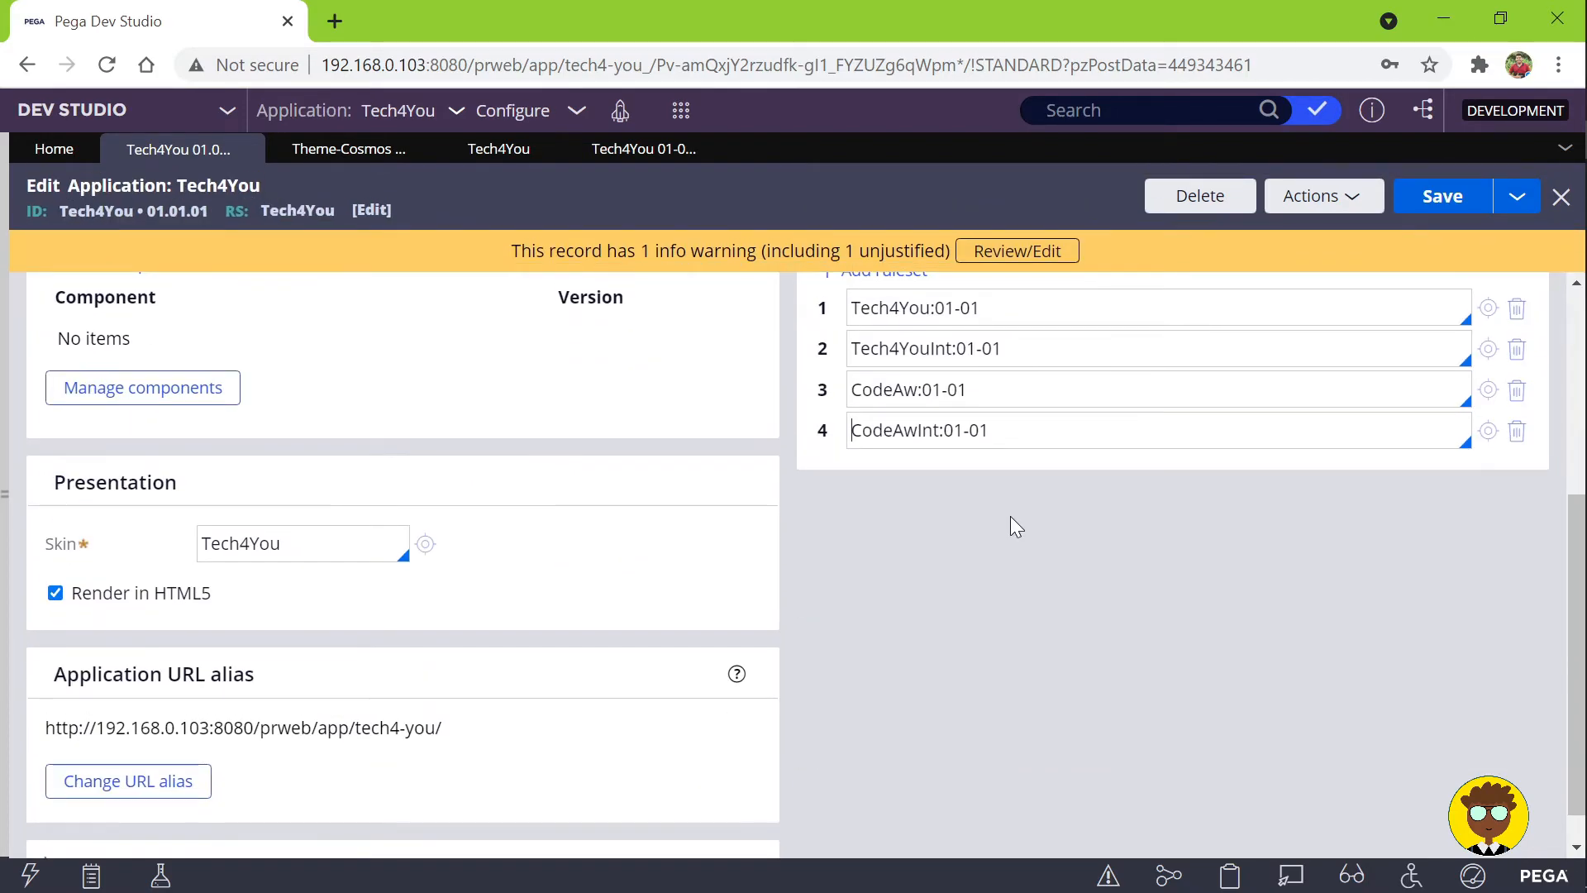
drag(326, 501, 176, 506)
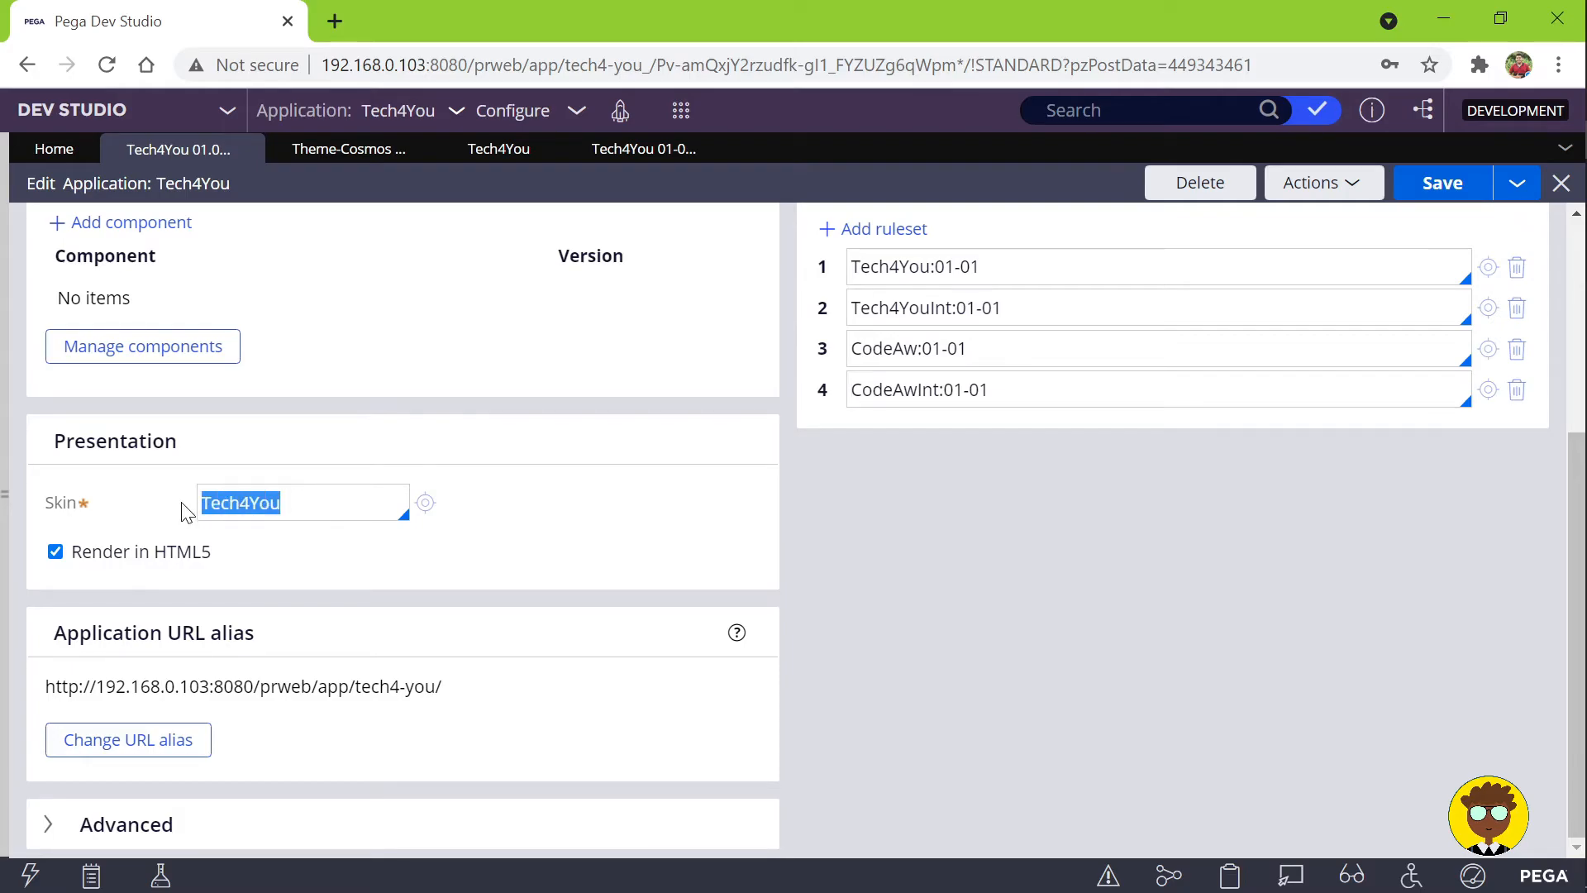
click(425, 504)
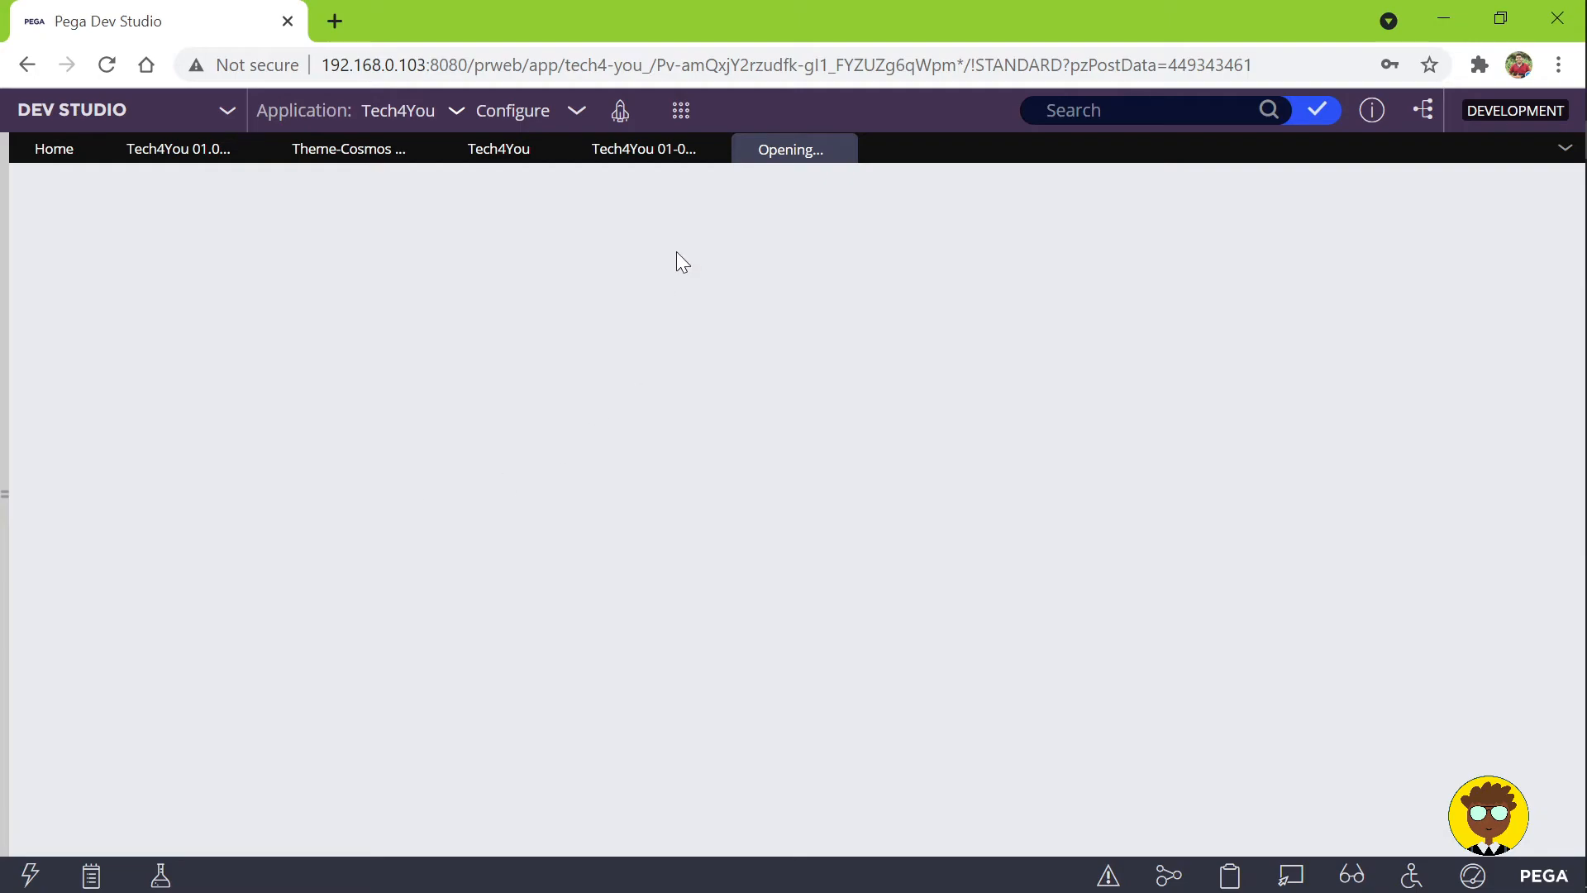
click(154, 156)
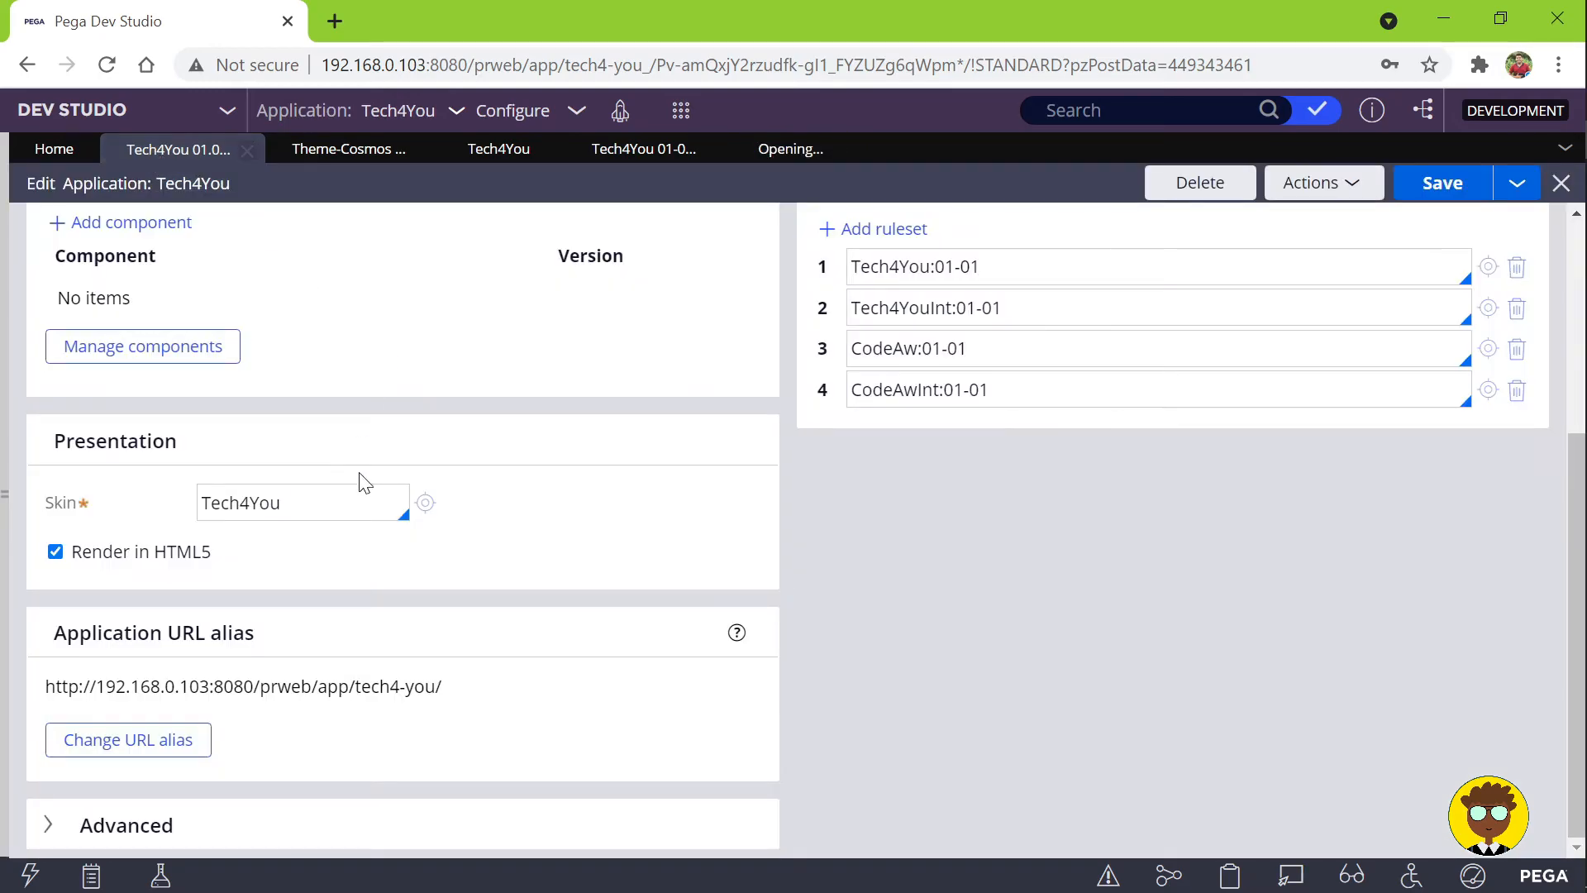
drag(340, 500, 169, 500)
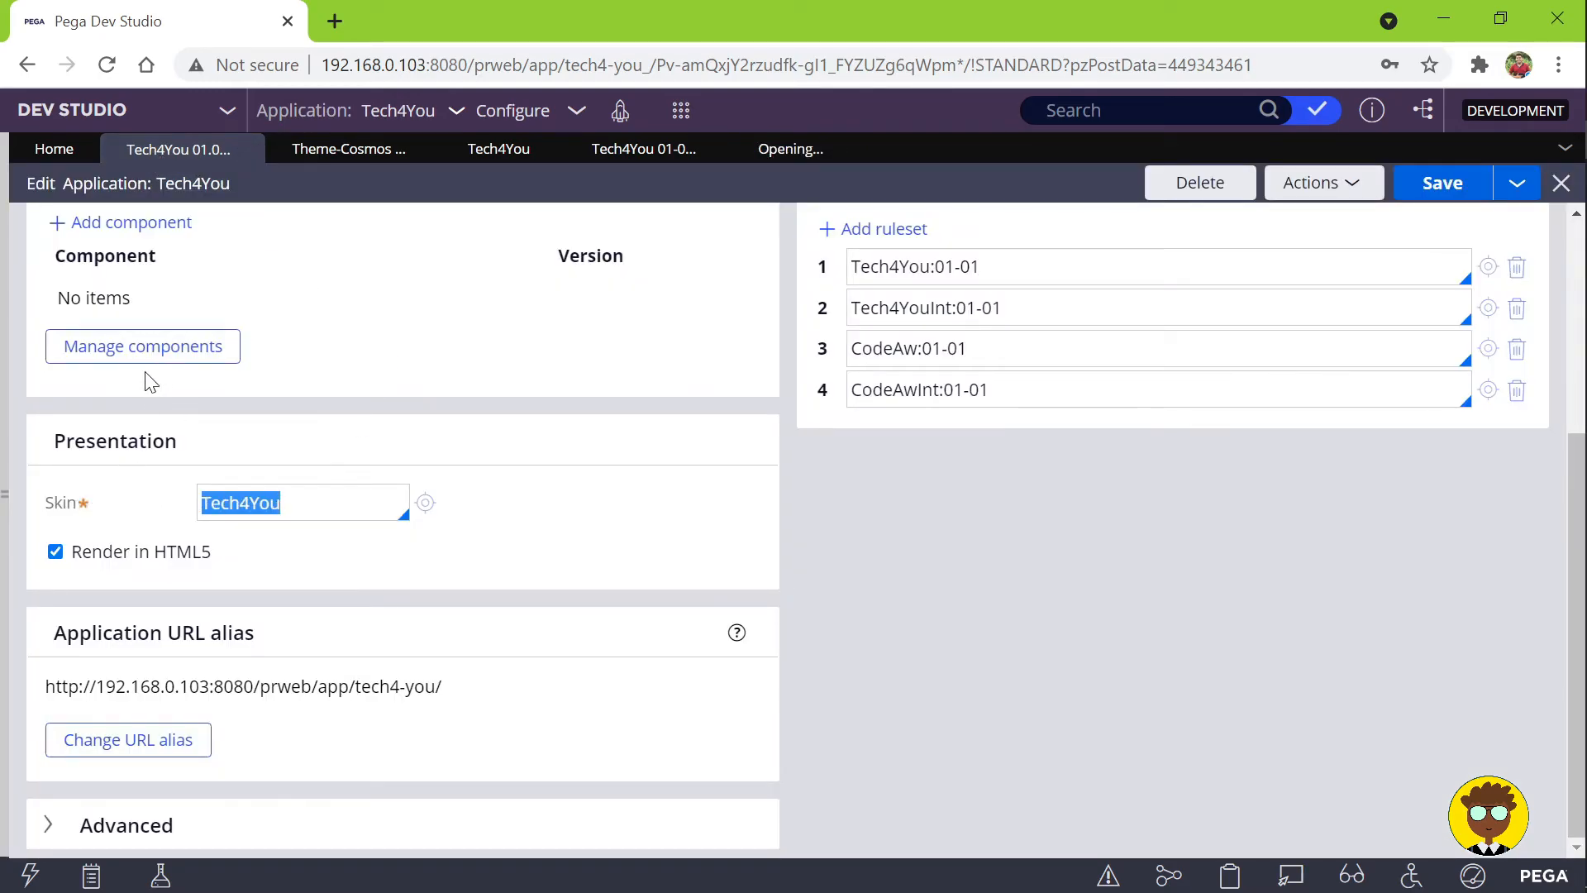
click(781, 149)
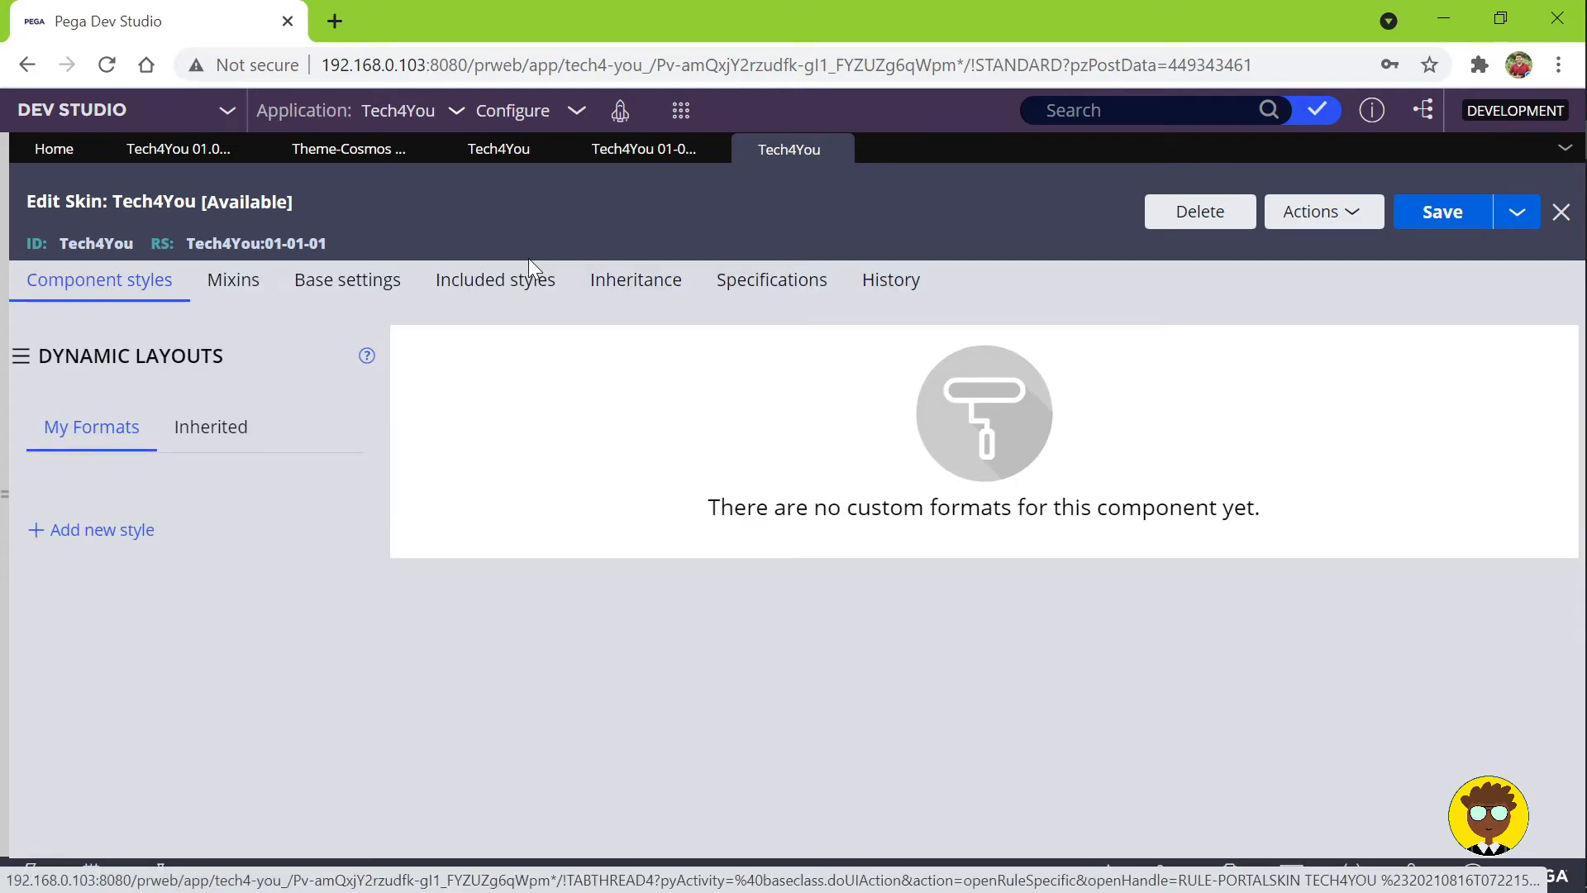
Step: Expand the skin's component style list and look through its general, layout and control categories
click(22, 359)
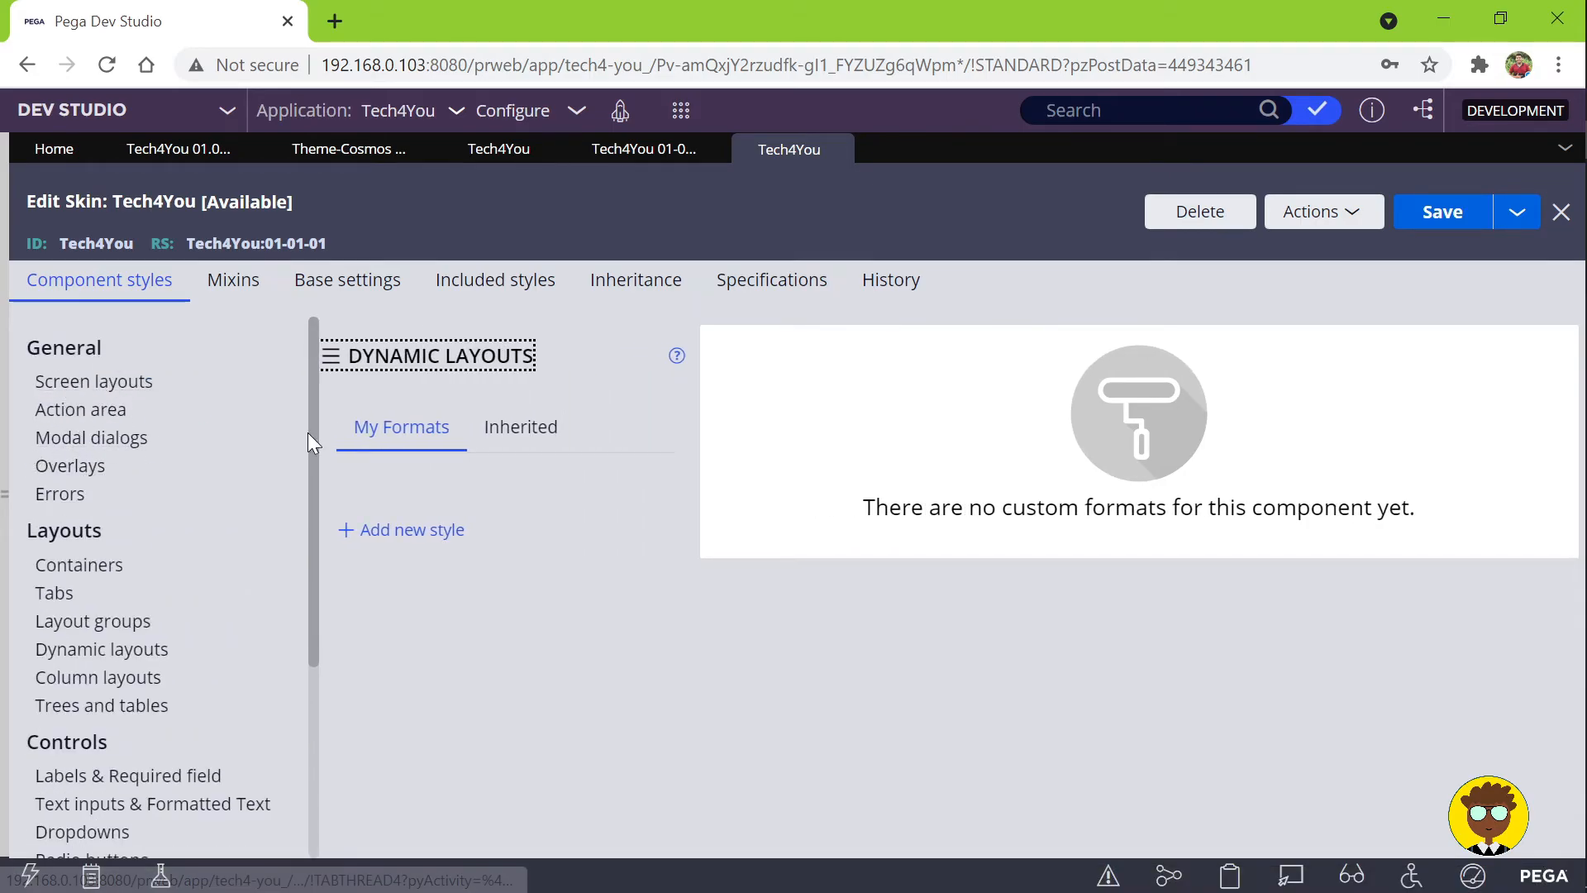
scroll(157, 471, down, 2)
scroll(157, 471, down, 3)
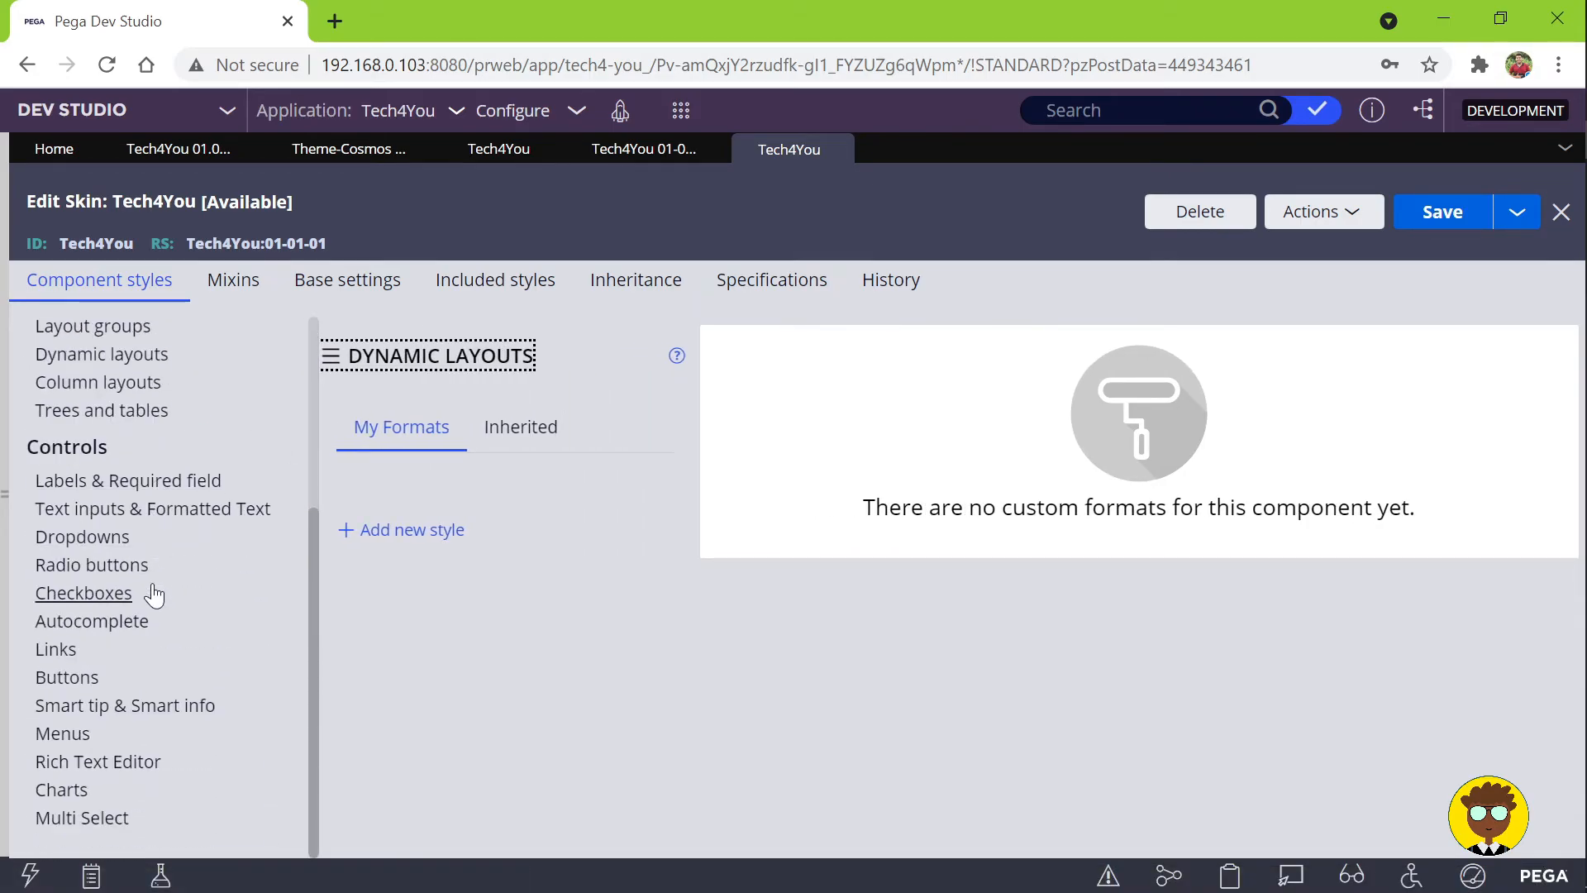
Step: Show the inherited dynamic layout formats and examine the settings and preview of the Default format
click(516, 426)
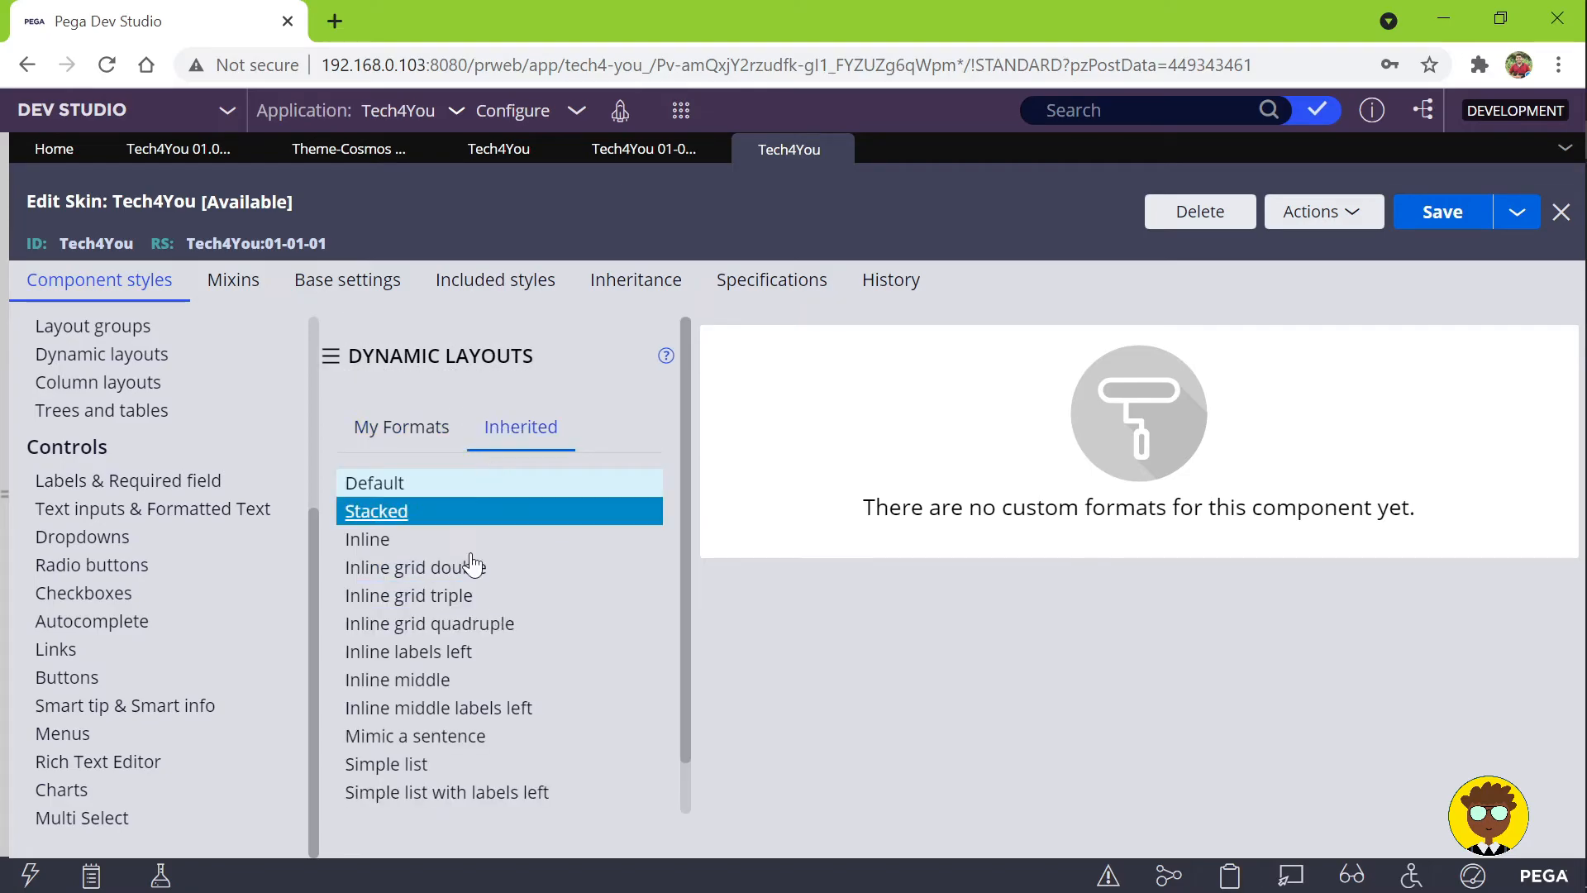
click(390, 484)
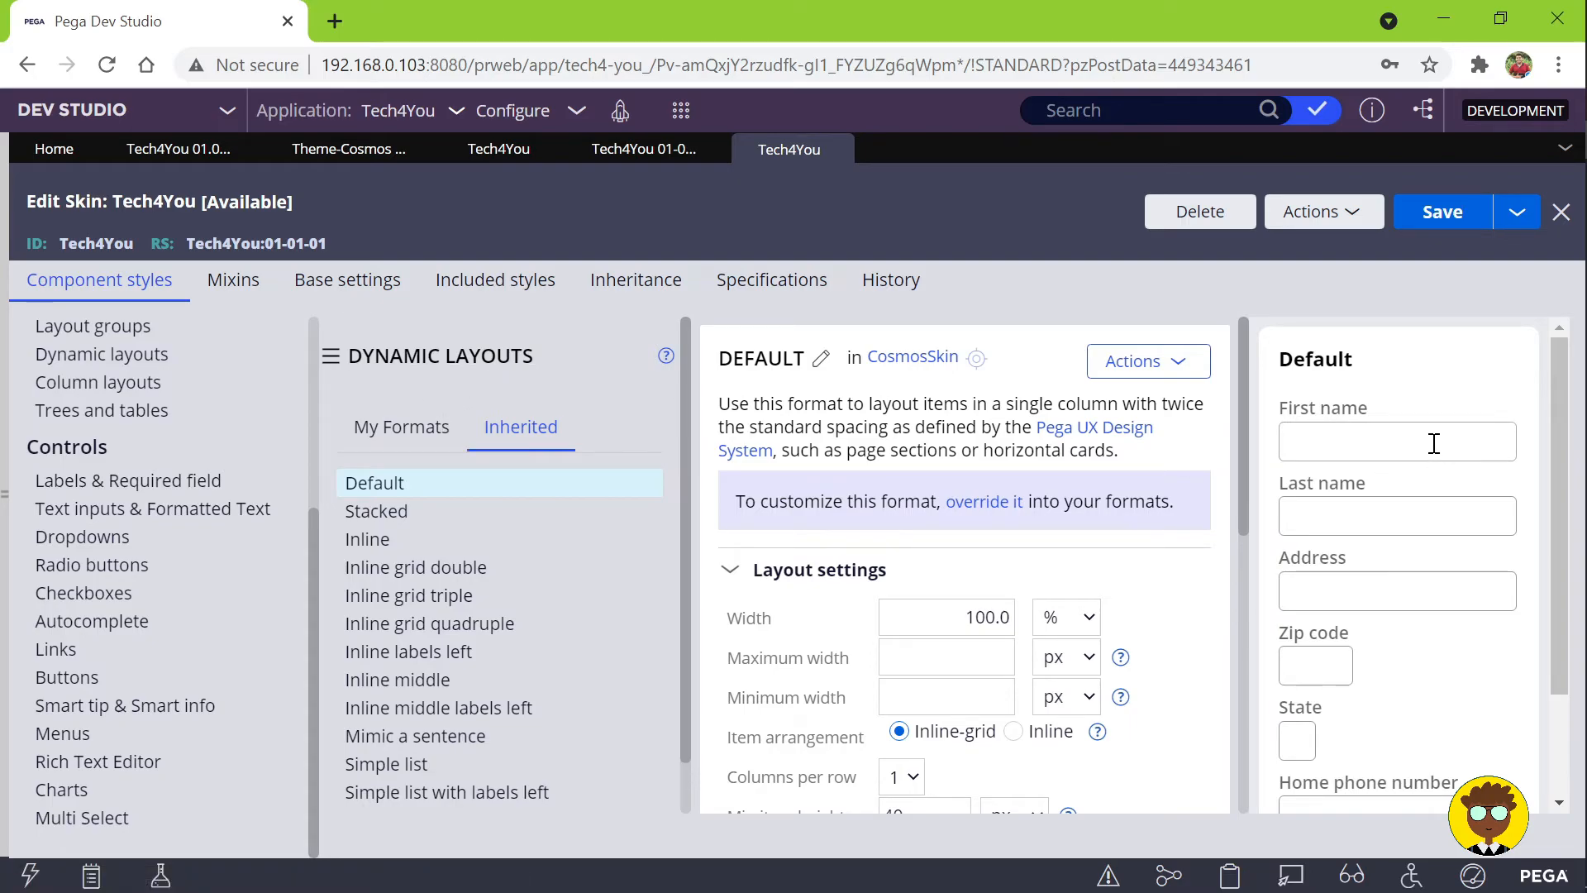
scroll(1379, 551, down, 1)
scroll(1378, 551, down, 1)
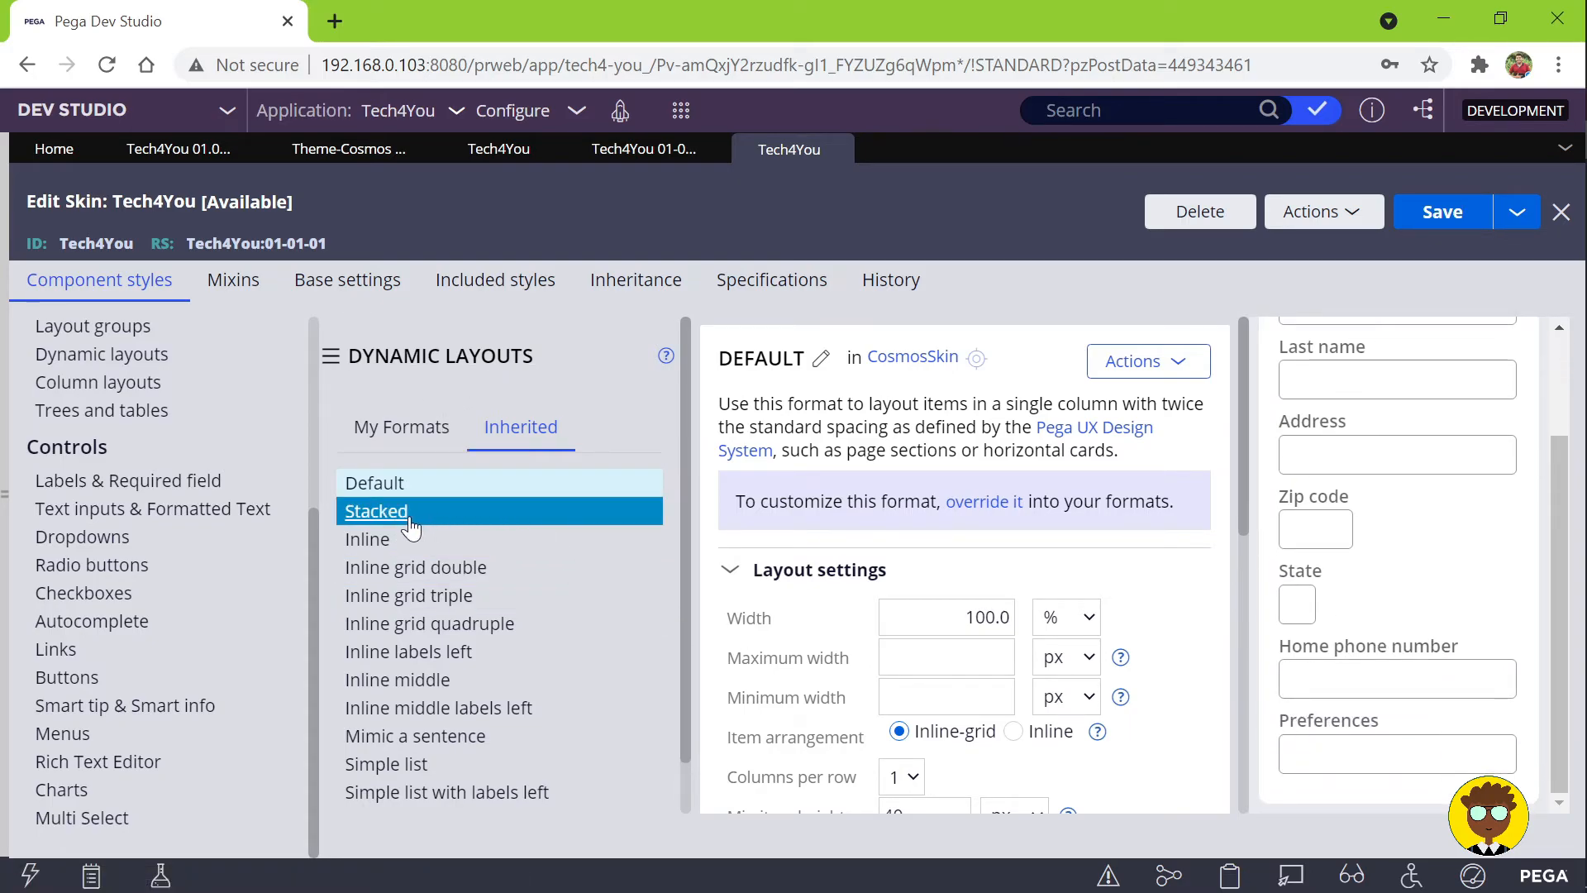
Step: Examine the inherited Inline grid double format and go back to the start of the component style list
click(411, 576)
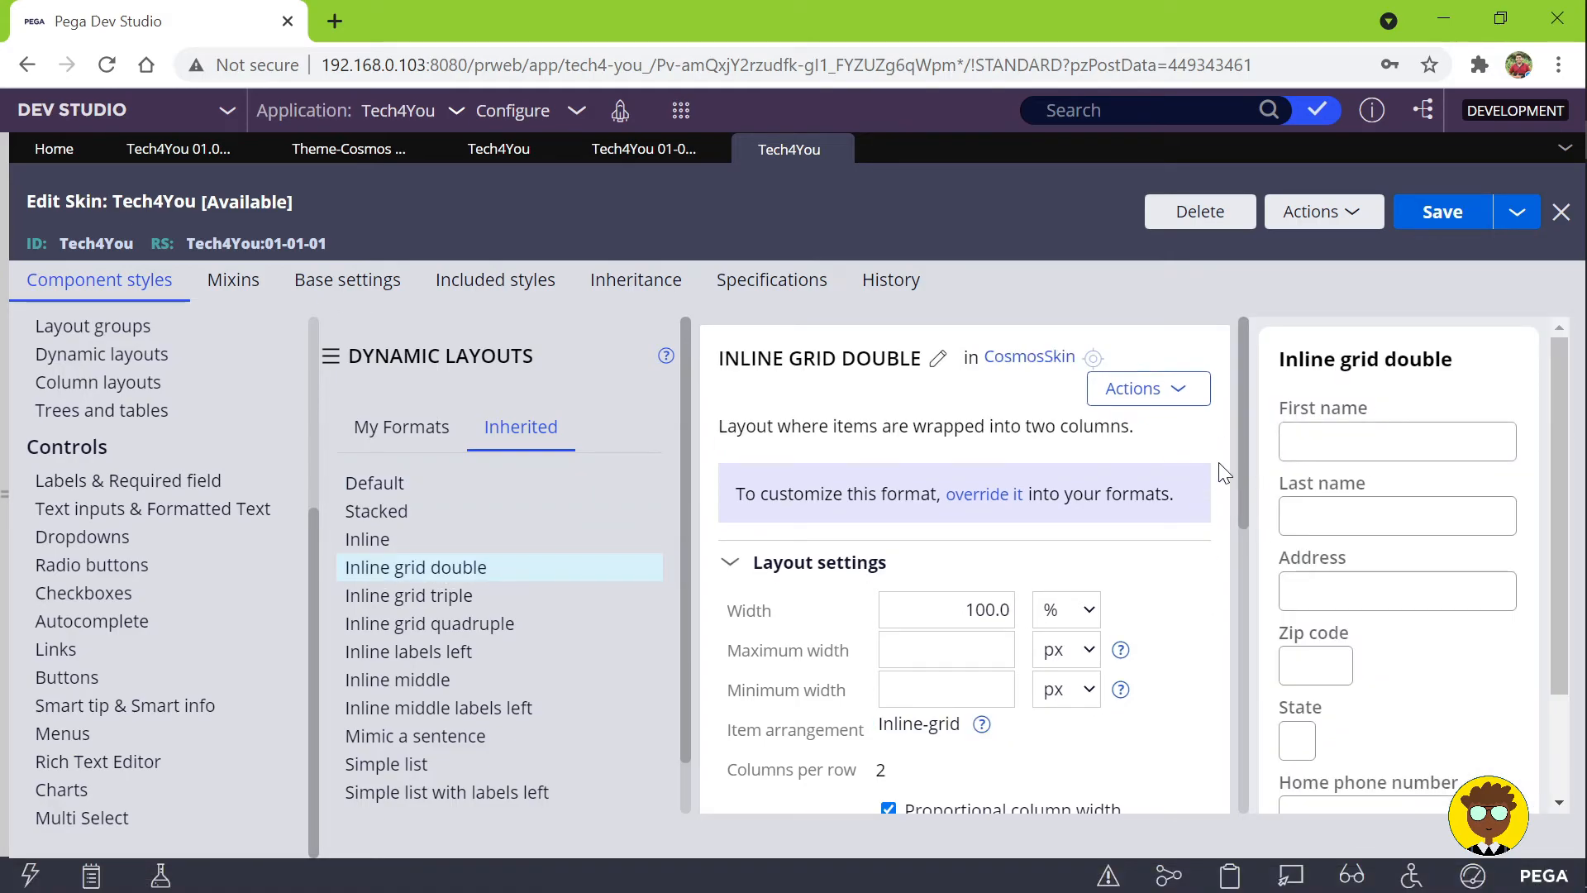
scroll(1389, 541, down, 3)
scroll(1375, 560, up, 3)
scroll(193, 340, up, 2)
scroll(193, 341, up, 2)
click(329, 356)
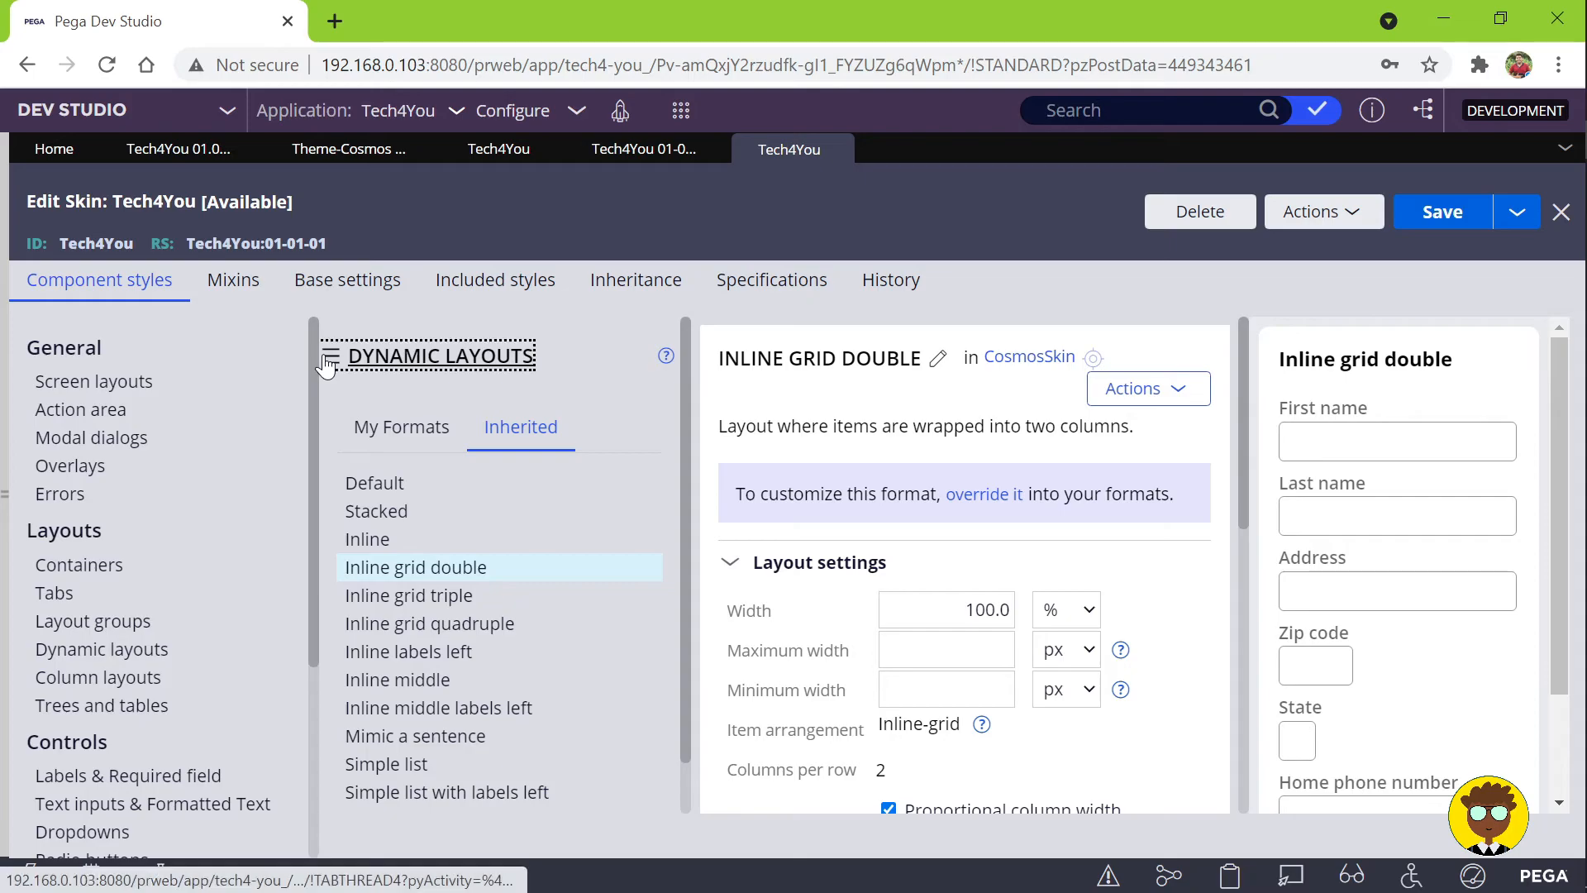
Step: Examine the preview, label settings and item spacing of the inherited Inline grid triple format, and close the skin rule
click(1130, 434)
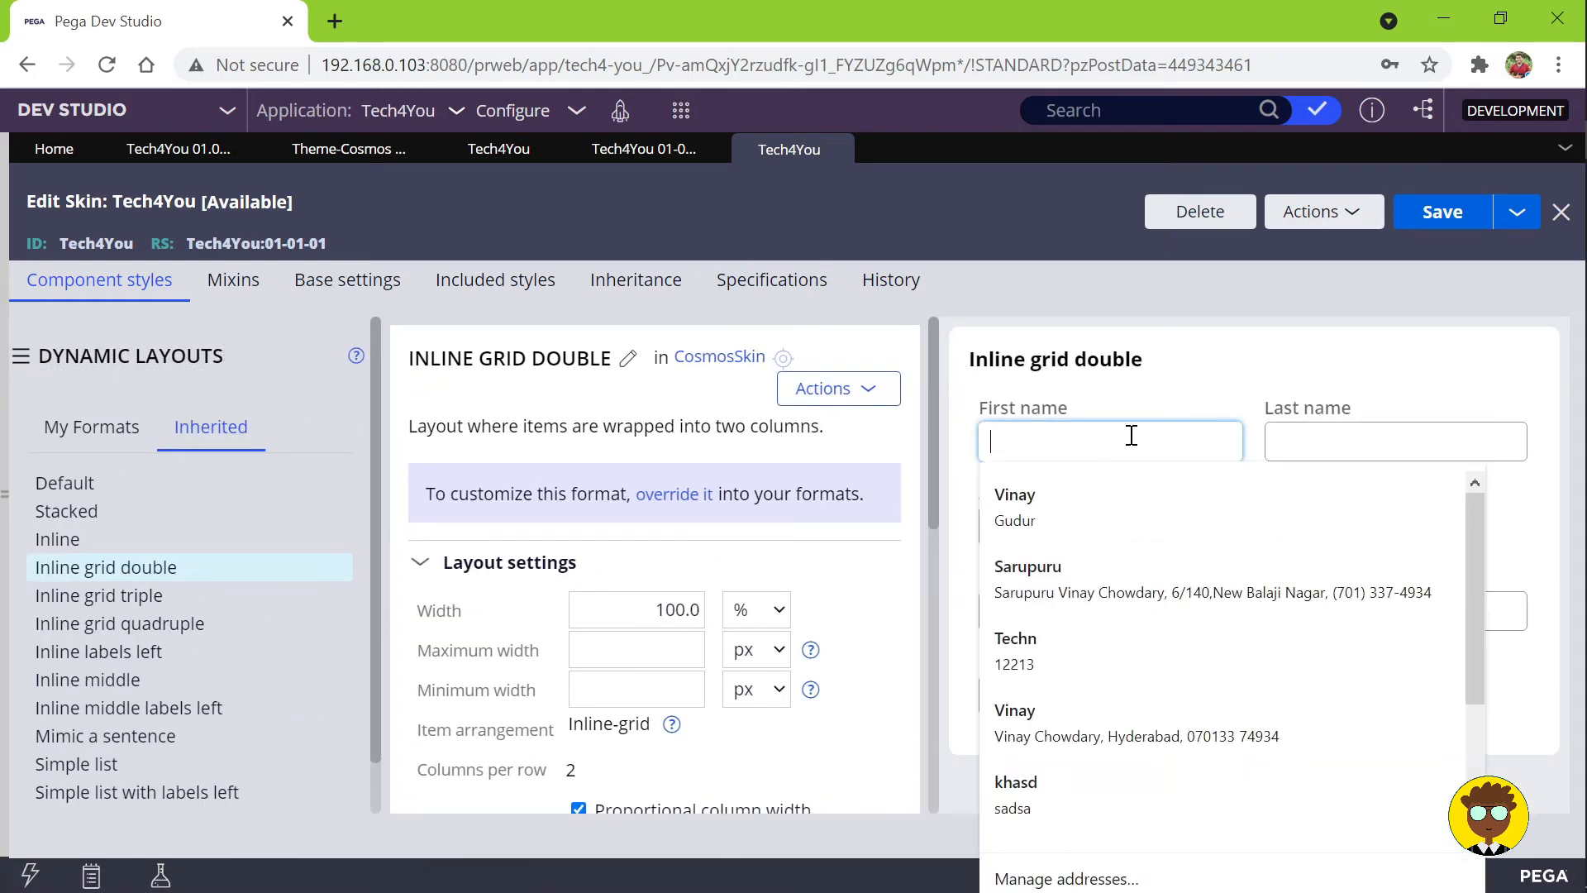
click(120, 602)
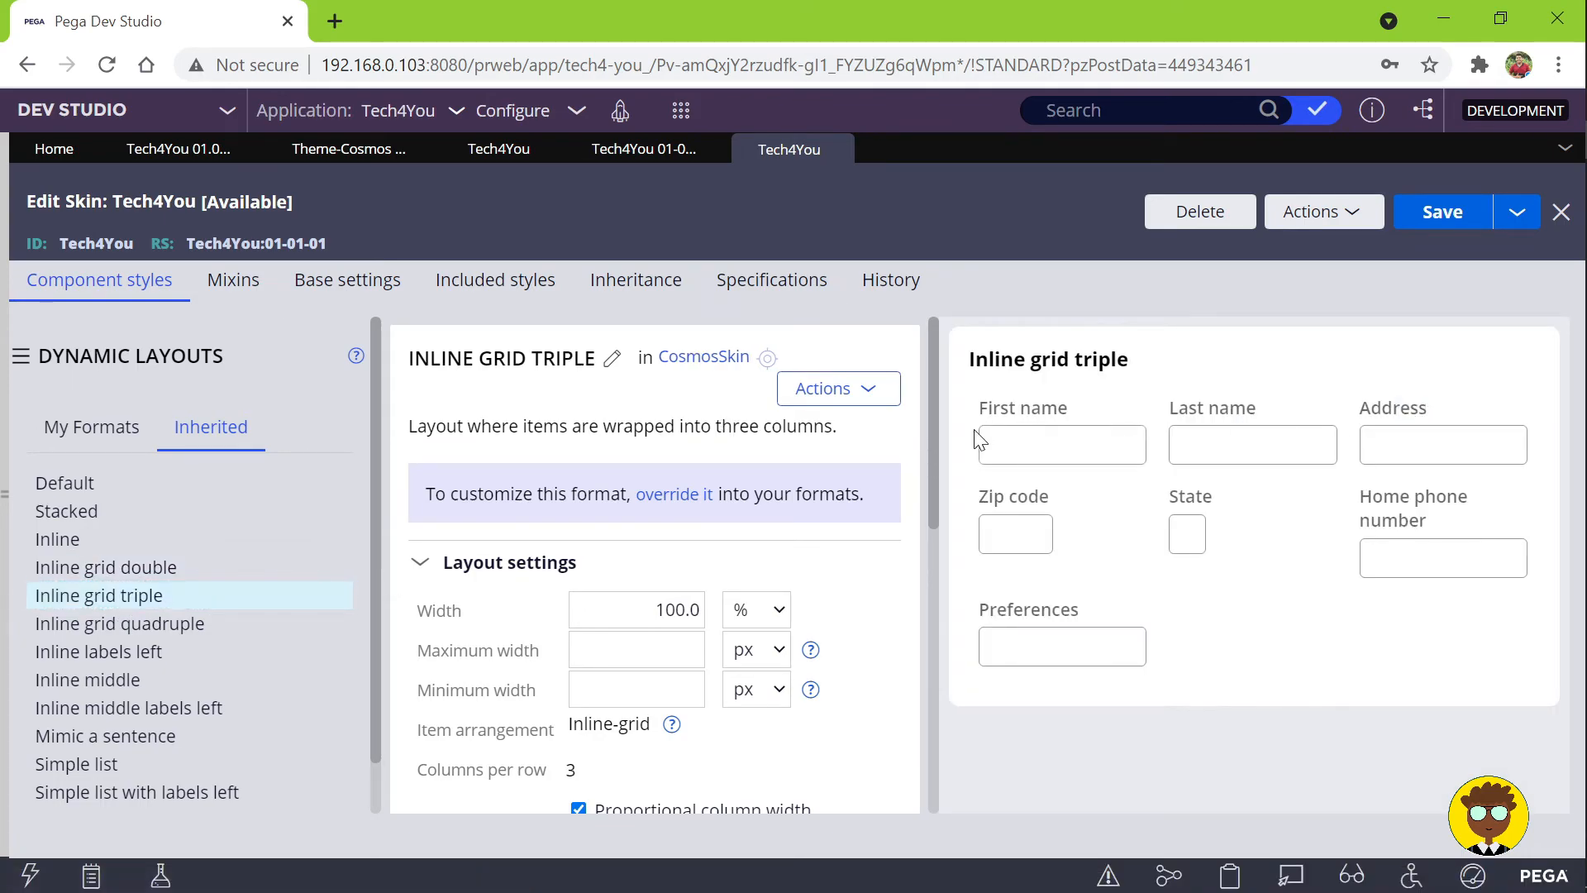
drag(1084, 424, 1428, 437)
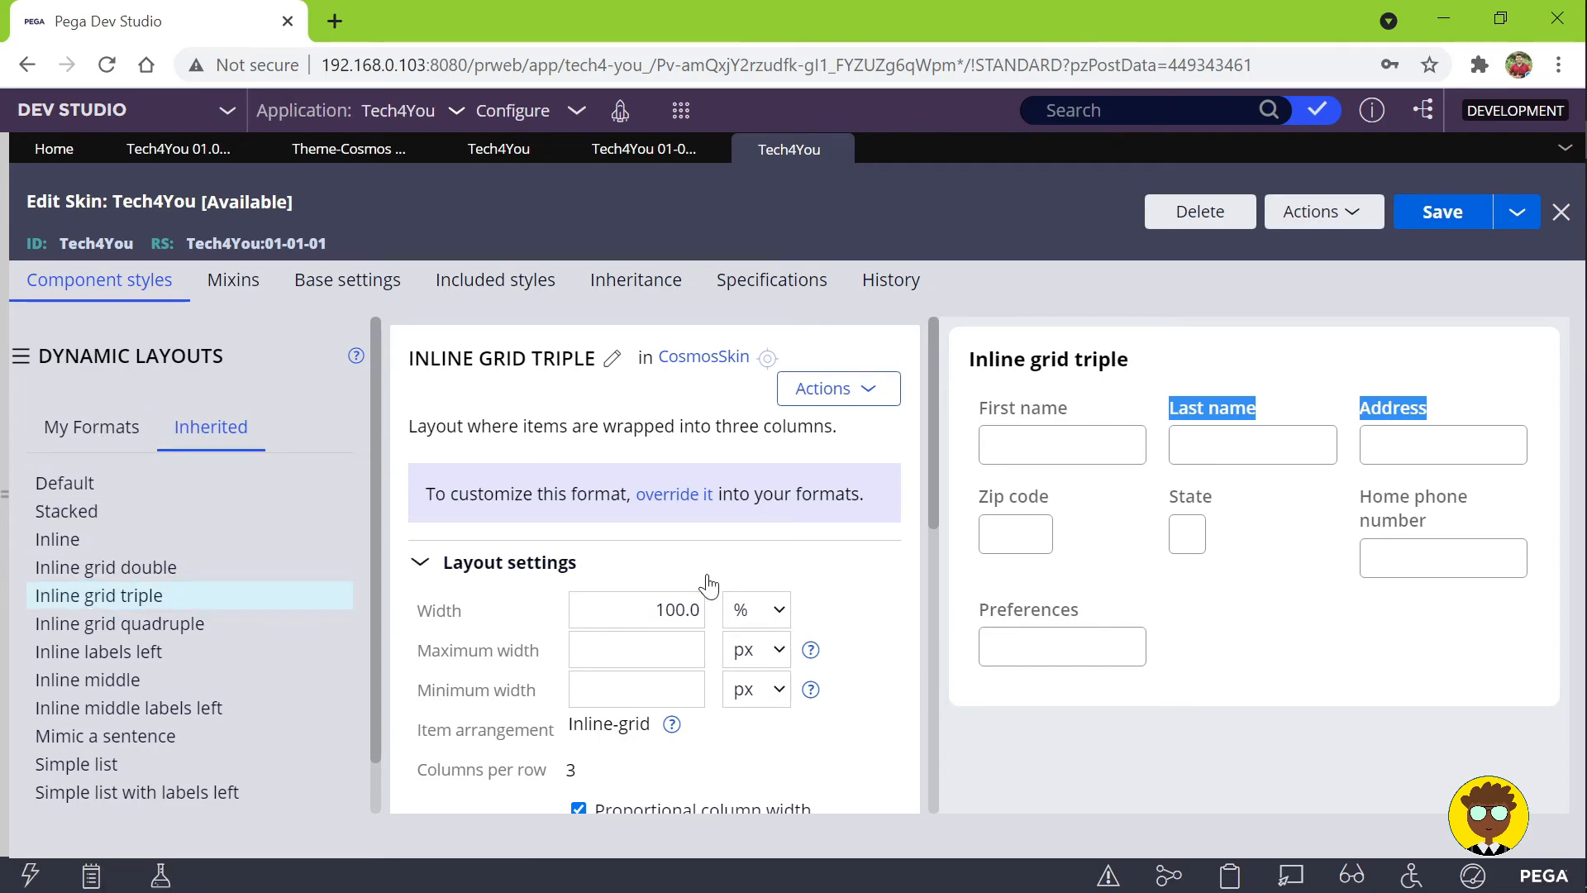
scroll(708, 591, down, 5)
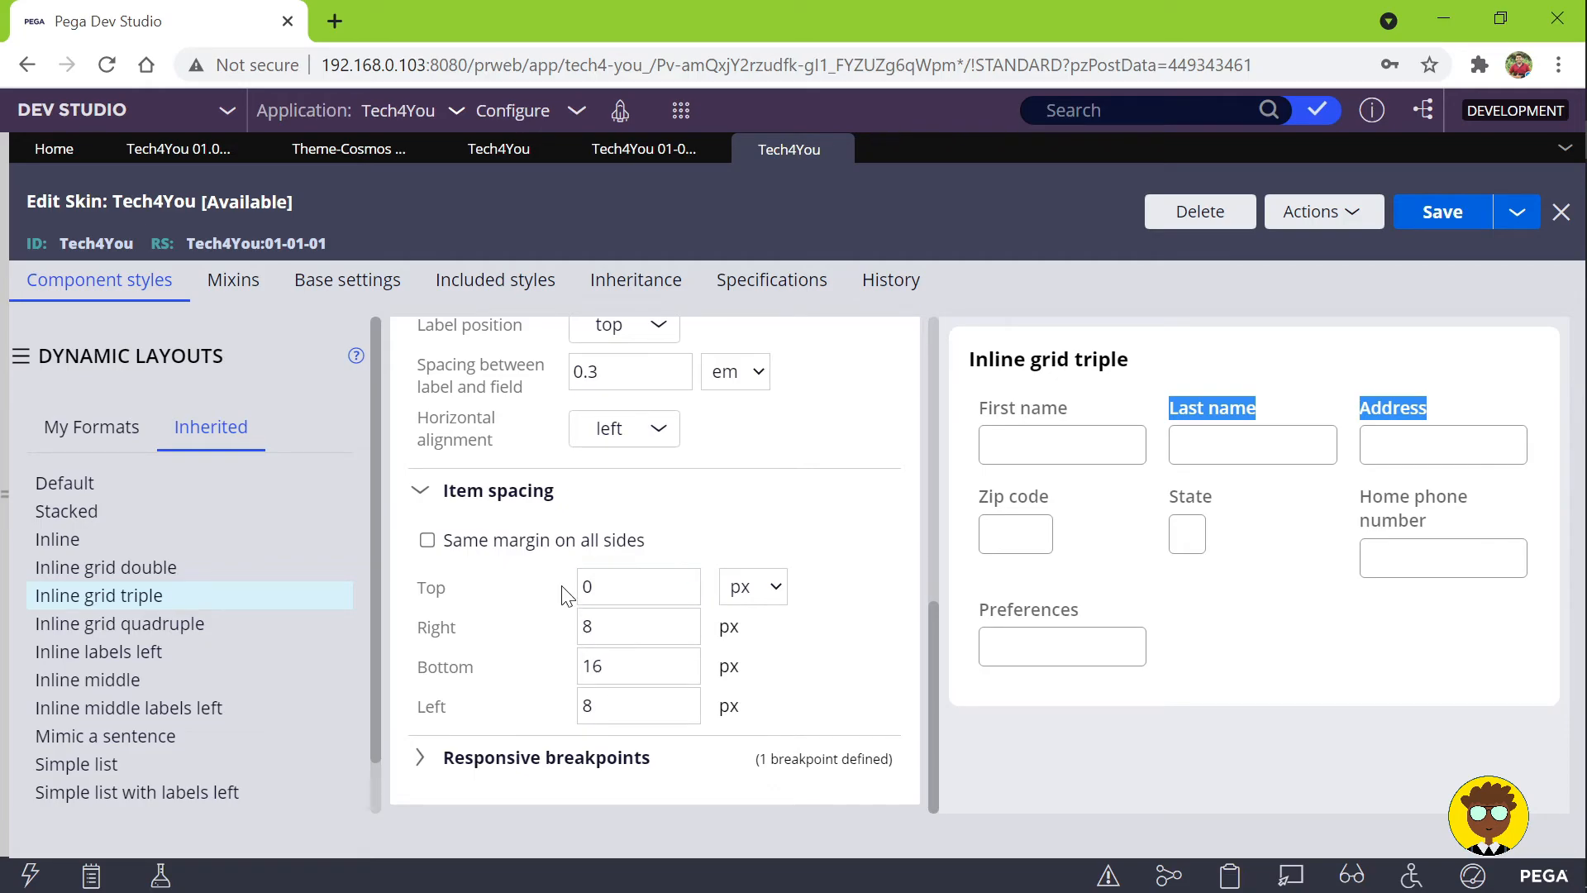
scroll(611, 397, up, 1)
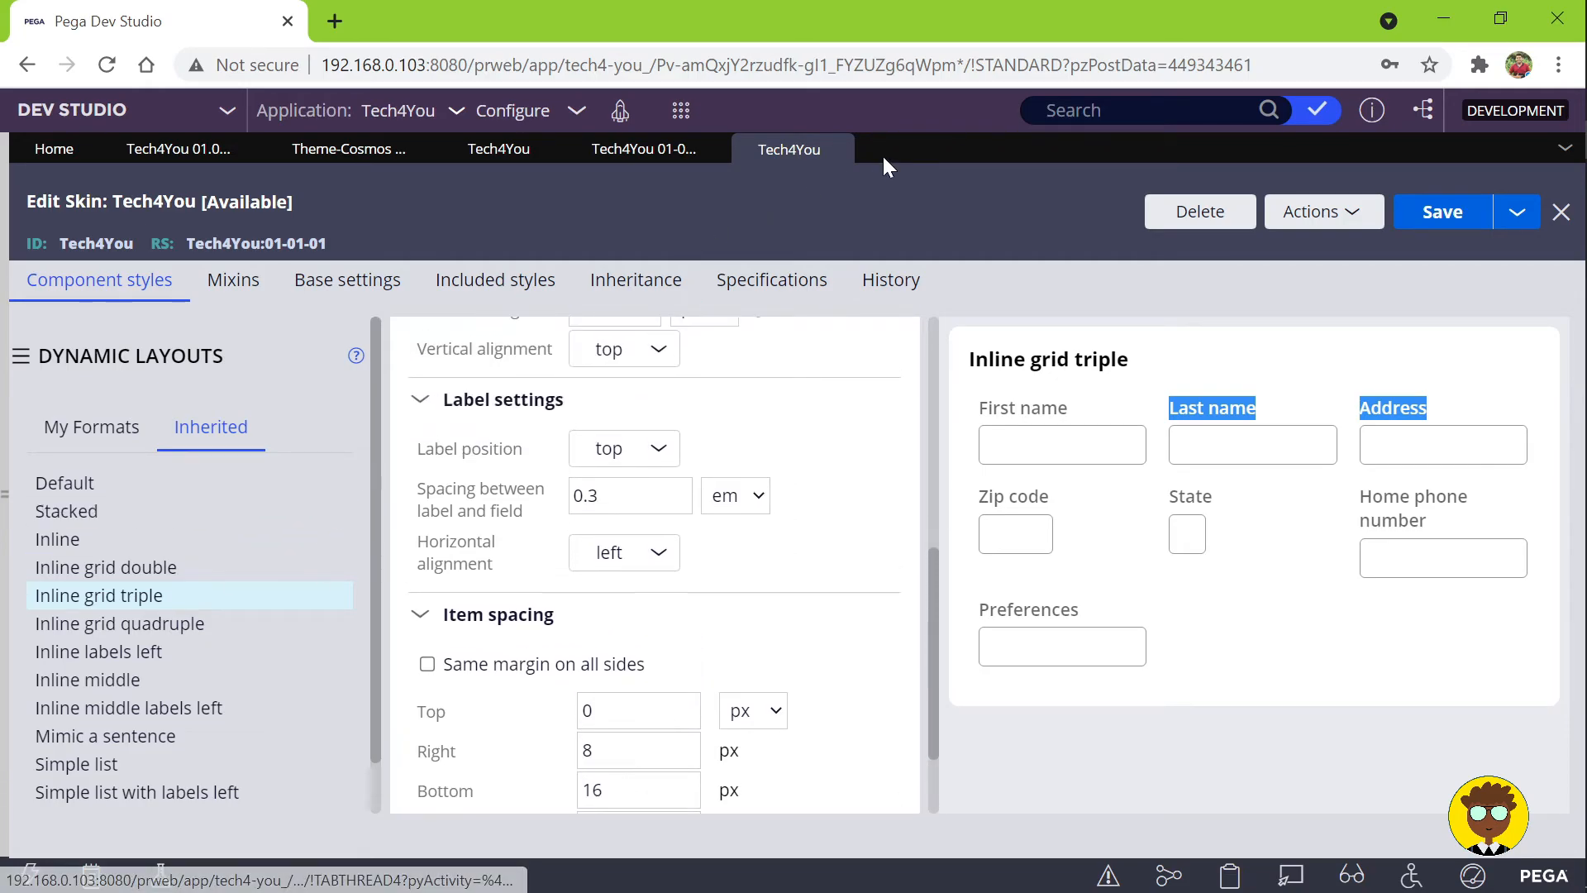
click(836, 150)
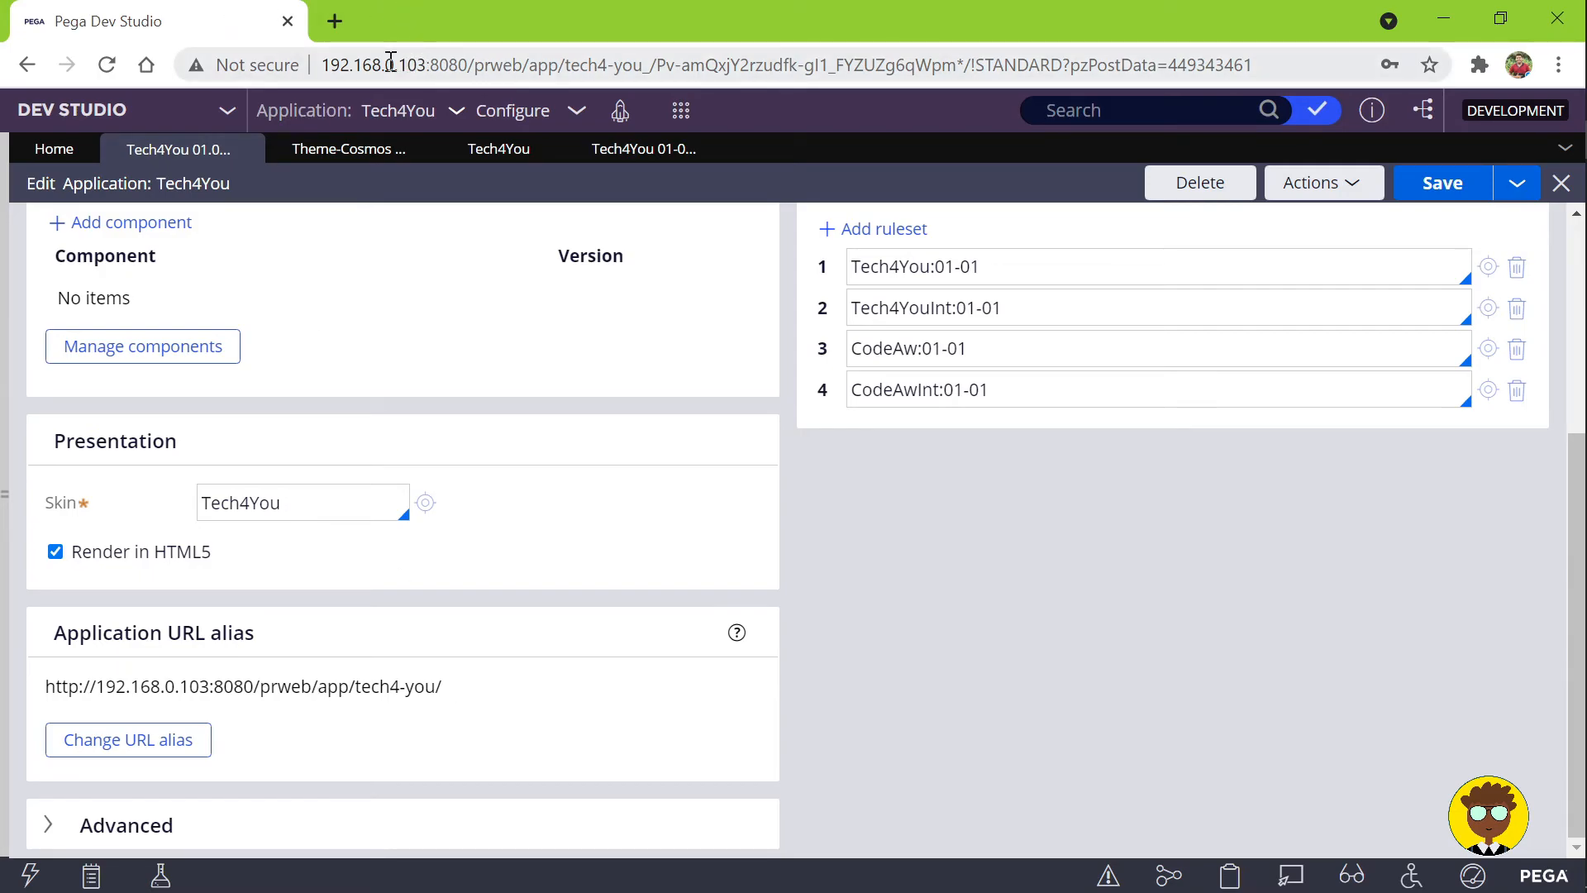
Step: Change the application's URL alias to codeawesometest
drag(324, 66, 1062, 47)
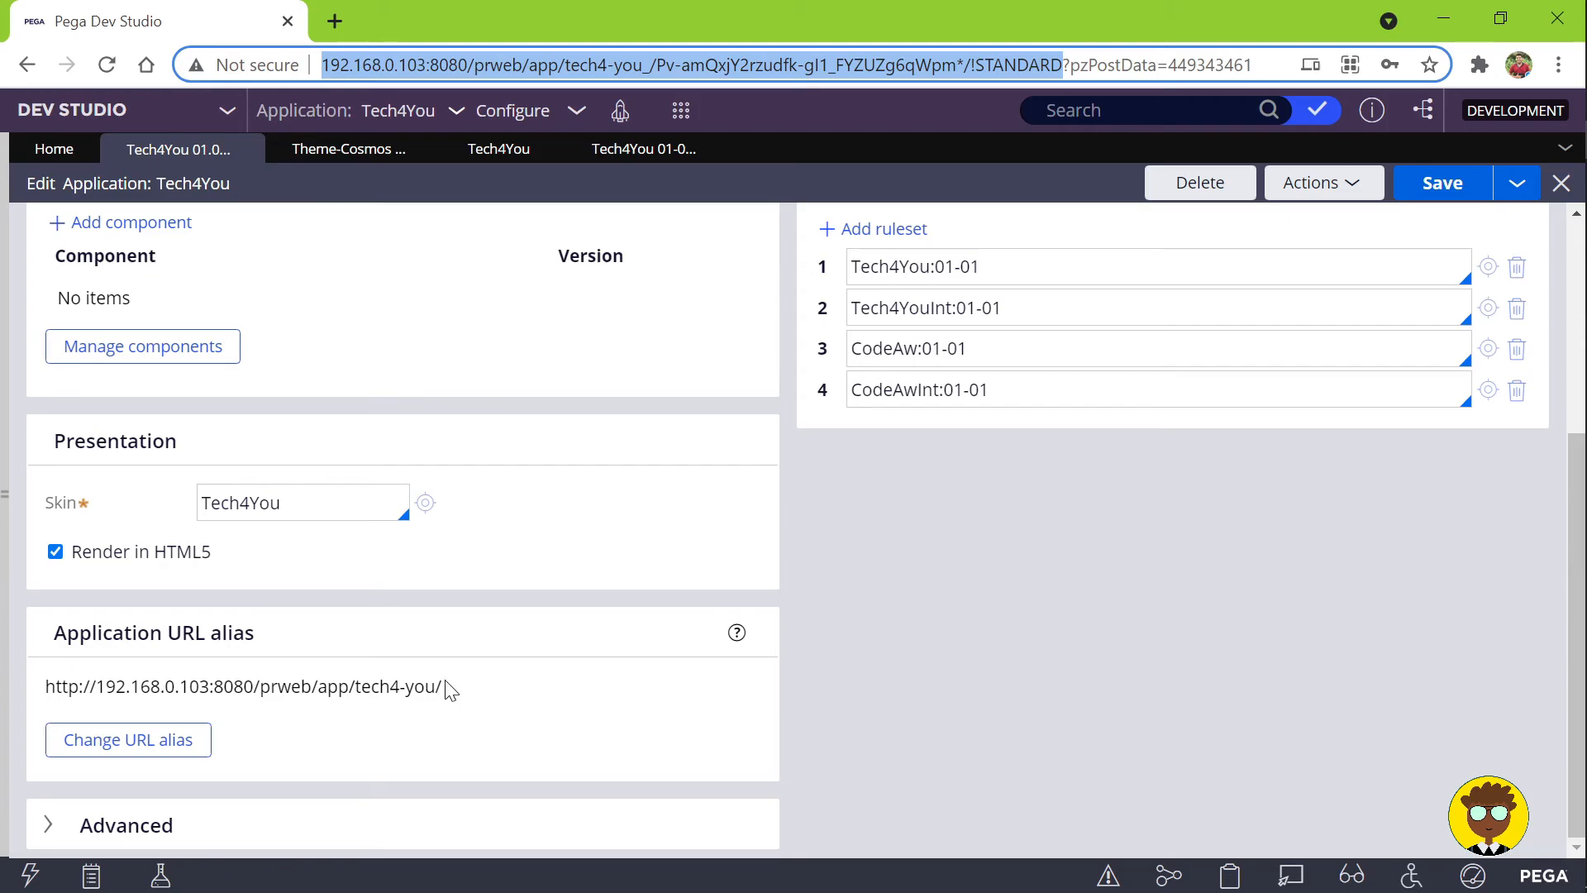
drag(445, 688, 35, 686)
click(138, 746)
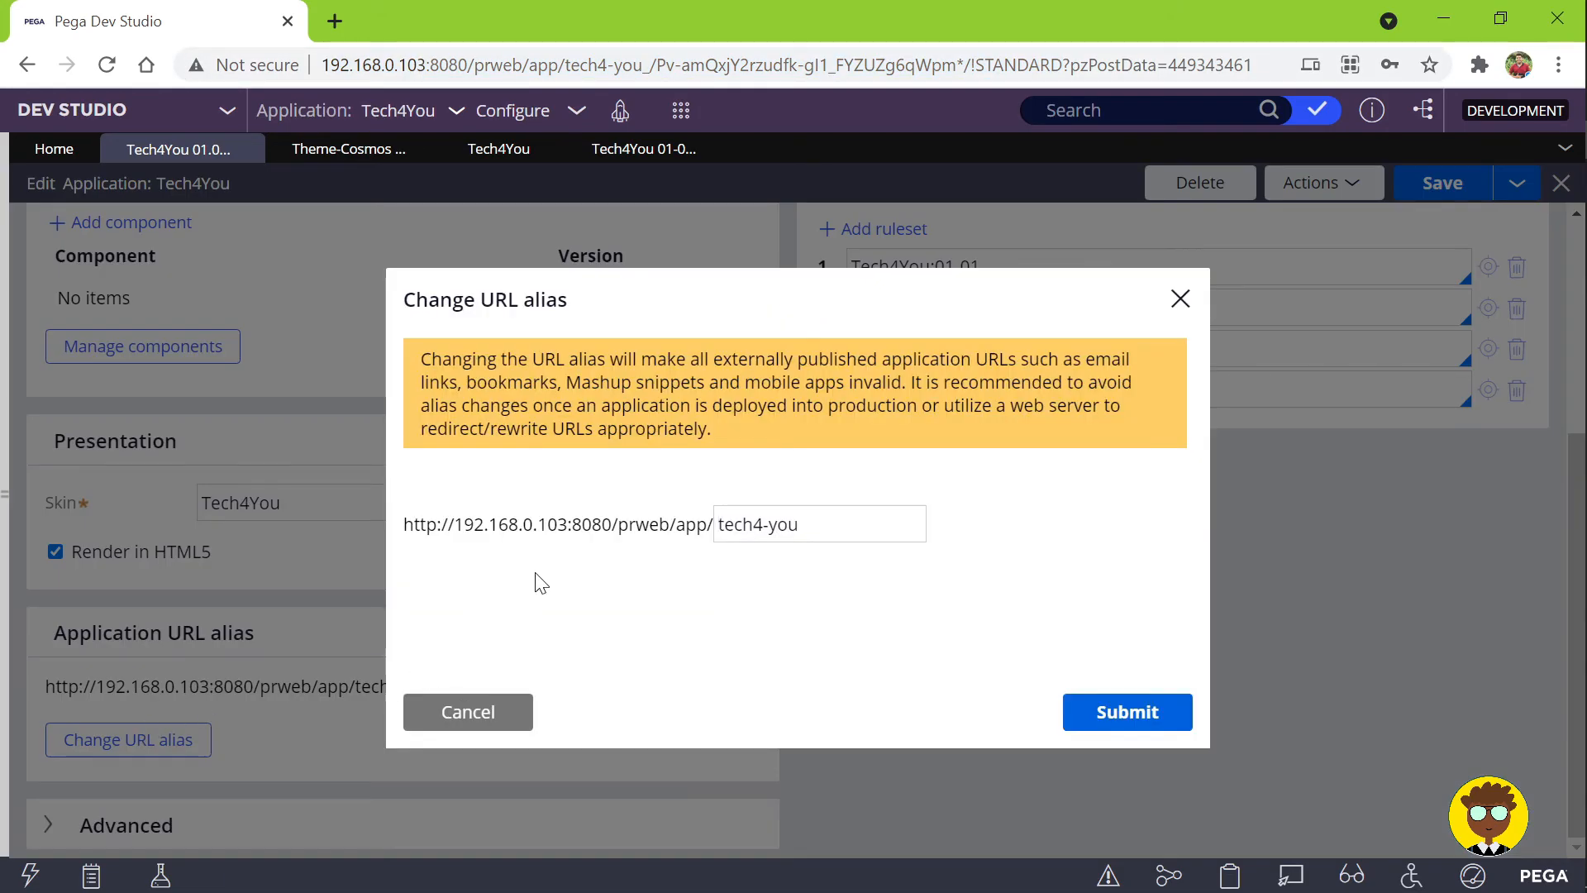
triple_click(856, 530)
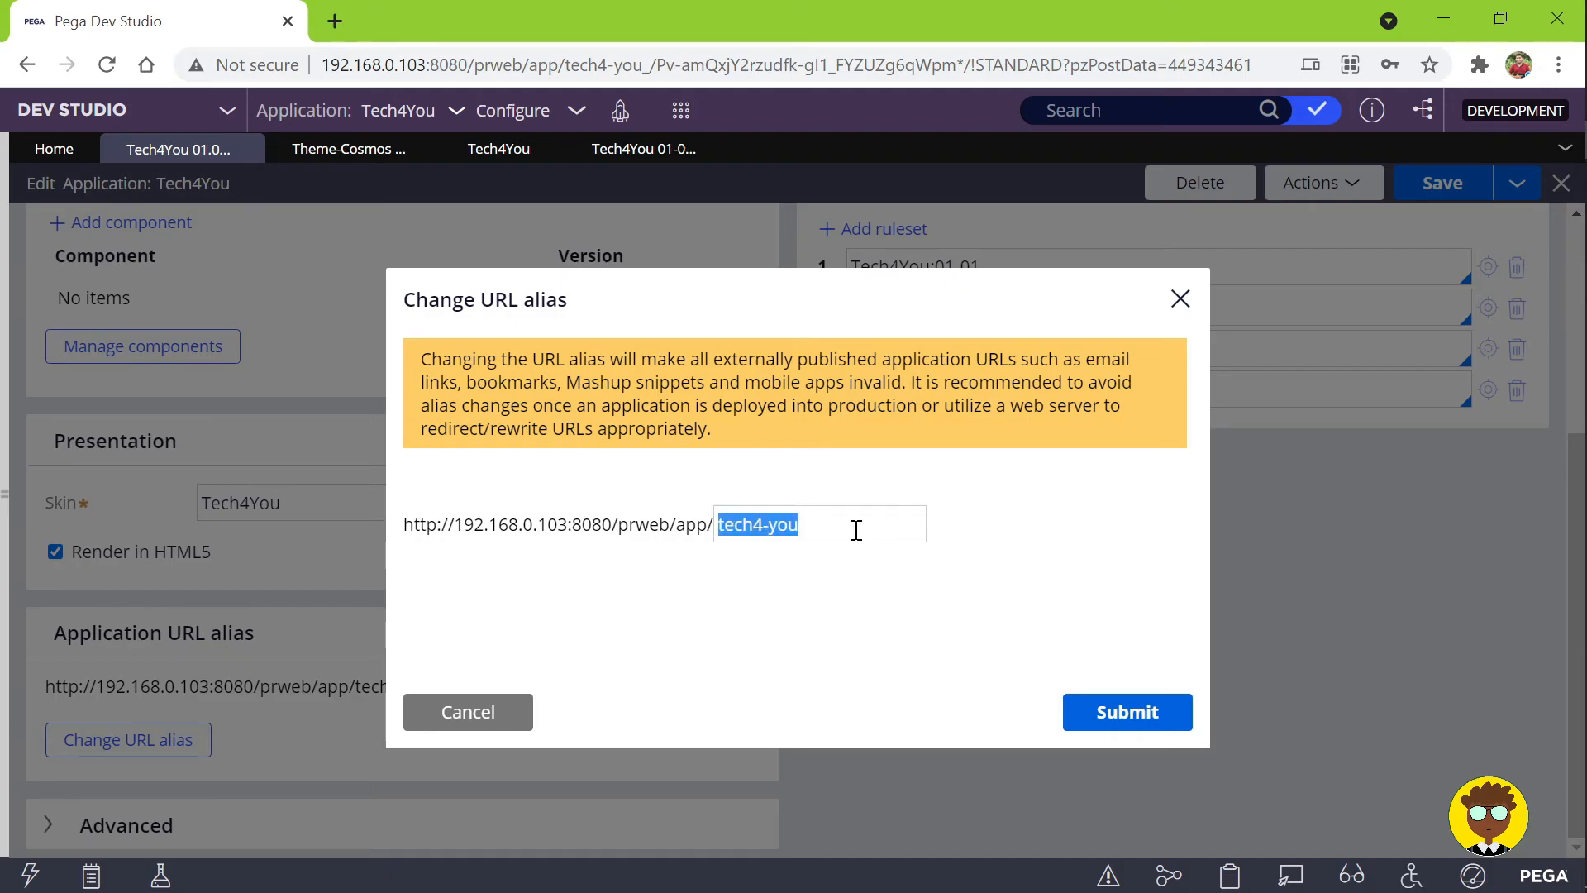
text(codeawe)
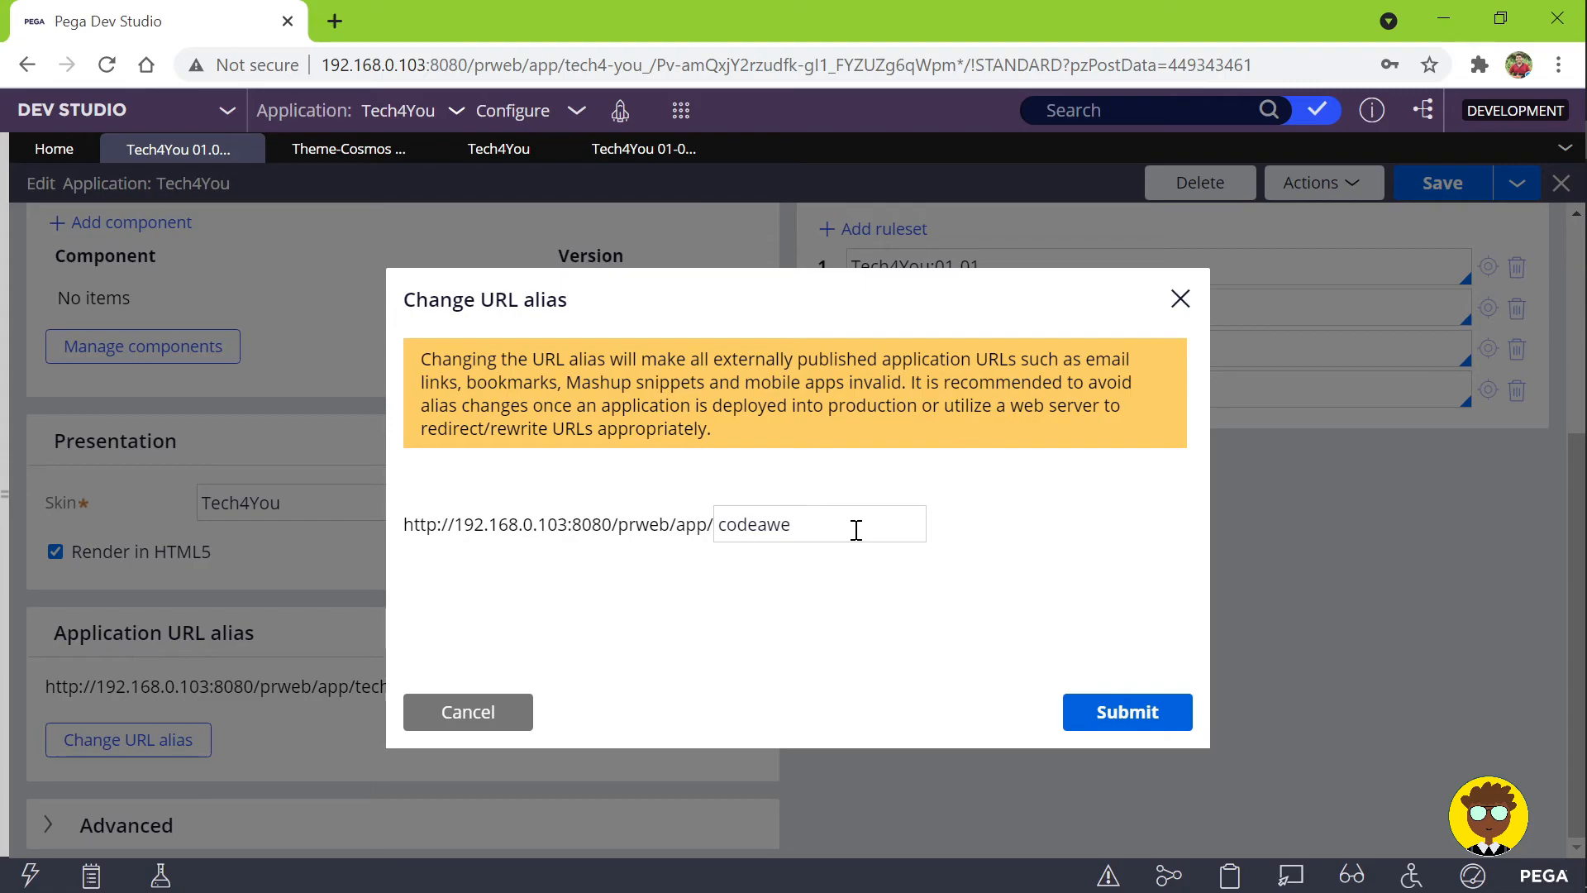
text(sometest)
click(1141, 715)
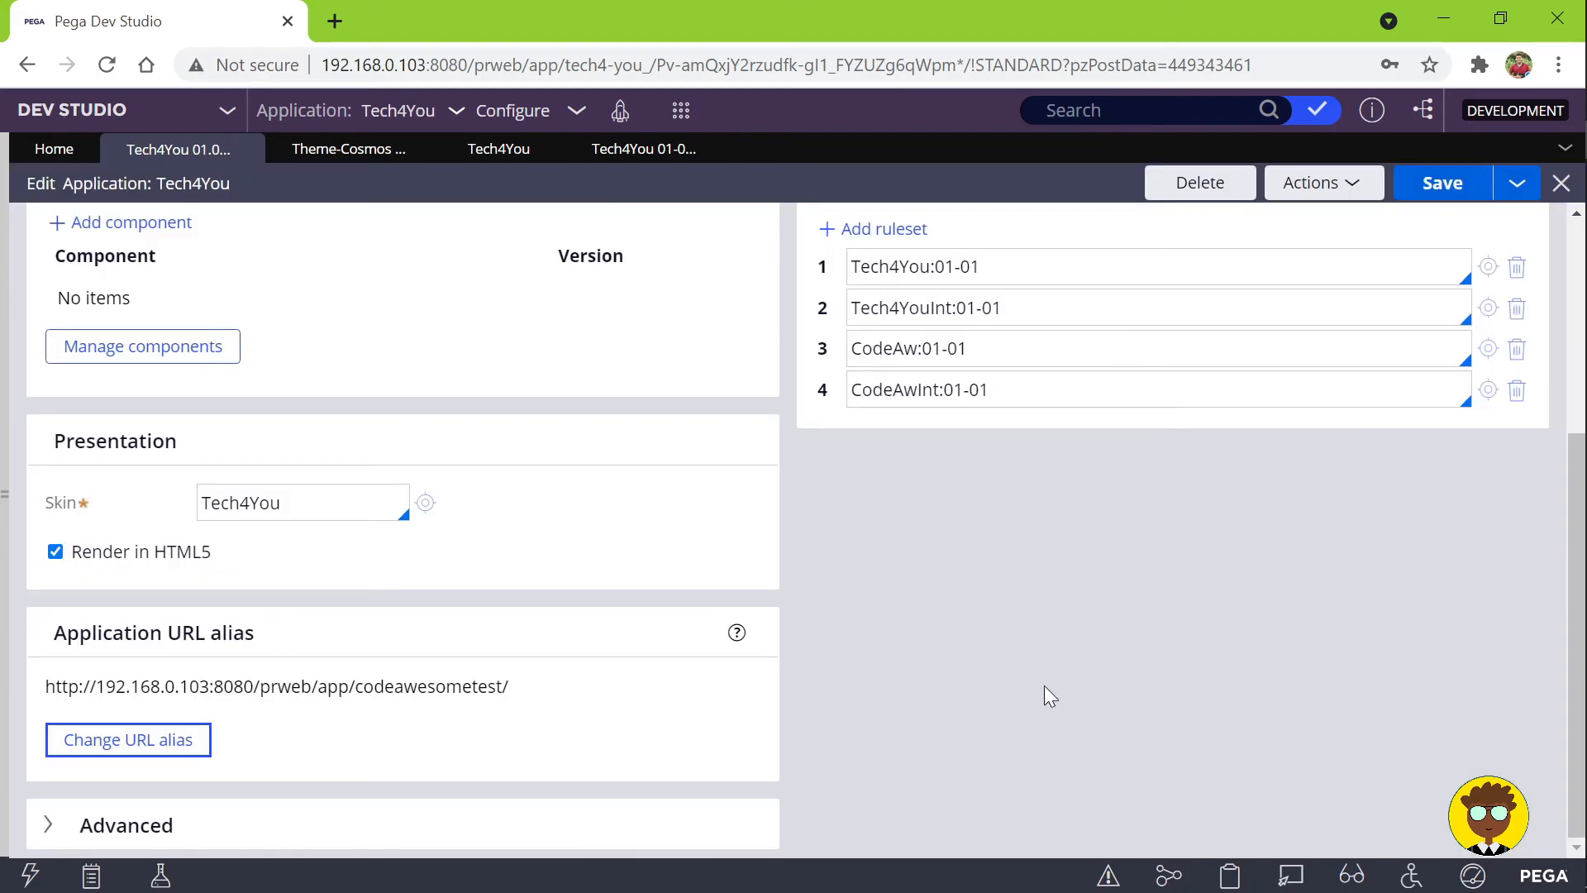
Step: Copy the application's alias URL, test it in a new Incognito window and close that window
triple_click(390, 686)
key(ctrl+c)
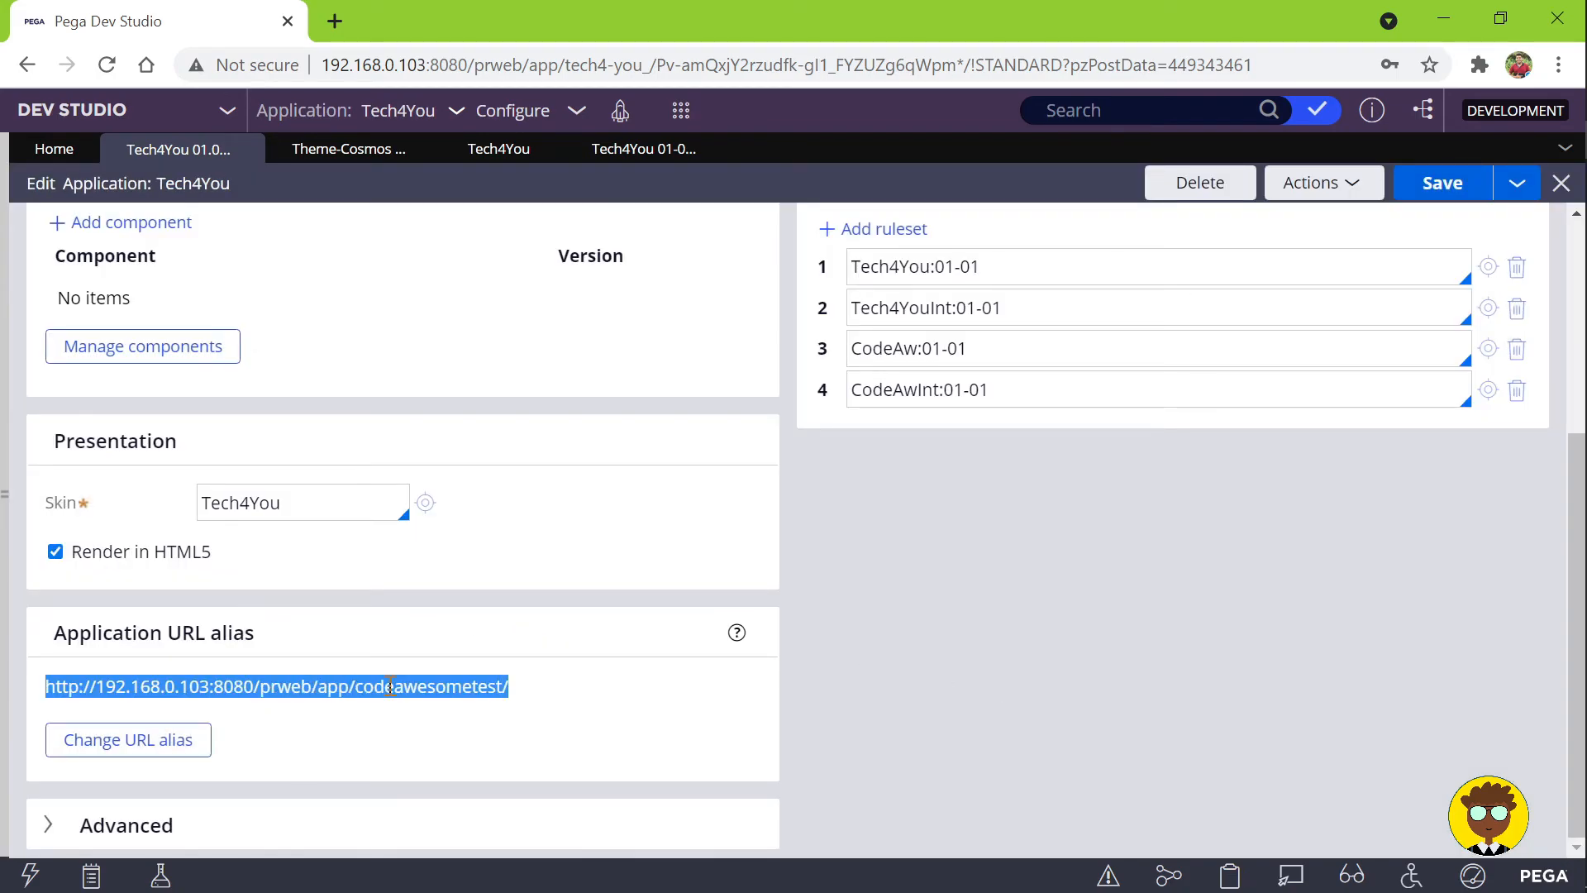
click(1558, 64)
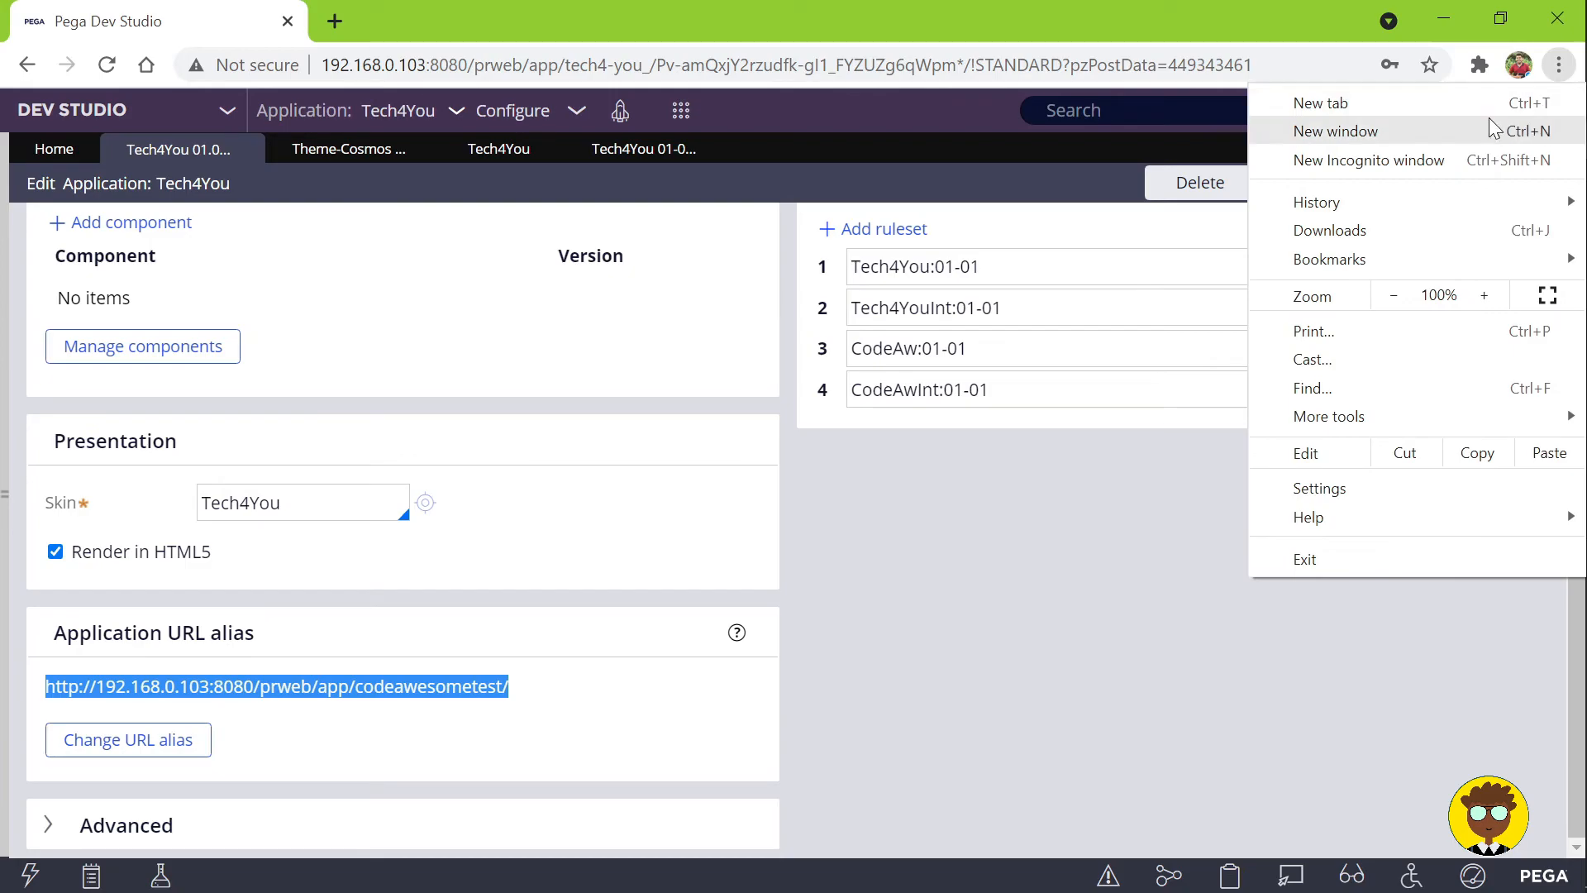
click(1304, 171)
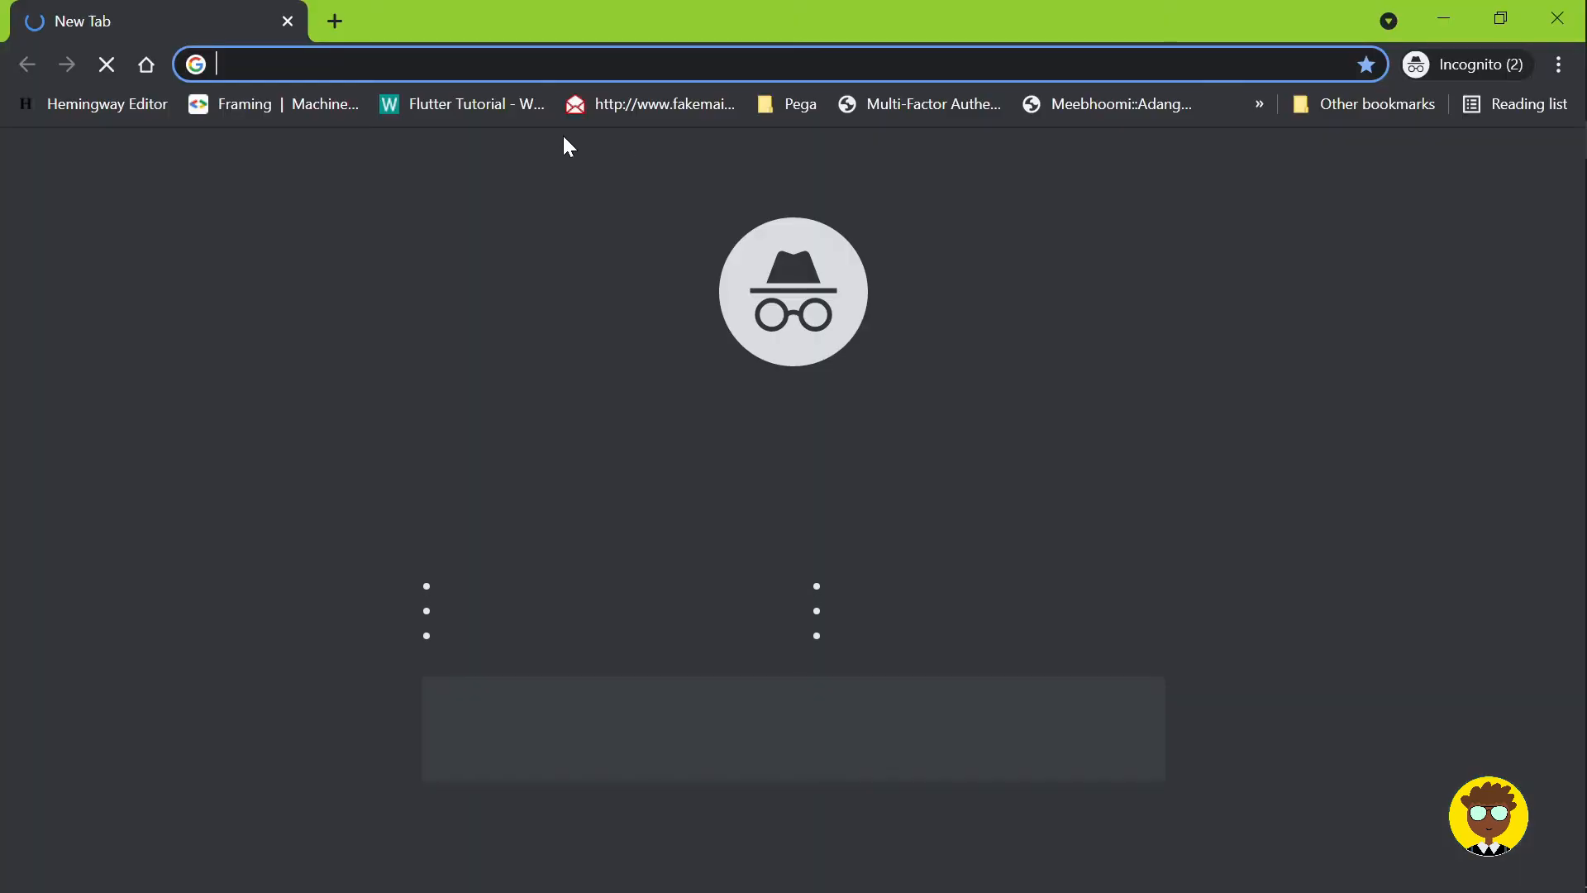
key(ctrl+v)
key(Return)
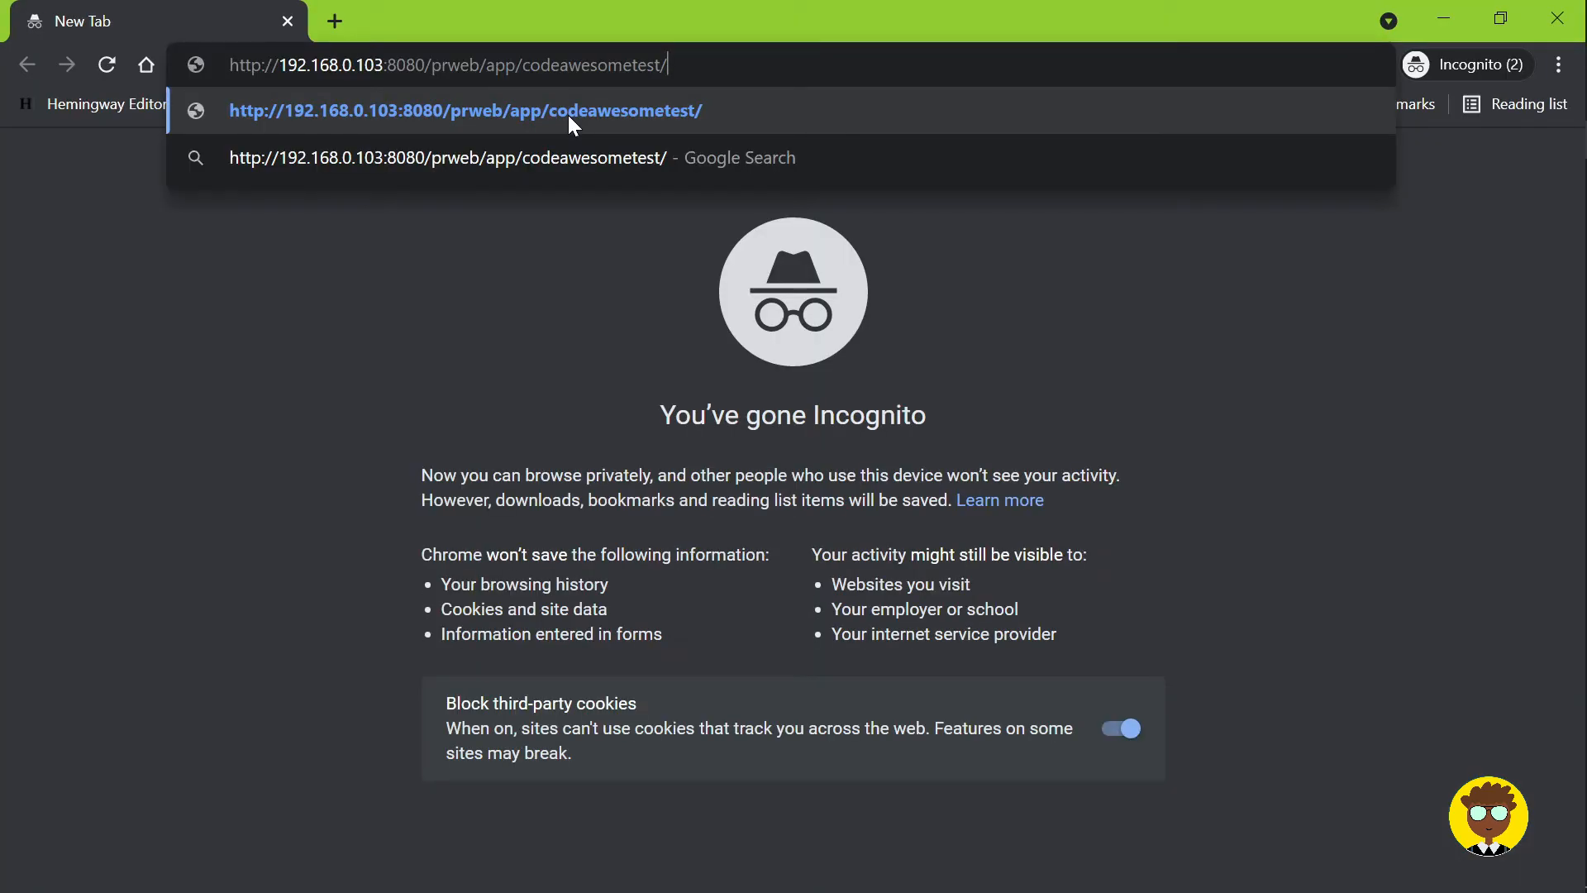
click(702, 369)
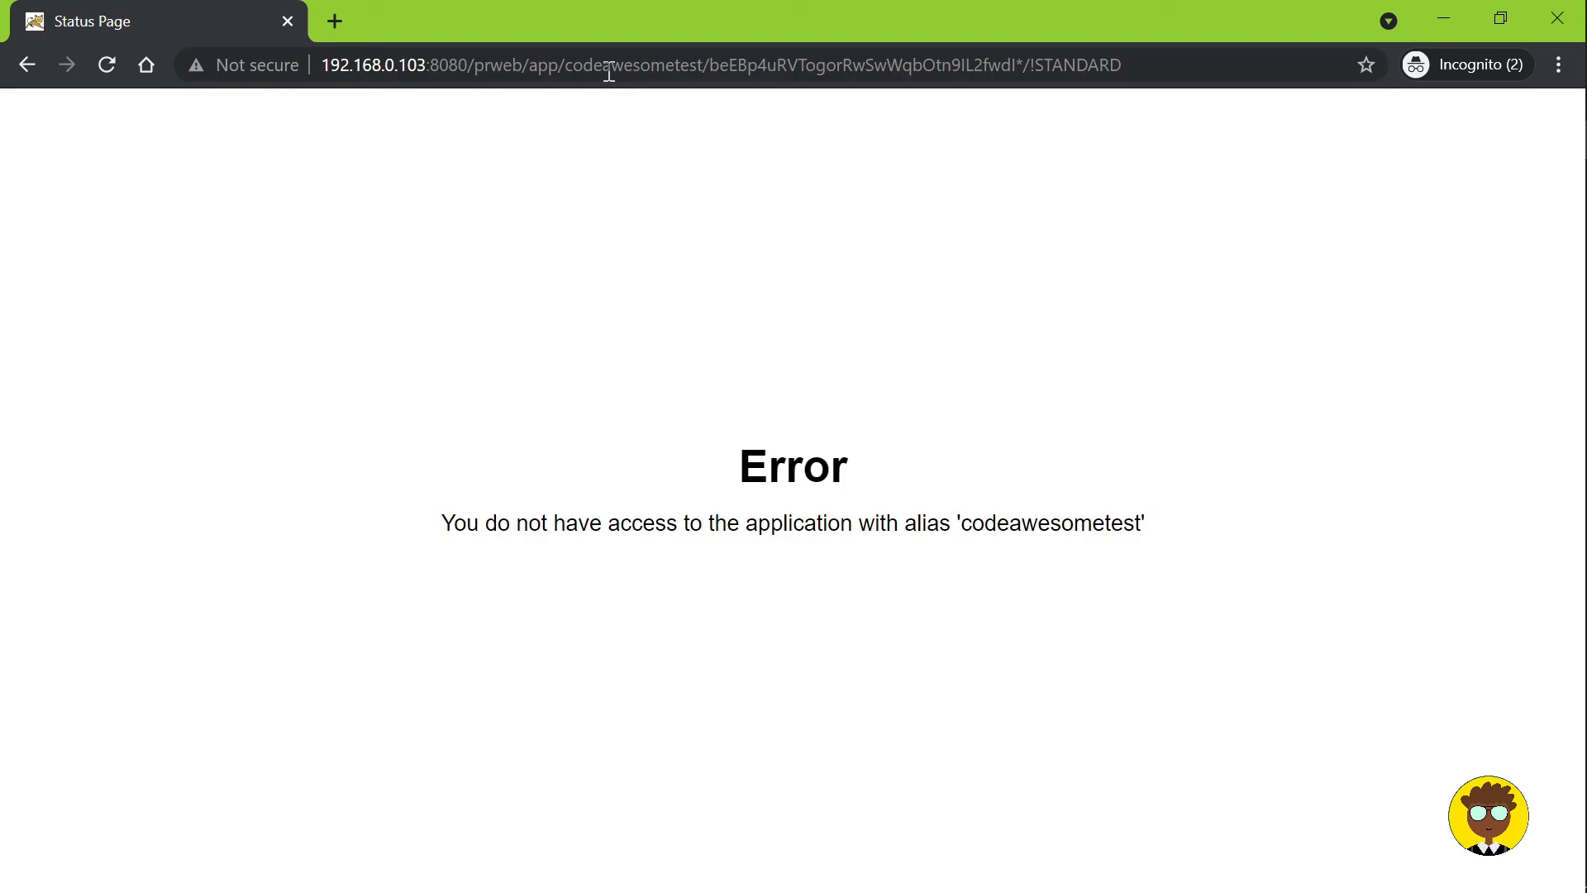
click(705, 66)
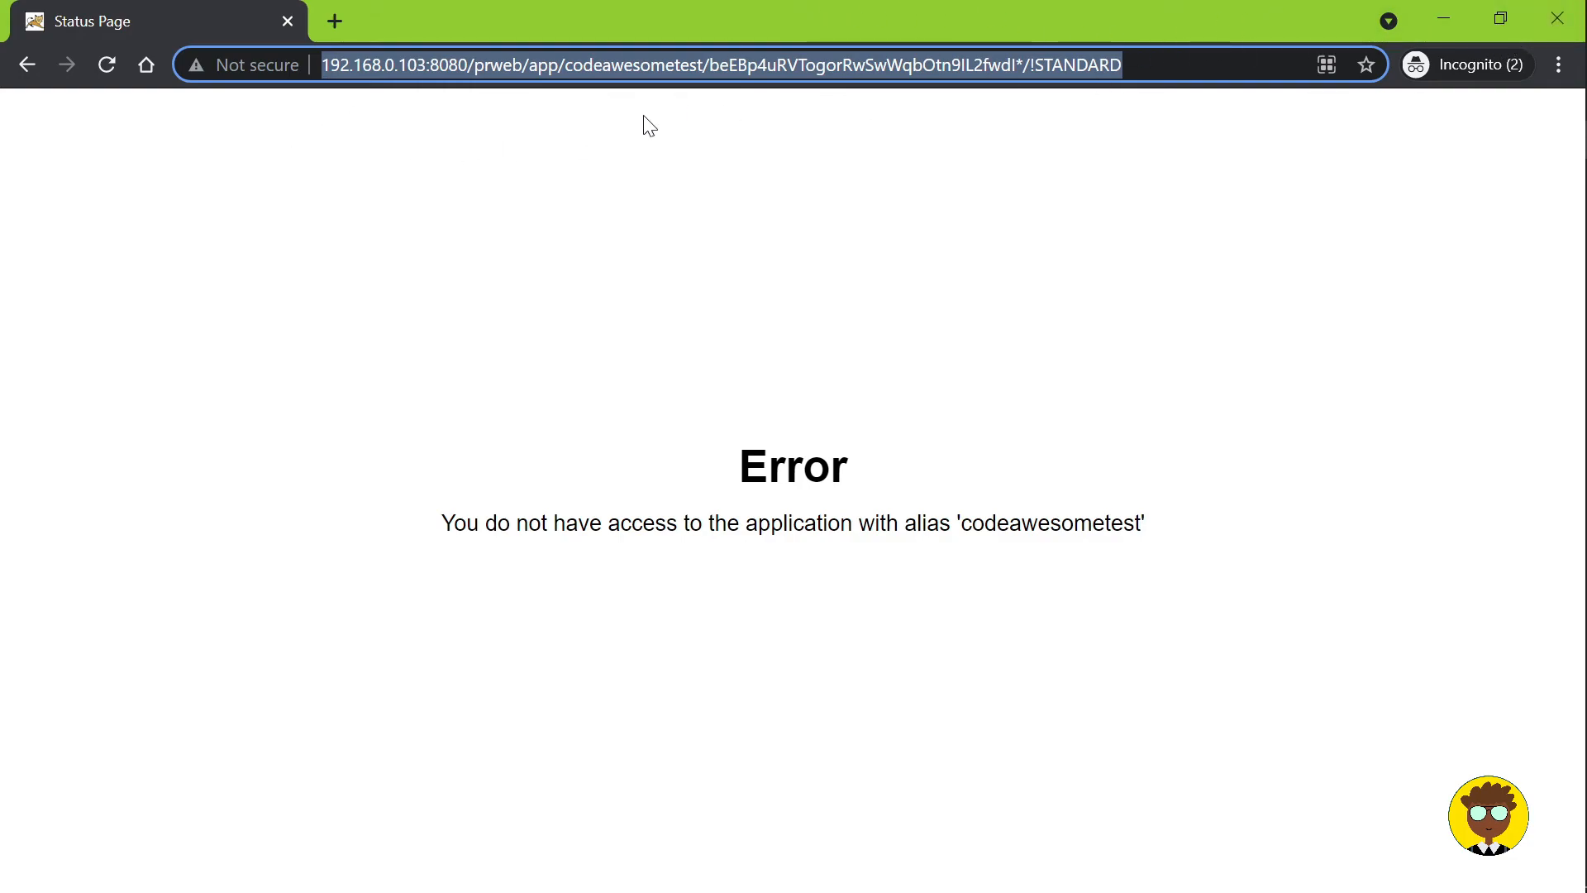
click(1557, 18)
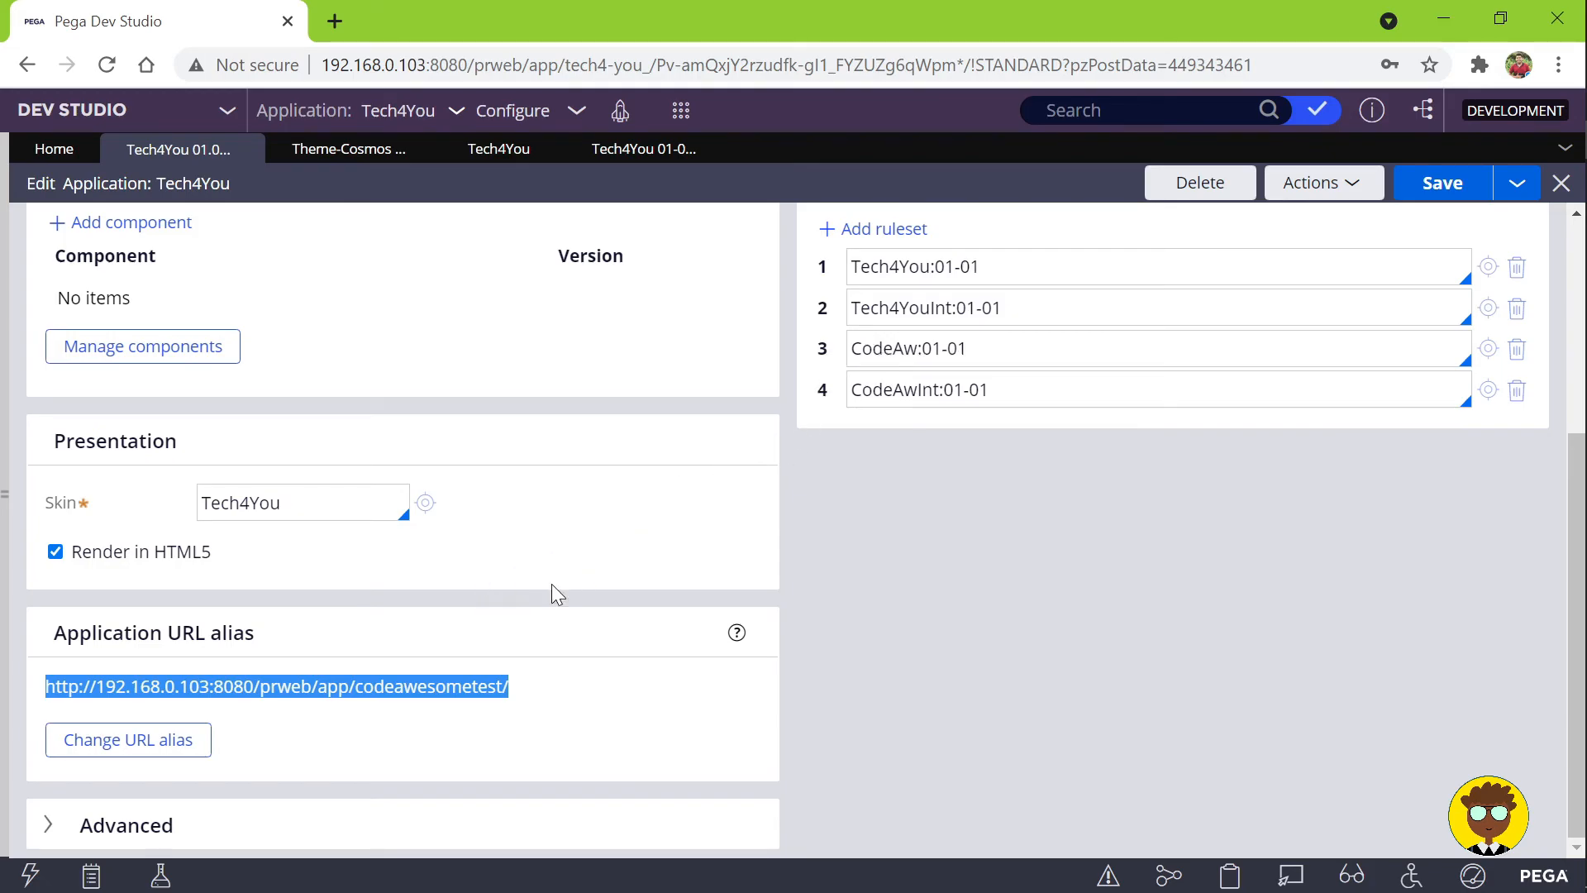
Step: Expand the application's Advanced section and review its settings along with the rest of the definition
click(81, 837)
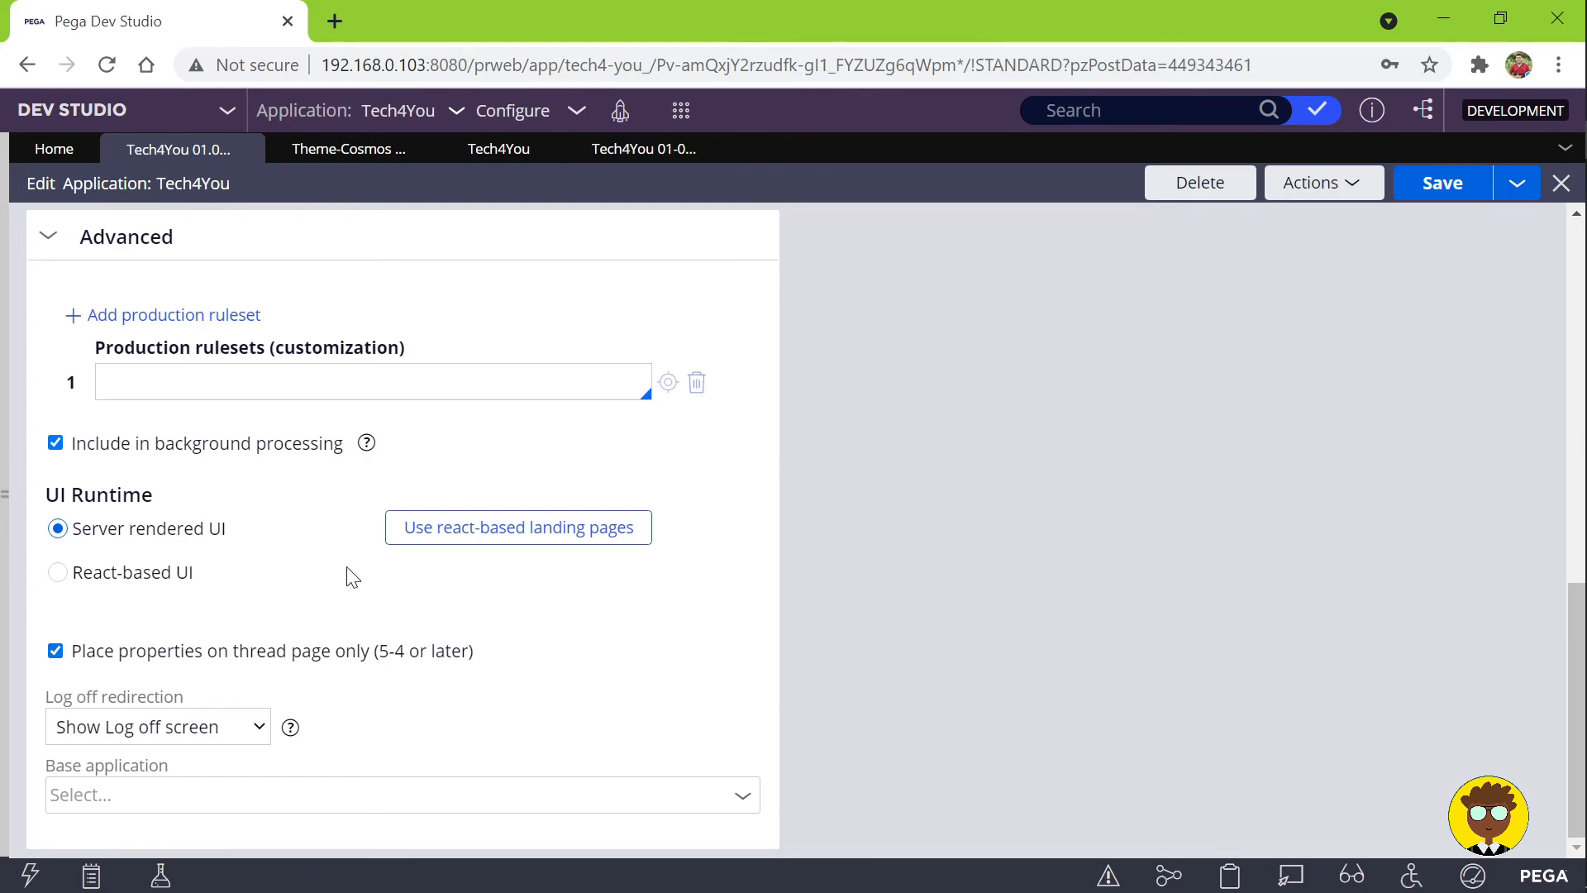
scroll(637, 496, up, 9)
scroll(315, 620, down, 3)
scroll(321, 626, down, 3)
scroll(400, 634, up, 10)
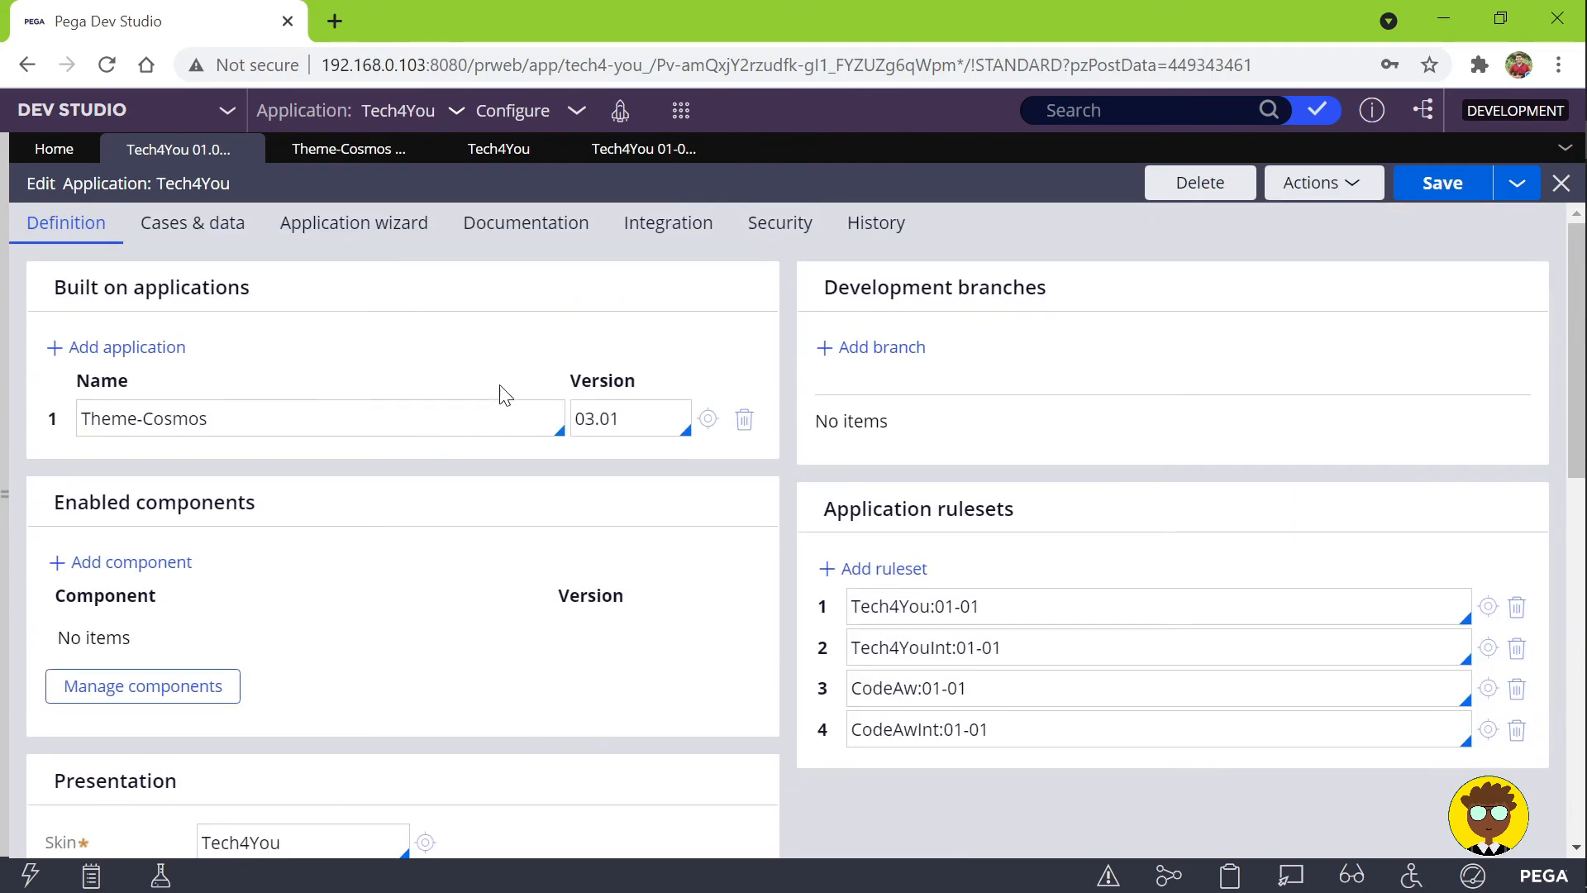
Step: Review the application's case types, data and associated classes under Cases & data
click(169, 295)
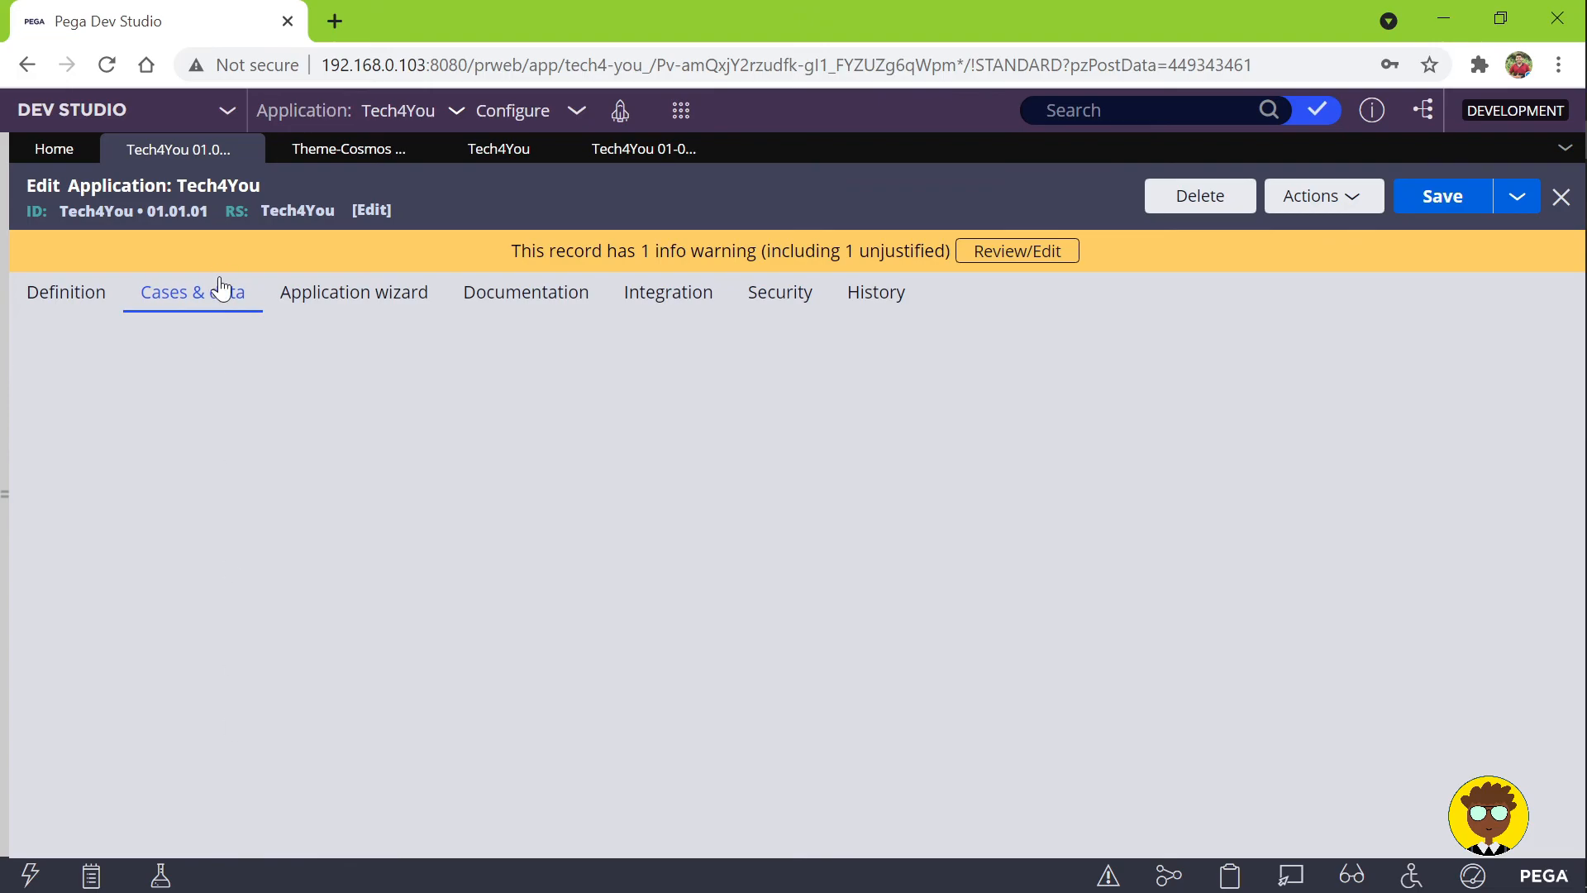
scroll(272, 655, down, 3)
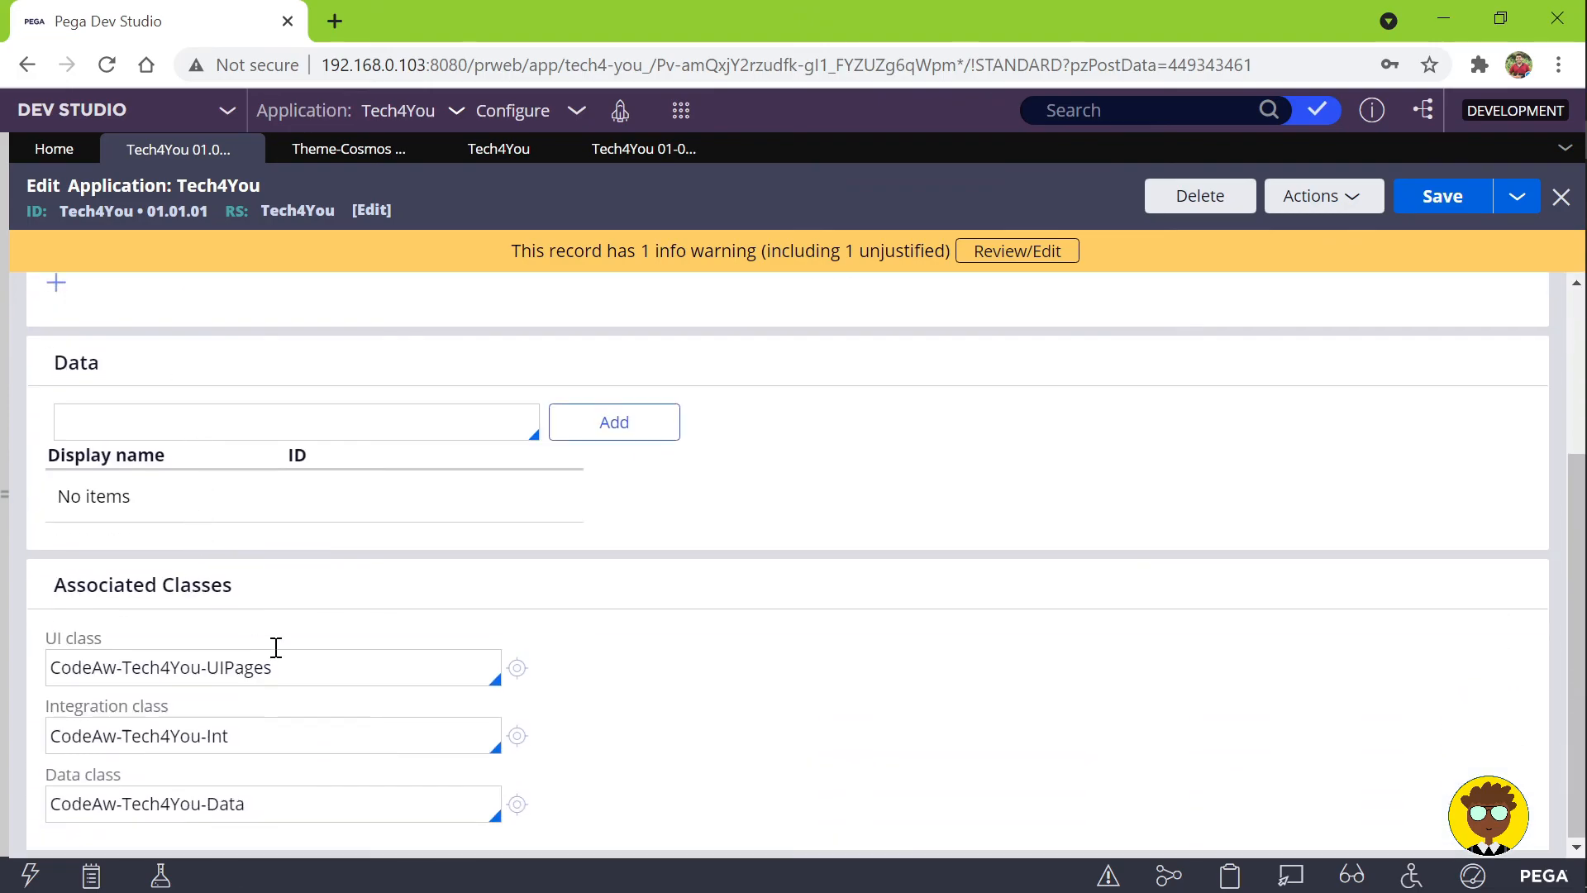
scroll(304, 537, up, 3)
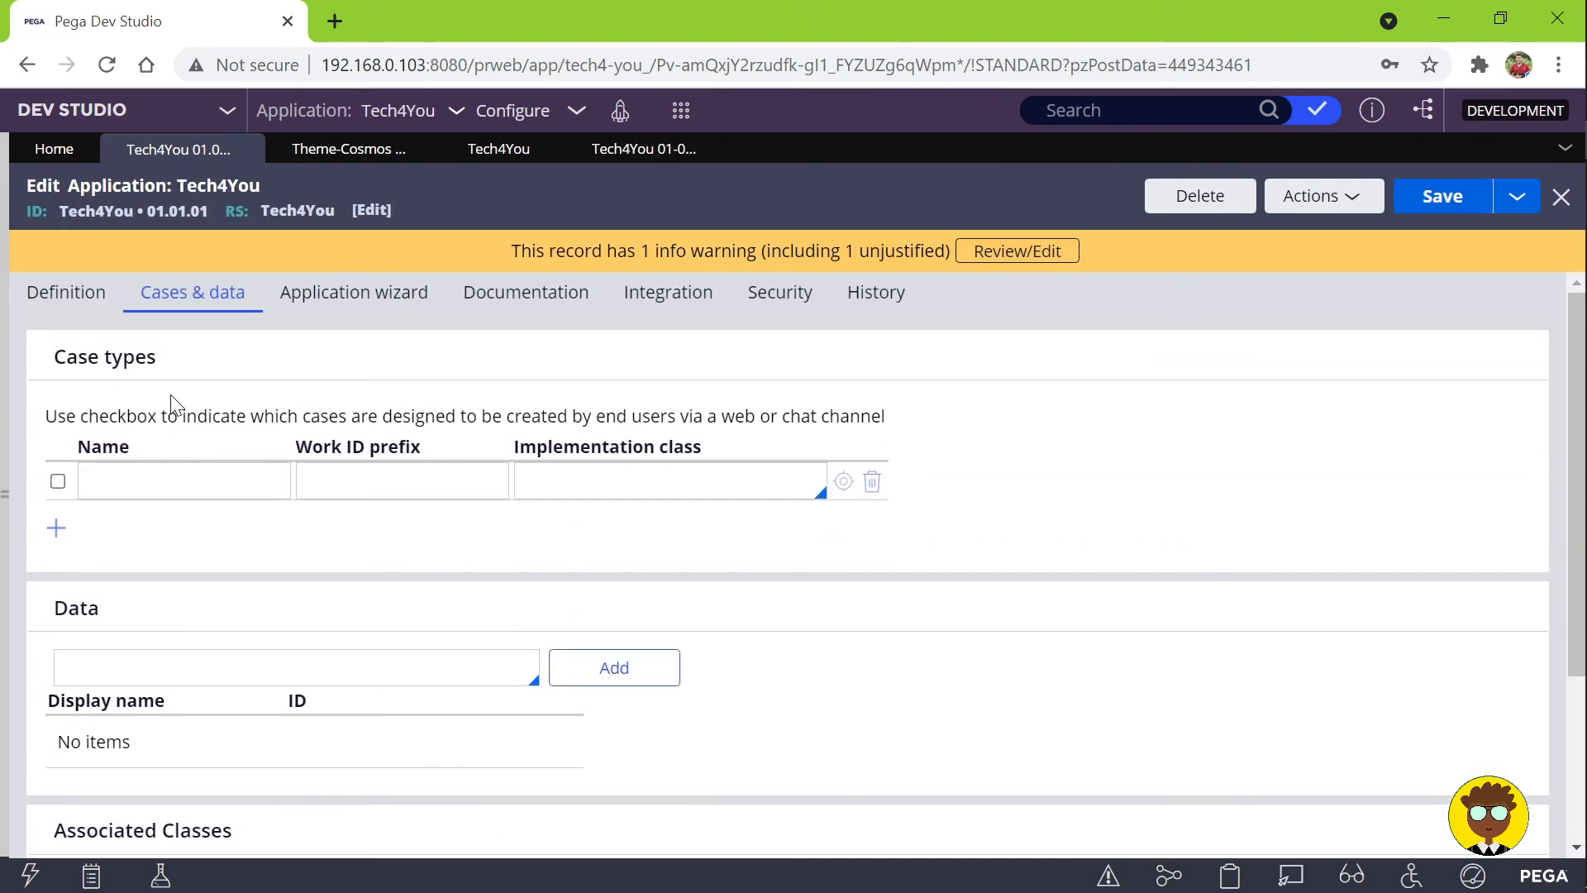
click(174, 480)
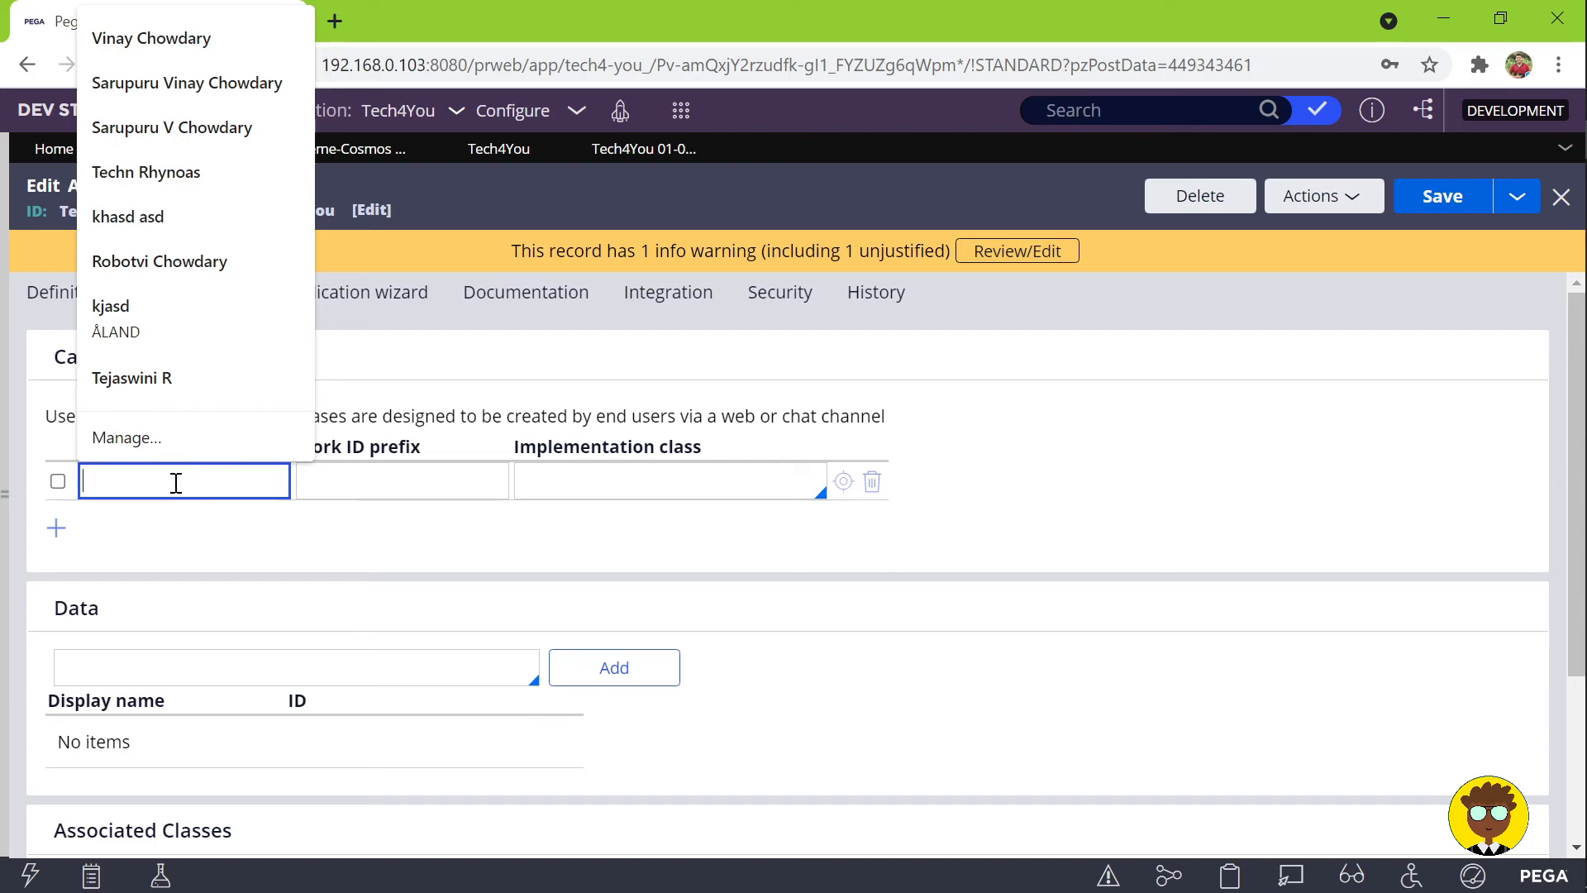
click(289, 390)
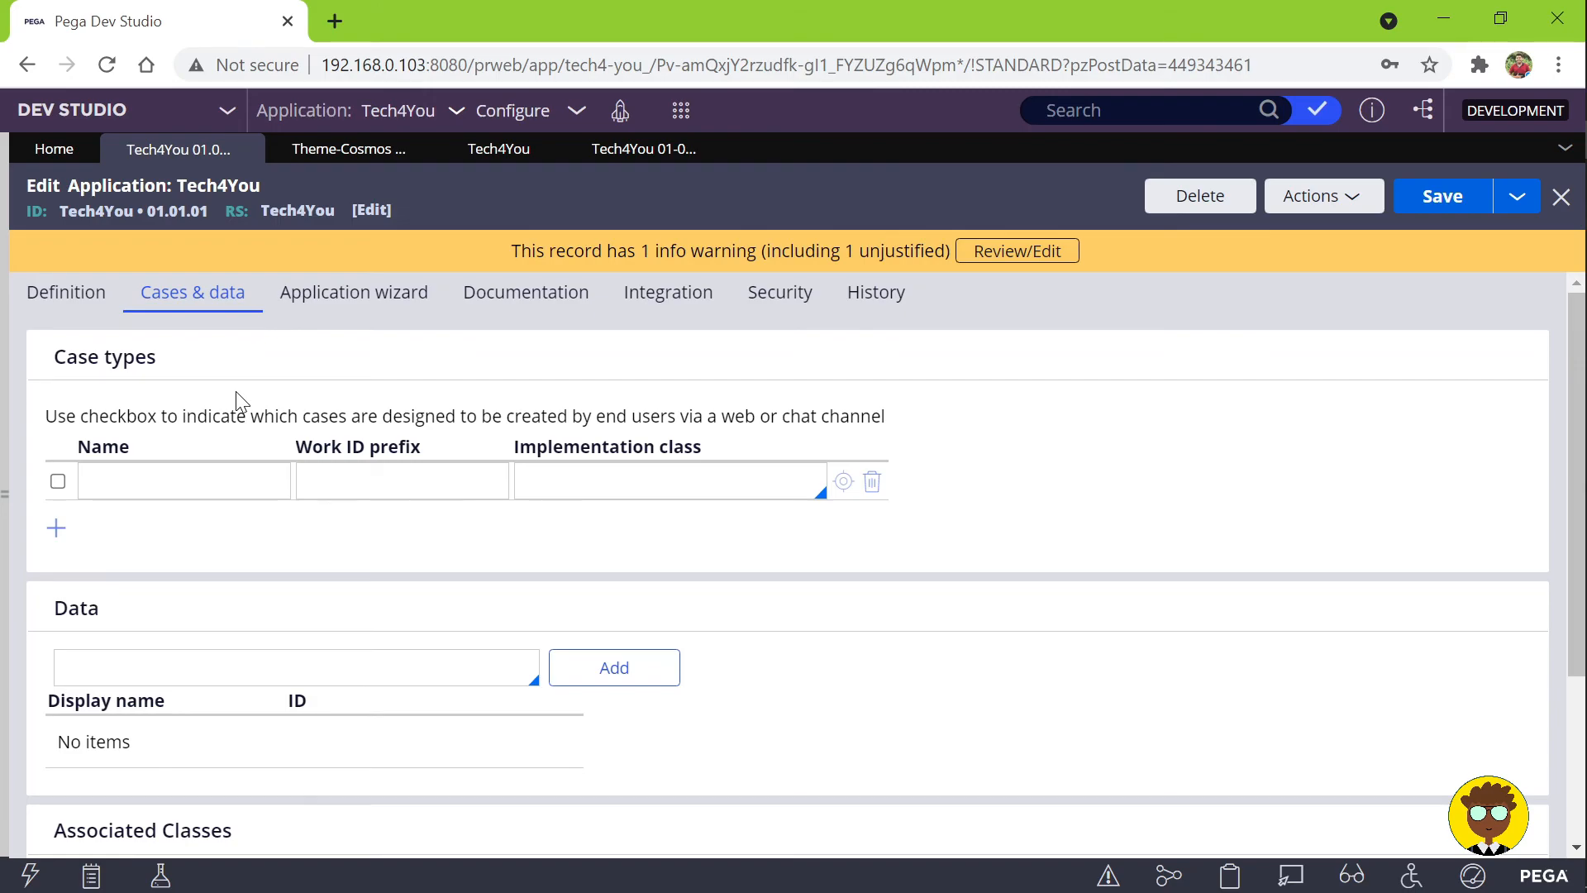
scroll(289, 401, down, 3)
scroll(347, 356, up, 3)
Step: List the Application records under Application Definition and open the Tech4You application from them
mouse_move(10, 332)
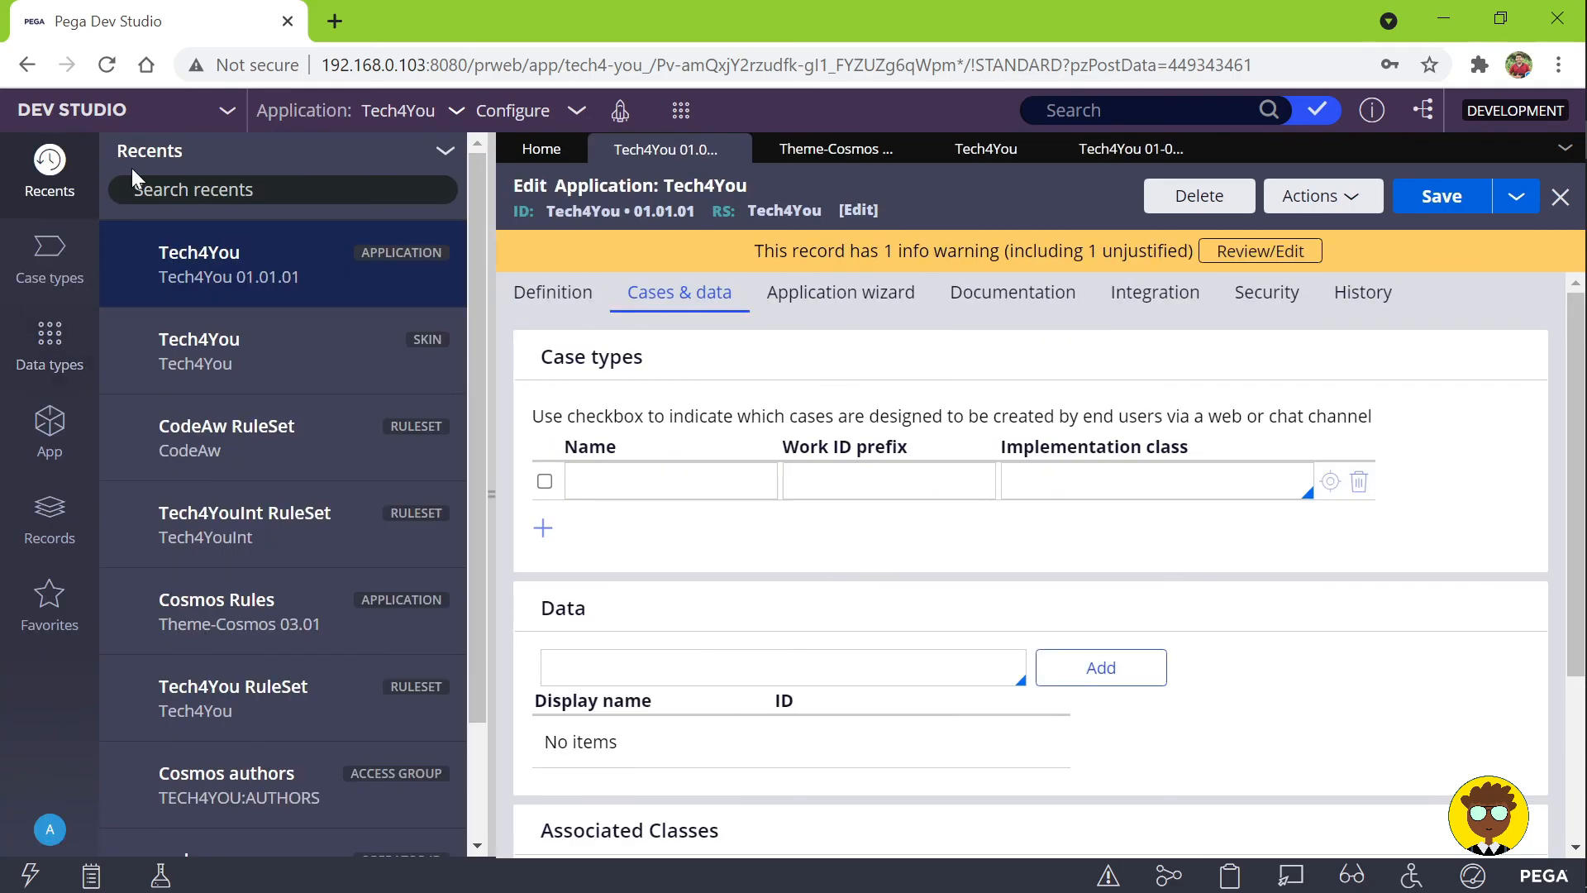
click(51, 509)
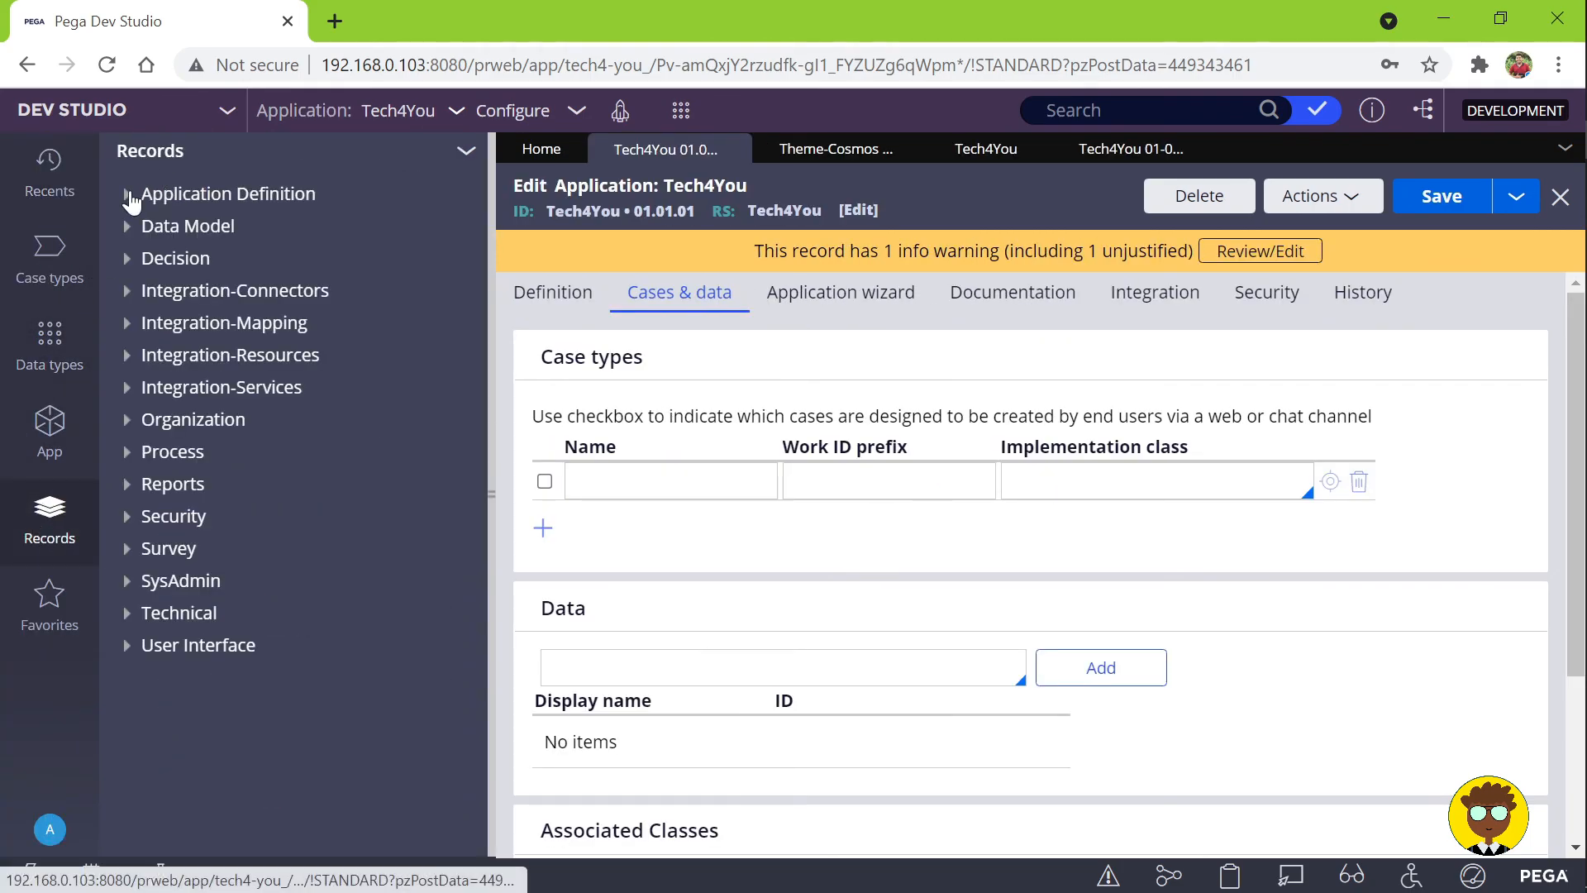
click(127, 193)
click(223, 234)
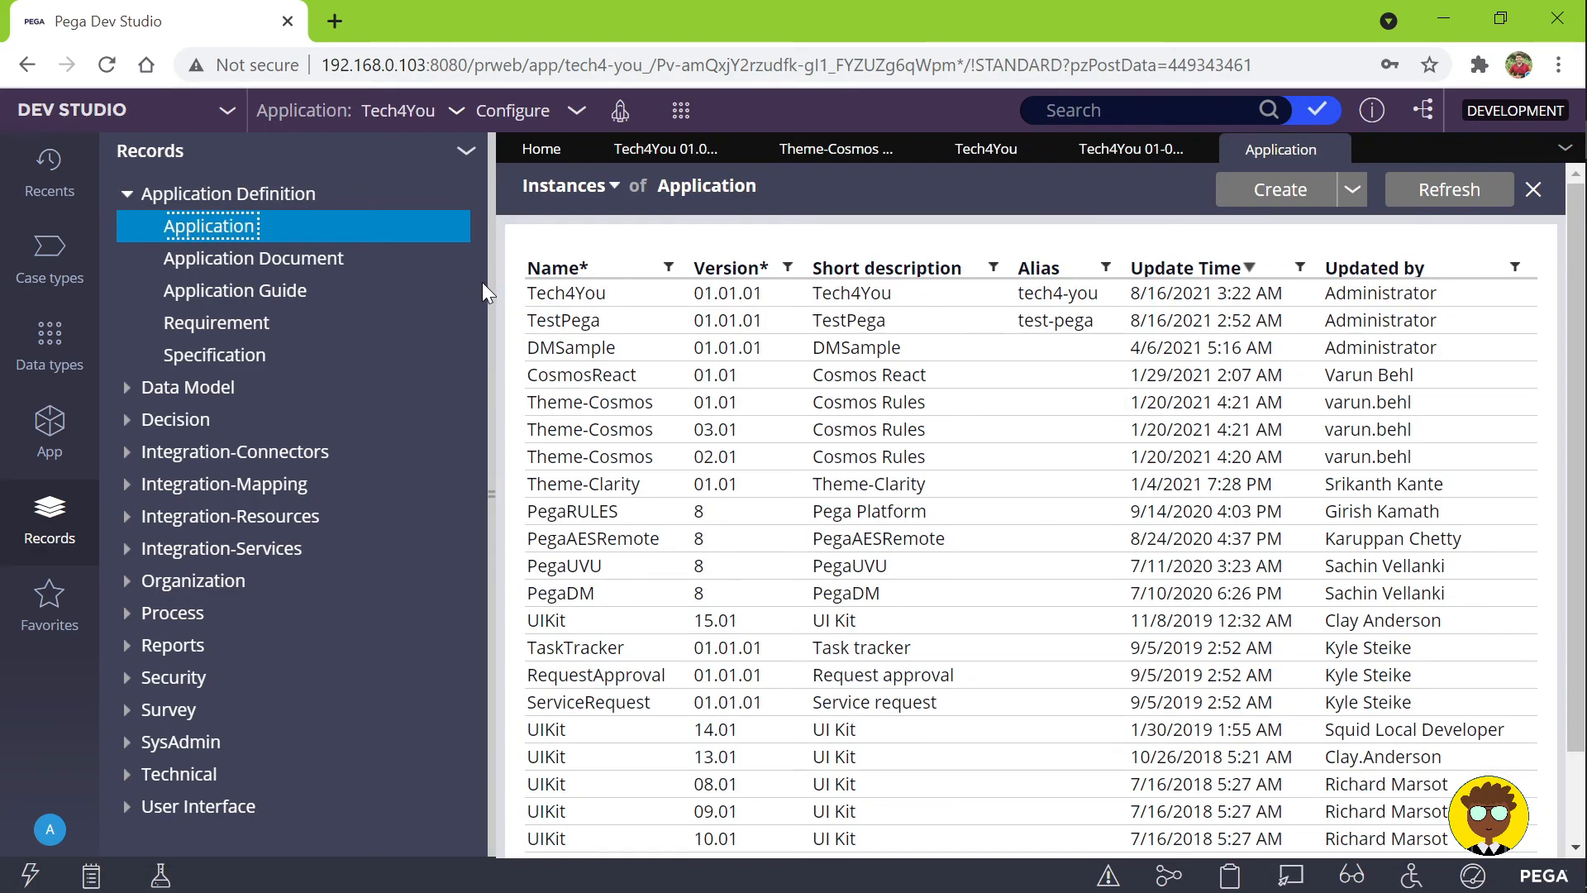
click(562, 296)
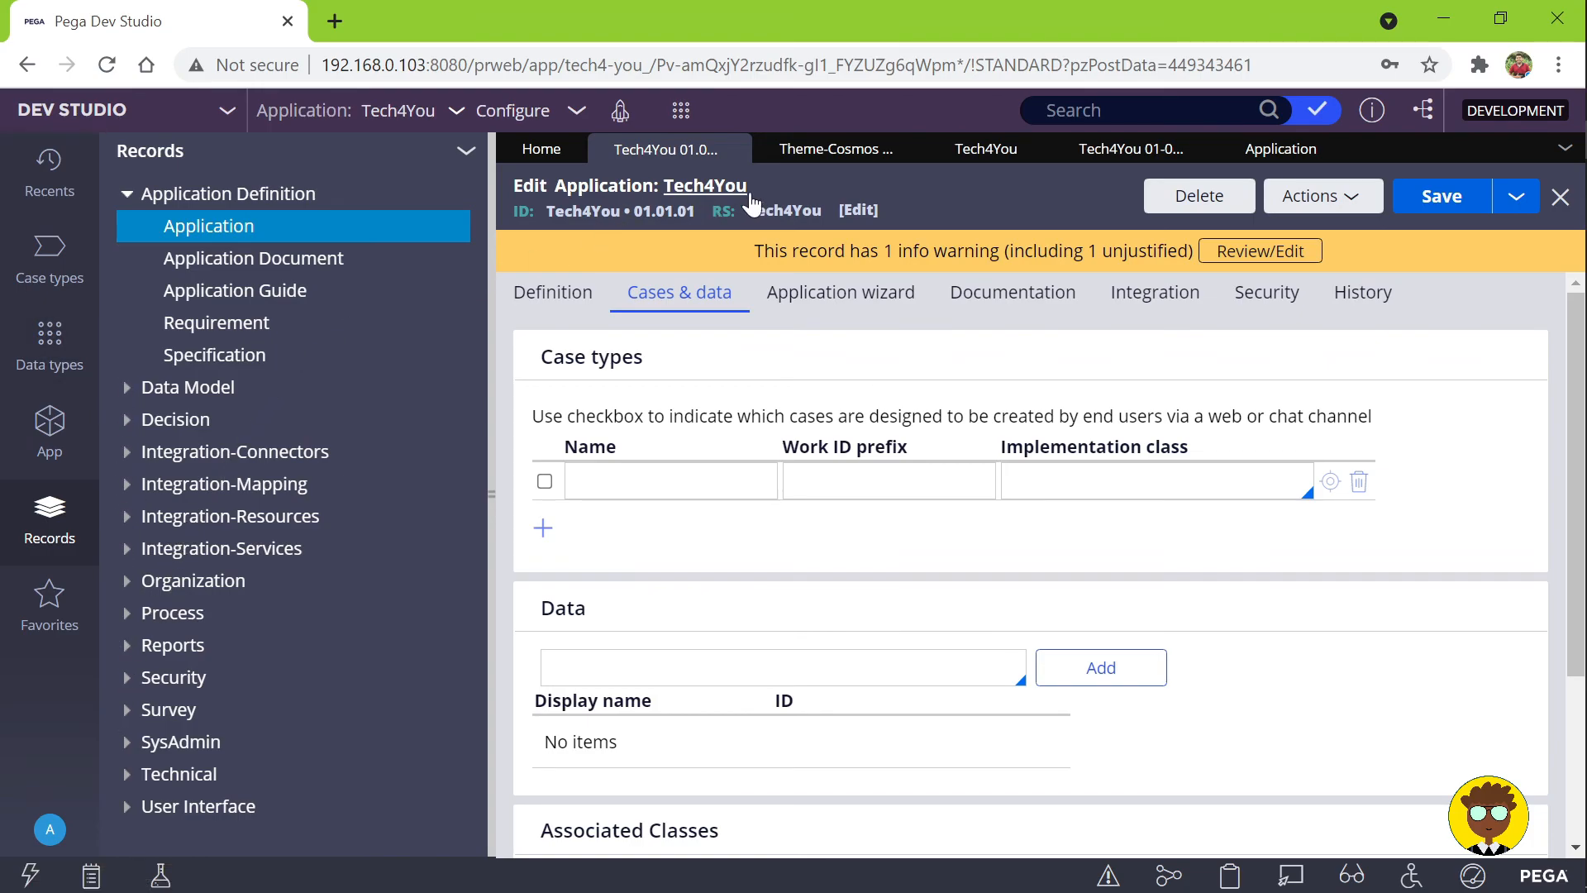
Step: Open the Tech4You:Authors access group from the current operator's record and examine its available portals and roles
click(47, 833)
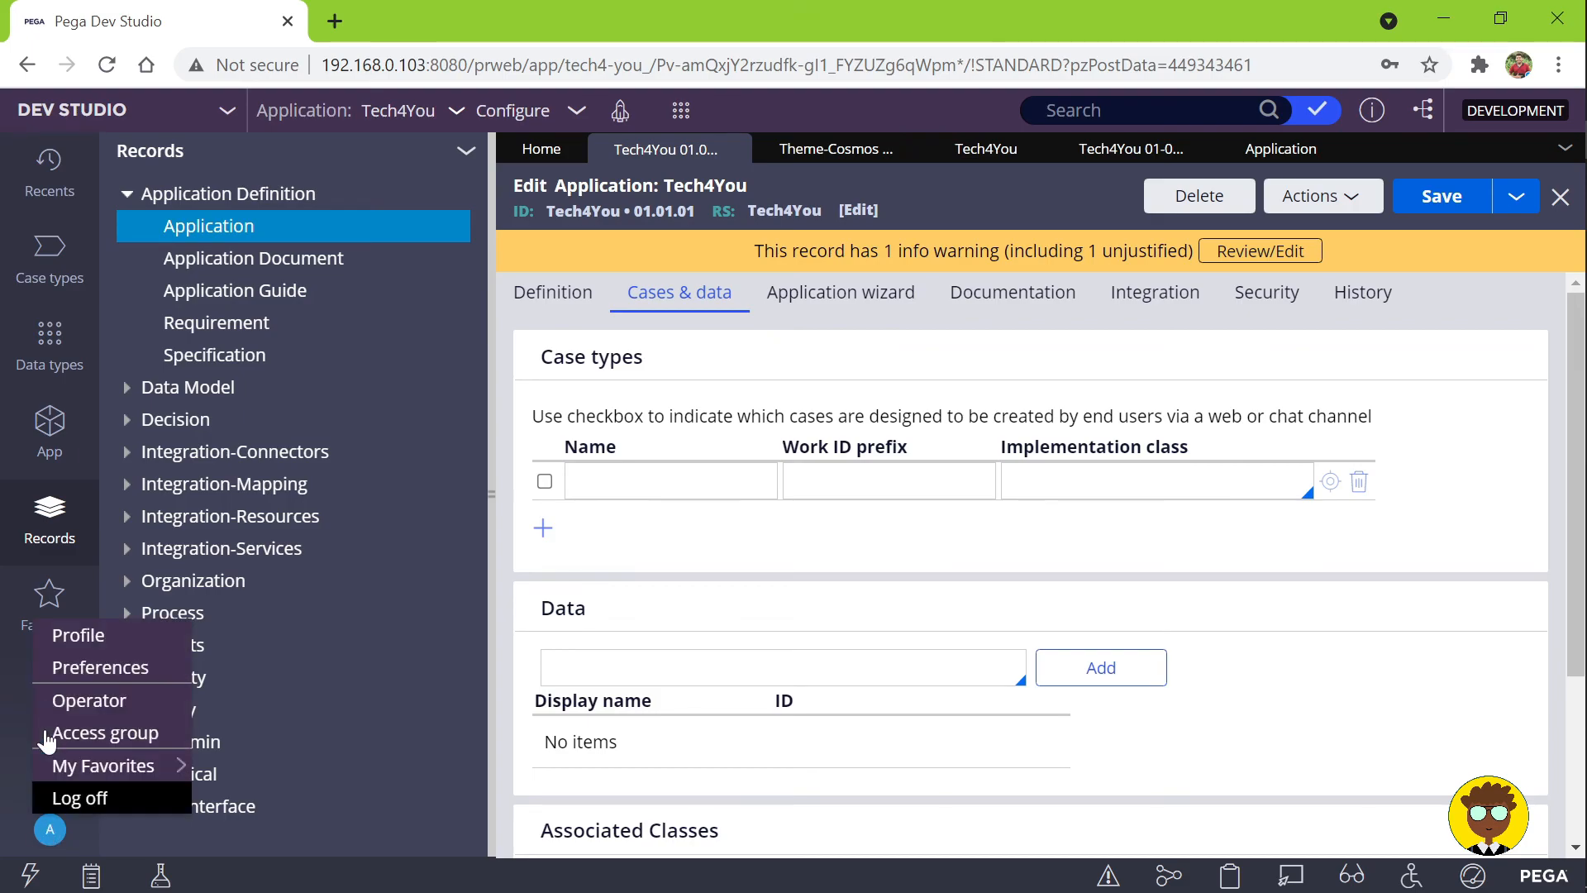
click(84, 698)
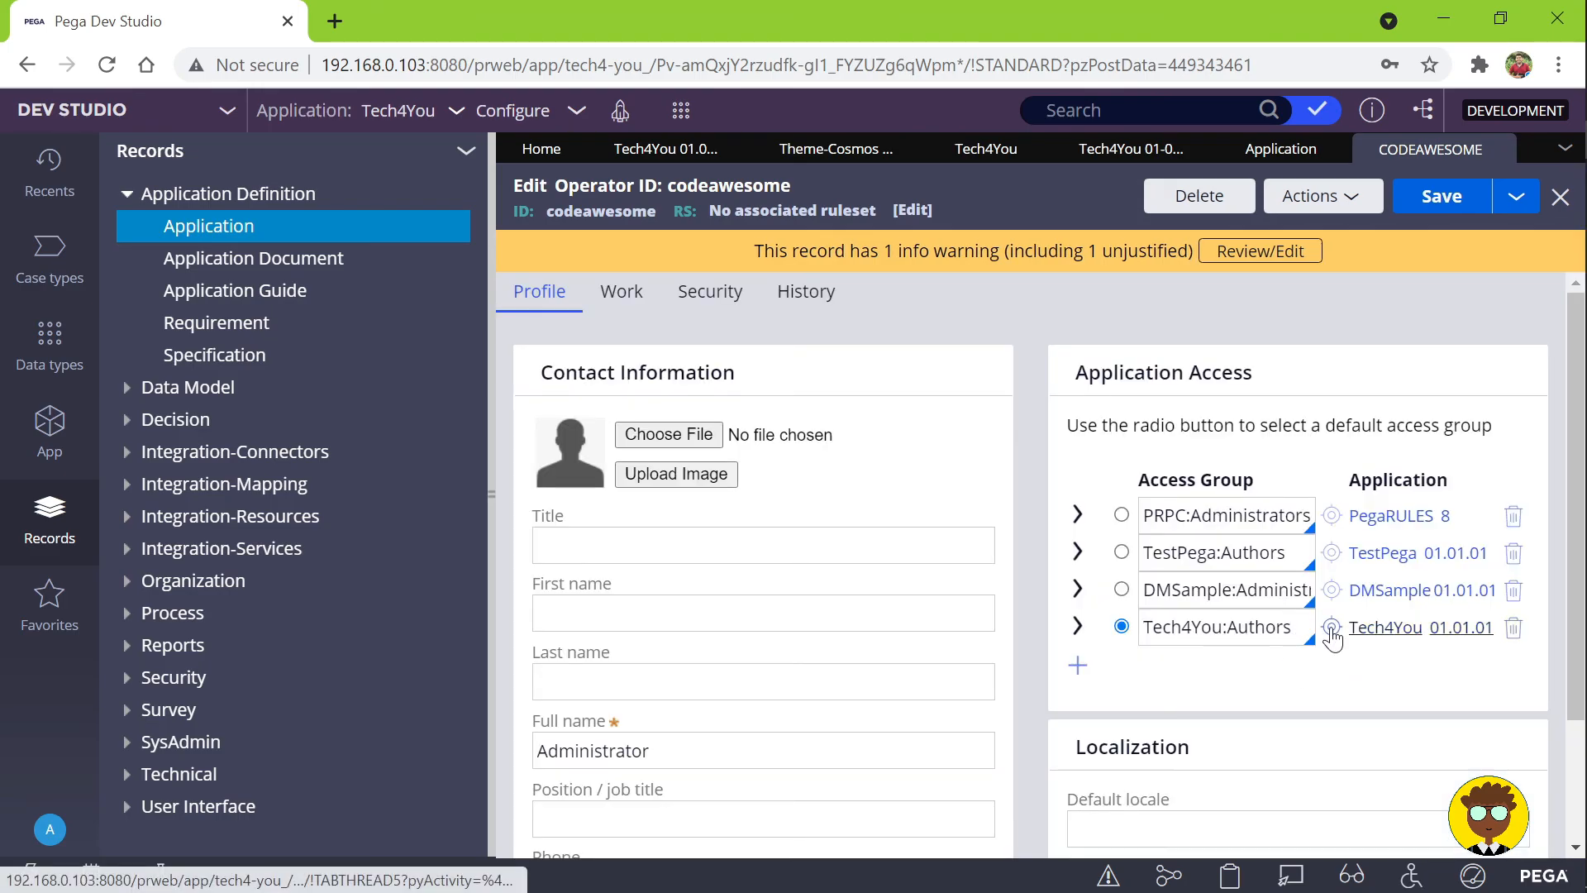
click(1330, 626)
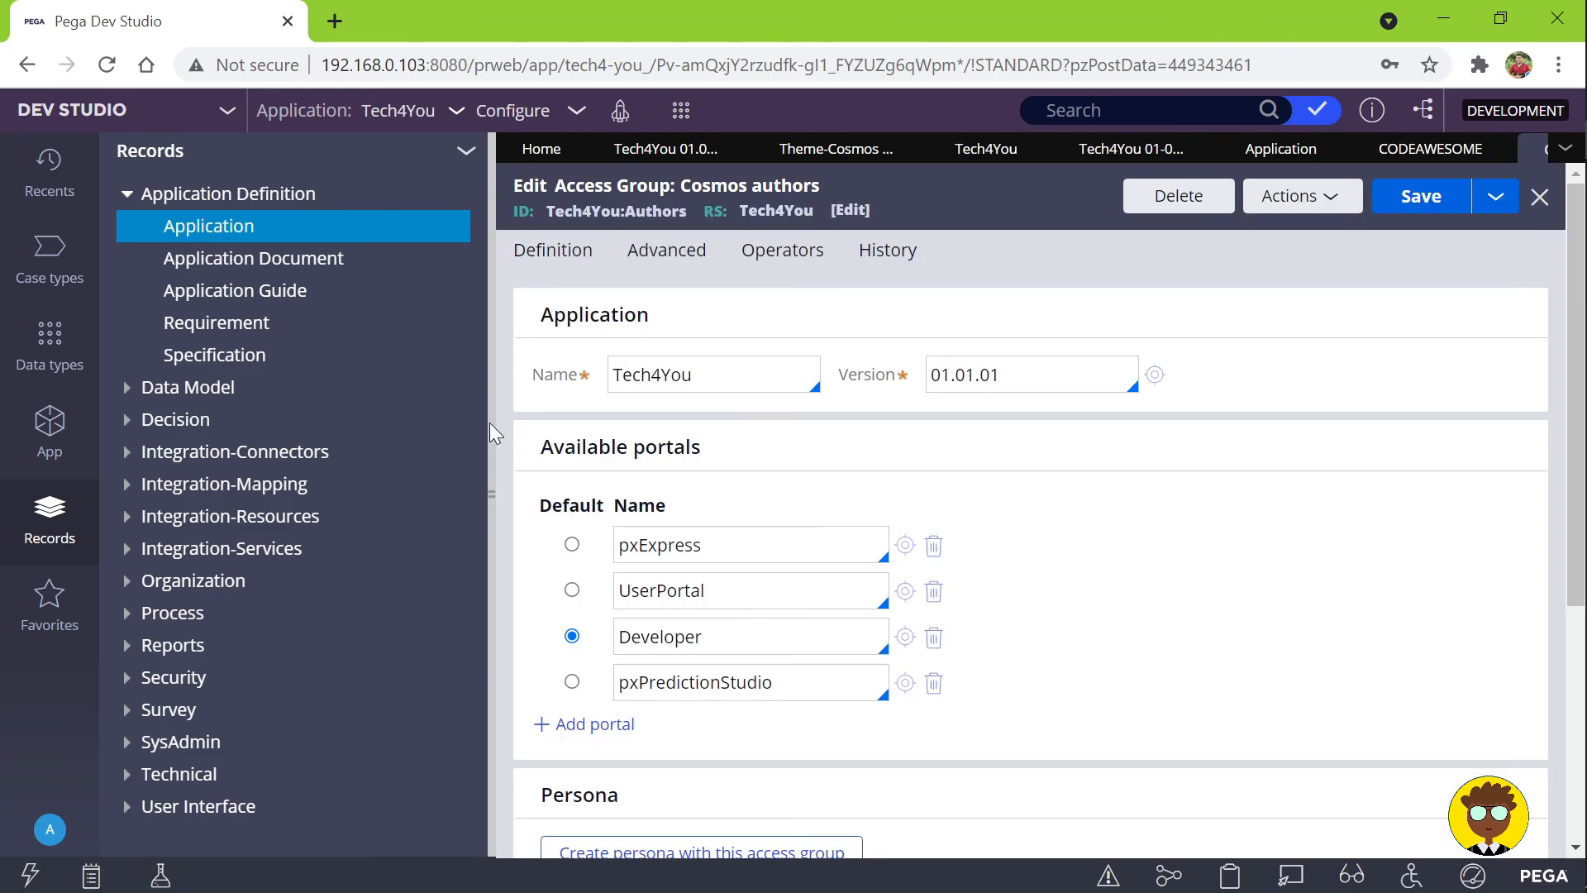
click(487, 423)
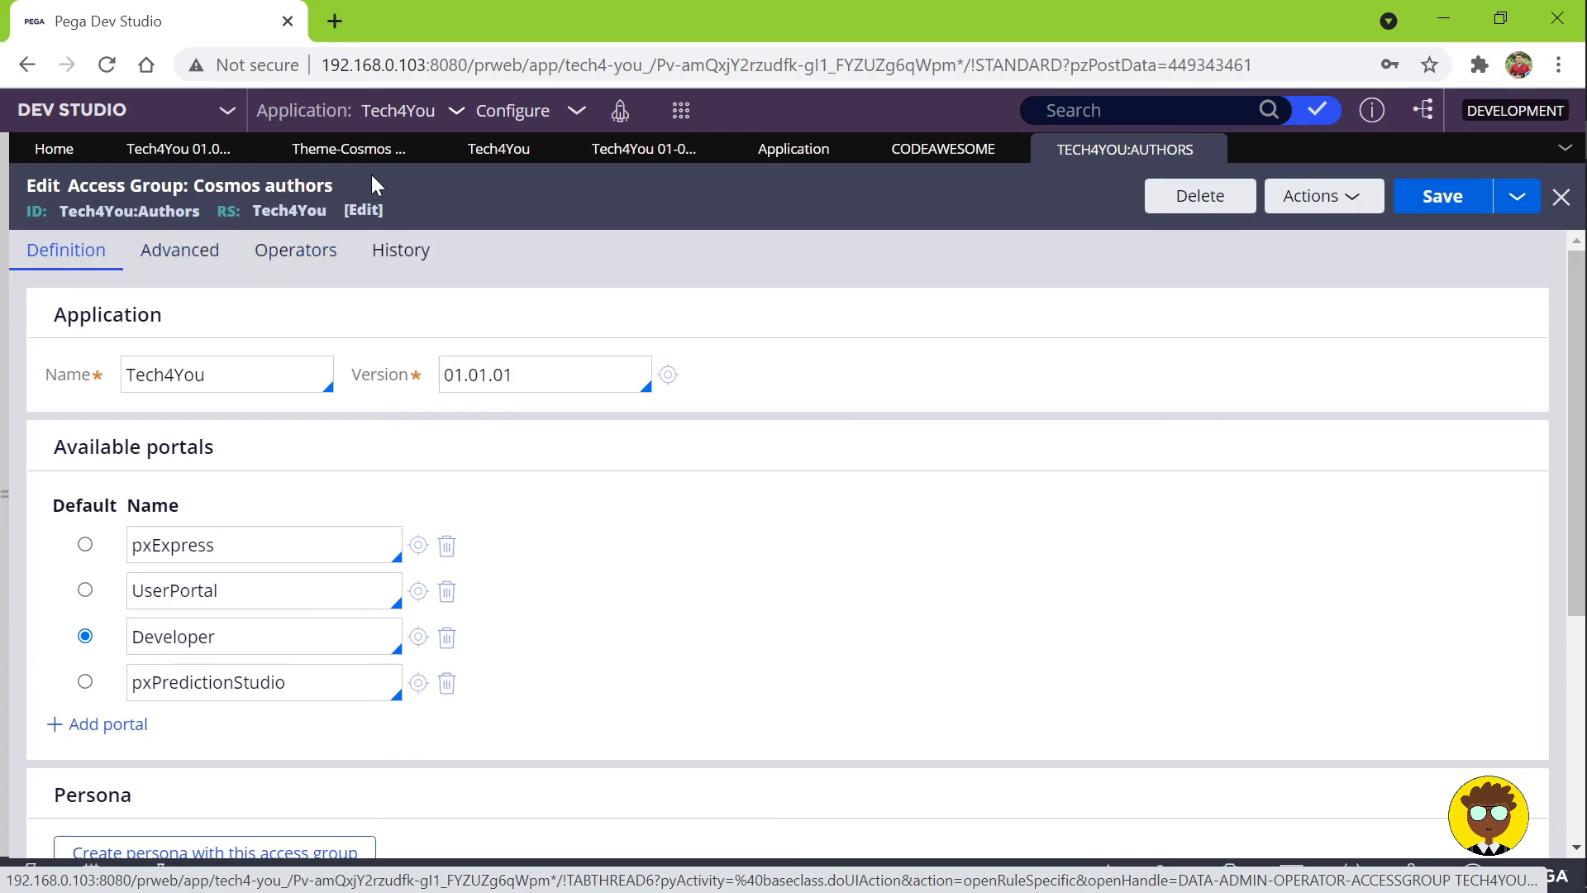
drag(370, 175, 148, 180)
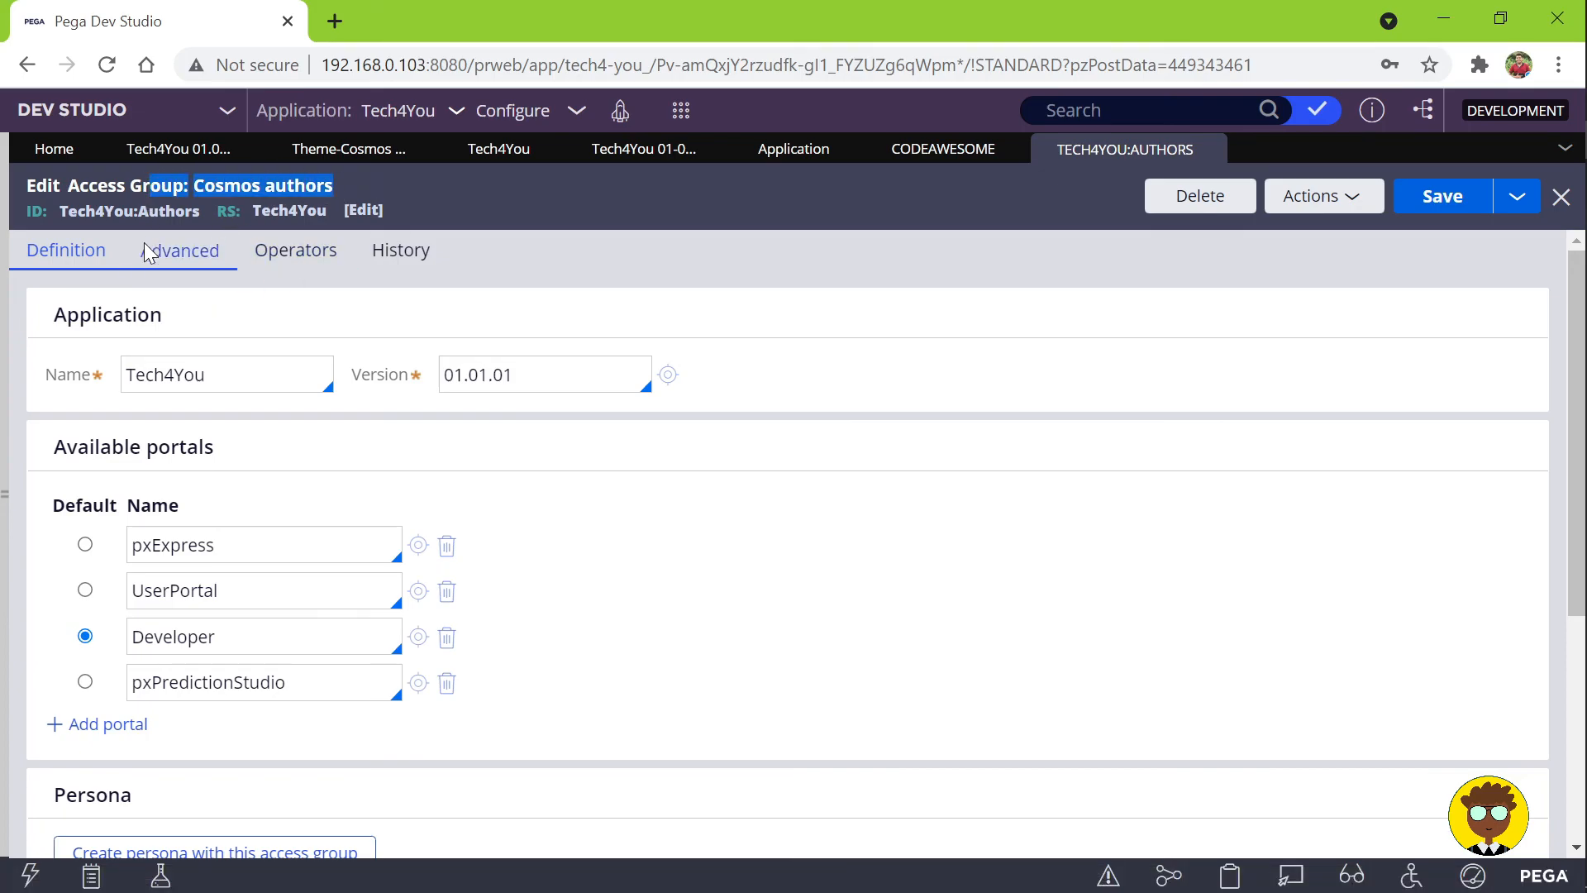
scroll(221, 656, down, 5)
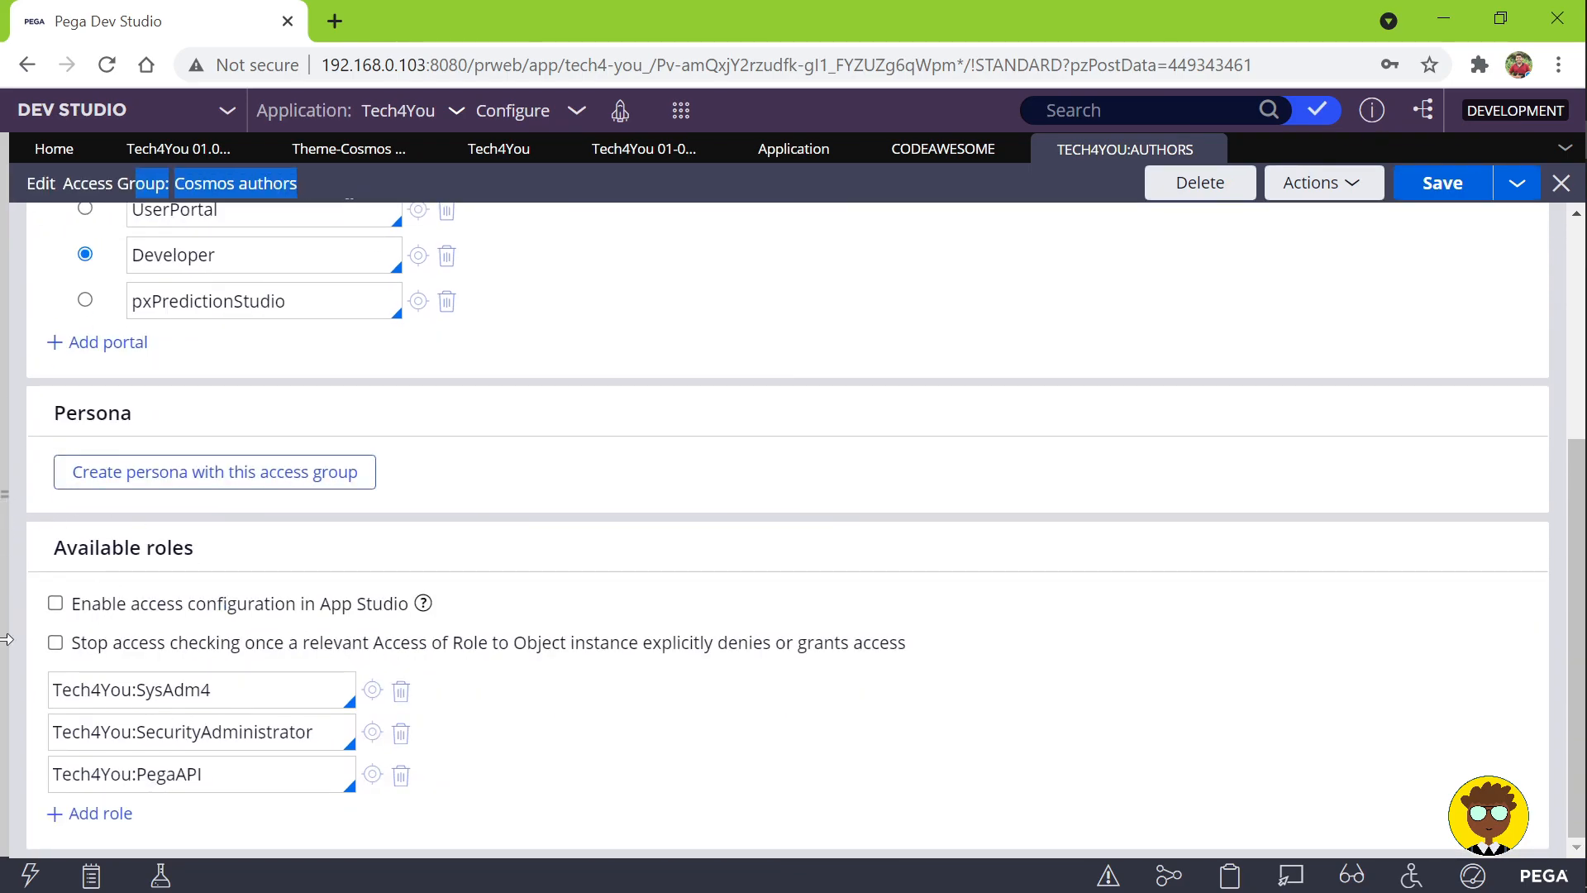
Step: Compare the roles assigned to the Tech4You:Authors access group with its available portals and application version
click(297, 782)
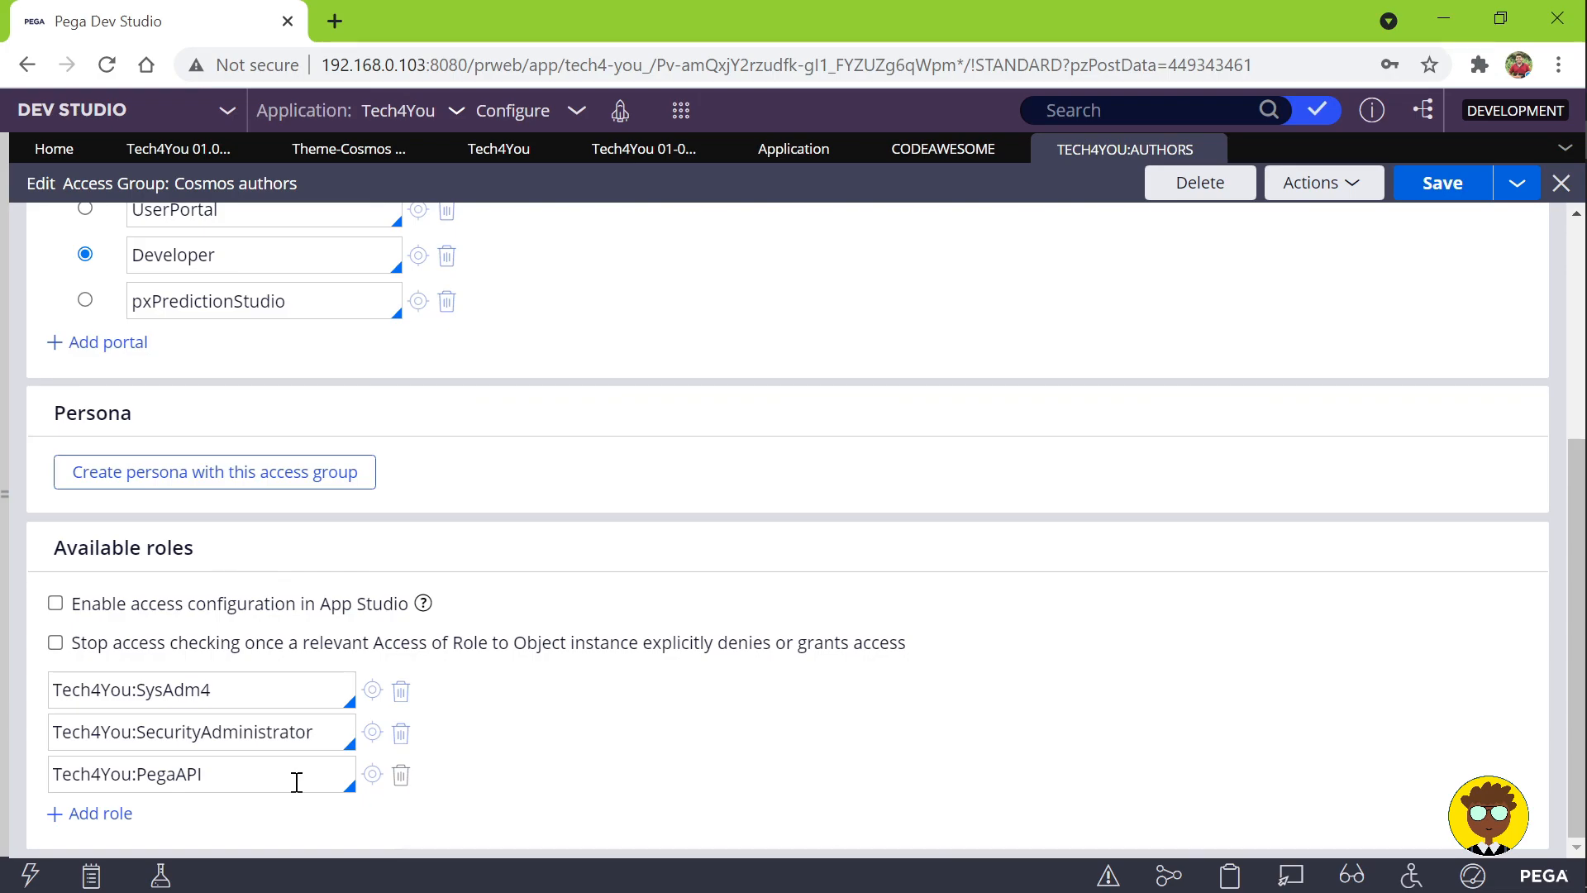
click(260, 685)
scroll(436, 449, up, 5)
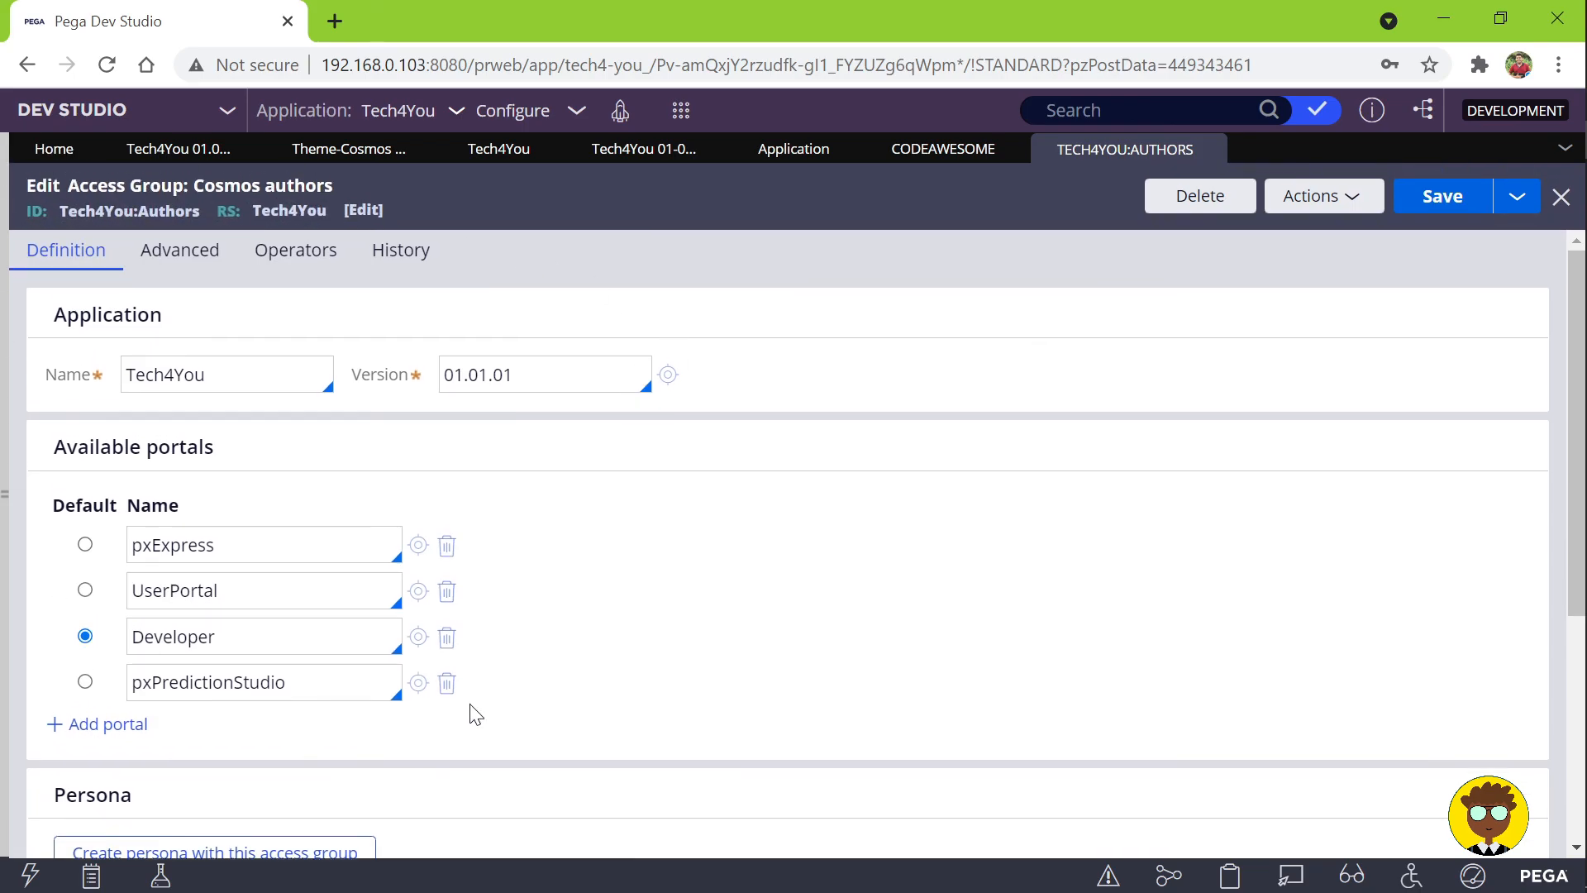
scroll(475, 712, down, 5)
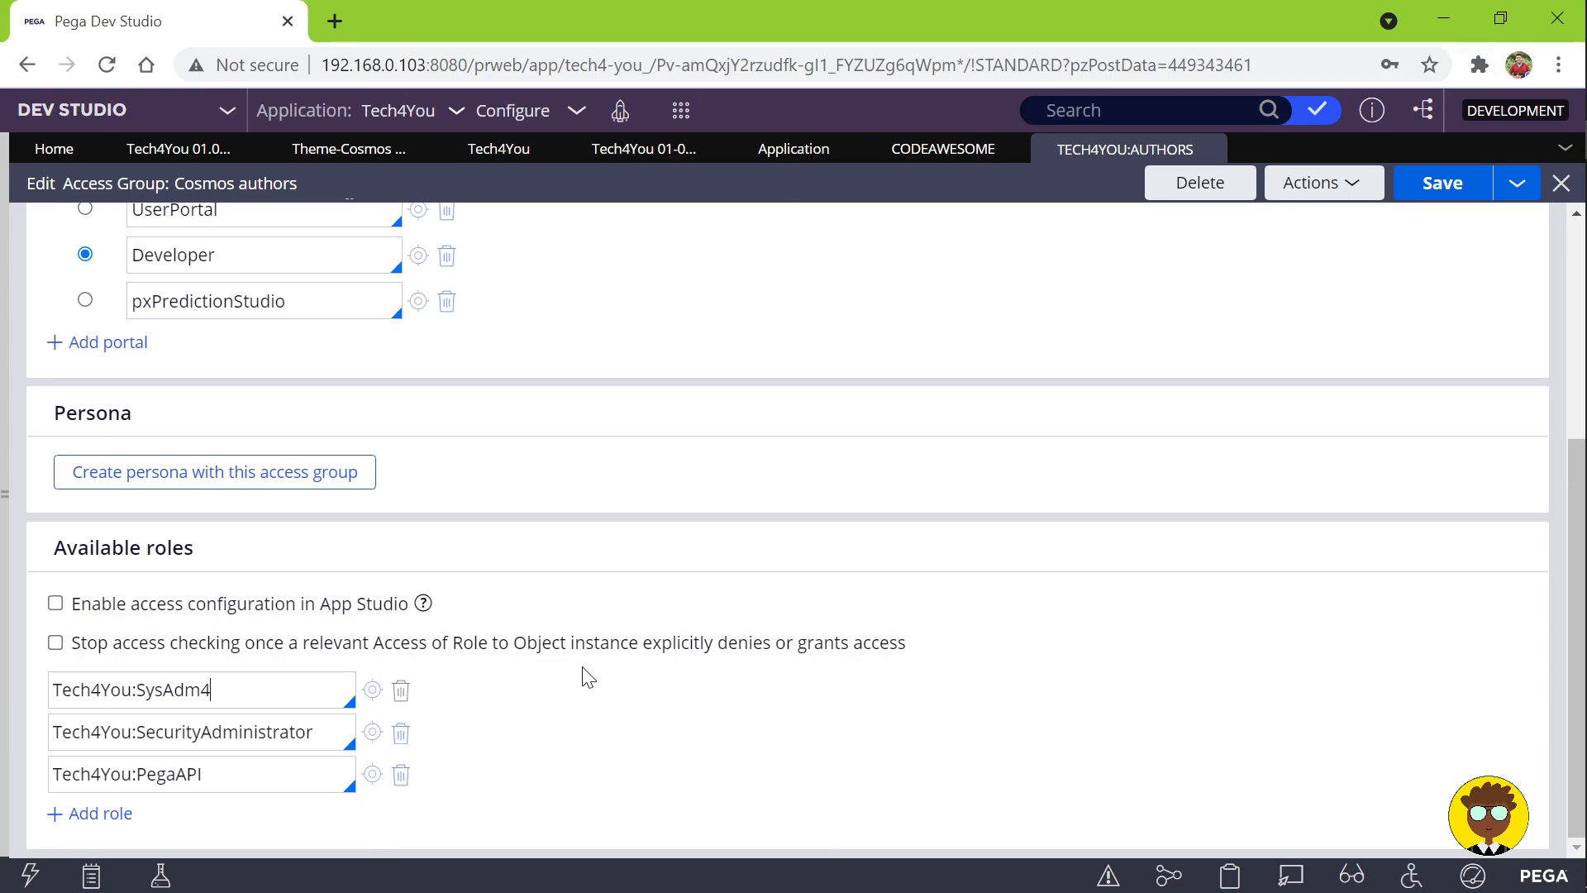
scroll(323, 737, up, 5)
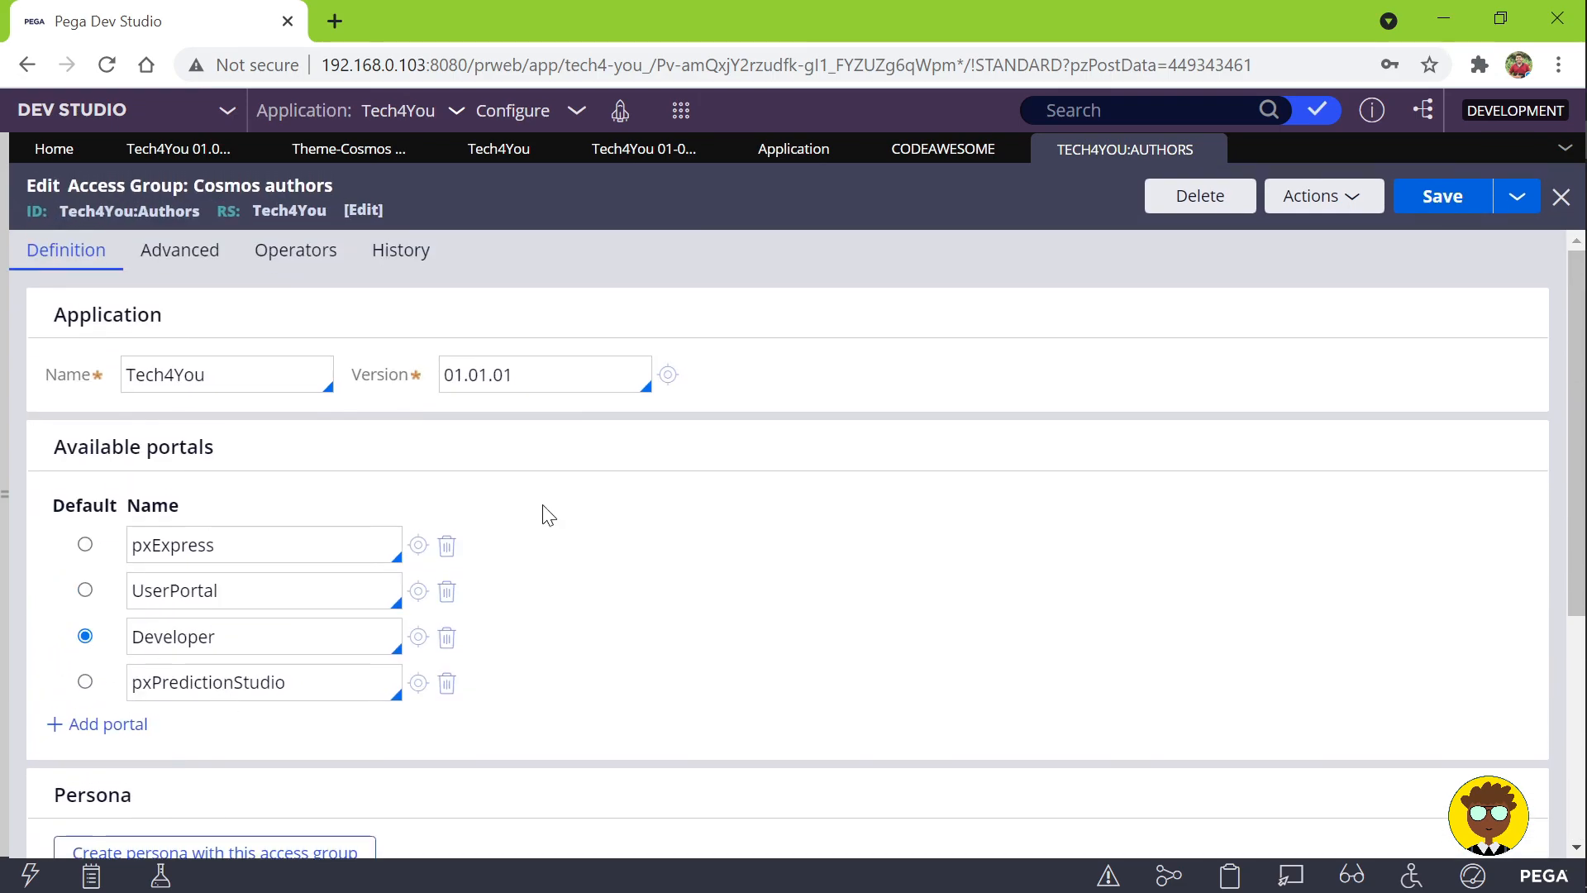
drag(214, 447, 66, 446)
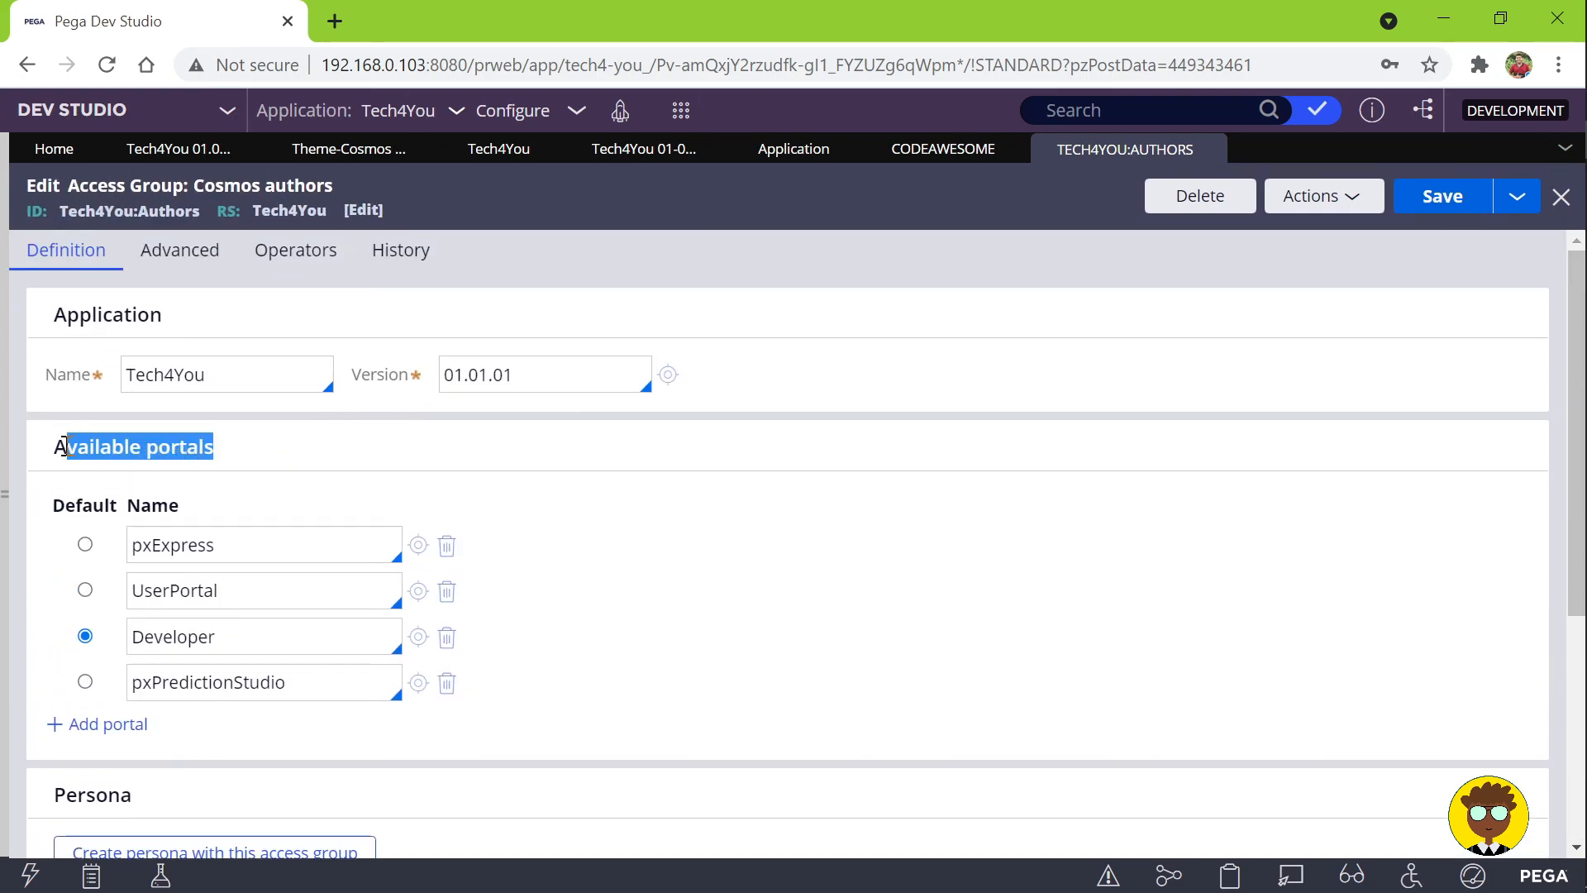
scroll(113, 556, down, 5)
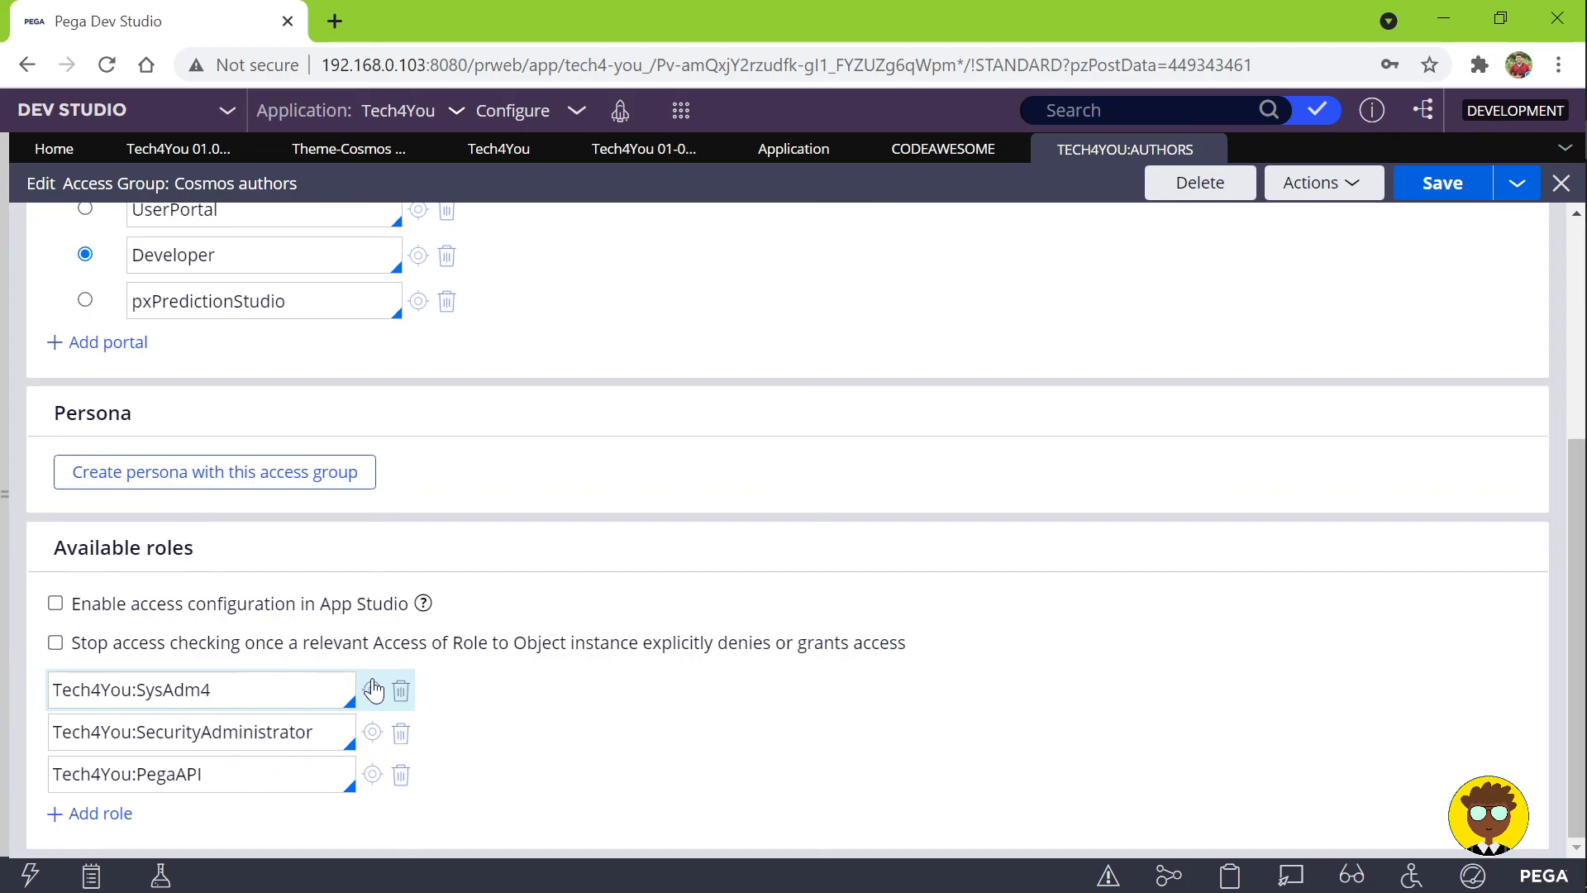
scroll(826, 438, up, 5)
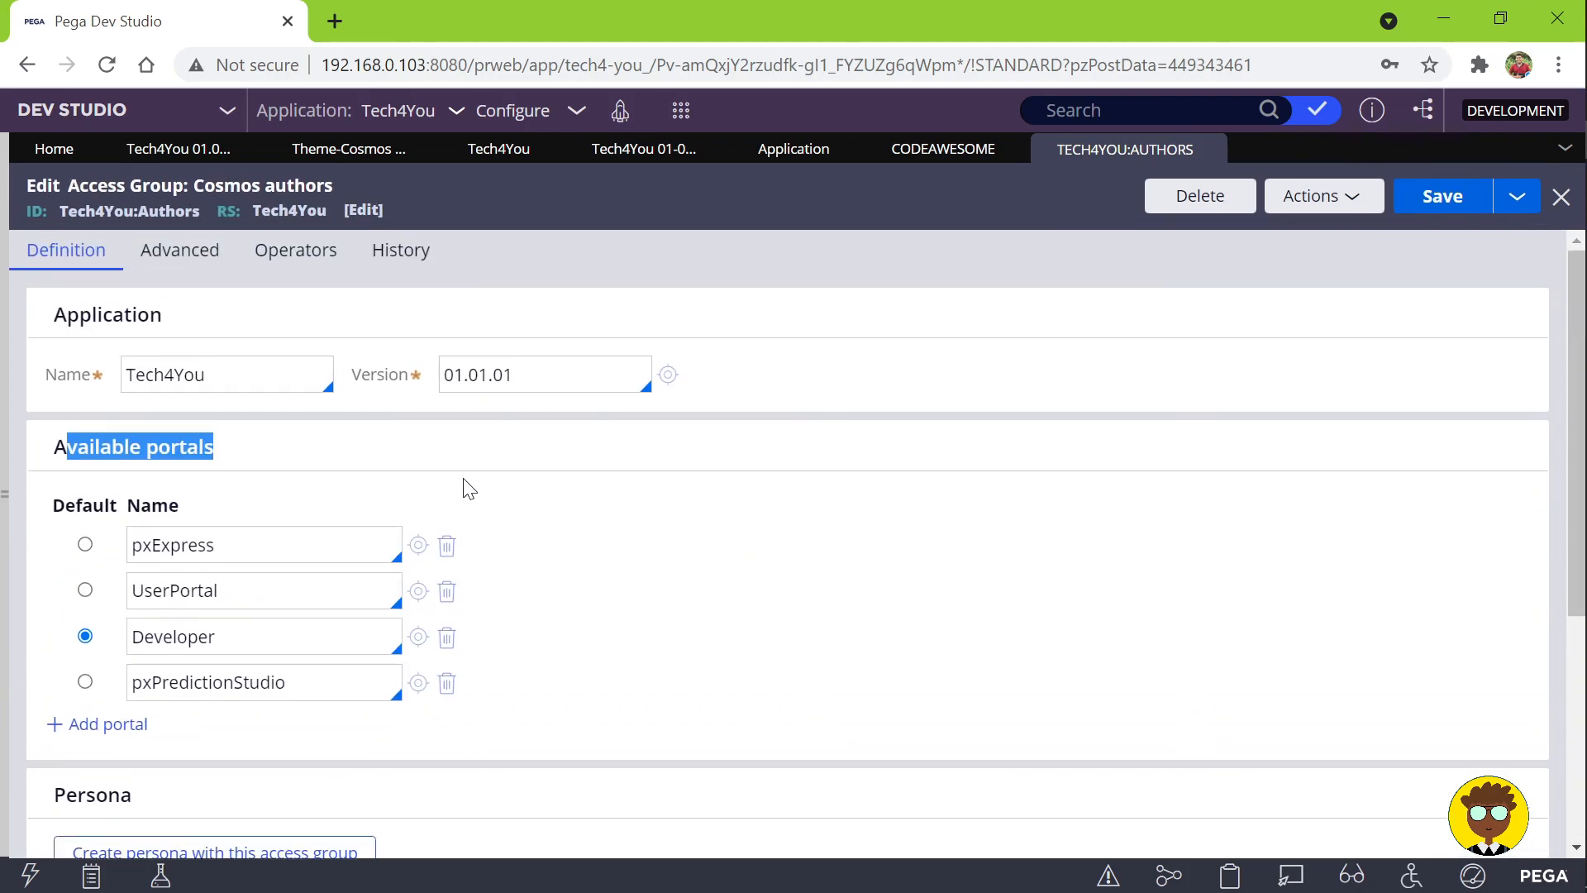